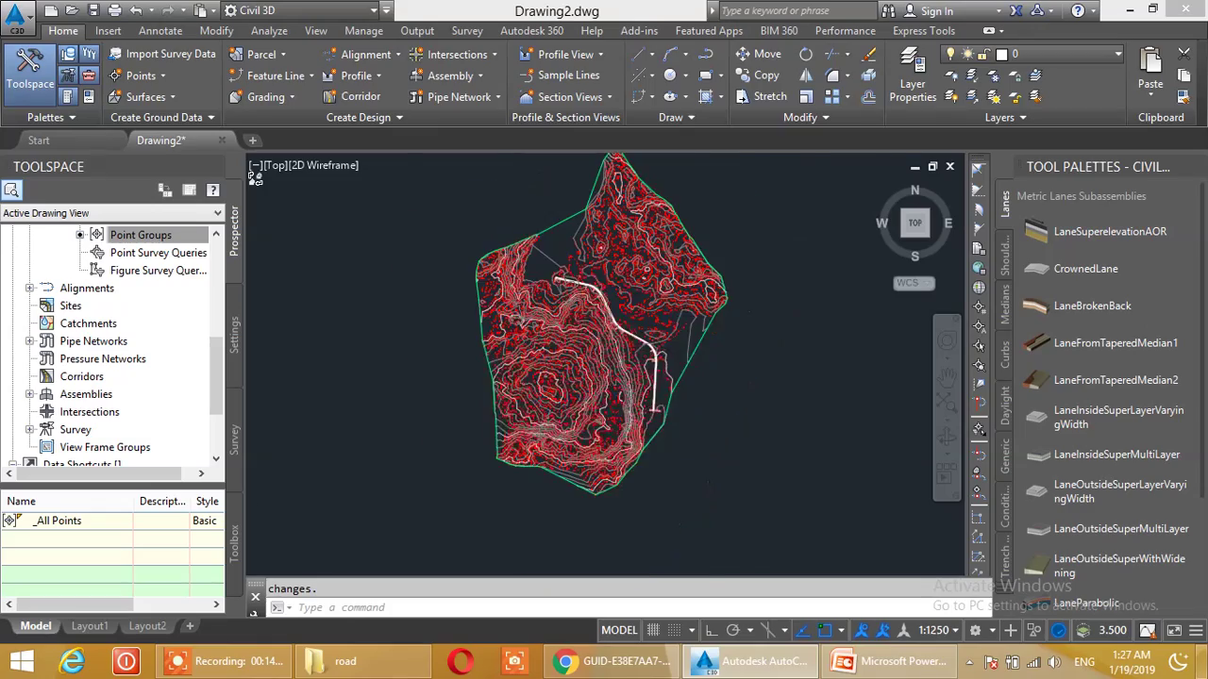
- Examine the road alignment in plan along its length, including its curves, station labels and surrounding surface contours
middle_click_drag(634, 404, 528, 253)
scroll(693, 404, "up", 7)
scroll(863, 353, "down", 4)
middle_click_drag(882, 347, 642, 371)
scroll(642, 371, "down", 6)
mouse_move(753, 559)
middle_mouse_down()
mouse_move(692, 423)
mouse_move(705, 296)
mouse_move(736, 442)
middle_mouse_up()
scroll(708, 378, "up", 4)
scroll(716, 404, "up", 2)
scroll(707, 316, "down", 4)
mouse_move(670, 270)
middle_mouse_down()
mouse_move(734, 540)
mouse_move(729, 408)
mouse_move(792, 406)
middle_mouse_up()
scroll(657, 283, "up", 6)
middle_click_drag(283, 187, 567, 382)
middle_click_drag(266, 192, 343, 283)
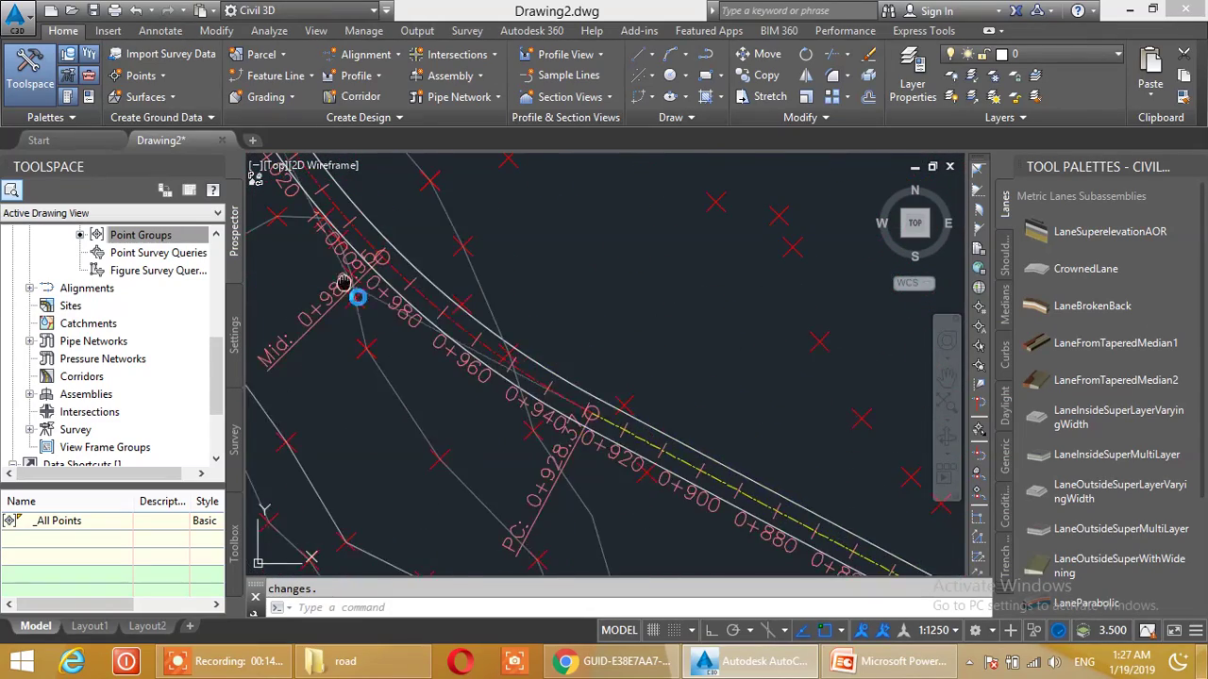
middle_click_drag(300, 181, 390, 407)
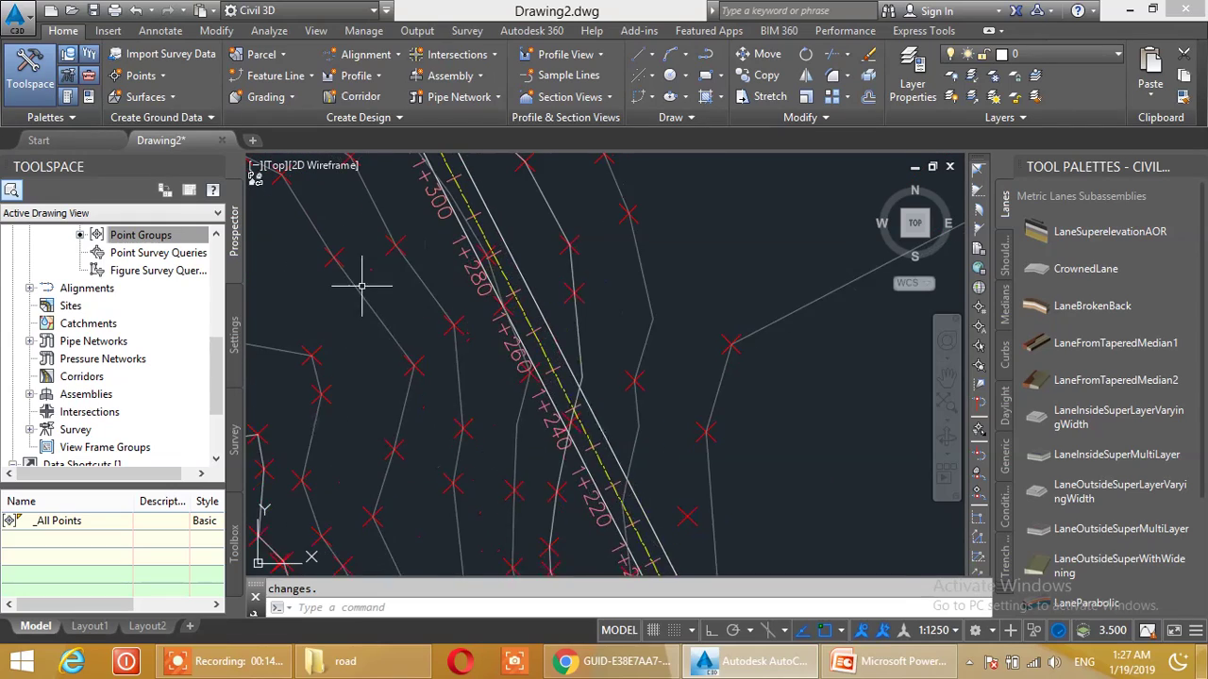
scroll(416, 304, "down", 2)
middle_click_drag(380, 221, 449, 359)
middle_click_drag(374, 226, 481, 379)
middle_click_drag(256, 274, 546, 375)
middle_click_drag(358, 337, 566, 360)
middle_click_drag(366, 346, 641, 399)
middle_click_drag(327, 329, 560, 361)
scroll(561, 361, "up", 6)
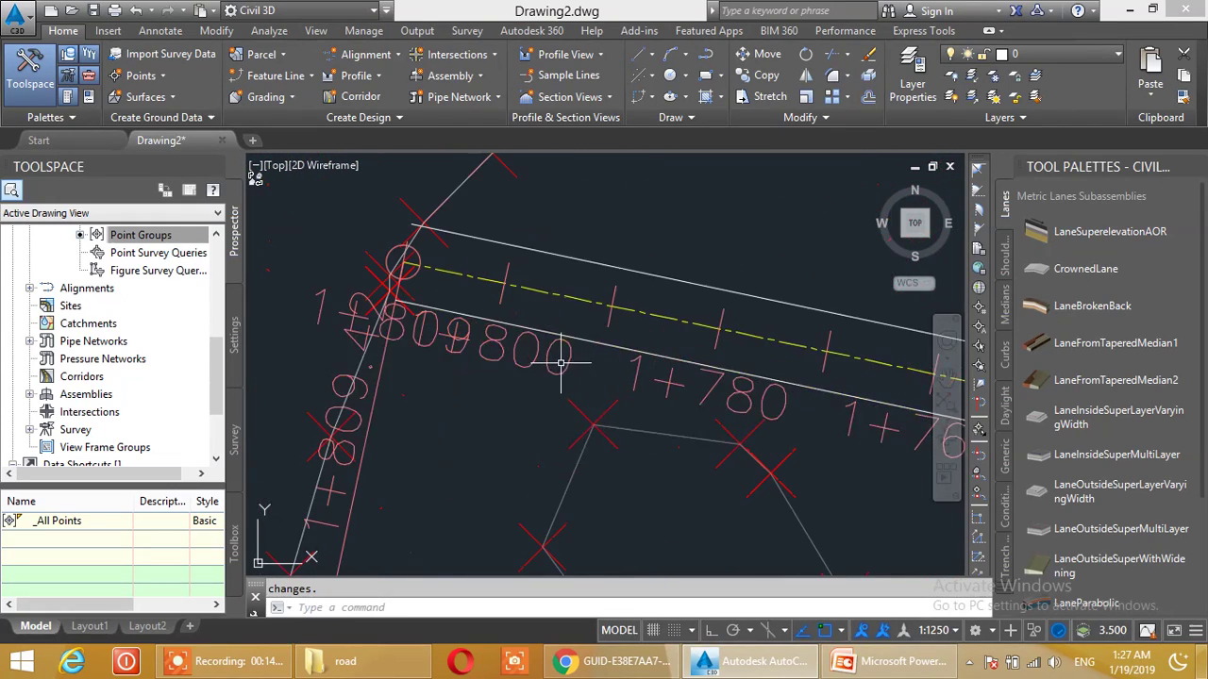
scroll(557, 355, "down", 4)
scroll(550, 360, "down", 2)
middle_click_drag(675, 422, 494, 292)
middle_click_drag(701, 344, 553, 310)
middle_click_drag(743, 353, 557, 355)
scroll(789, 366, "down", 2)
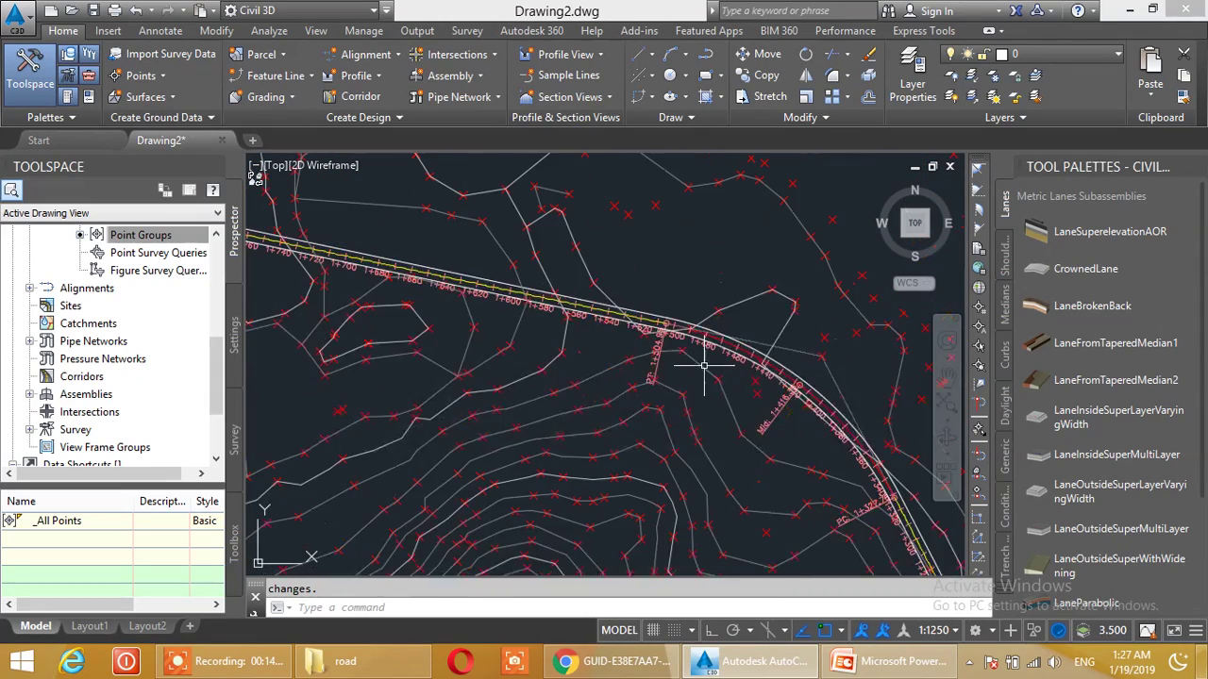
middle_click_drag(691, 382, 541, 274)
middle_click_drag(698, 426, 615, 292)
scroll(699, 377, "up", 2)
scroll(651, 300, "down", 2)
middle_click_drag(526, 259, 596, 502)
middle_click_drag(389, 291, 491, 475)
middle_click_drag(284, 357, 629, 283)
scroll(572, 341, "up", 2)
scroll(570, 335, "up", 1)
scroll(584, 363, "down", 5)
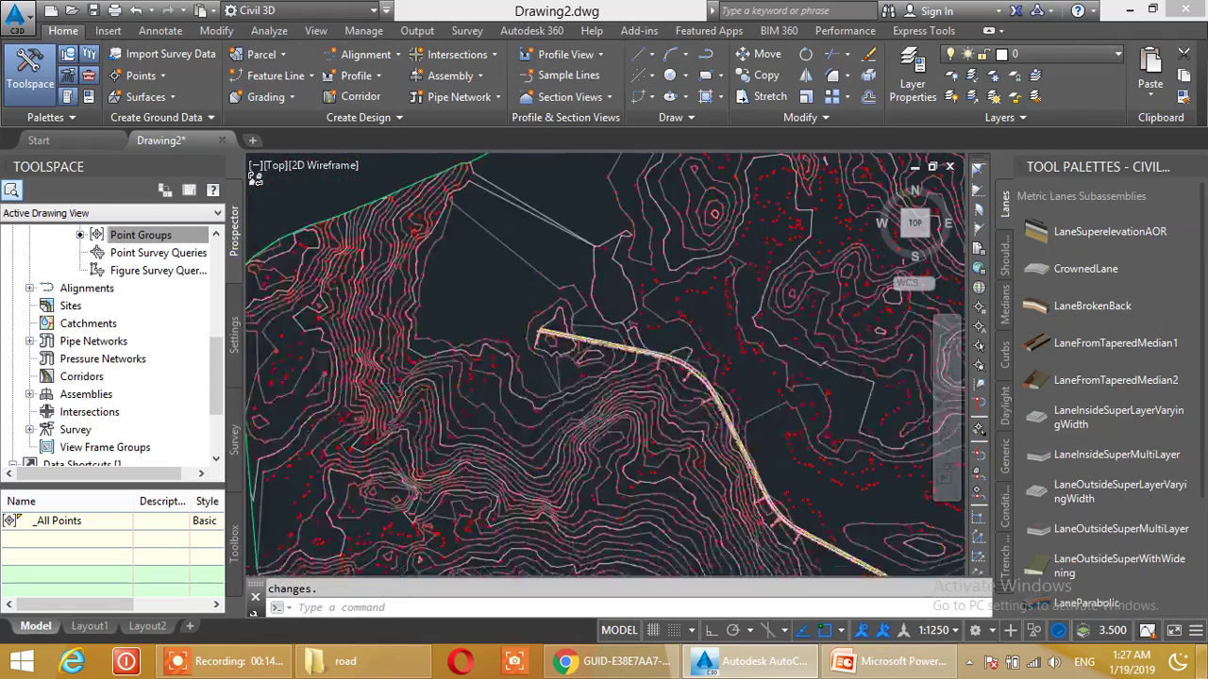
- Examine the Alignment - 1 profile view, comparing the design profile with the existing ground, vertical curves and data bands
middle_click_drag(478, 269, 485, 557)
scroll(453, 353, "up", 4)
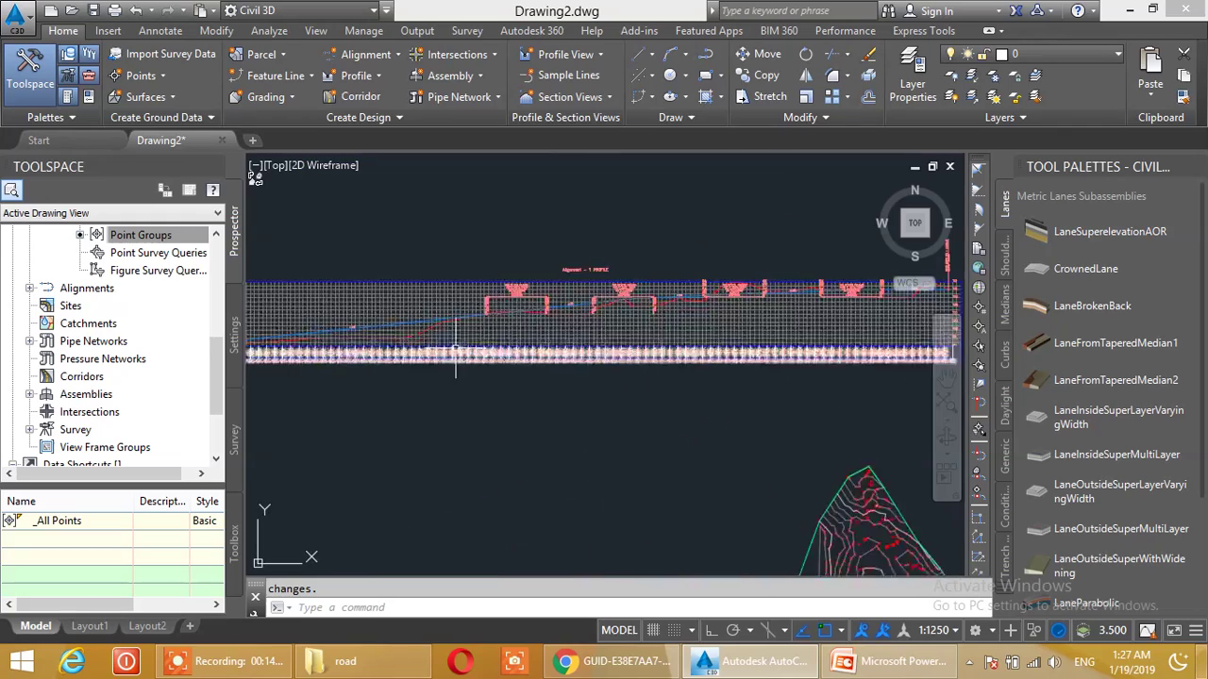
scroll(411, 378, "down", 4)
middle_click_drag(399, 383, 547, 424)
scroll(475, 352, "up", 4)
scroll(443, 397, "up", 2)
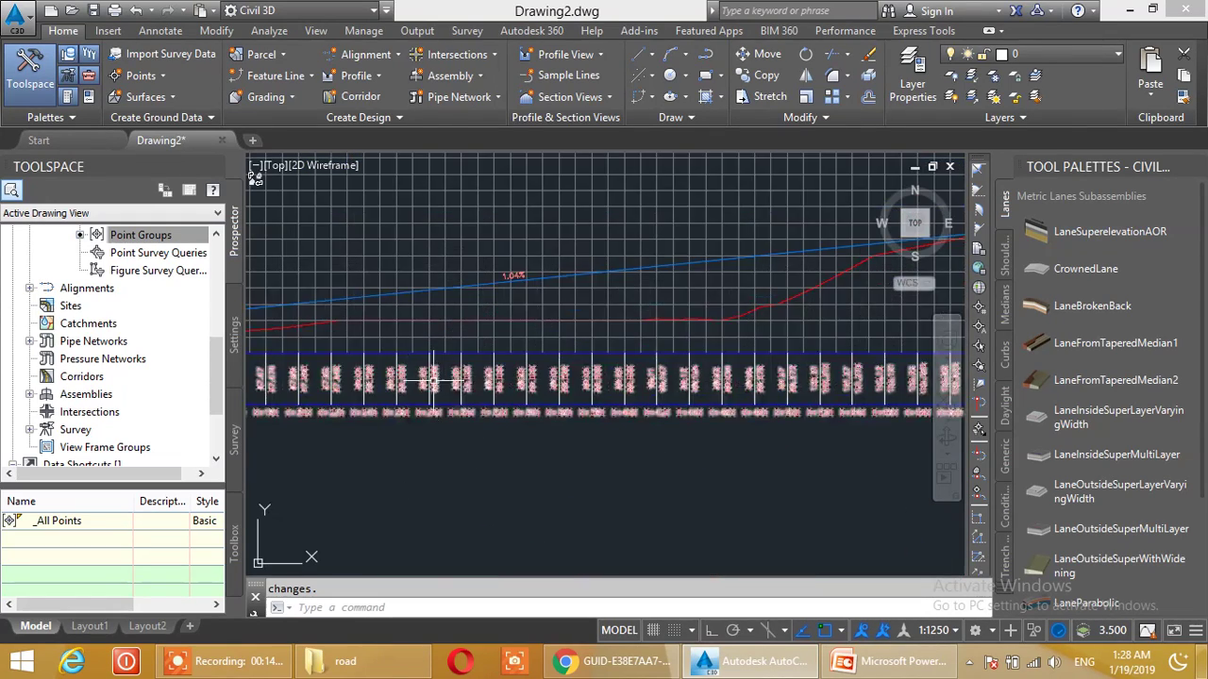
scroll(431, 361, "down", 4)
middle_click_drag(449, 363, 593, 361)
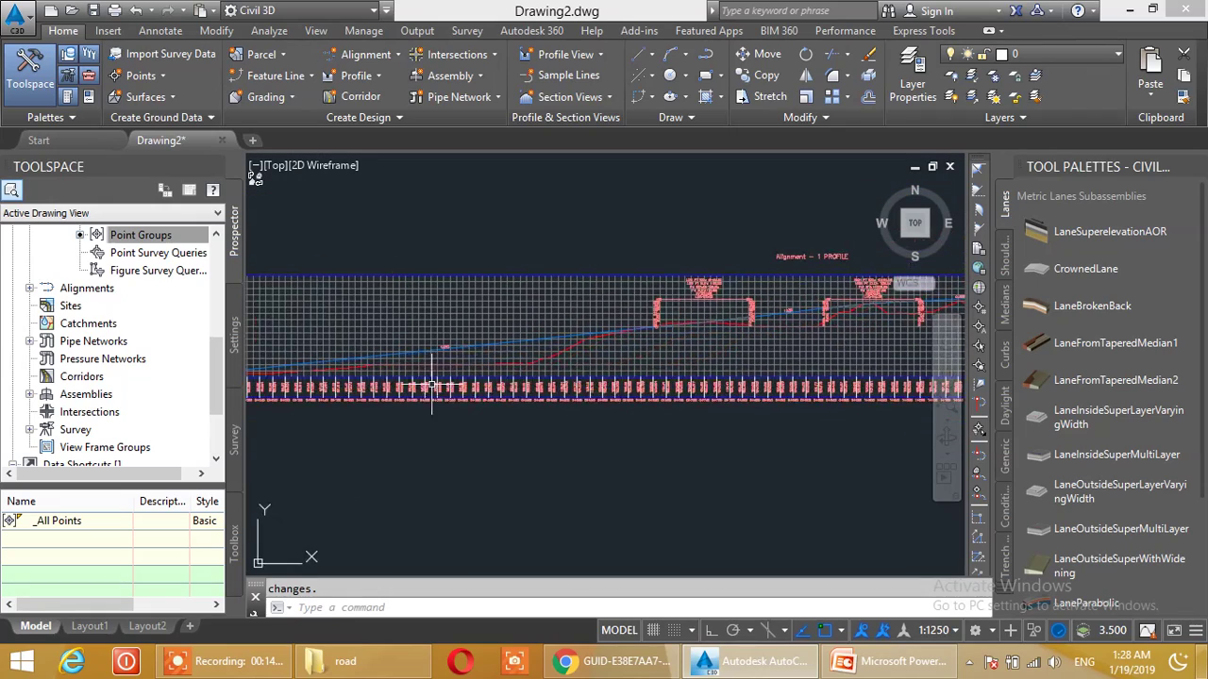
scroll(689, 367, "up", 2)
middle_click_drag(661, 324, 516, 356)
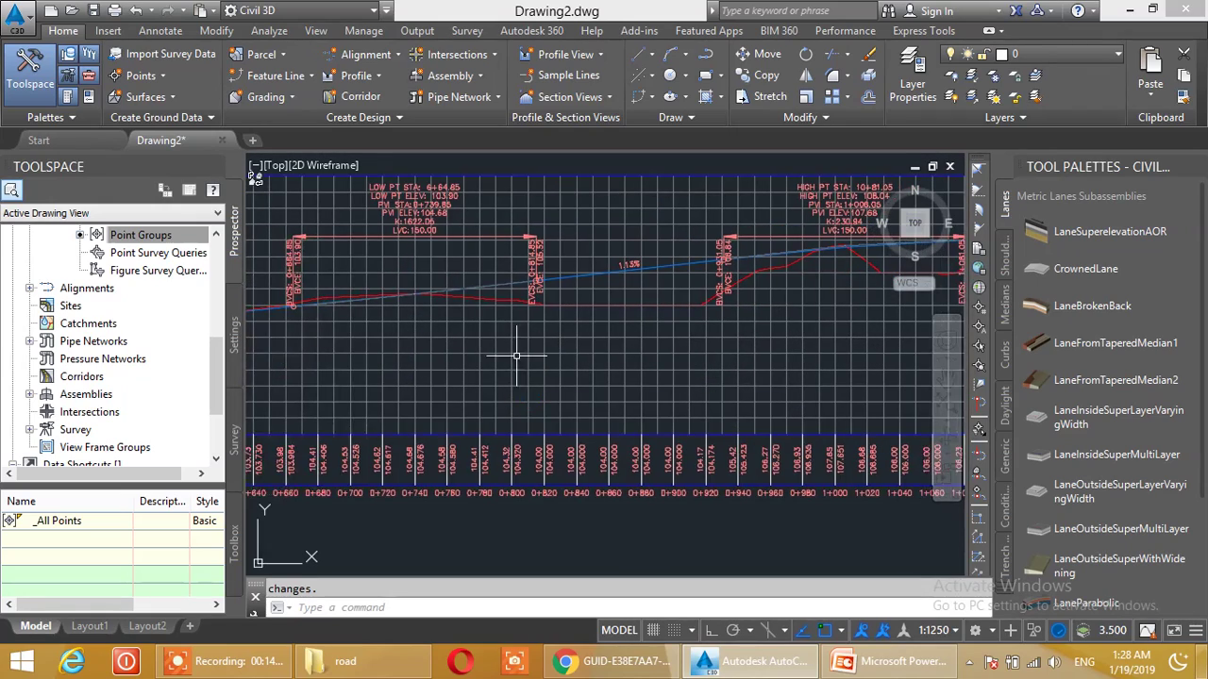
middle_click_drag(432, 332, 485, 376)
middle_click_drag(656, 368, 600, 336)
middle_click_drag(342, 323, 472, 354)
scroll(391, 399, "down", 5)
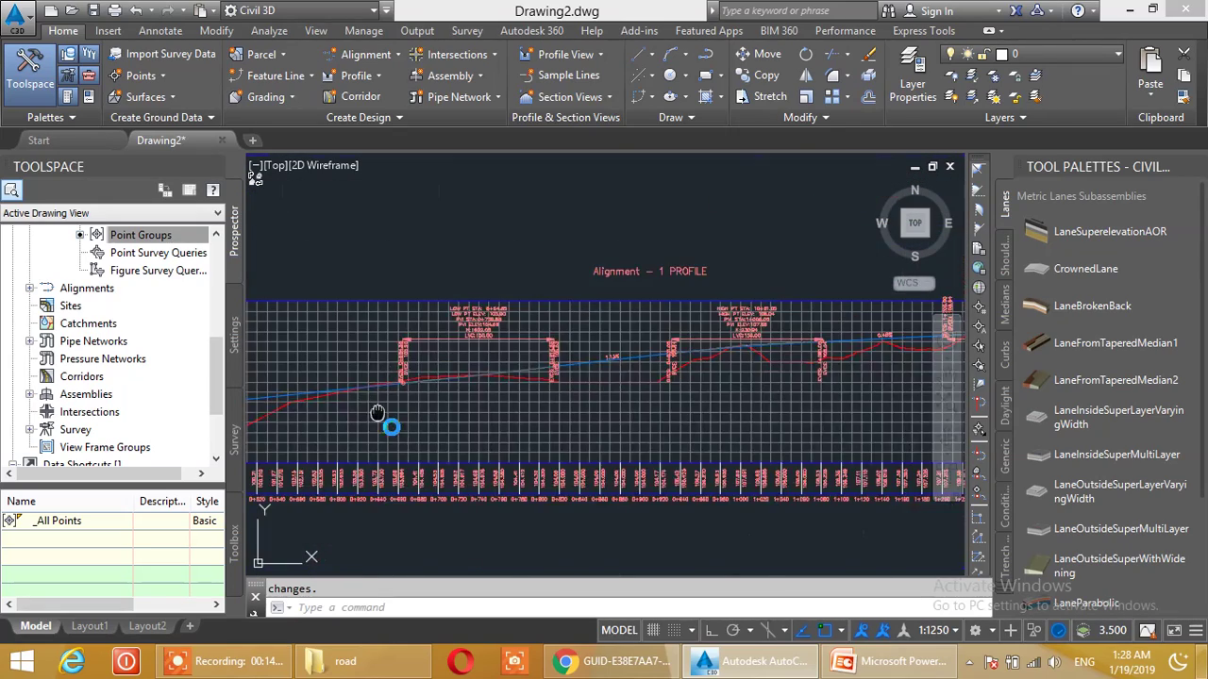
middle_click_drag(391, 370, 522, 322)
scroll(483, 284, "up", 2)
scroll(522, 322, "down", 4)
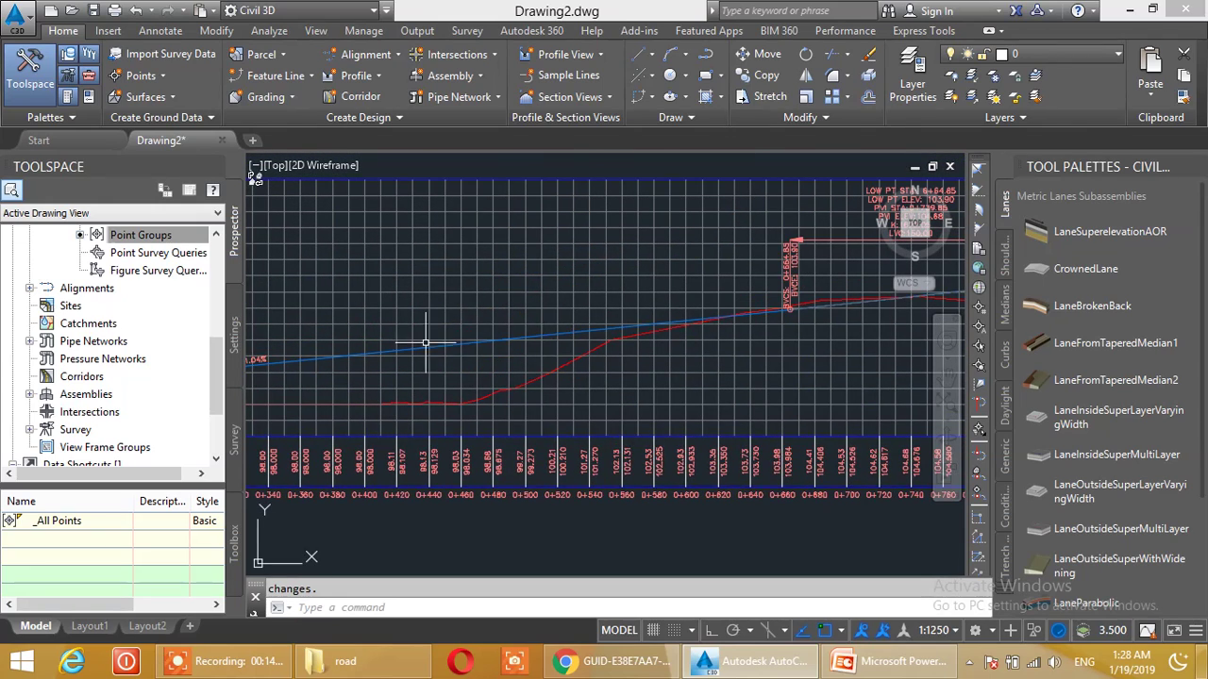
- Open the superelevation curve manager for the road alignment in plan
scroll(575, 311, "down", 2)
middle_click_drag(567, 400, 475, 339)
middle_click_drag(583, 413, 477, 305)
middle_click_drag(674, 460, 577, 307)
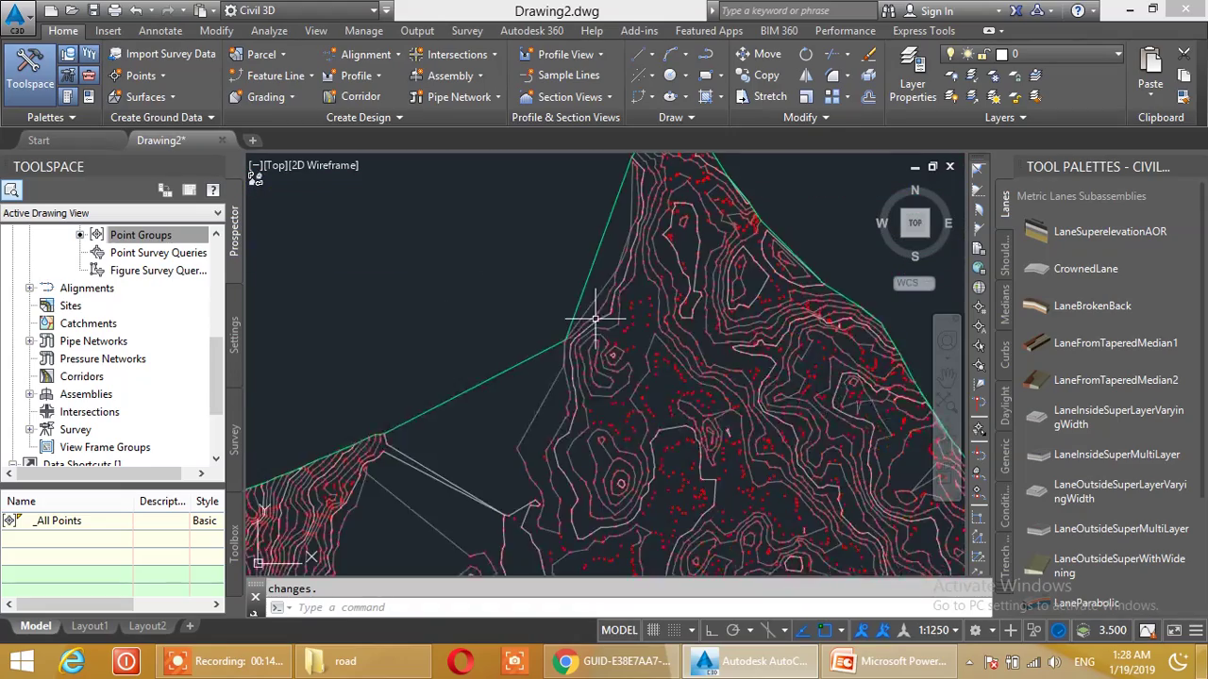
scroll(597, 361, "down", 5)
middle_click_drag(599, 456, 602, 320)
scroll(610, 309, "up", 8)
scroll(613, 310, "up", 5)
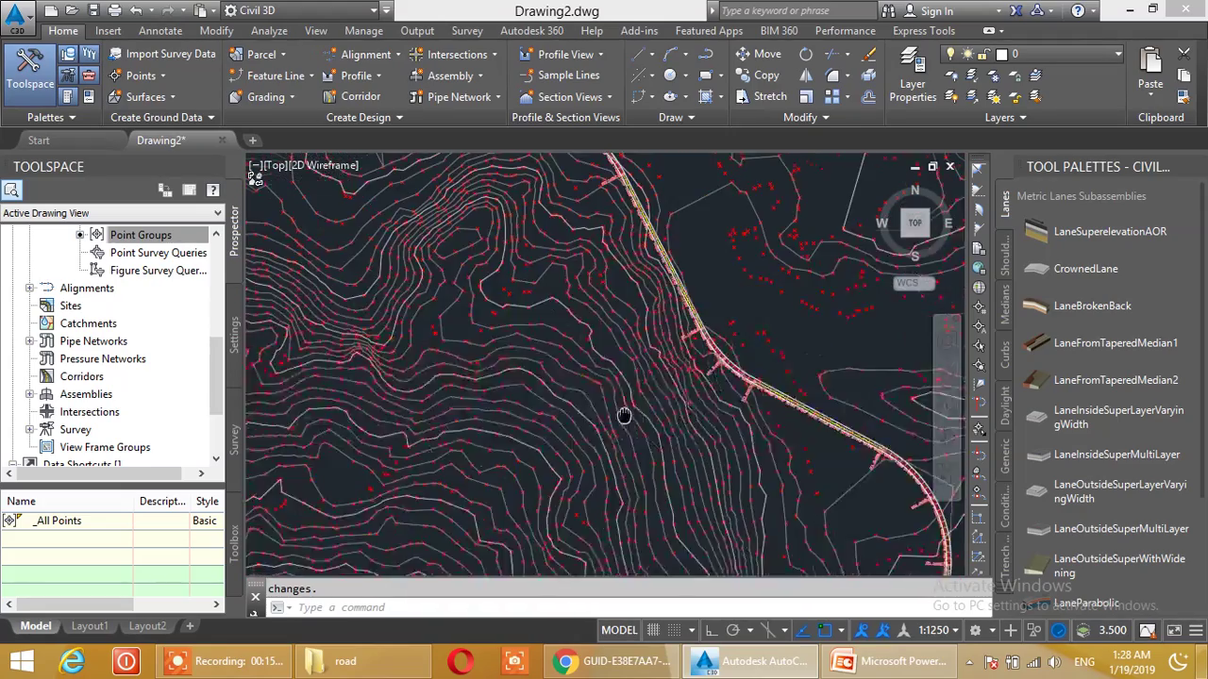
scroll(622, 319, "up", 4)
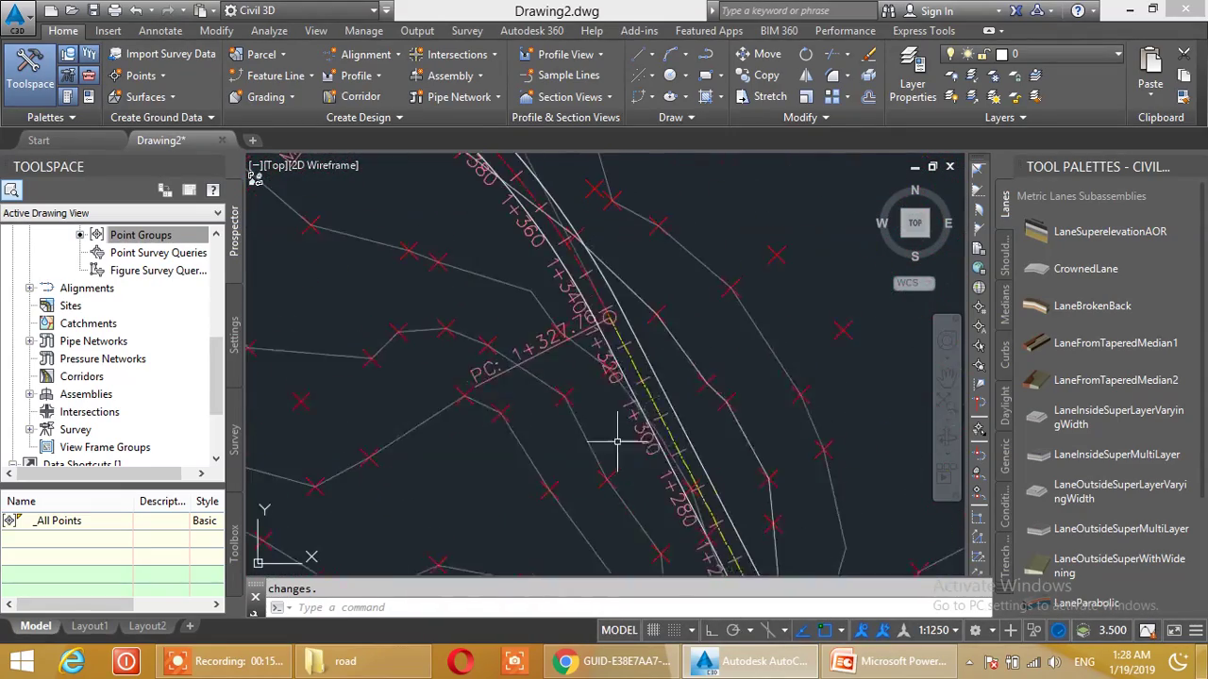
left_click(654, 282)
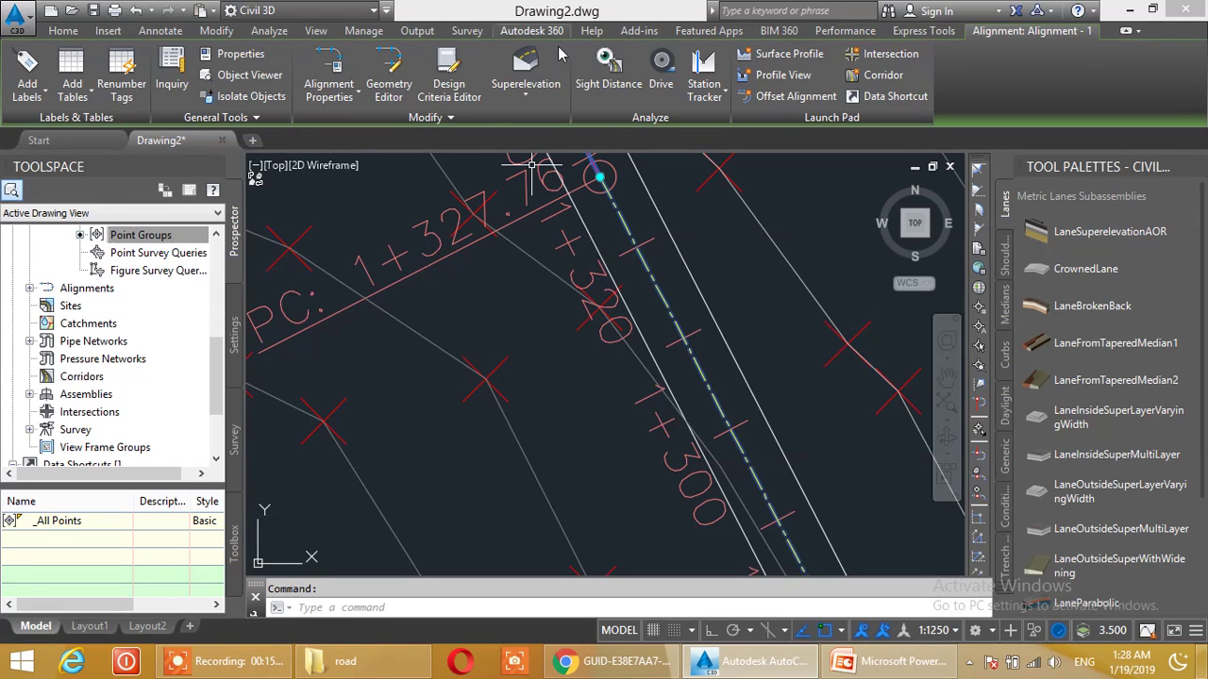
left_click(526, 100)
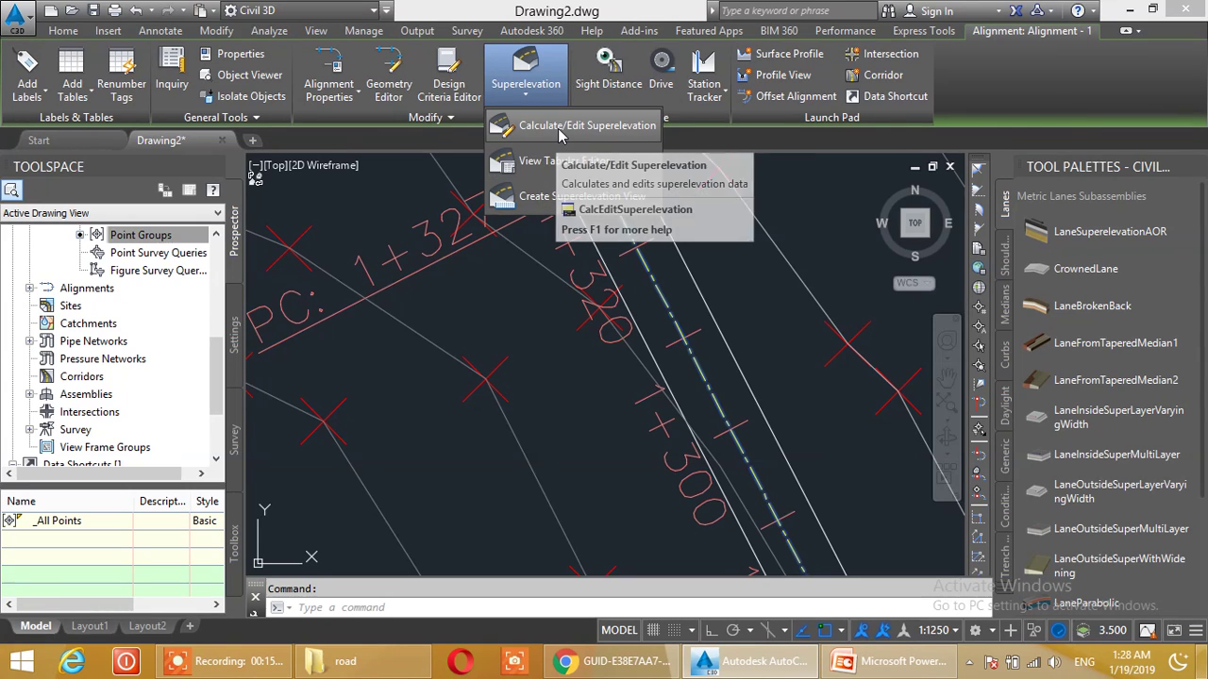
left_click(557, 127)
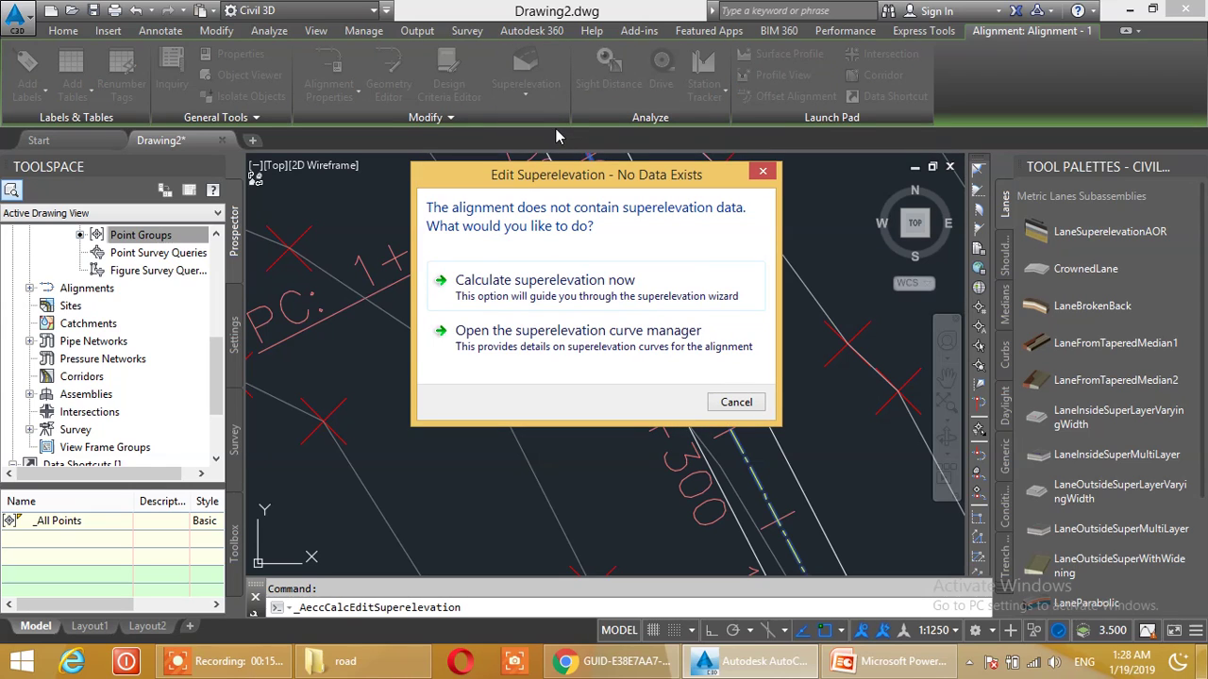
left_click(559, 341)
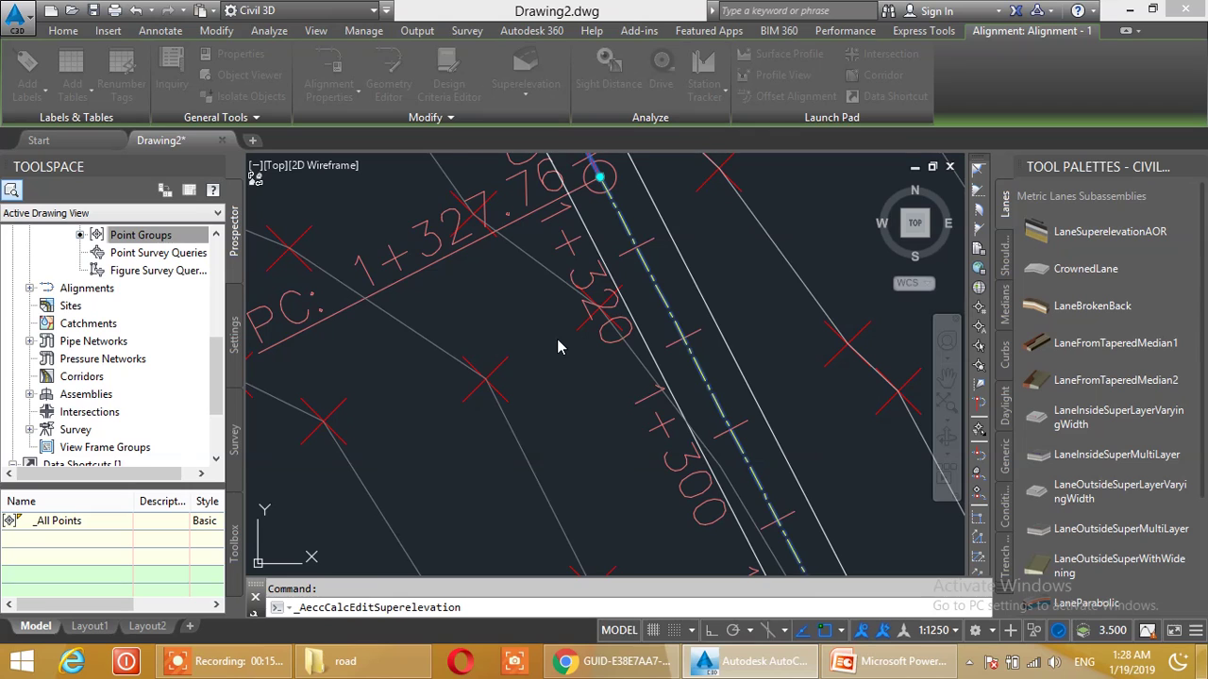
left_click_drag(403, 275, 393, 190)
- Check the list of superelevation curves and view the design speed settings of Curve.1 without changing them
left_click(592, 121)
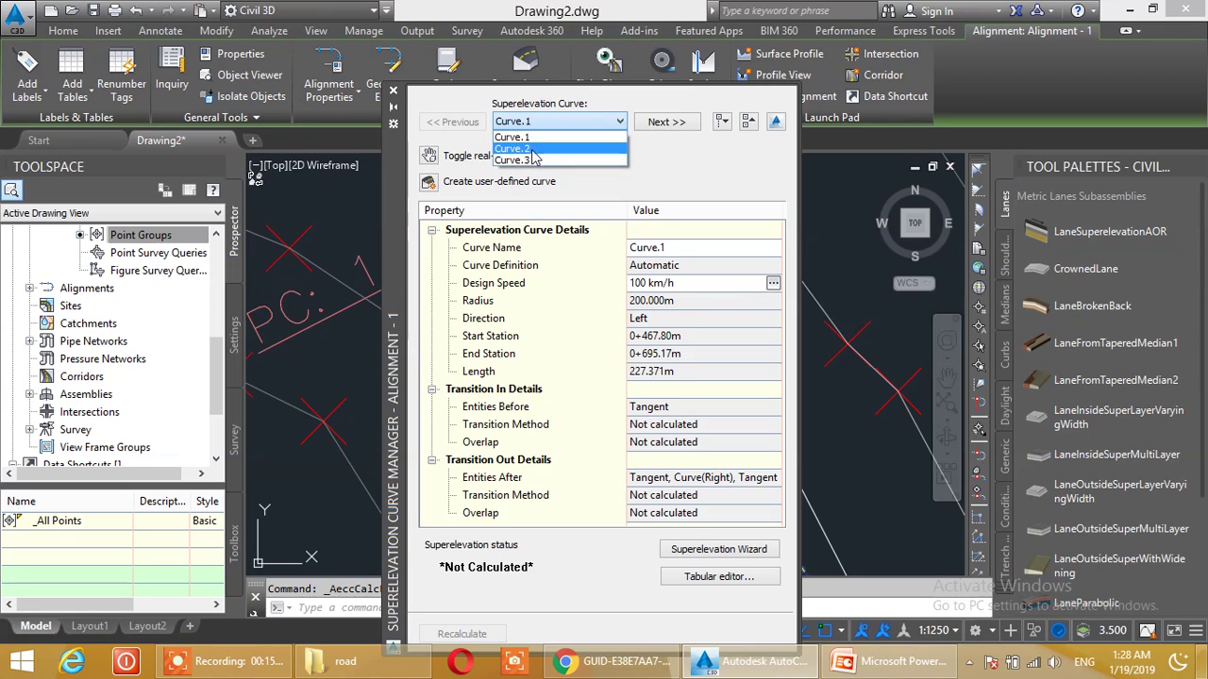
left_click(682, 147)
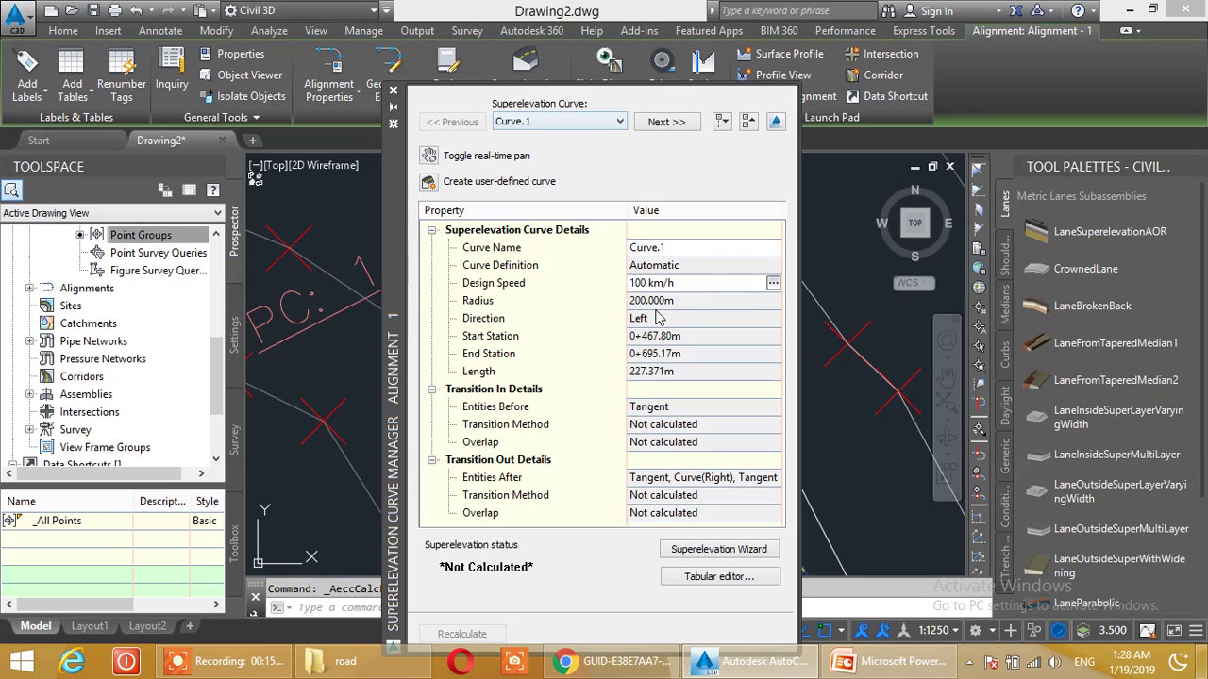
double_click(703, 285)
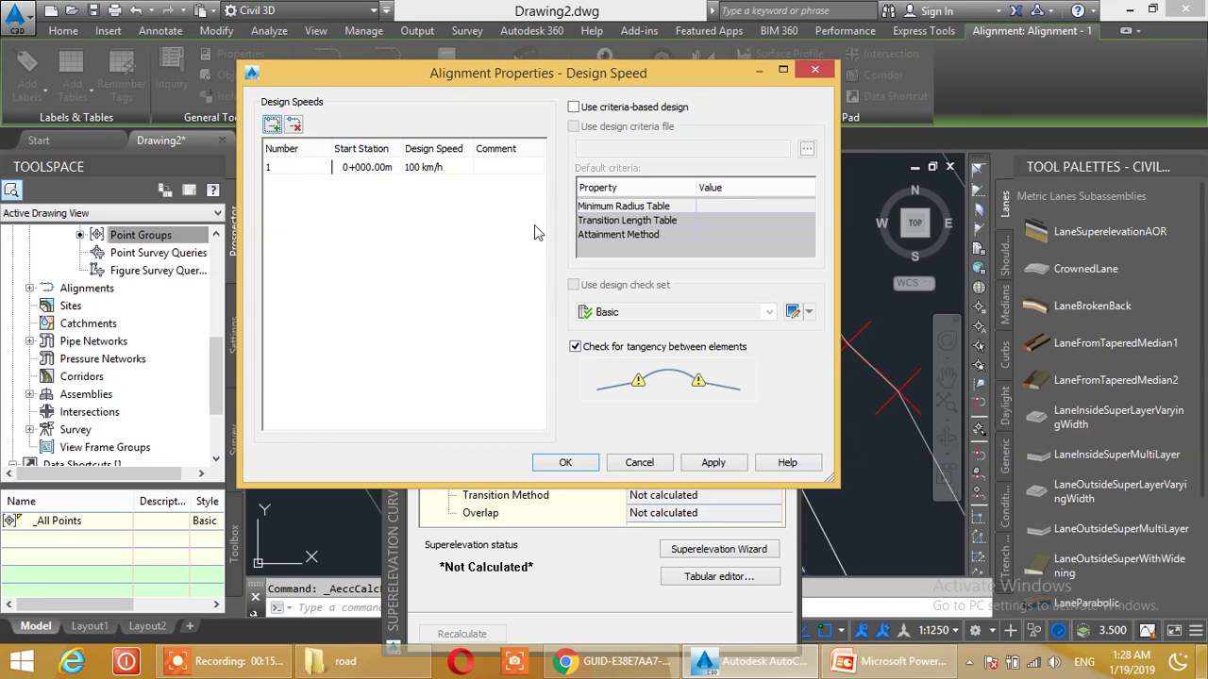
left_click(640, 464)
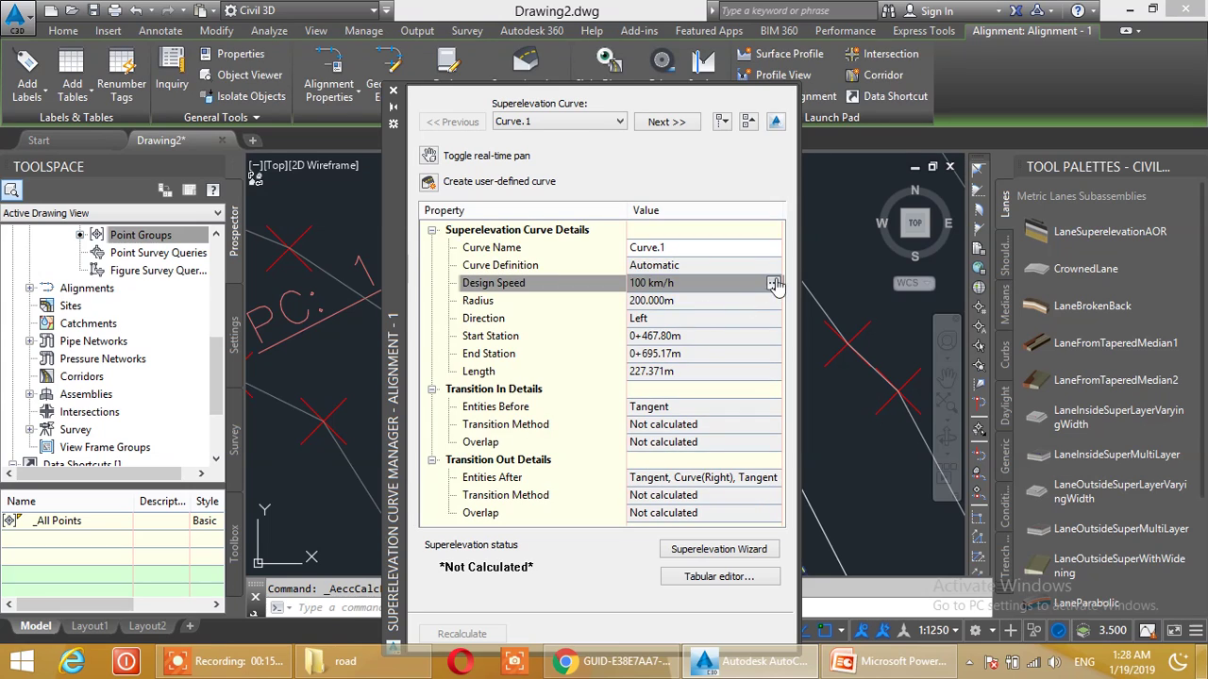
- Reopen the design speed settings of Curve.1 and inspect the start station and design speed entries
left_click(774, 285)
left_click(430, 168)
left_click(429, 168)
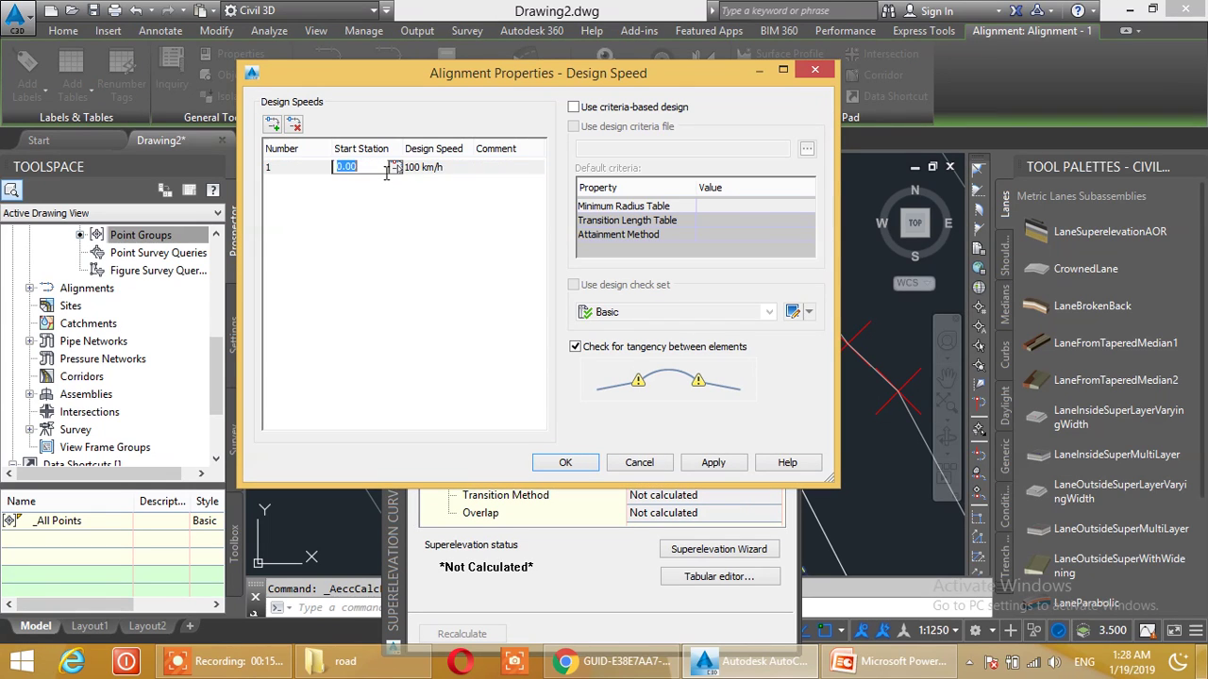
left_click(432, 170)
left_click(446, 170)
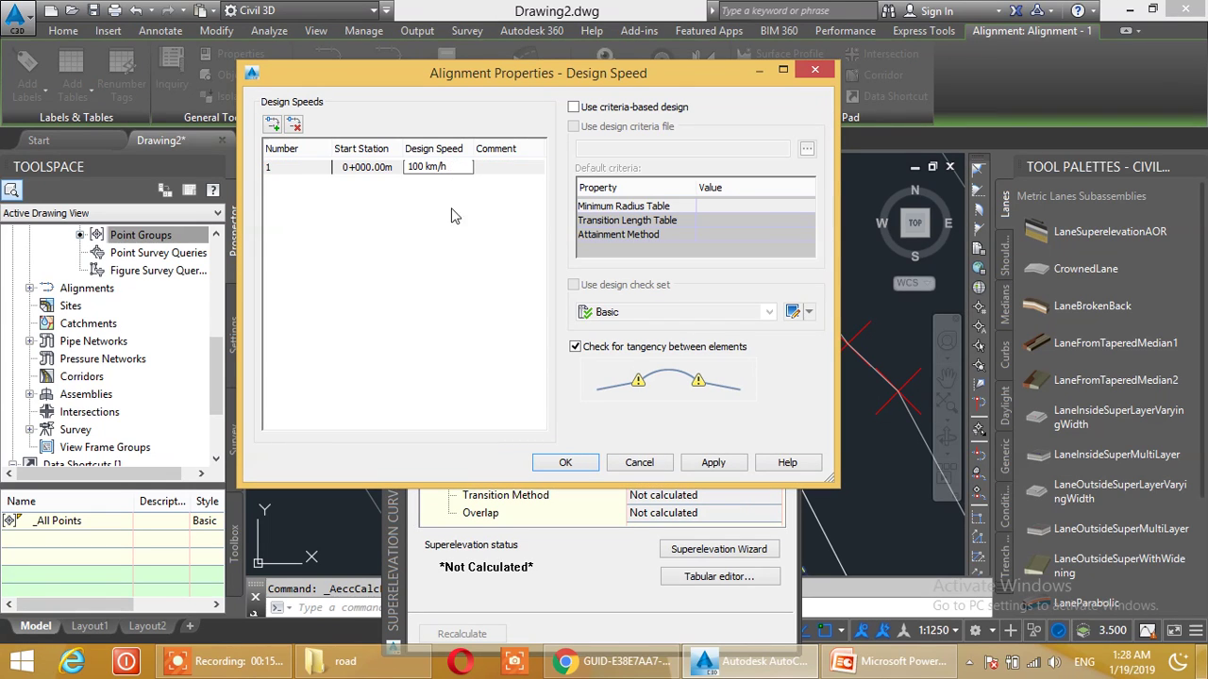
left_click(456, 238)
- Try criteria-based design, look through the available metric design criteria files, and discard the design speed settings
left_click(573, 107)
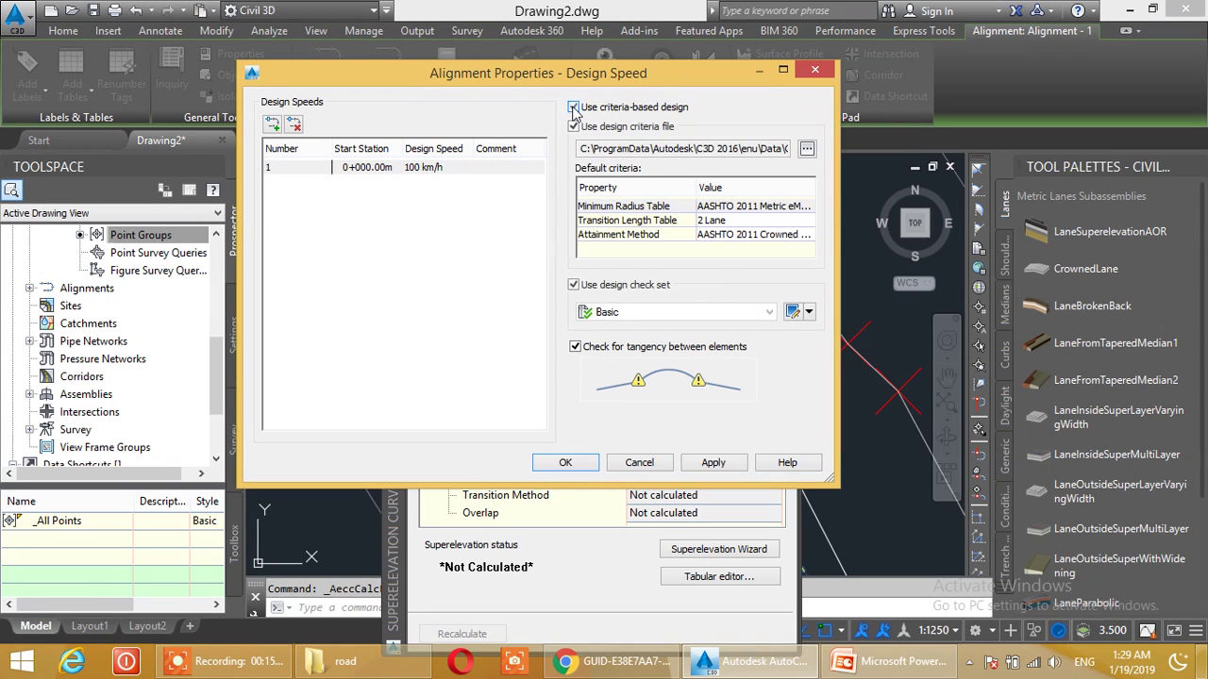
left_click(807, 149)
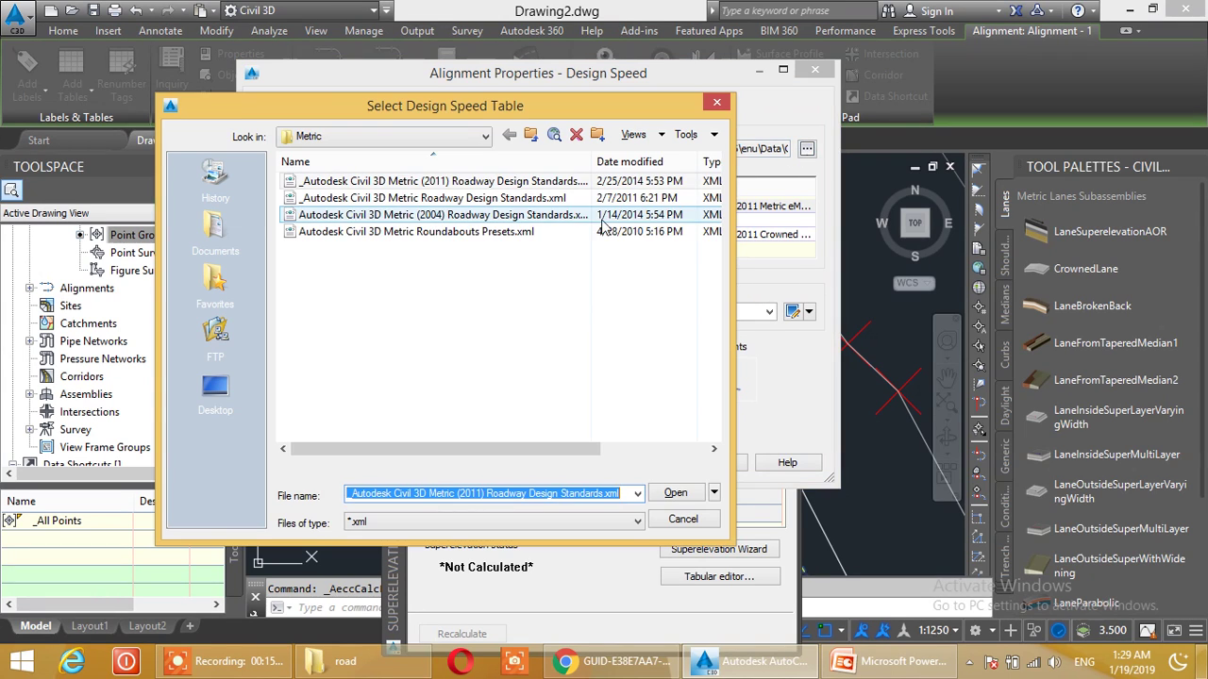
left_click(683, 520)
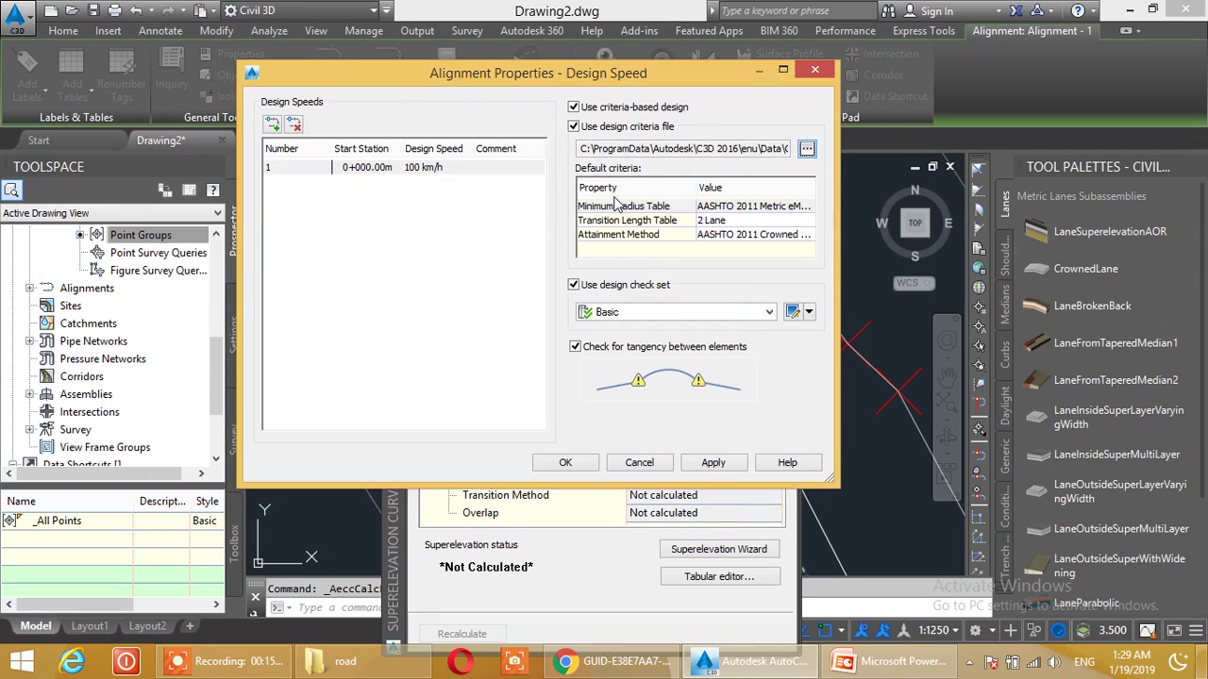
left_click(573, 107)
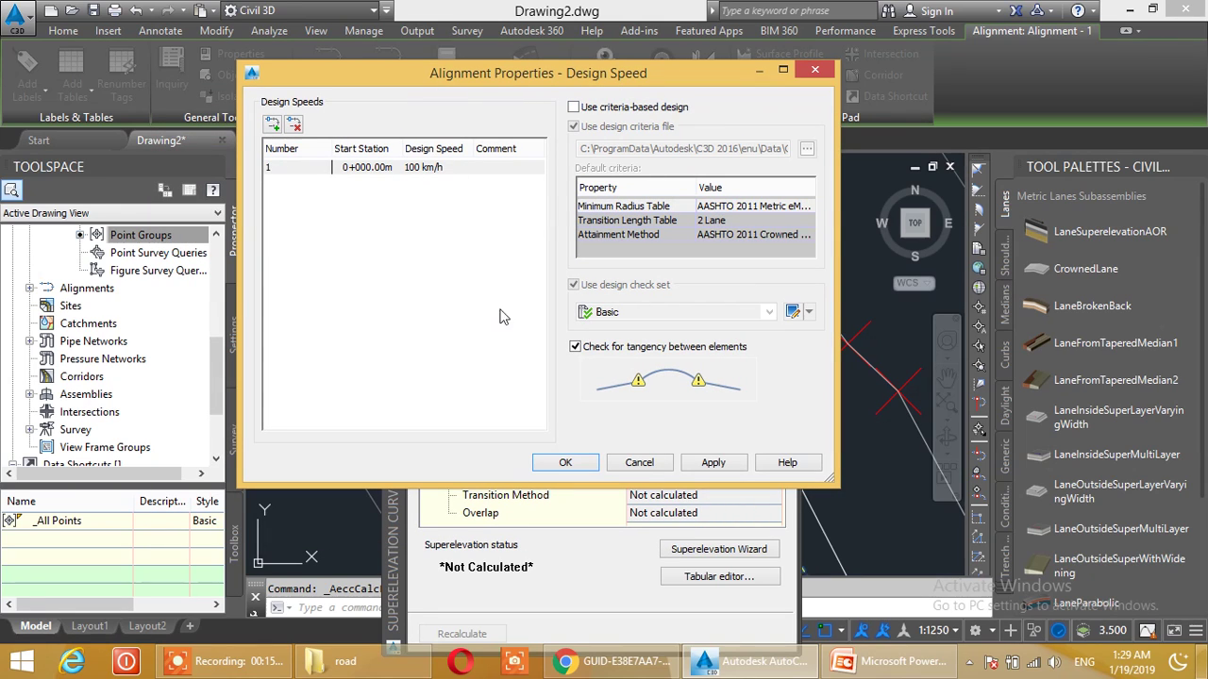
left_click(634, 463)
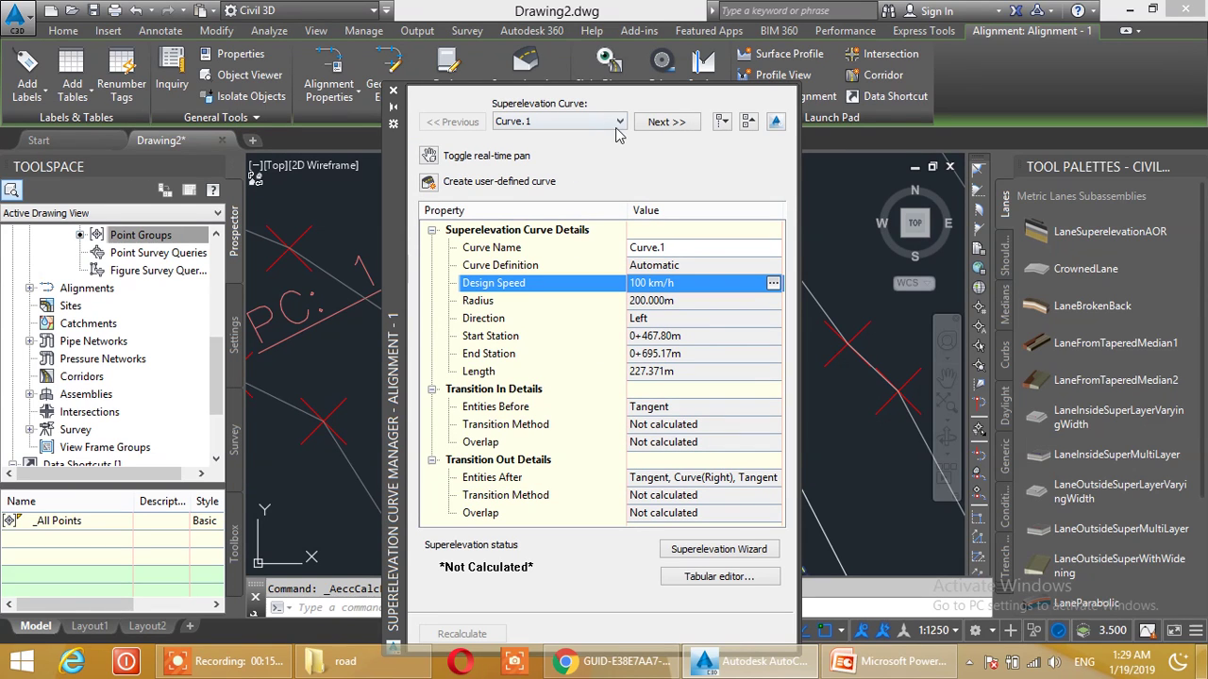
- Review the superelevation calculation scopes for Curve.3, comparing entire alignment with this curve only, and leave the curve manager without calculating
left_click(661, 124)
left_click(661, 124)
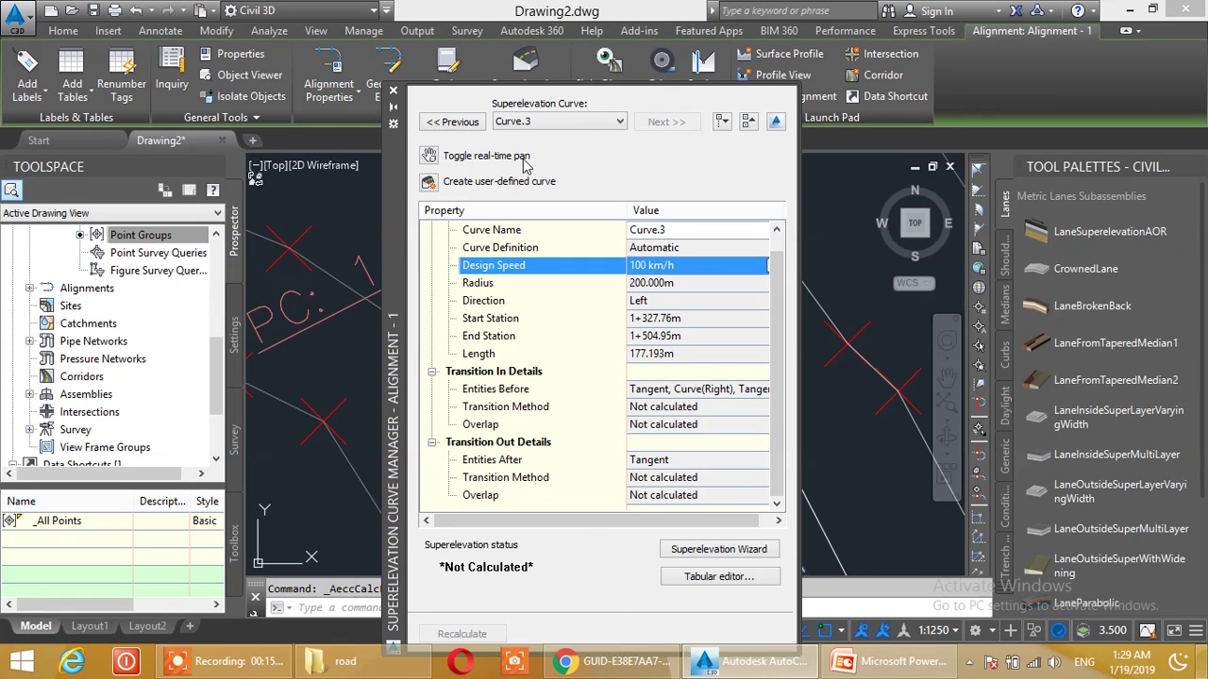
left_click(693, 550)
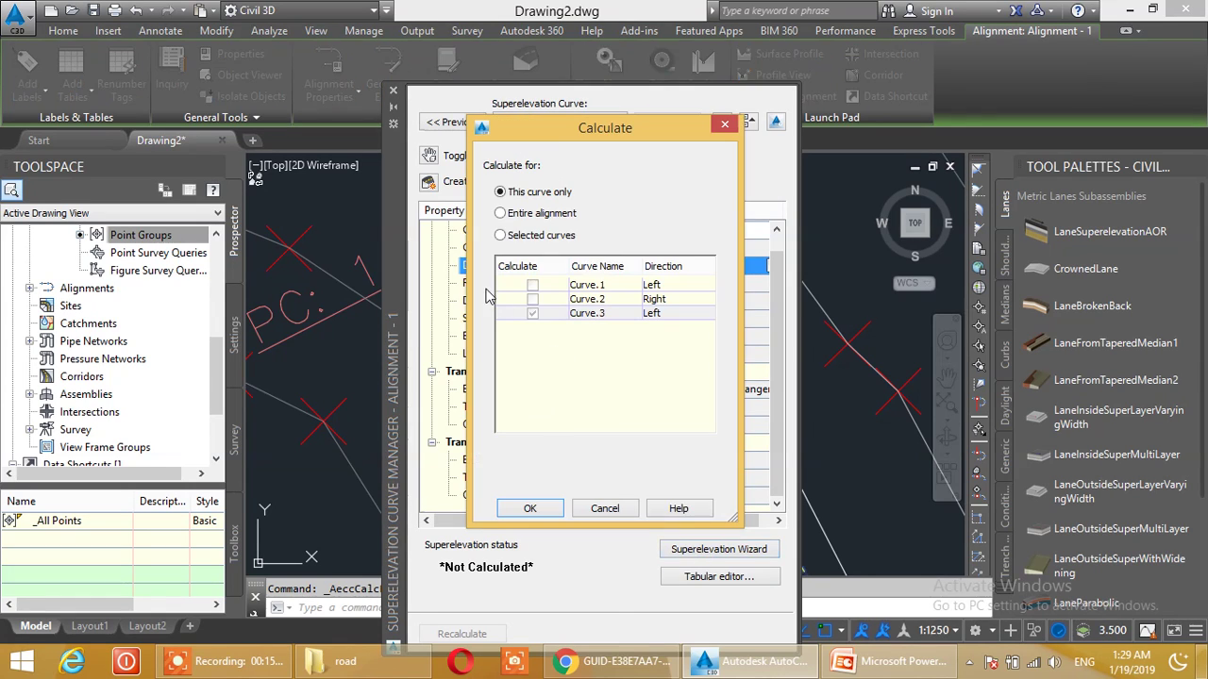
left_click(512, 216)
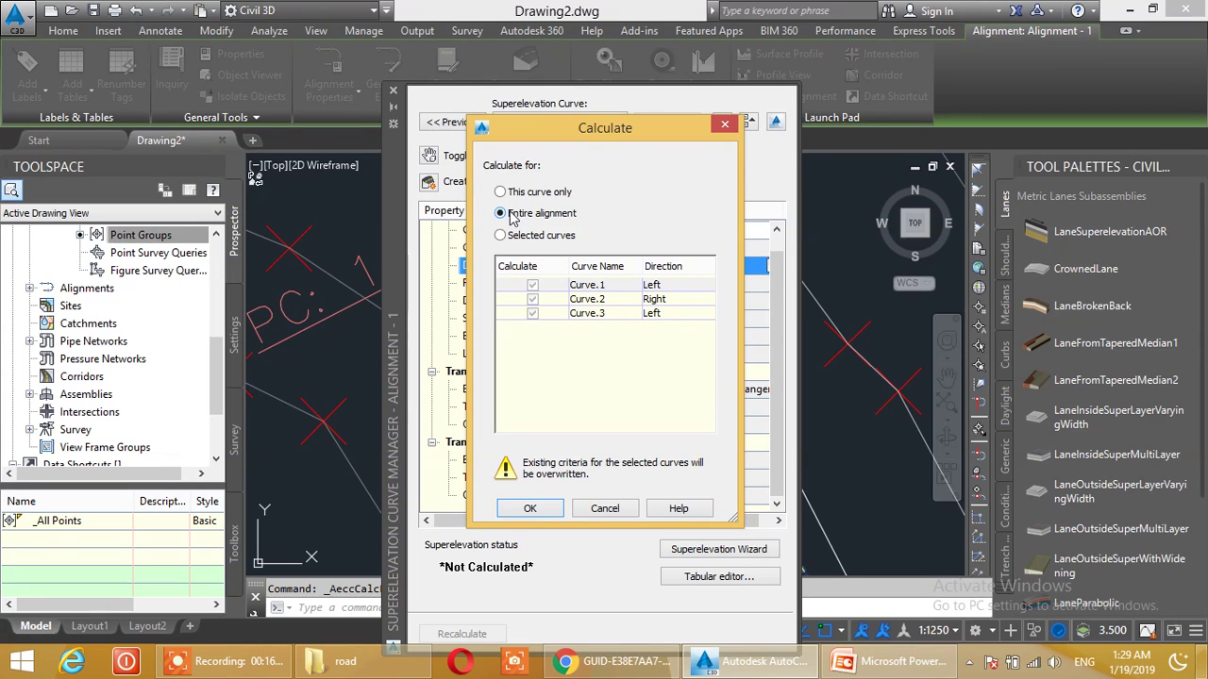
left_click(512, 193)
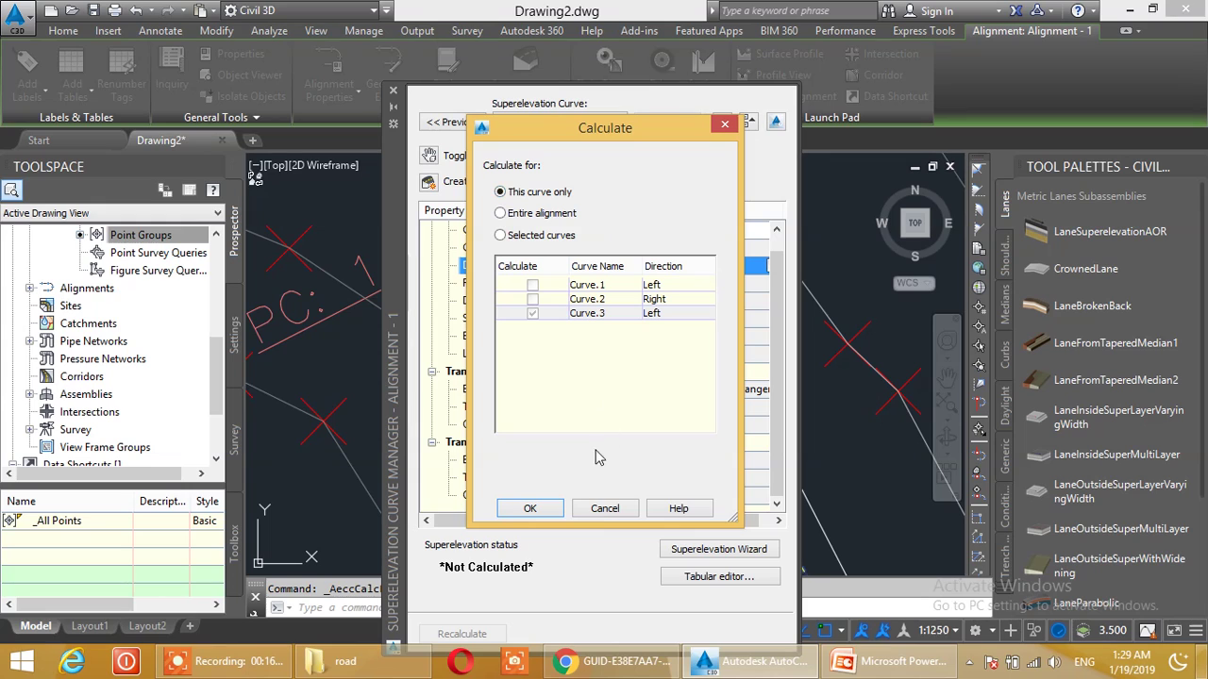
left_click(605, 508)
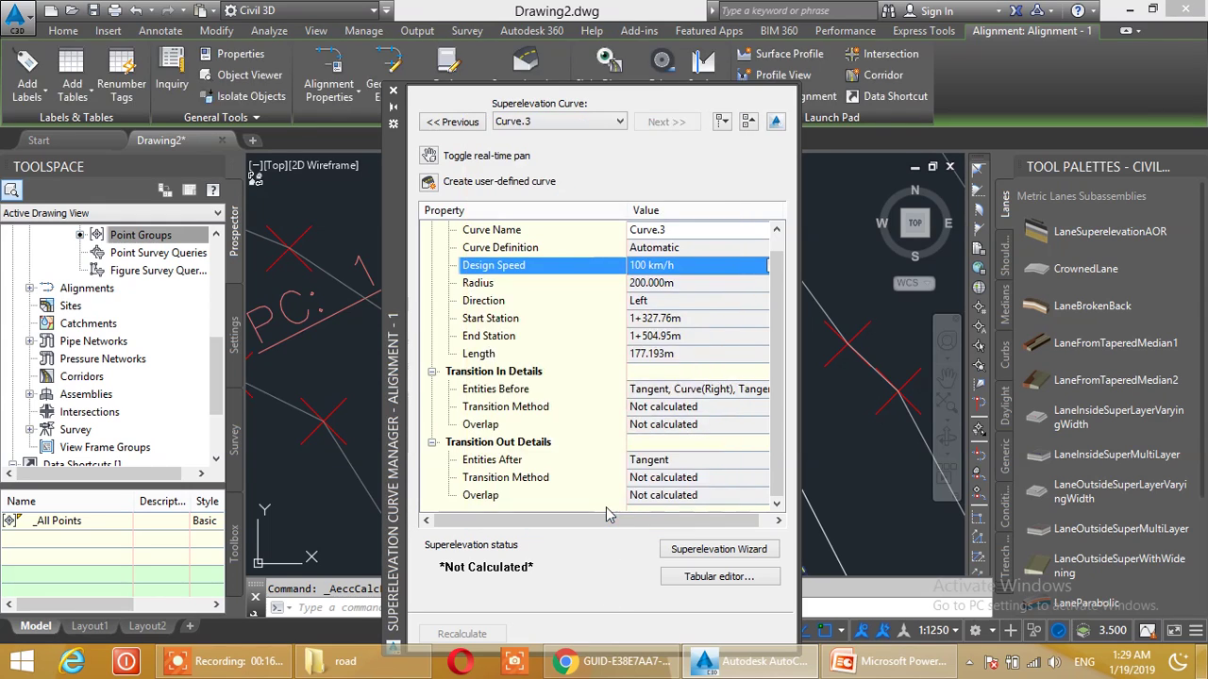
left_click(393, 94)
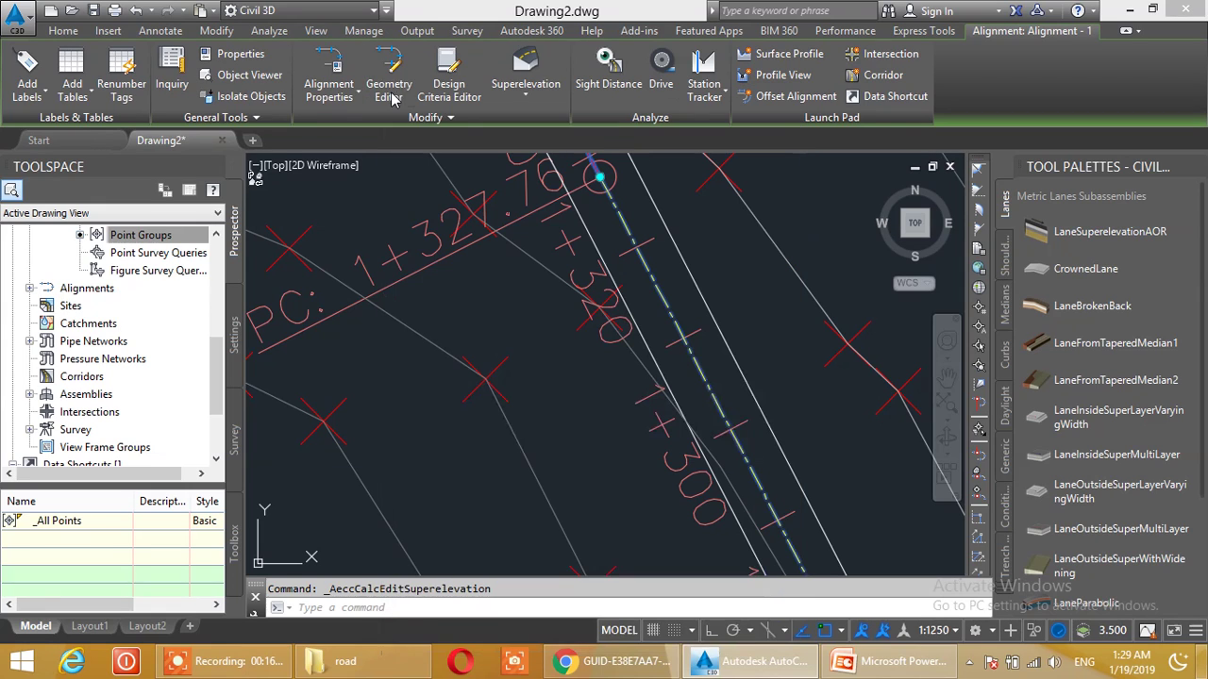
- Start the superelevation calculation for the alignment with an undivided crowned roadway and the pivot method Outside Of Curve
left_click(529, 96)
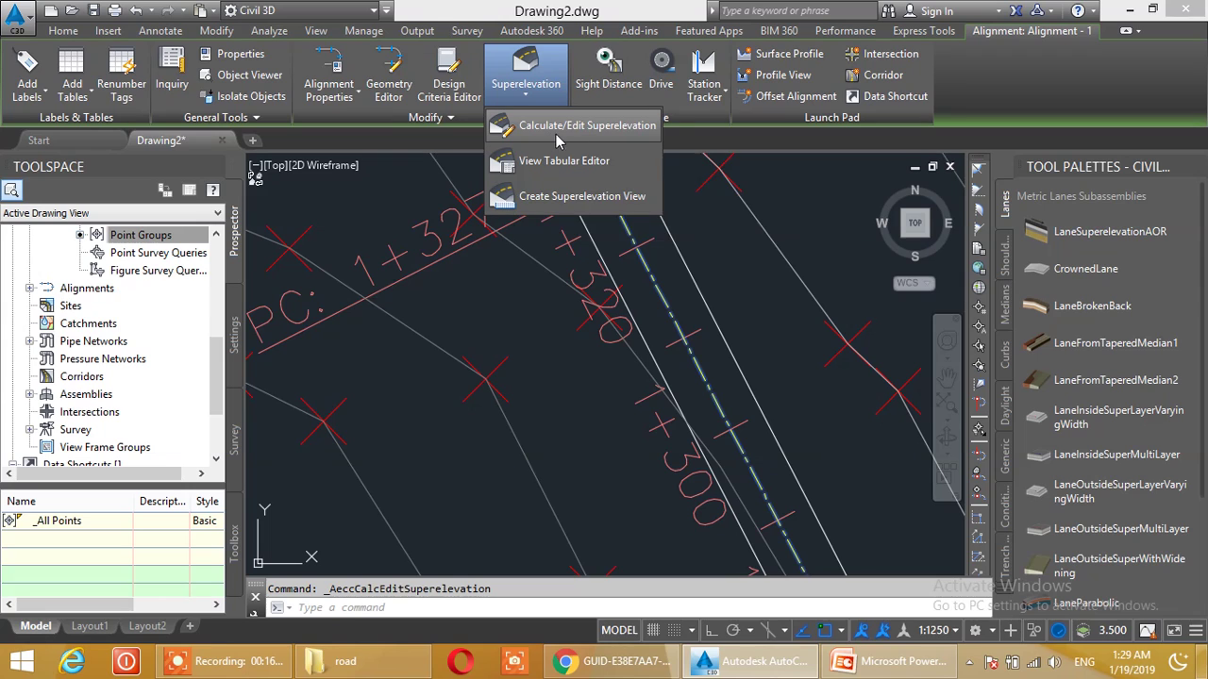
left_click(622, 138)
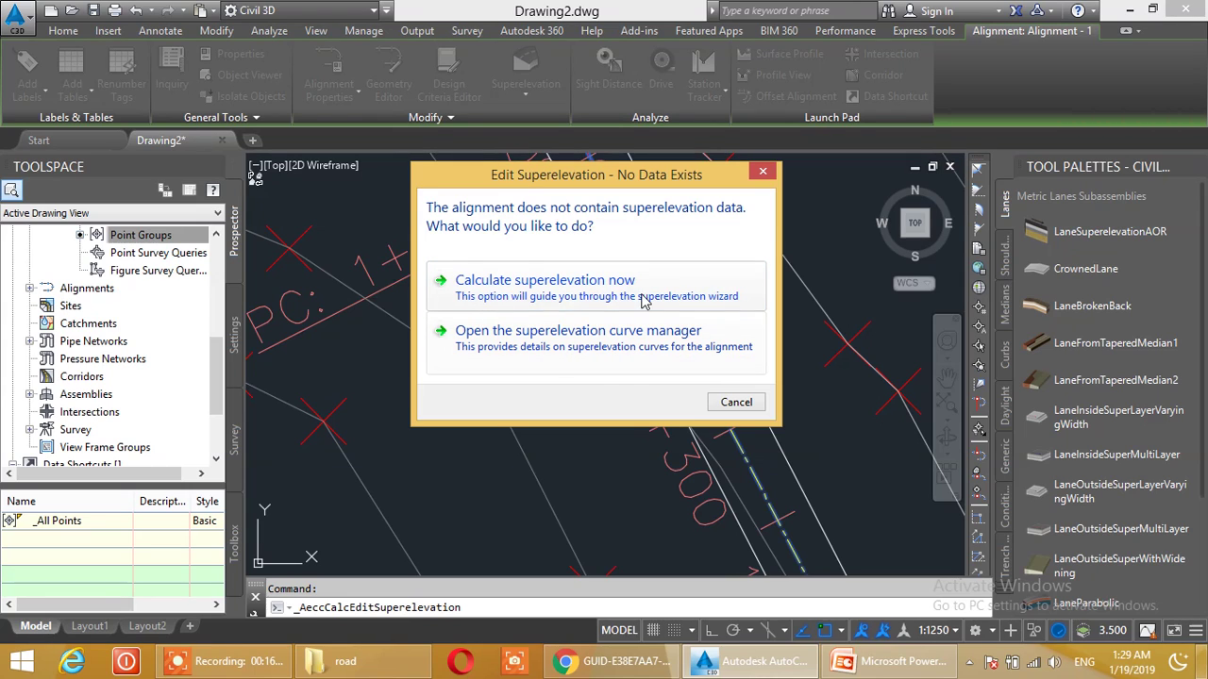
left_click(612, 291)
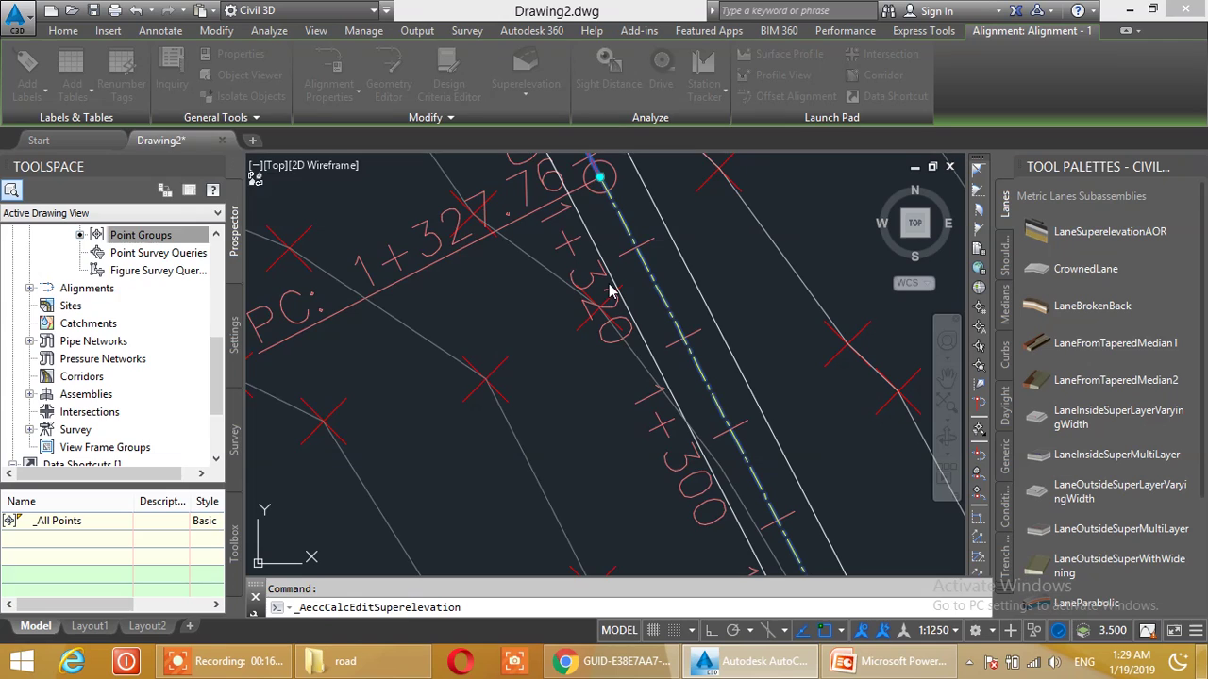
left_click_drag(424, 125, 562, 151)
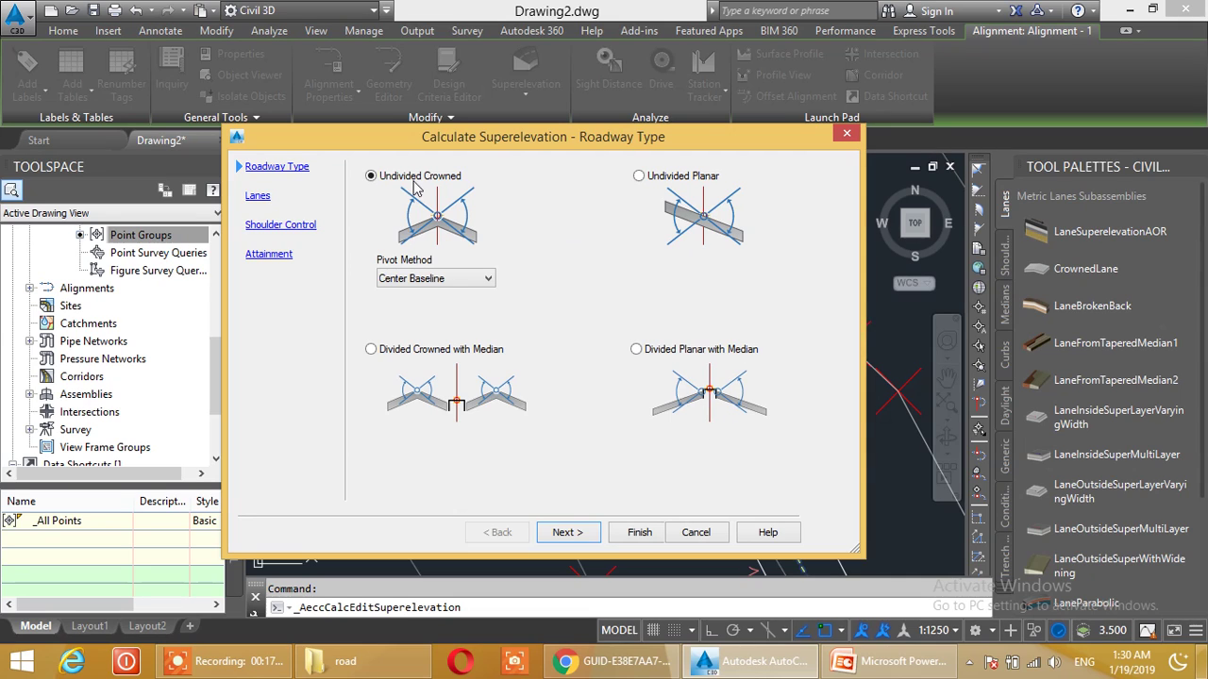
key("Tab")
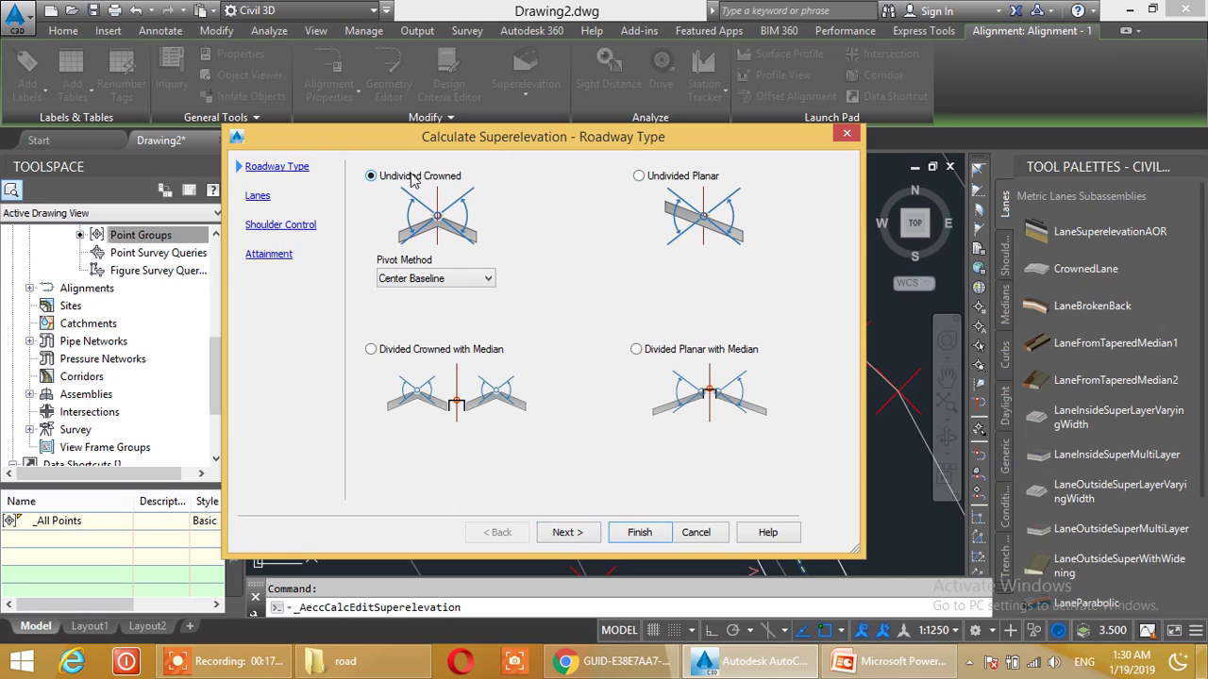
left_click(483, 282)
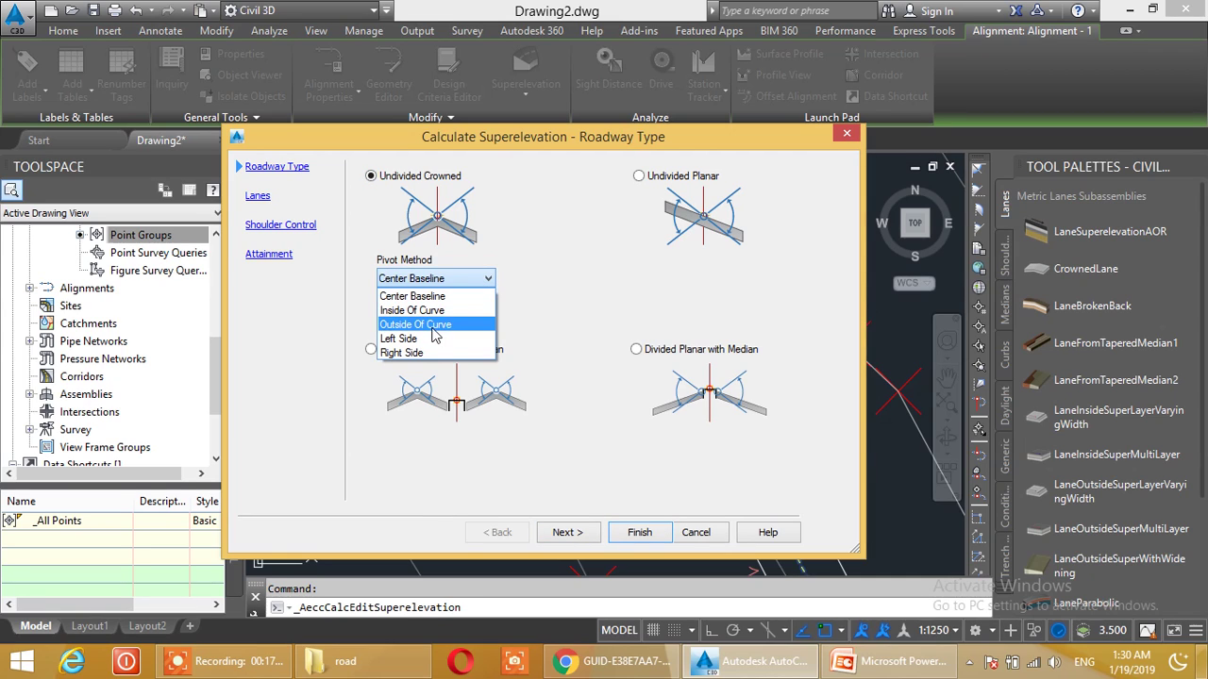
left_click(432, 328)
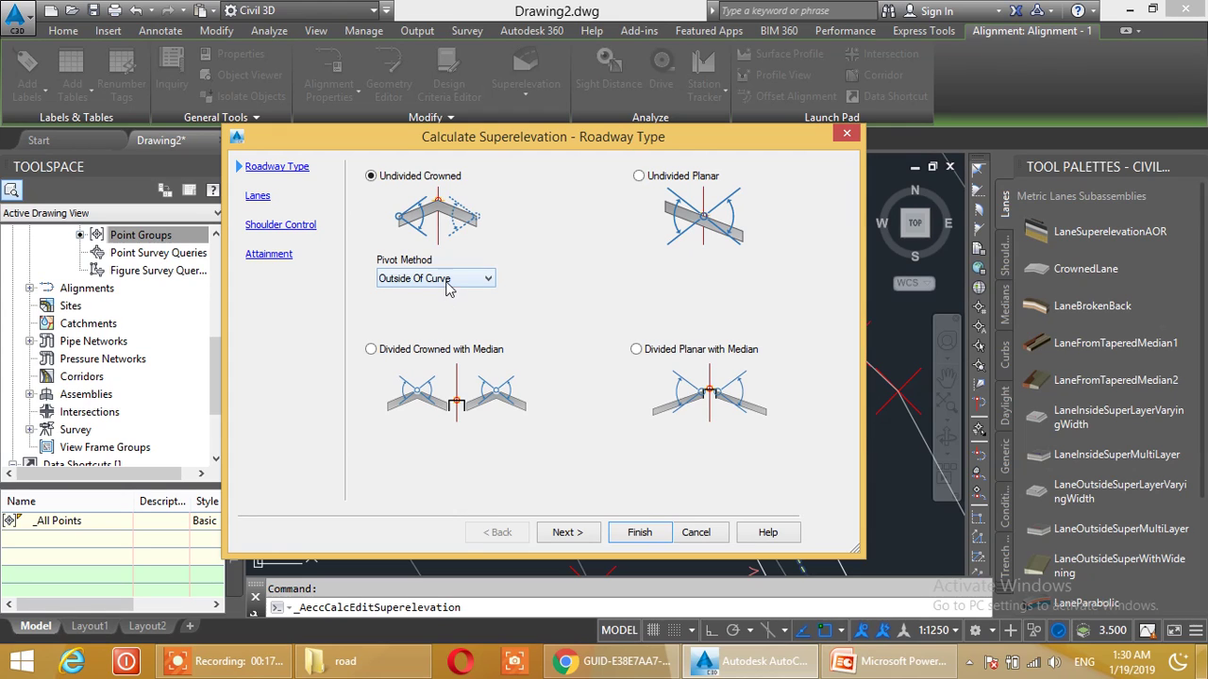
left_click(570, 532)
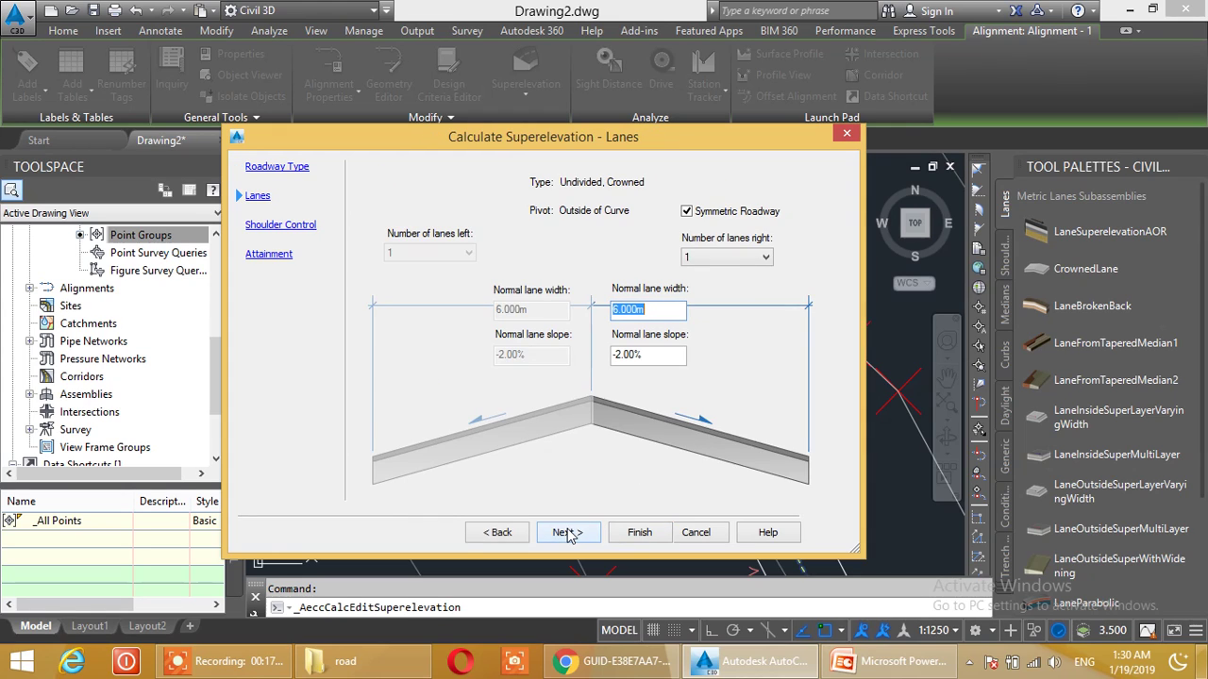
- Set the normal lane width to 3.5 m on the symmetric roadway, keep the -2.00% lane slope, and continue to shoulder control
left_click(670, 317)
double_click(670, 321)
type("3.5")
left_click(665, 359)
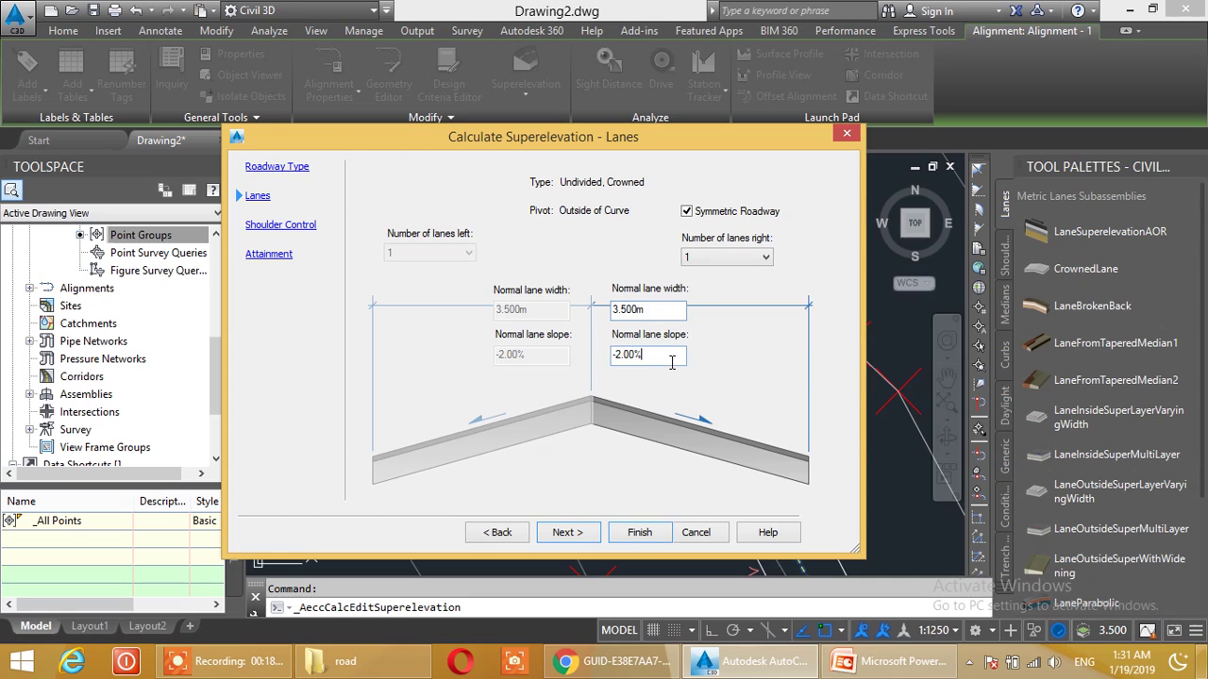
left_click(671, 356)
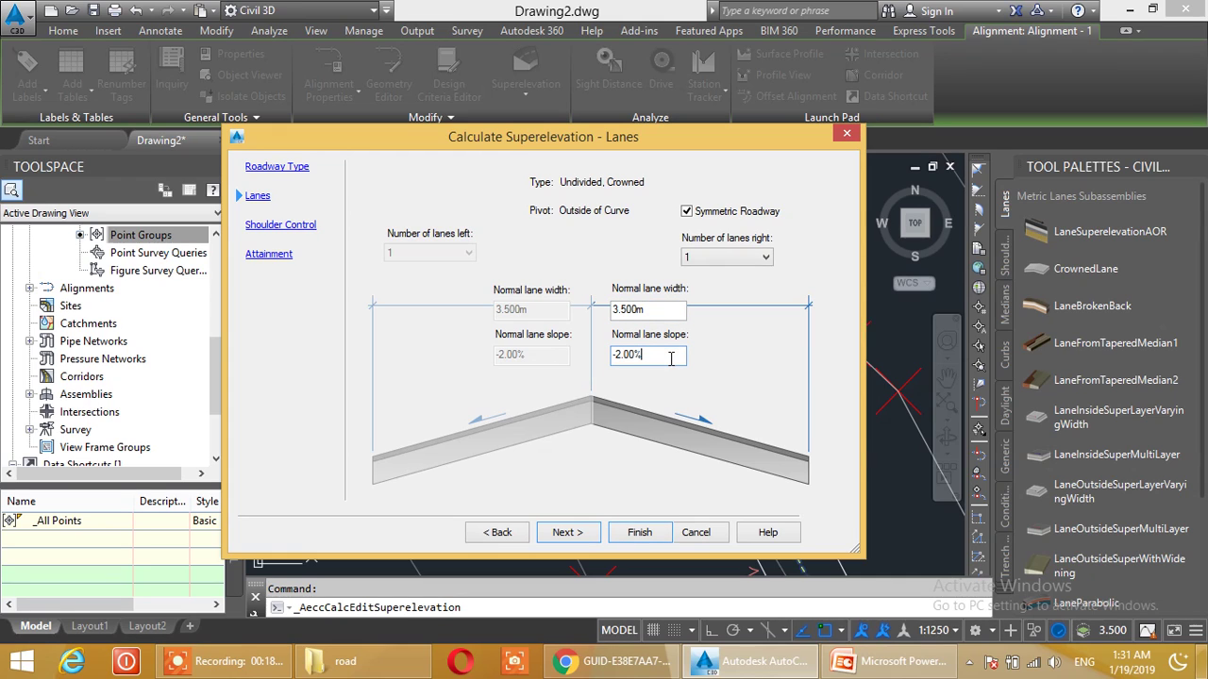
left_click(567, 532)
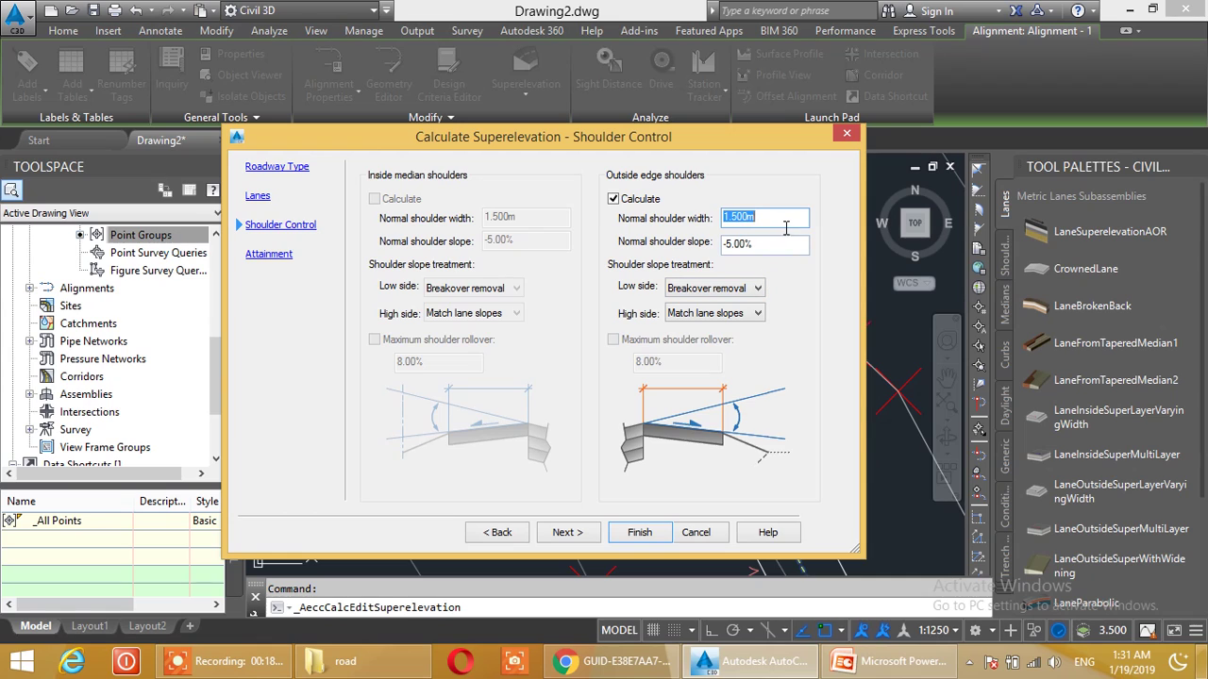
- Exclude the outside edge shoulders from the calculation and continue to the attainment settings
left_click(740, 245)
left_click_drag(787, 249, 666, 247)
left_click(613, 198)
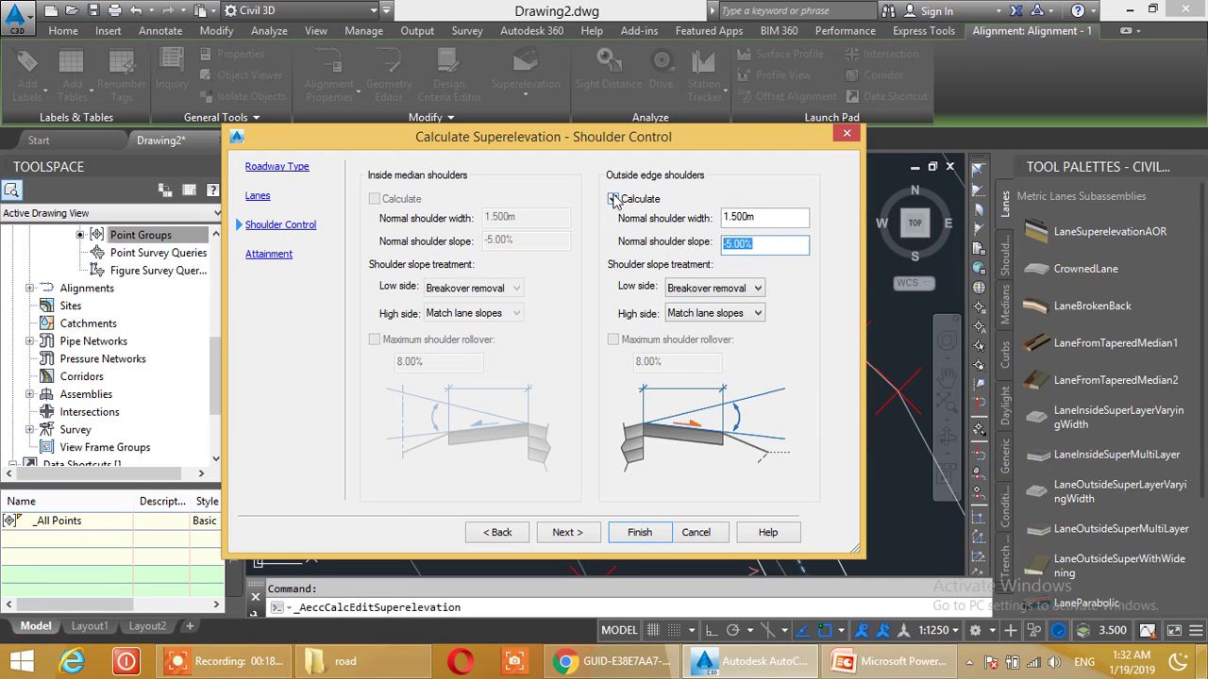
left_click(613, 199)
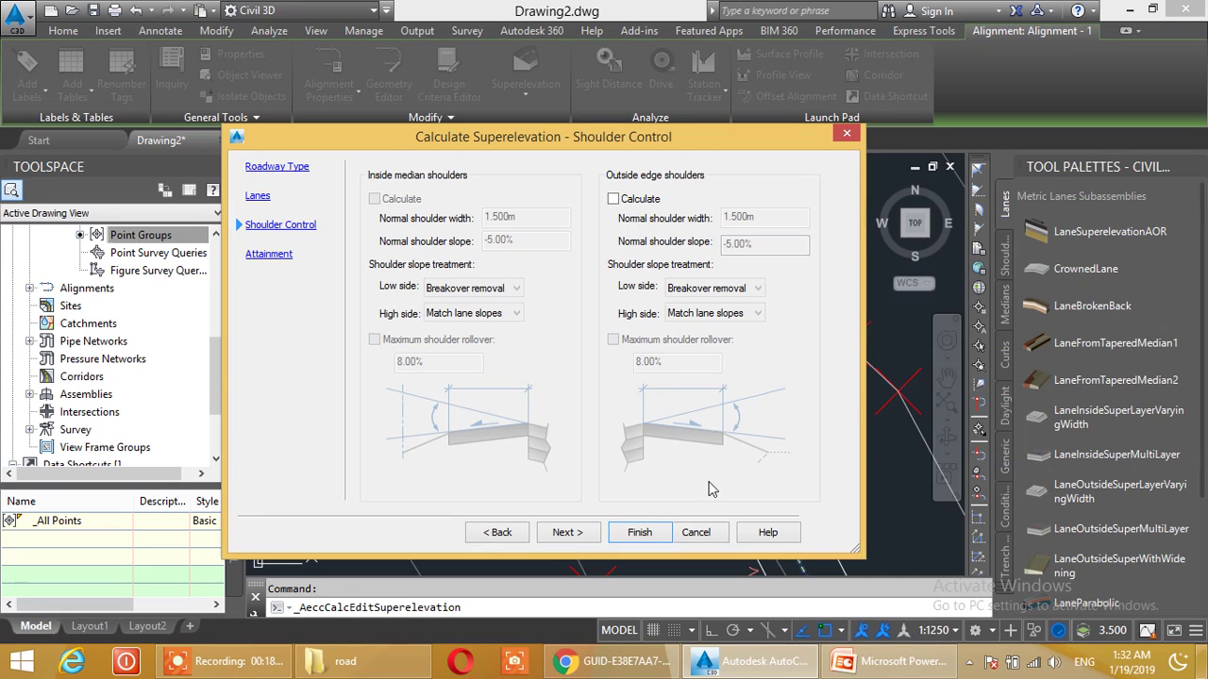
left_click(567, 533)
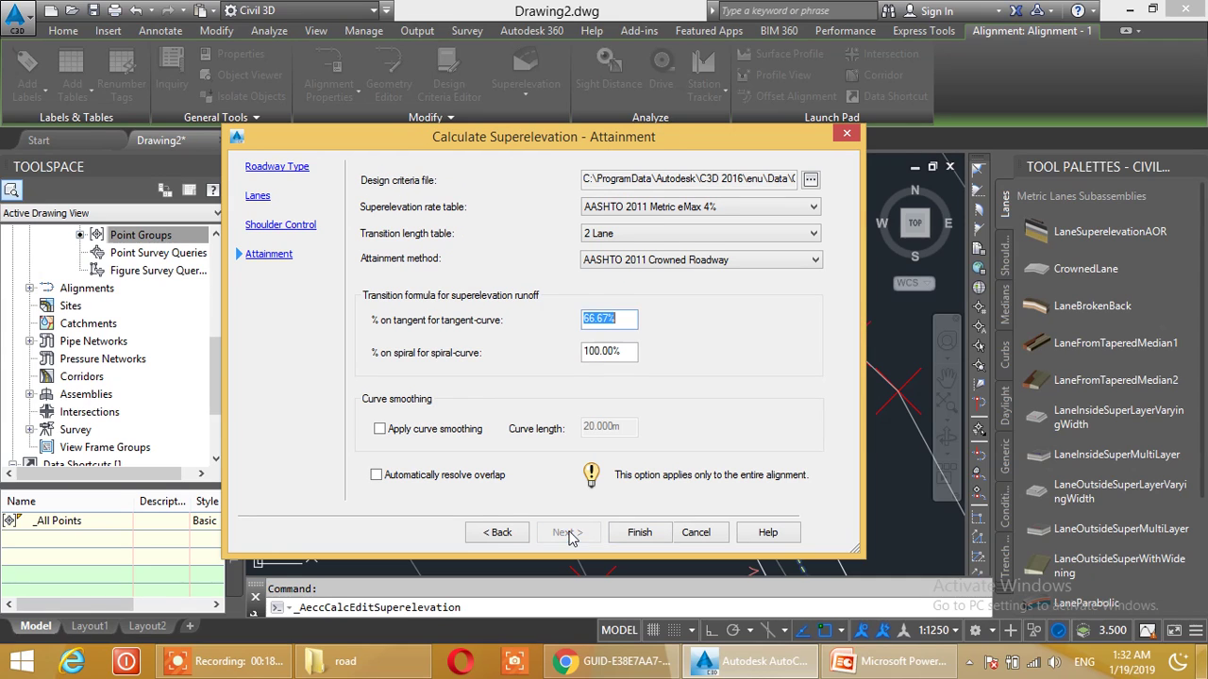
- Look through the metric design criteria files and the superelevation rate tables, keeping the AASHTO 2011 Metric eMax 4% table
left_click(377, 477)
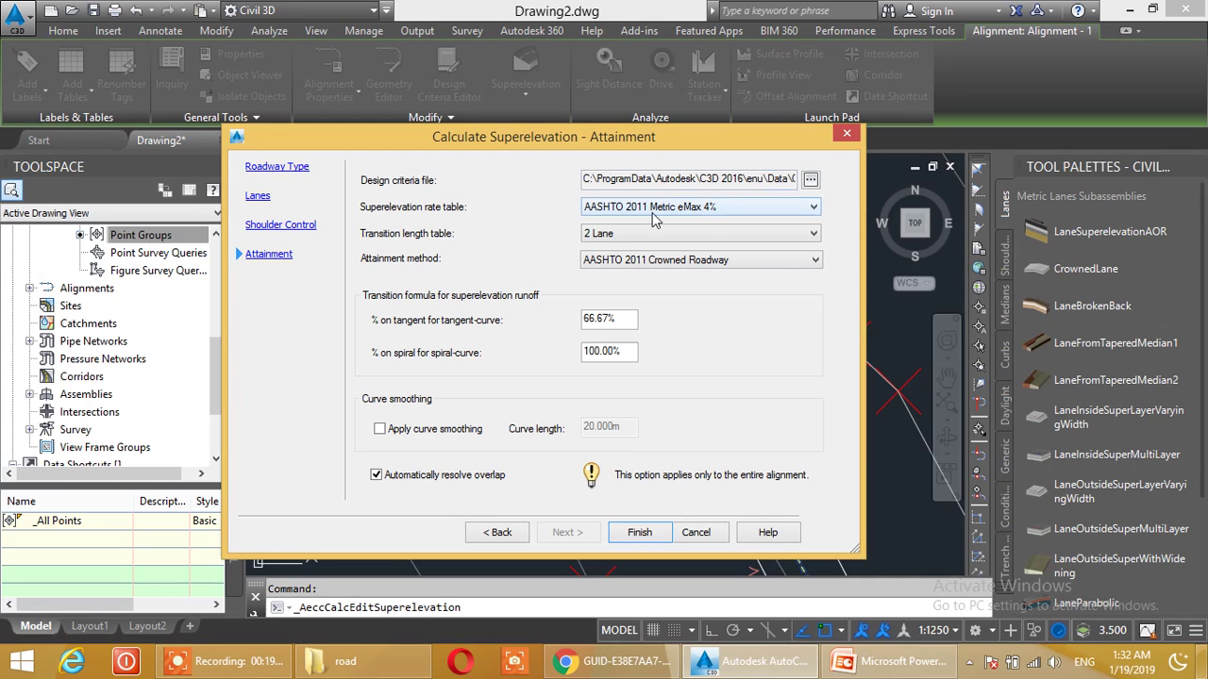
left_click(810, 179)
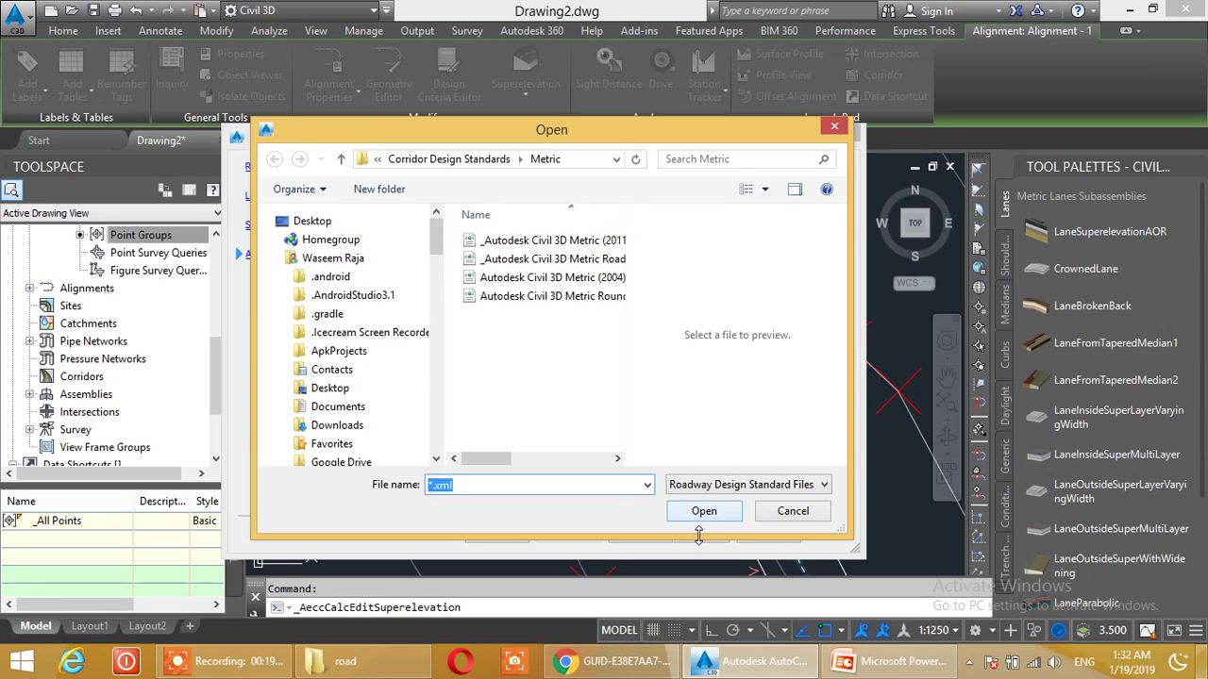
left_click(789, 518)
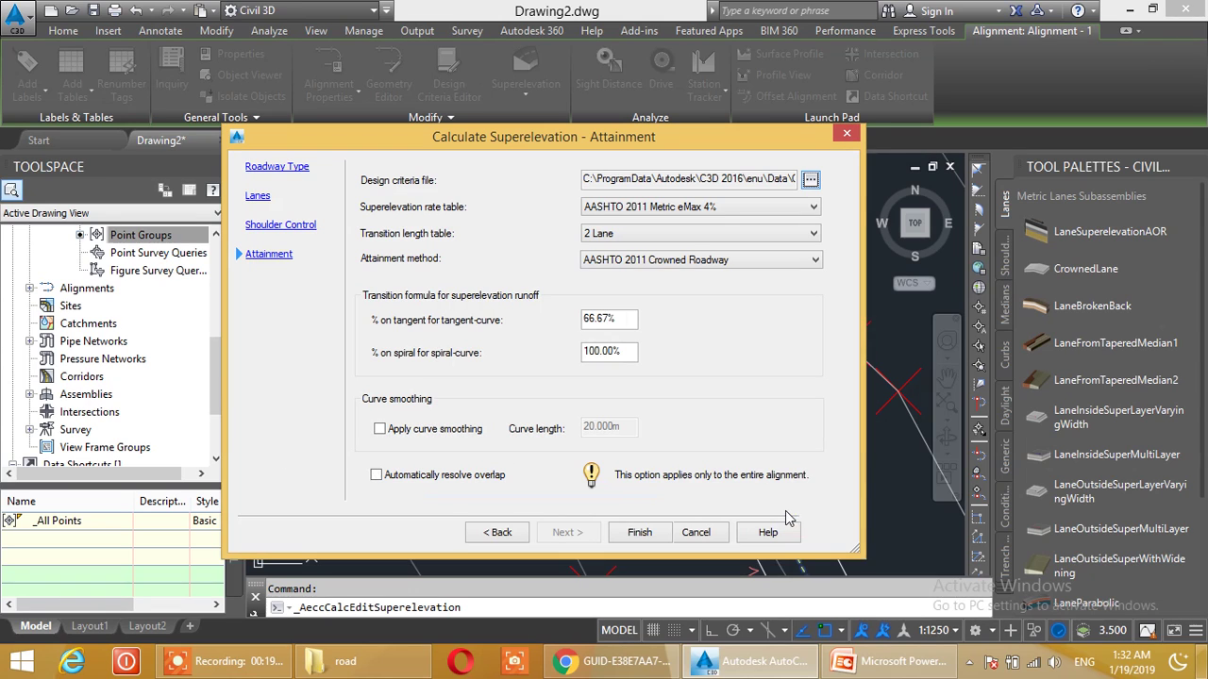
left_click(726, 206)
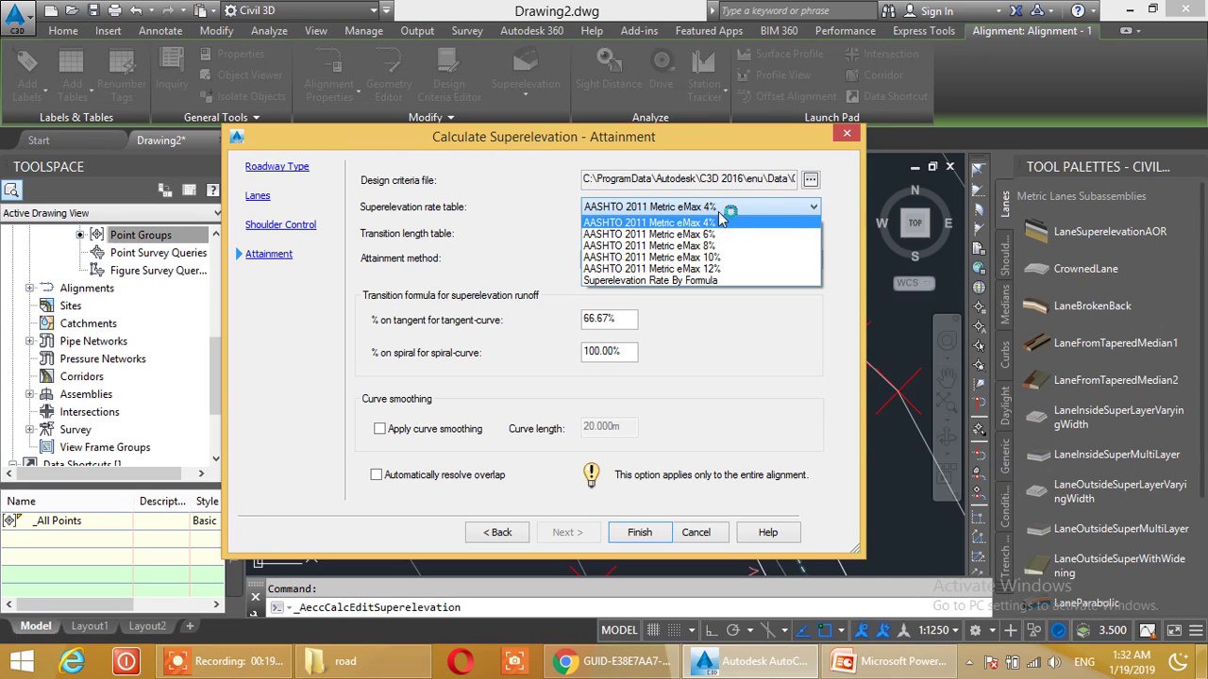
left_click(793, 371)
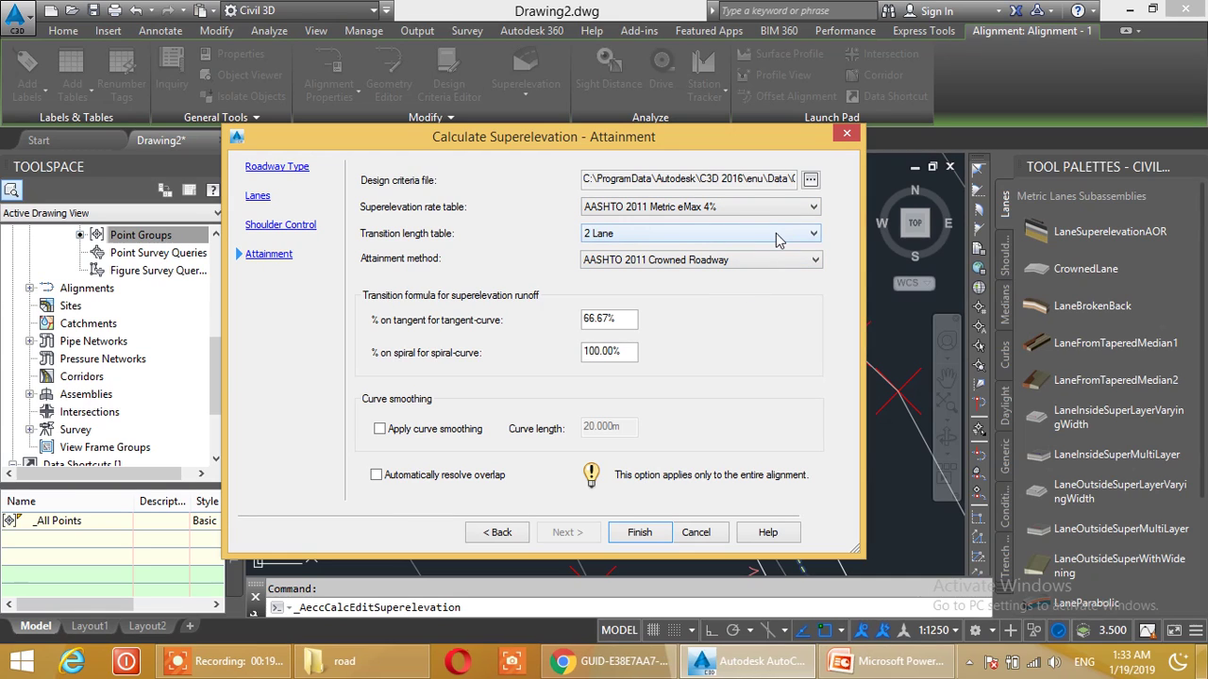
- Keep the AASHTO 2011 Crowned Roadway attainment method, enable automatic overlap resolution, and finish the superelevation calculation
left_click(764, 261)
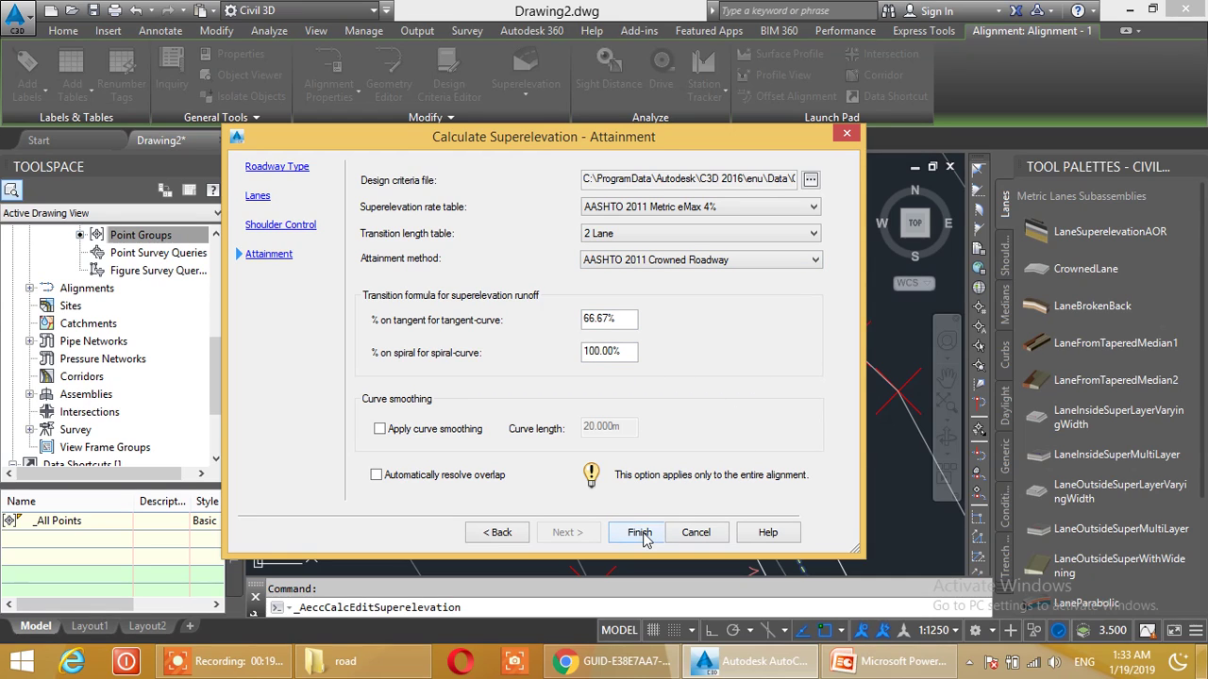
left_click(378, 475)
left_click(645, 534)
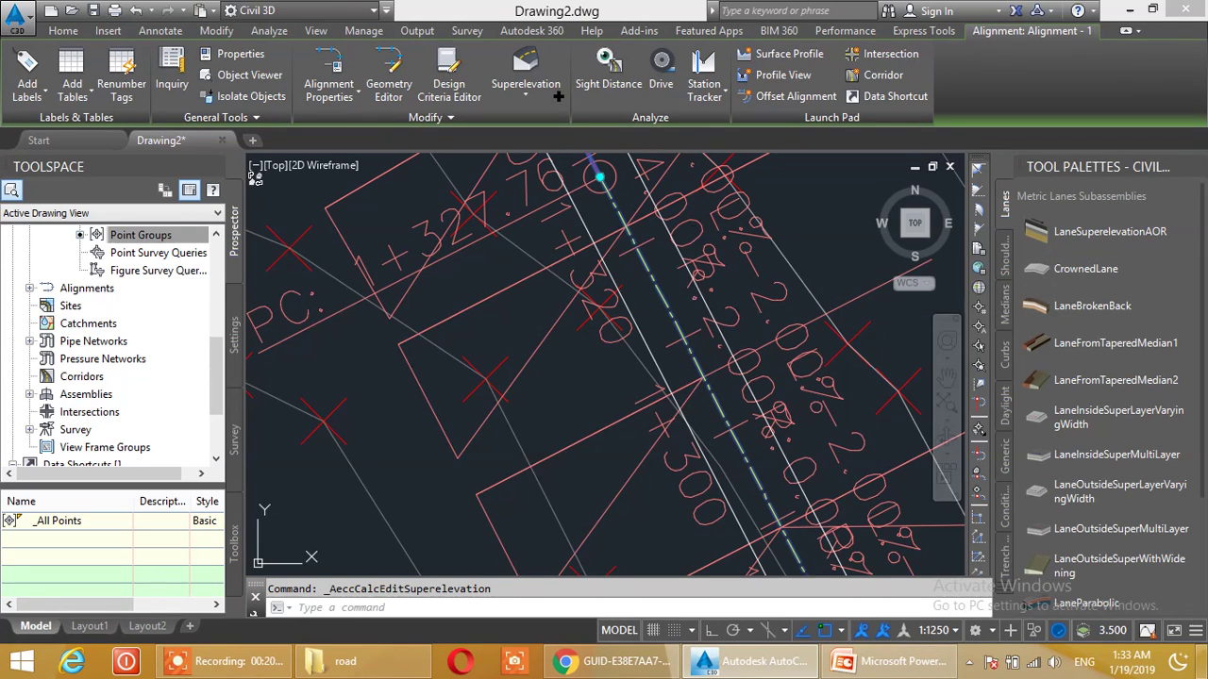
- Look over the calculated superelevation table from Curve.1 through Curve.3
left_click(747, 280)
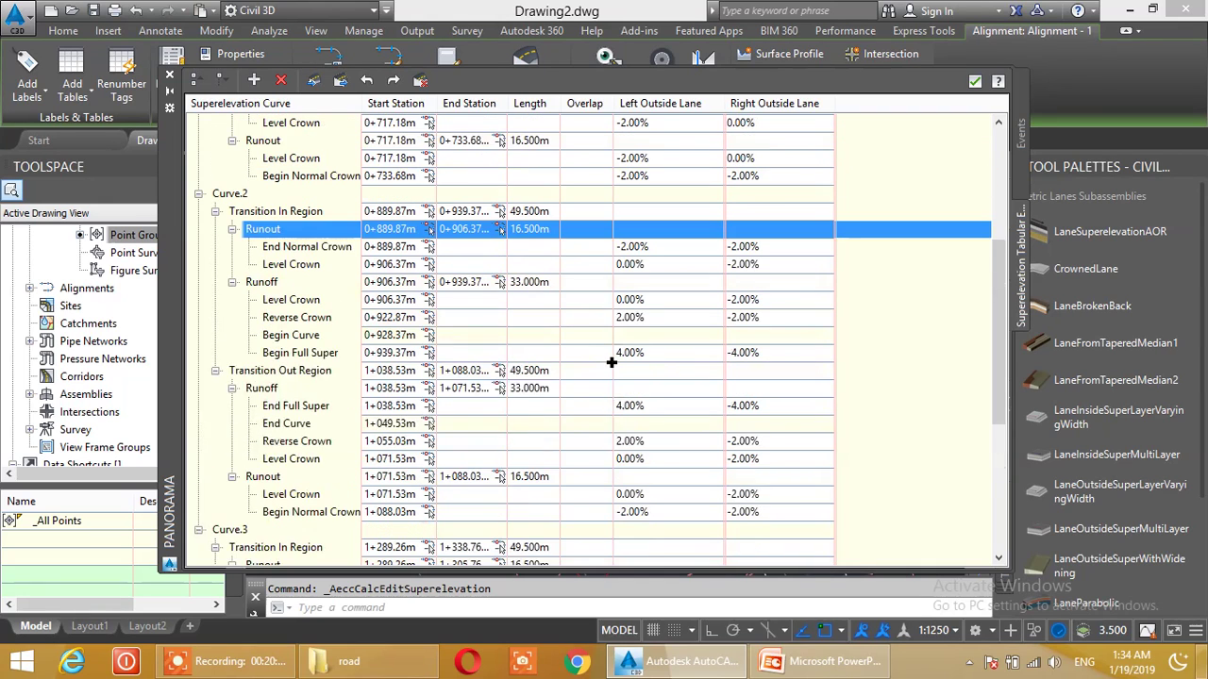
scroll(614, 324, "up", 7)
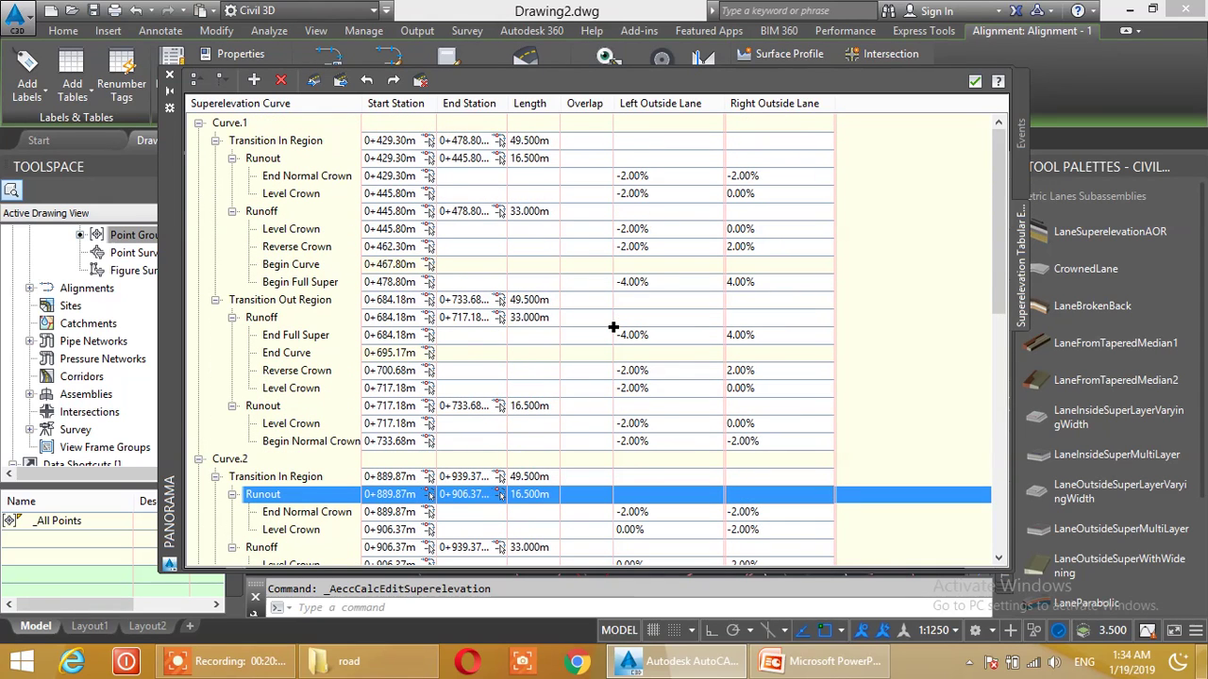
scroll(283, 147, "down", 4)
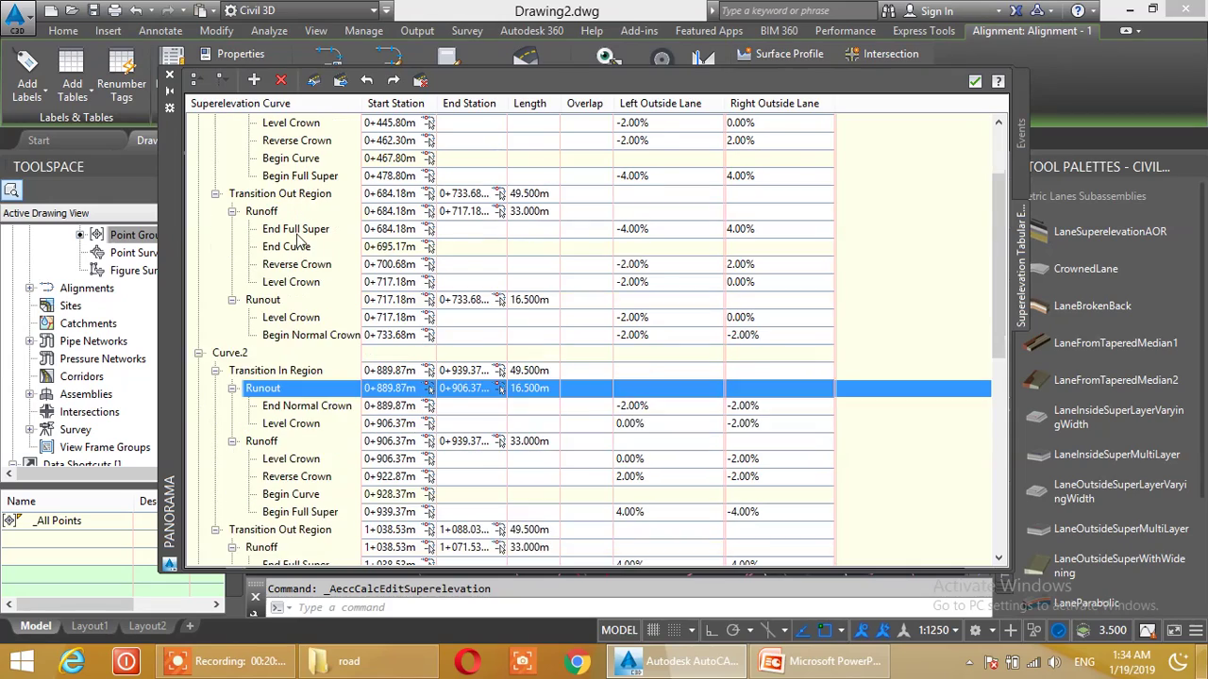
scroll(259, 374, "down", 7)
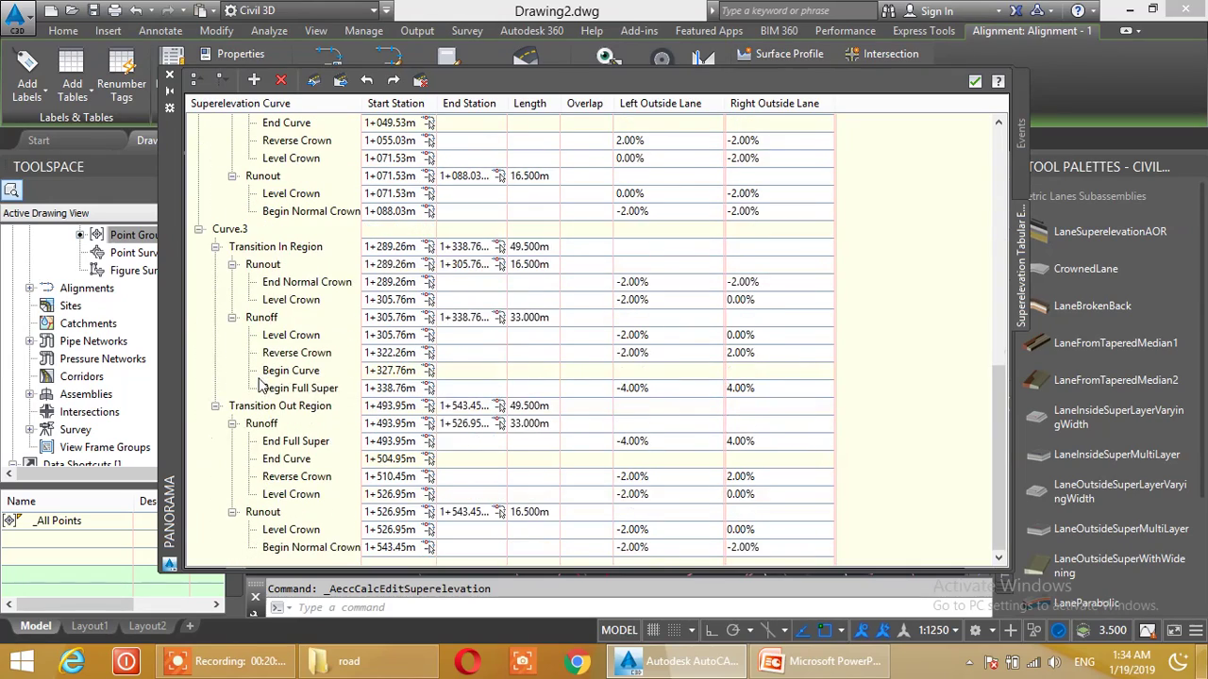
scroll(476, 443, "up", 10)
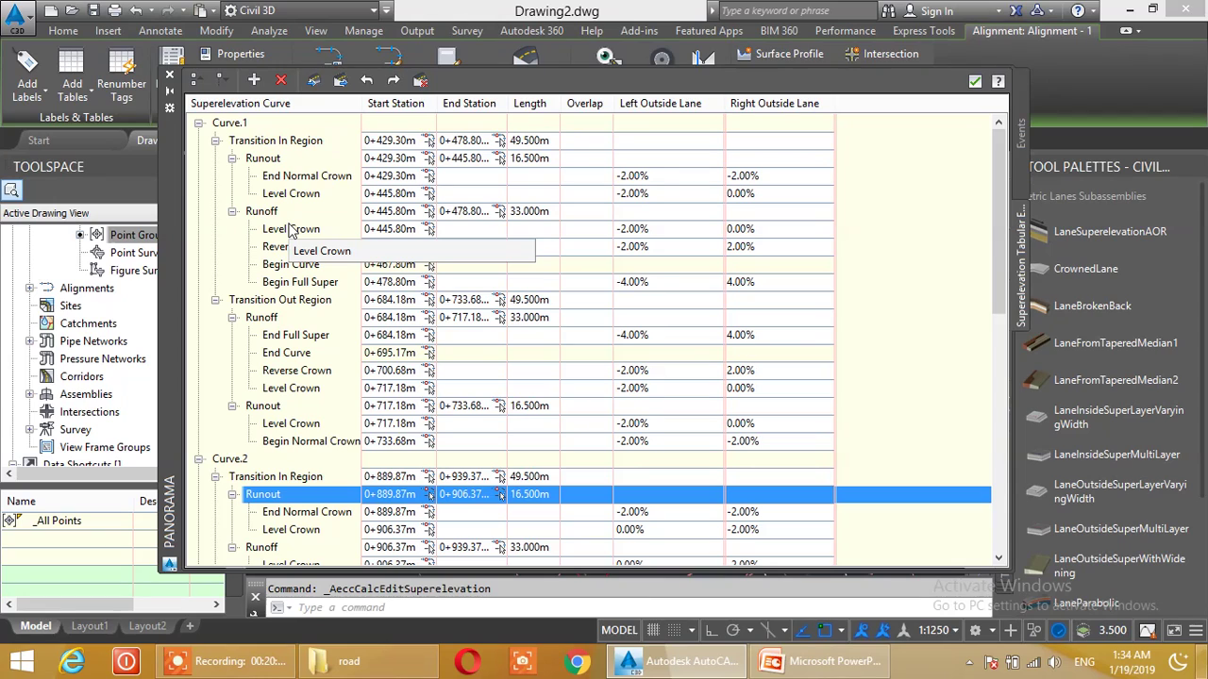
- Examine the runout, end normal crown and level crown rows of Curve.1's transition-in region, and the runoff length
left_click(266, 159)
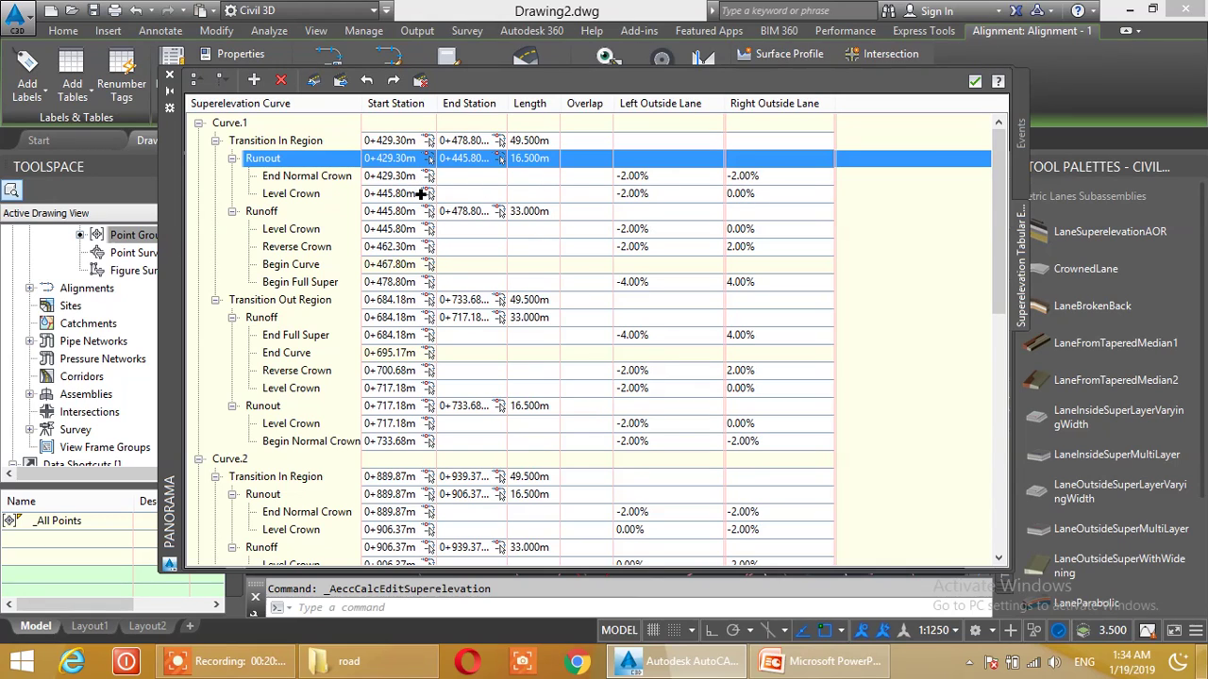
left_click(281, 179)
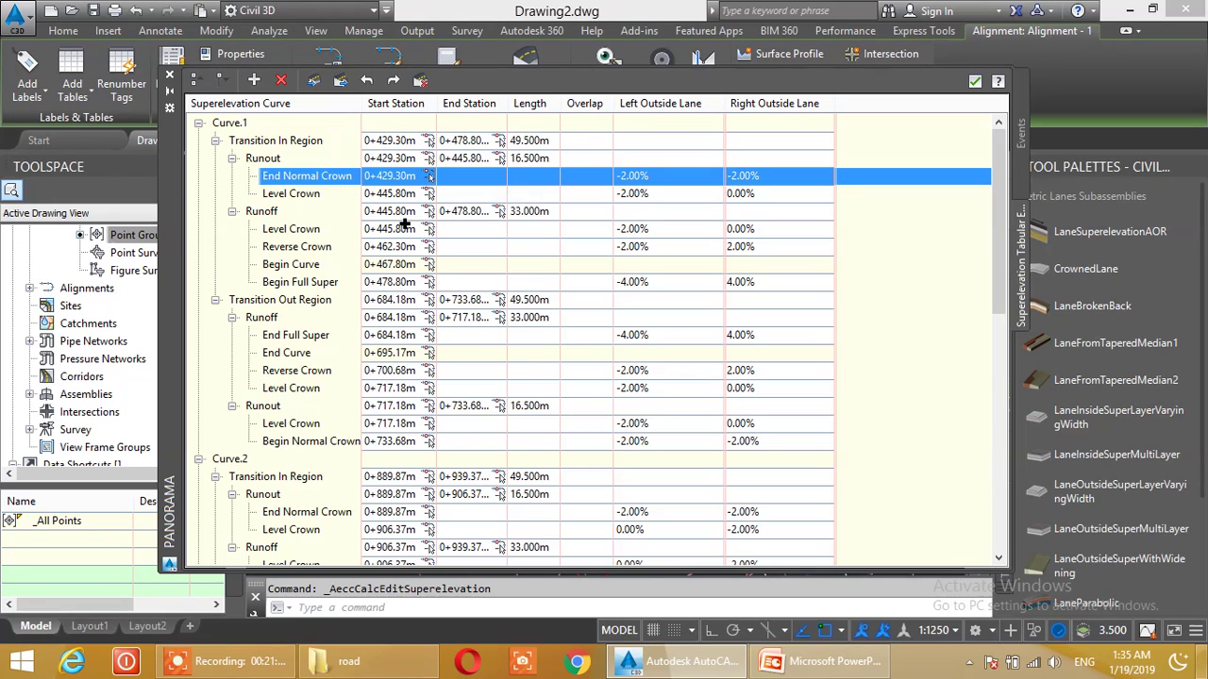
left_click(297, 194)
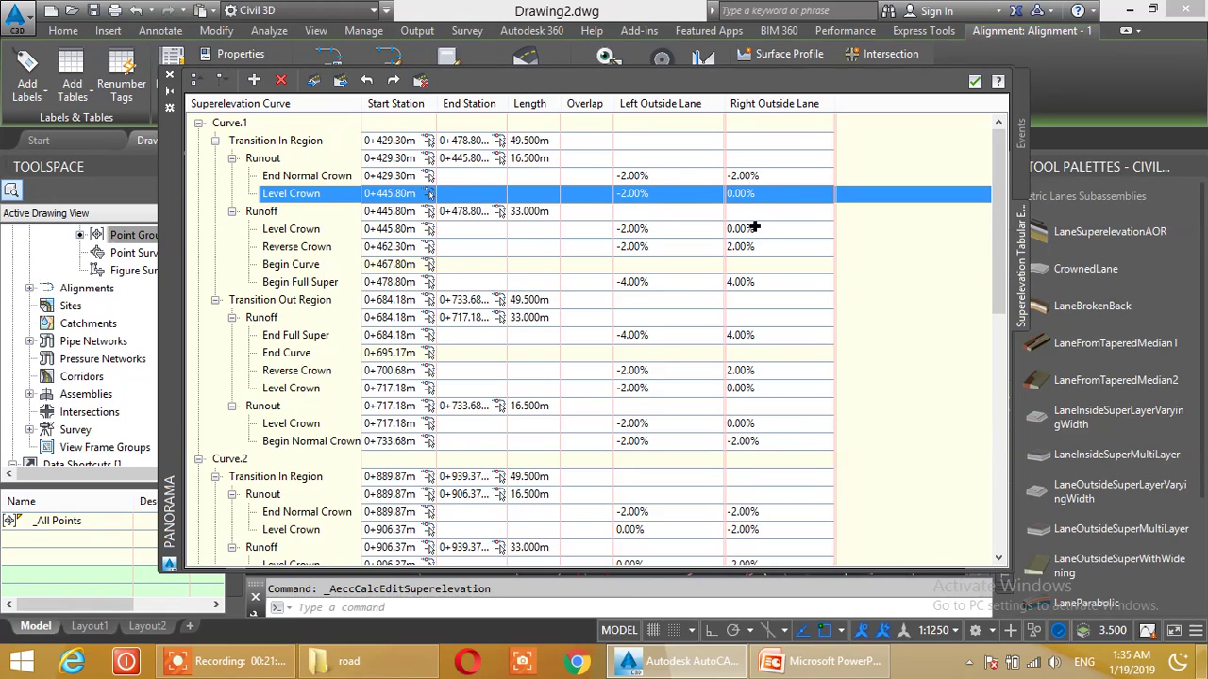
left_click(290, 233)
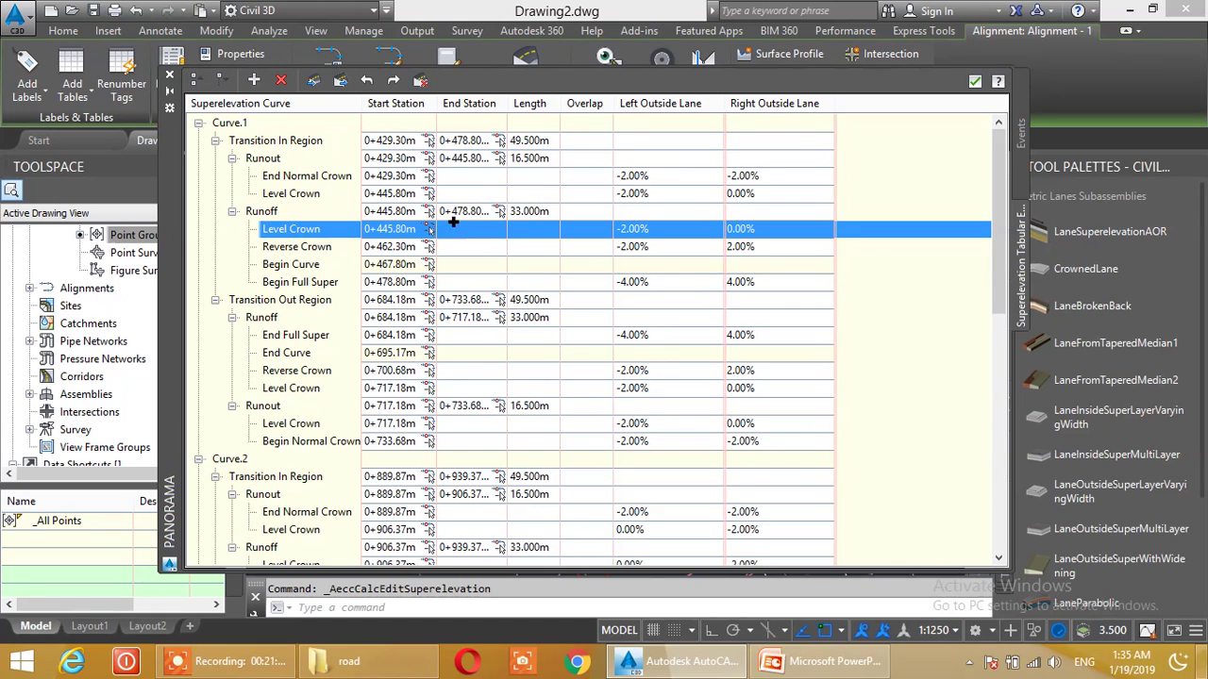
left_click(559, 220)
double_click(555, 215)
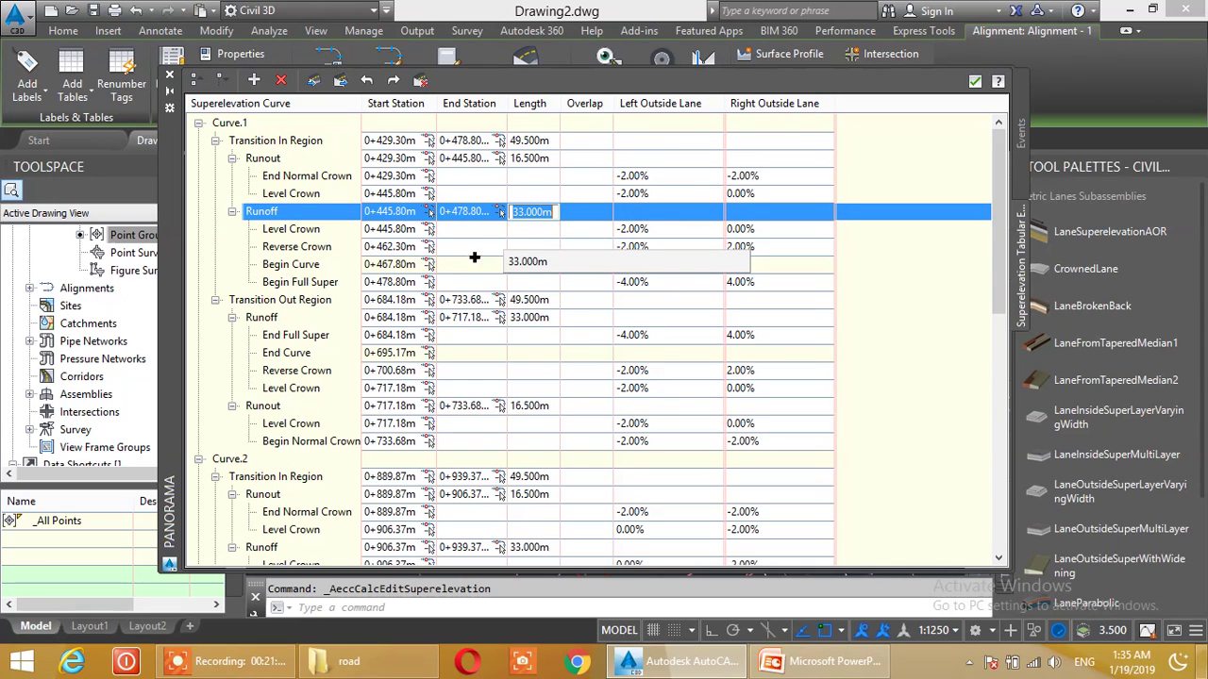
- Examine Curve.1's reverse crown, begin curve and begin full super rows, plus end full super in the transition-out region
left_click(279, 248)
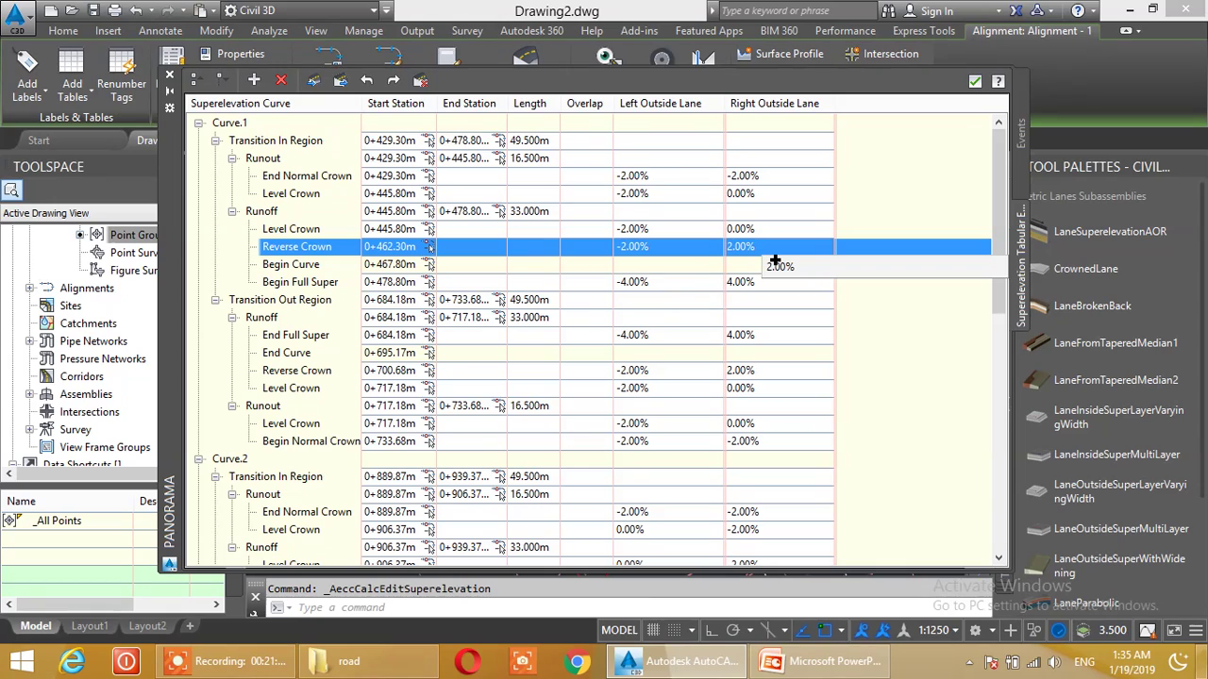
left_click(271, 266)
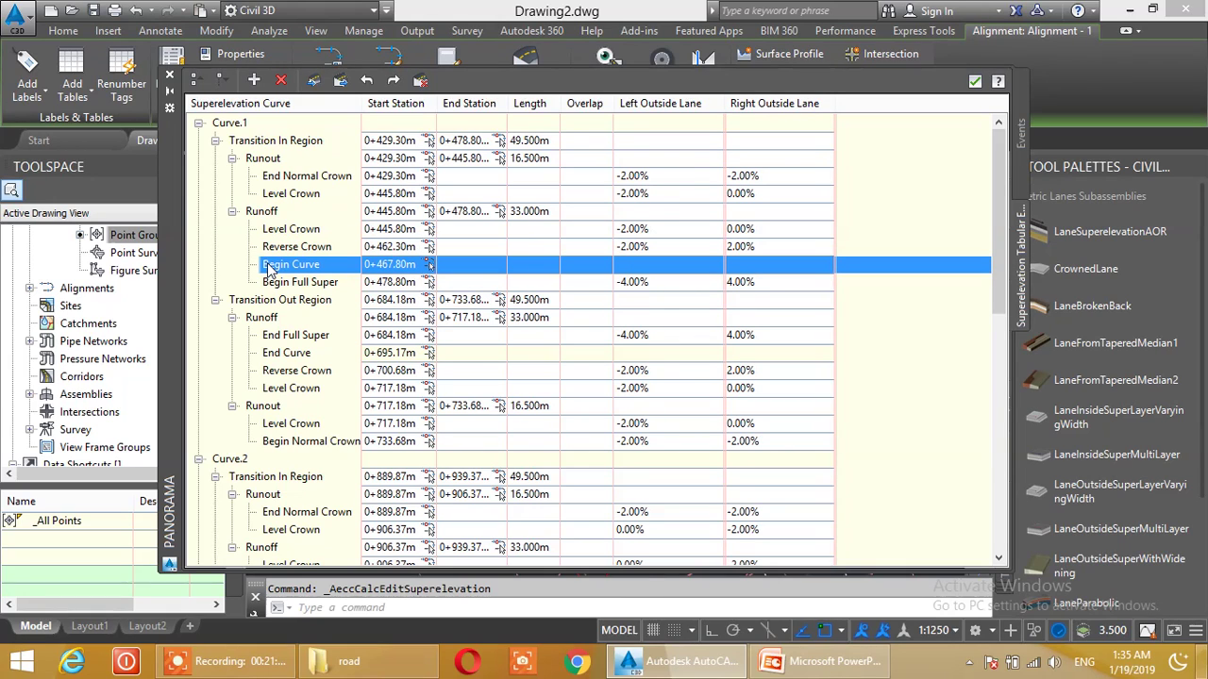
left_click(270, 283)
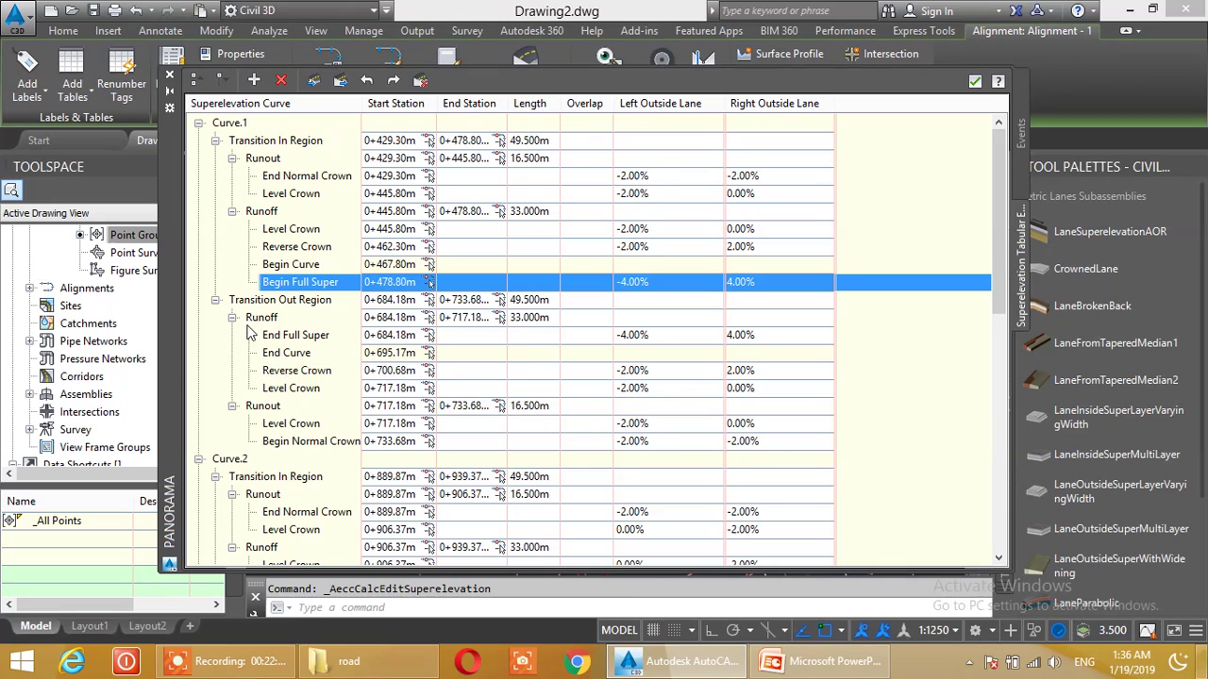
left_click(276, 337)
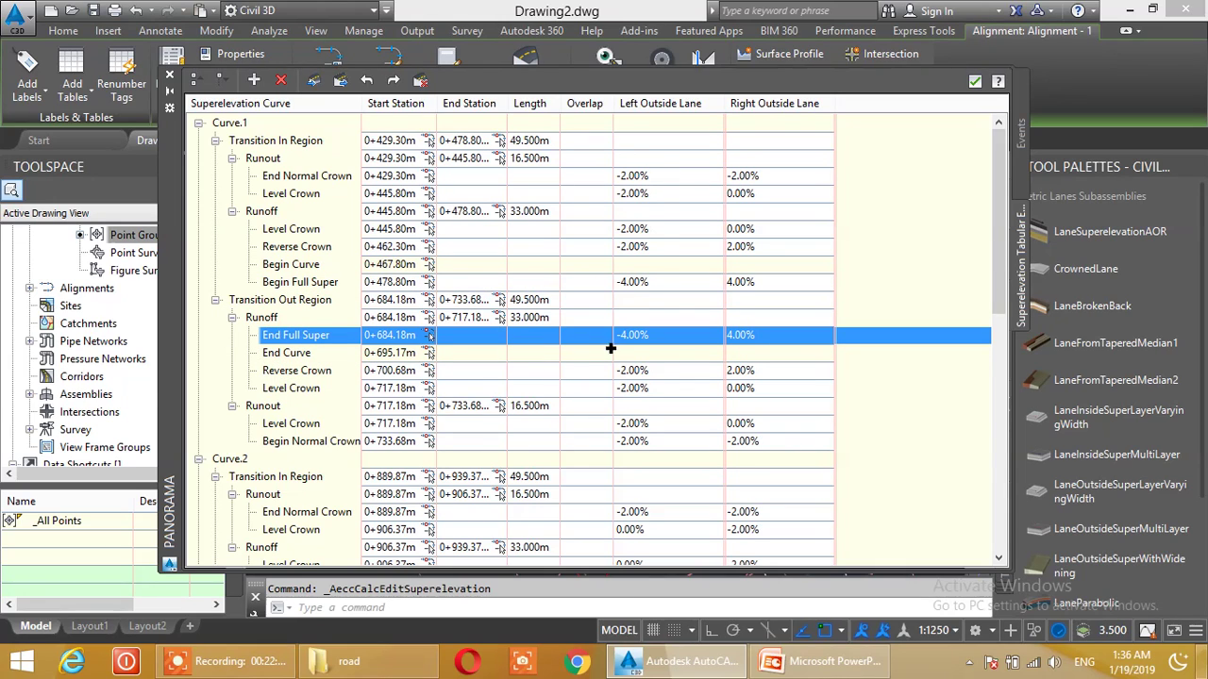
- Examine Curve.1's transition-out rows from end curve and reverse crown through level crown to begin normal crown
left_click(285, 355)
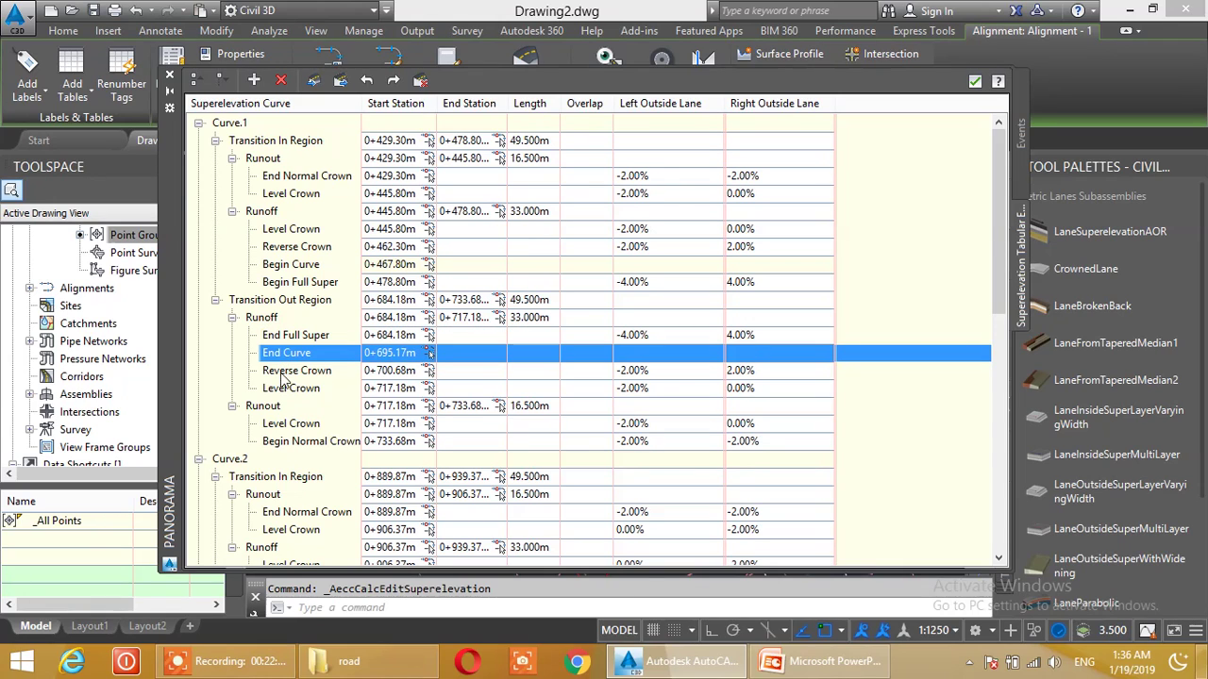
left_click(286, 373)
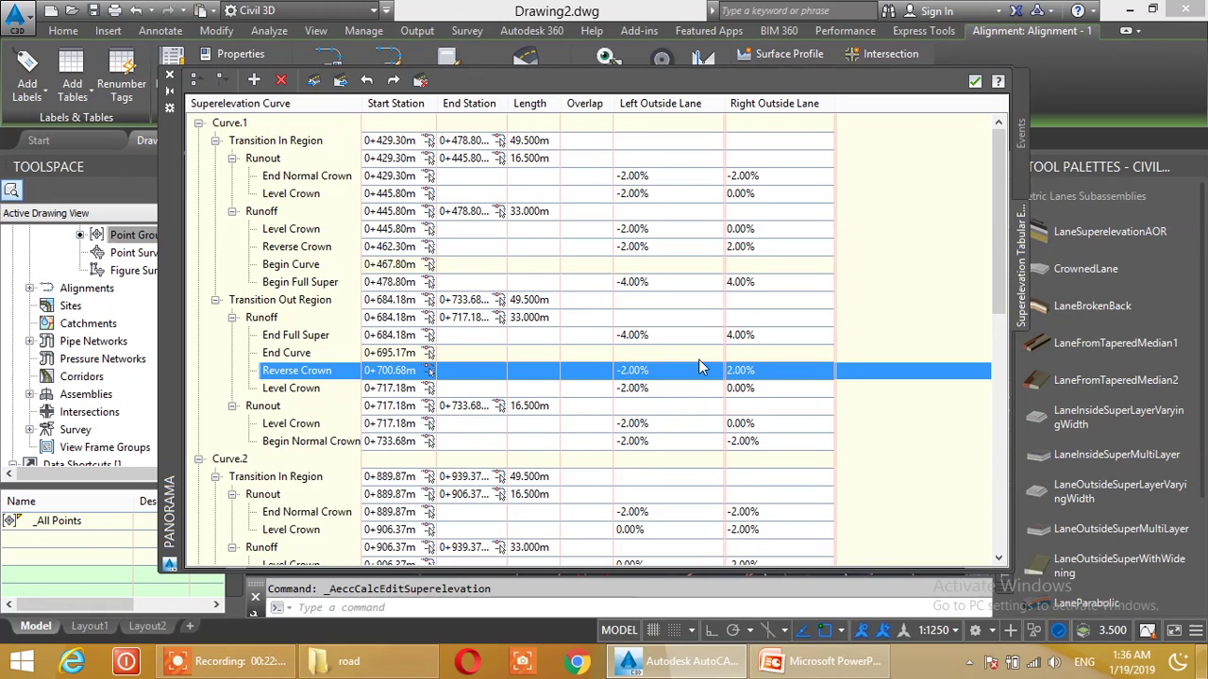
left_click(291, 392)
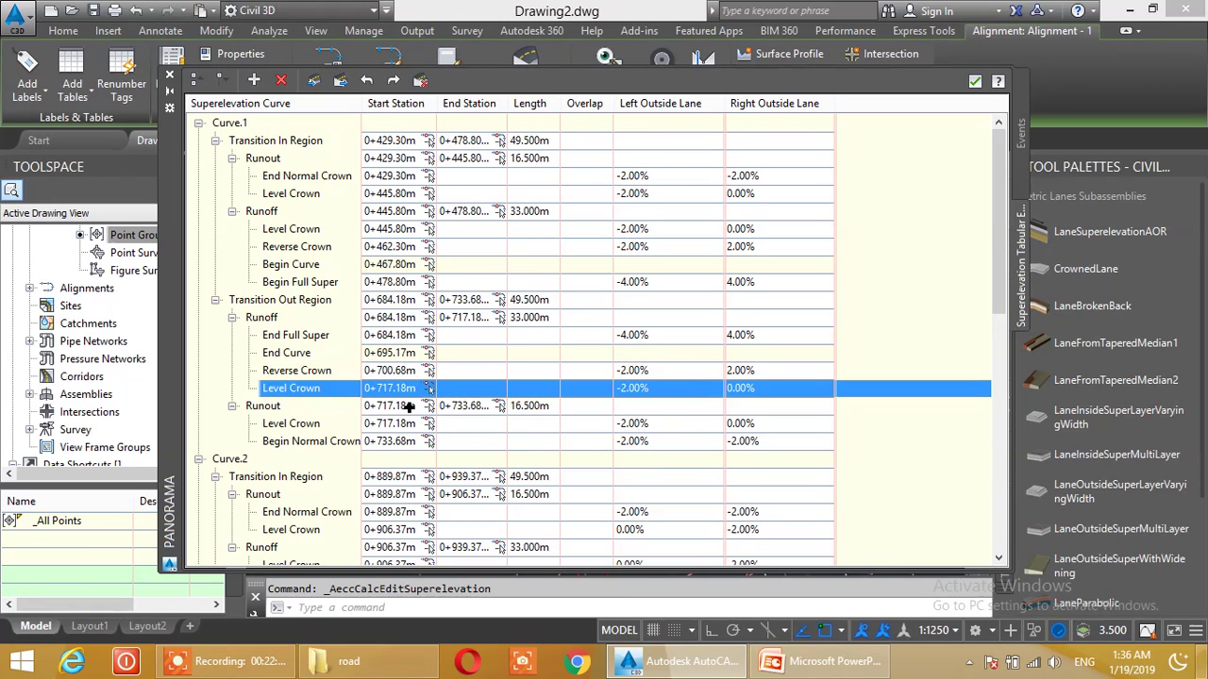
left_click(280, 427)
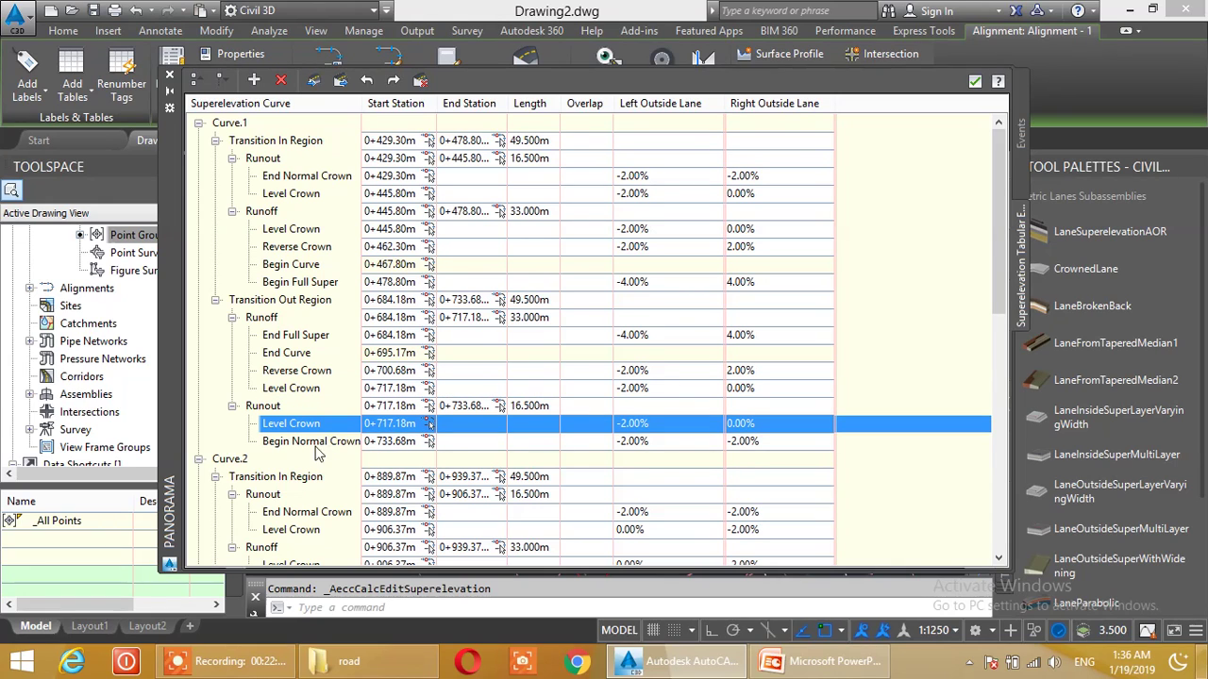
left_click(317, 448)
left_click(312, 425)
left_click(315, 445)
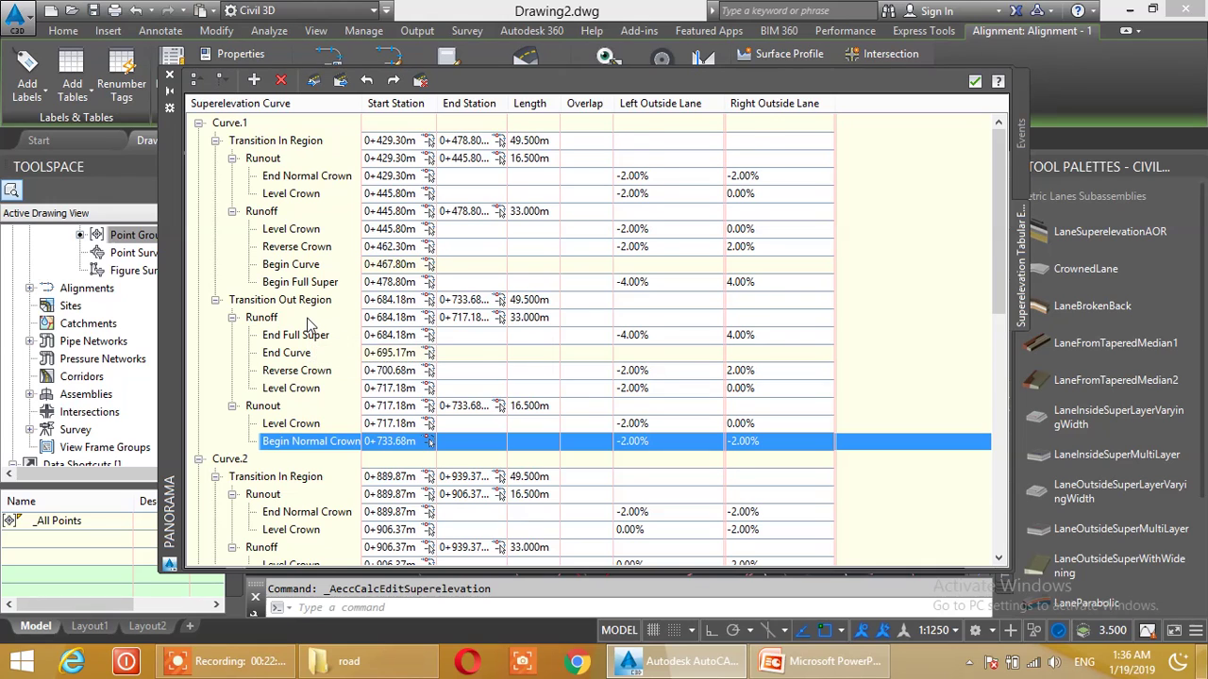
- Look through the superelevation rows of Curve.2 and Curve.3, and return to the start of the table
scroll(307, 325, "down", 5)
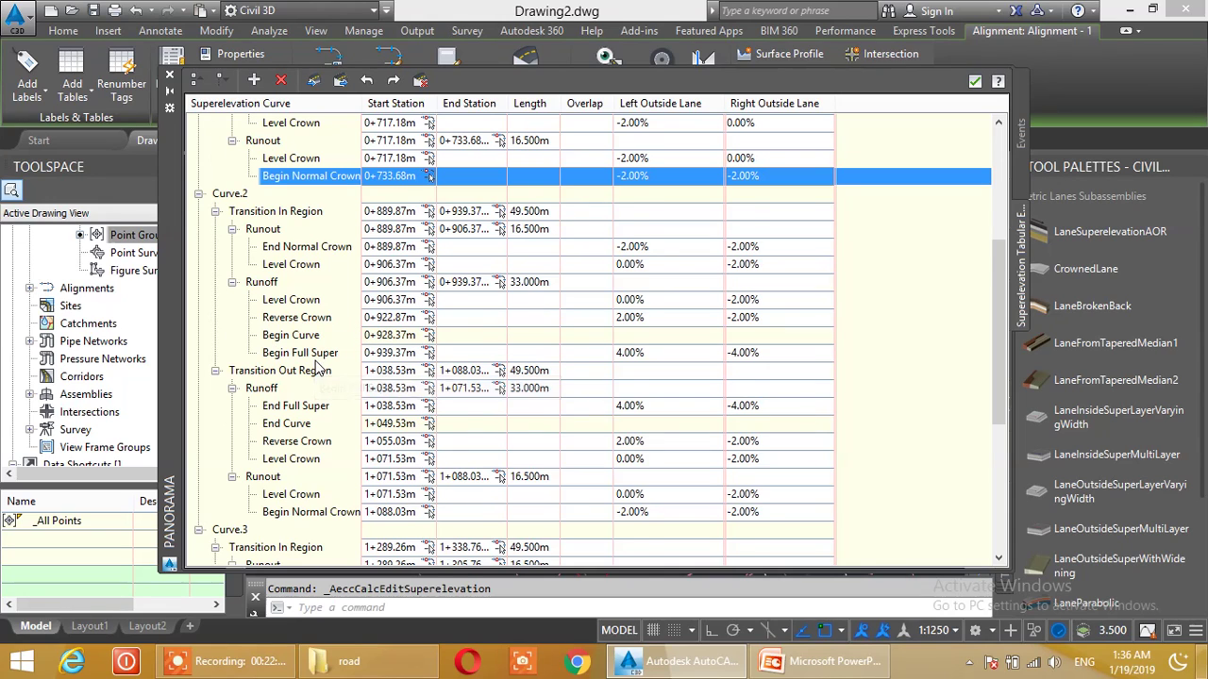
scroll(340, 372, "down", 1)
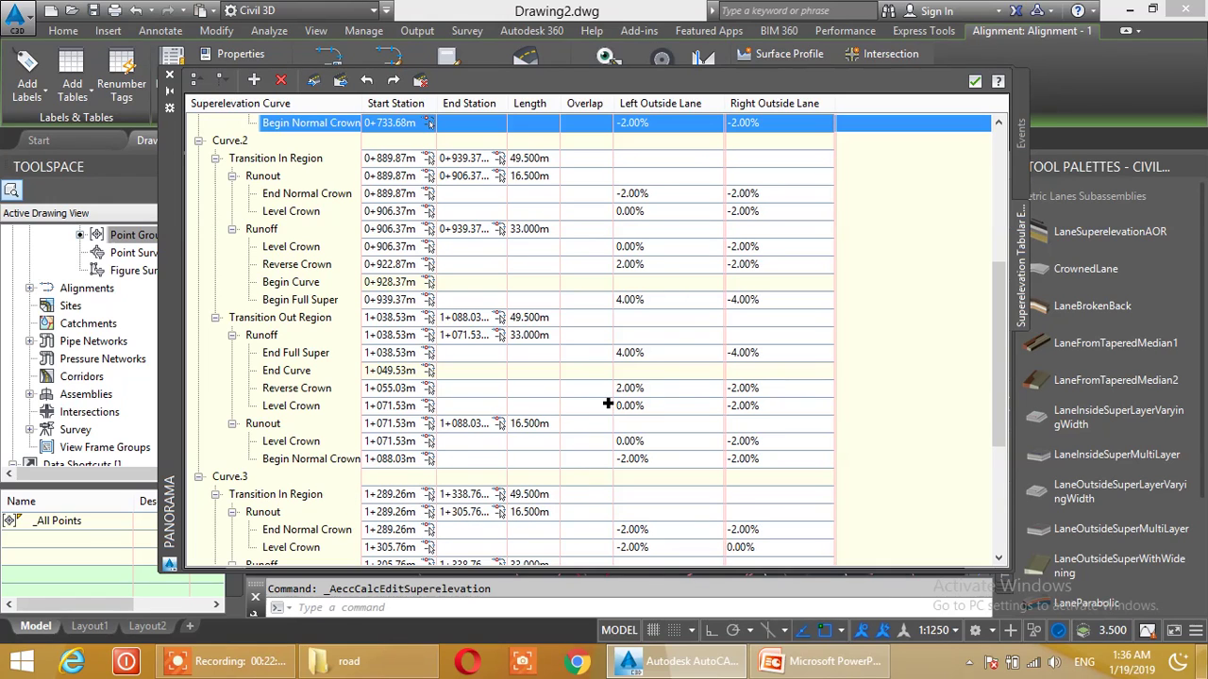
scroll(462, 420, "down", 5)
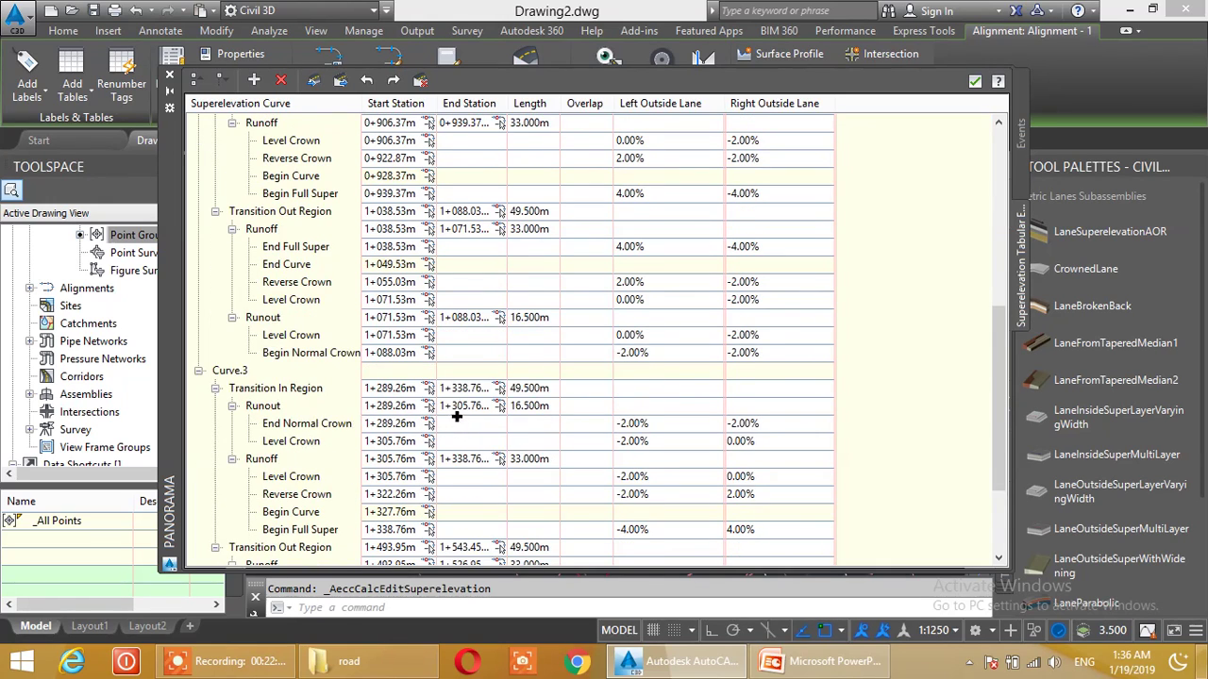
scroll(480, 446, "up", 8)
left_click(545, 443)
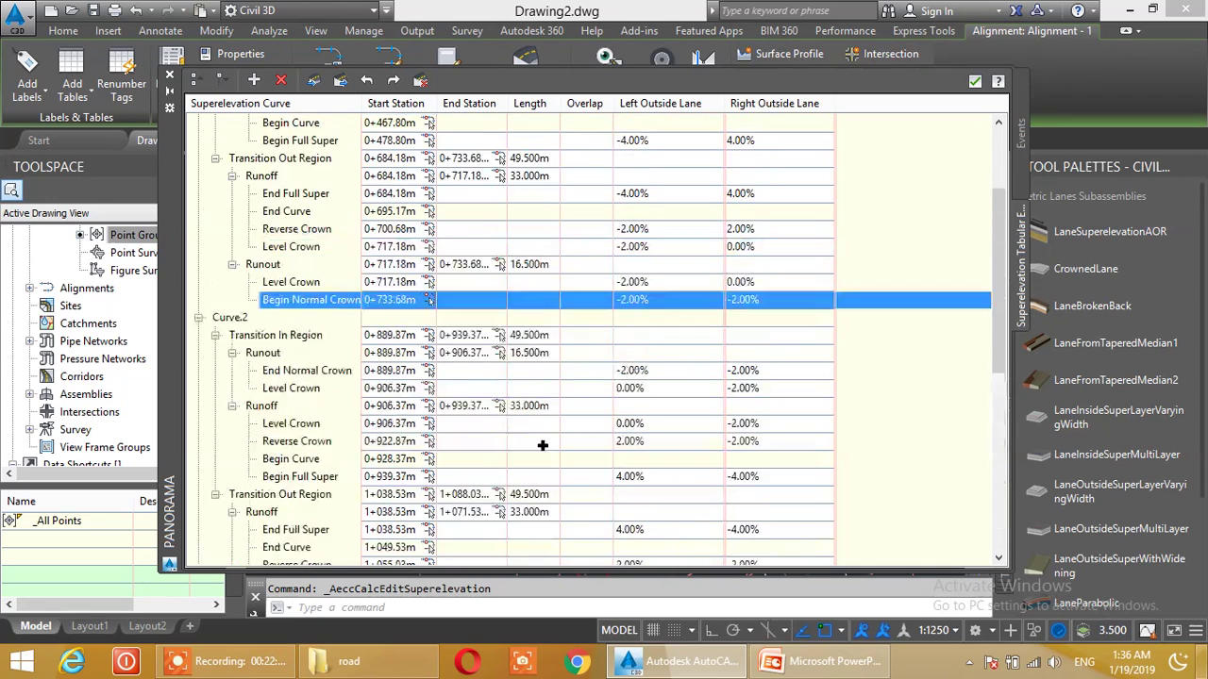
scroll(545, 444, "up", 3)
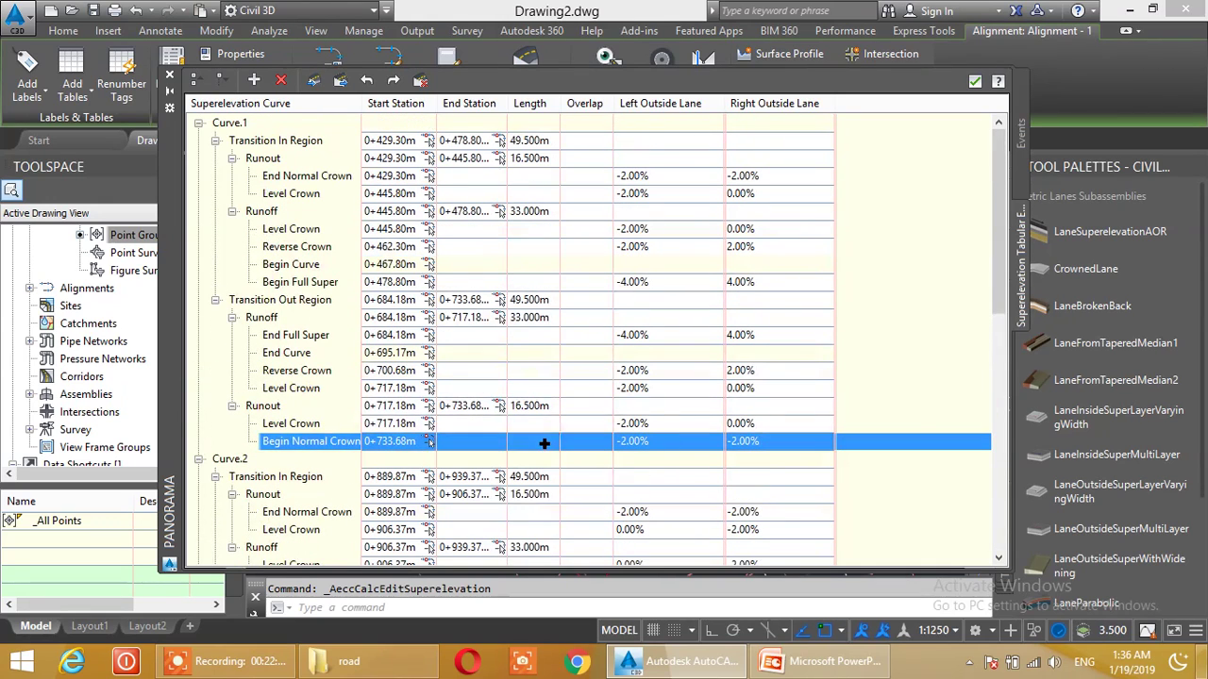
- Export the superelevation table as a comma-delimited file named SE.csv in the Desktop's road folder
left_click(341, 82)
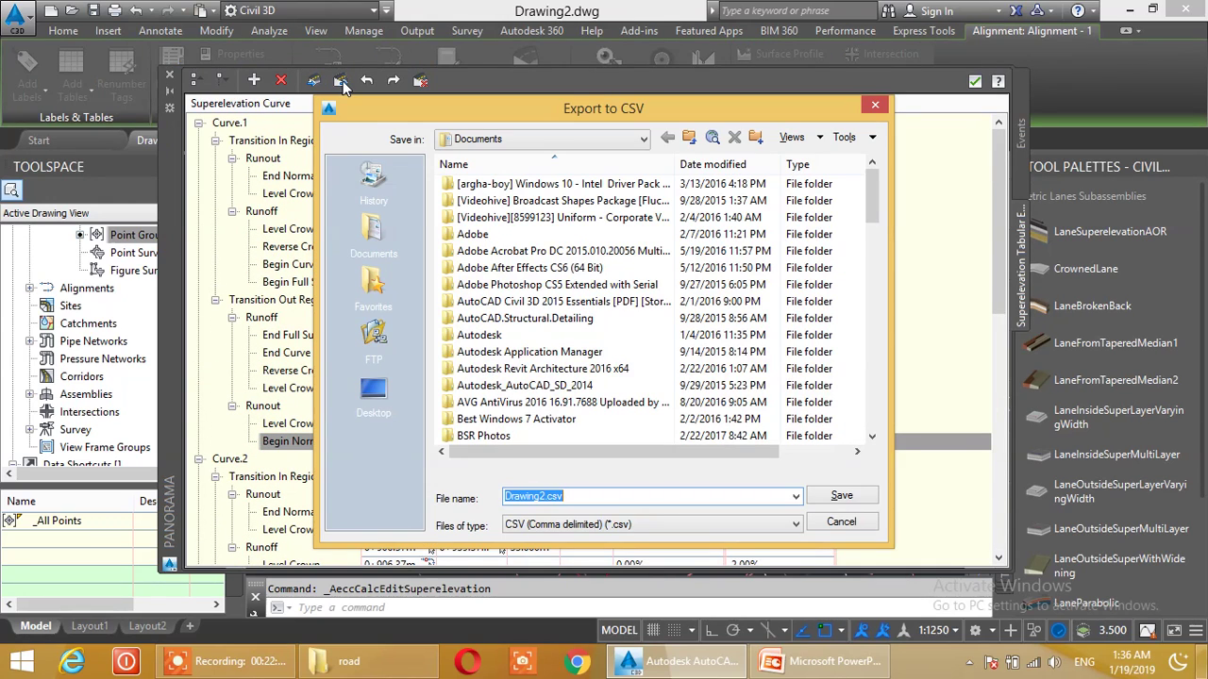
left_click_drag(438, 110, 331, 137)
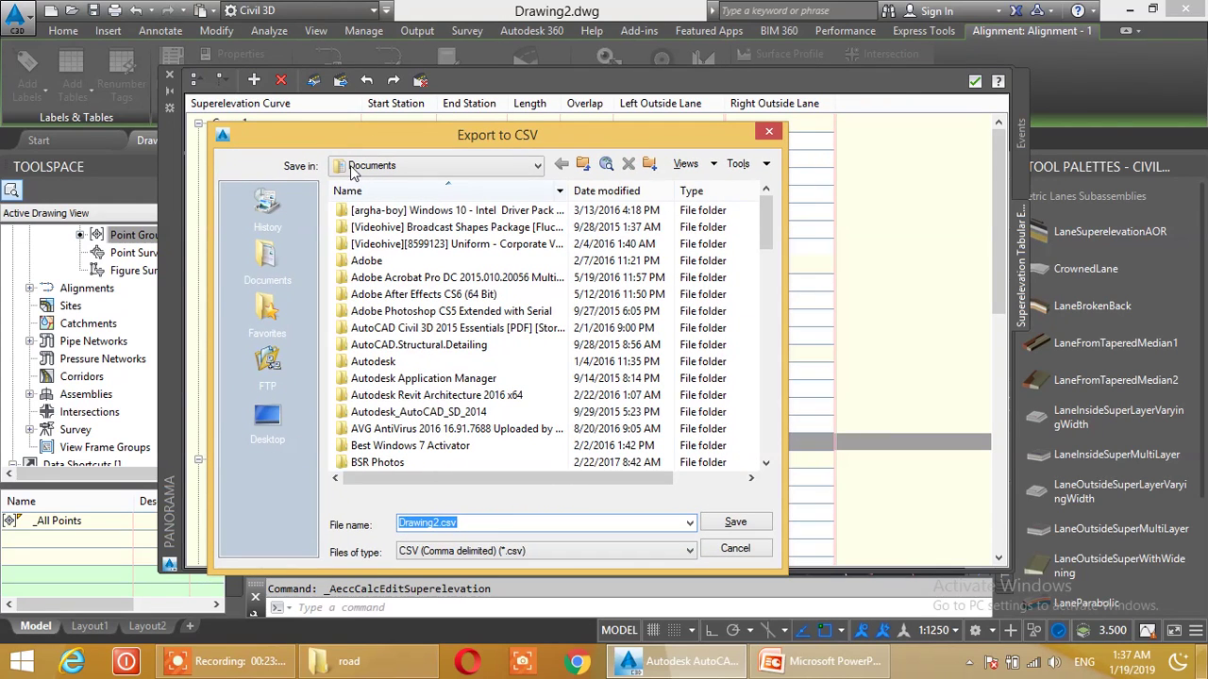
left_click(267, 420)
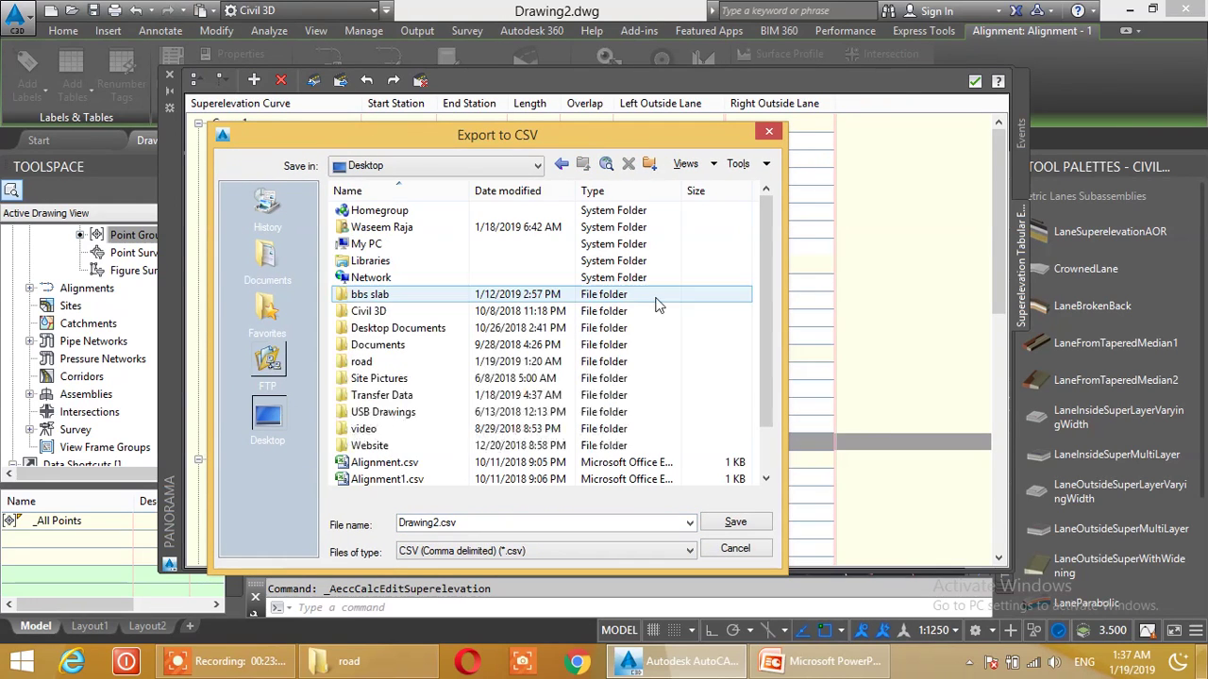
left_click(513, 525)
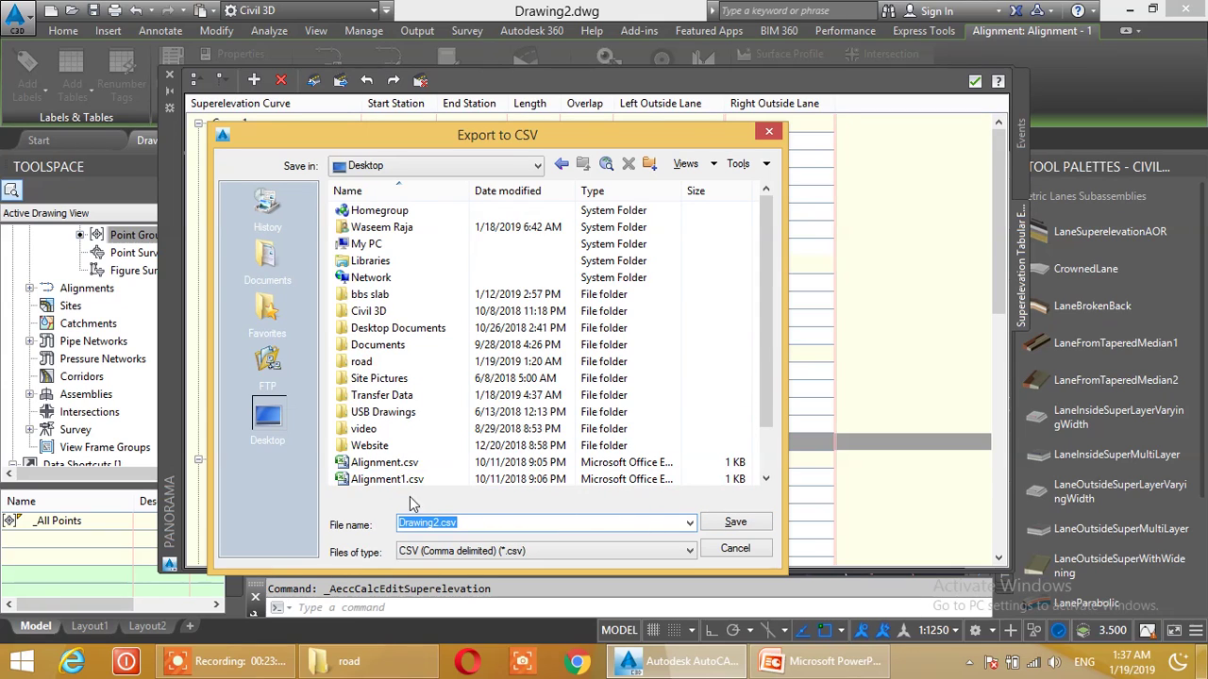
double_click(368, 362)
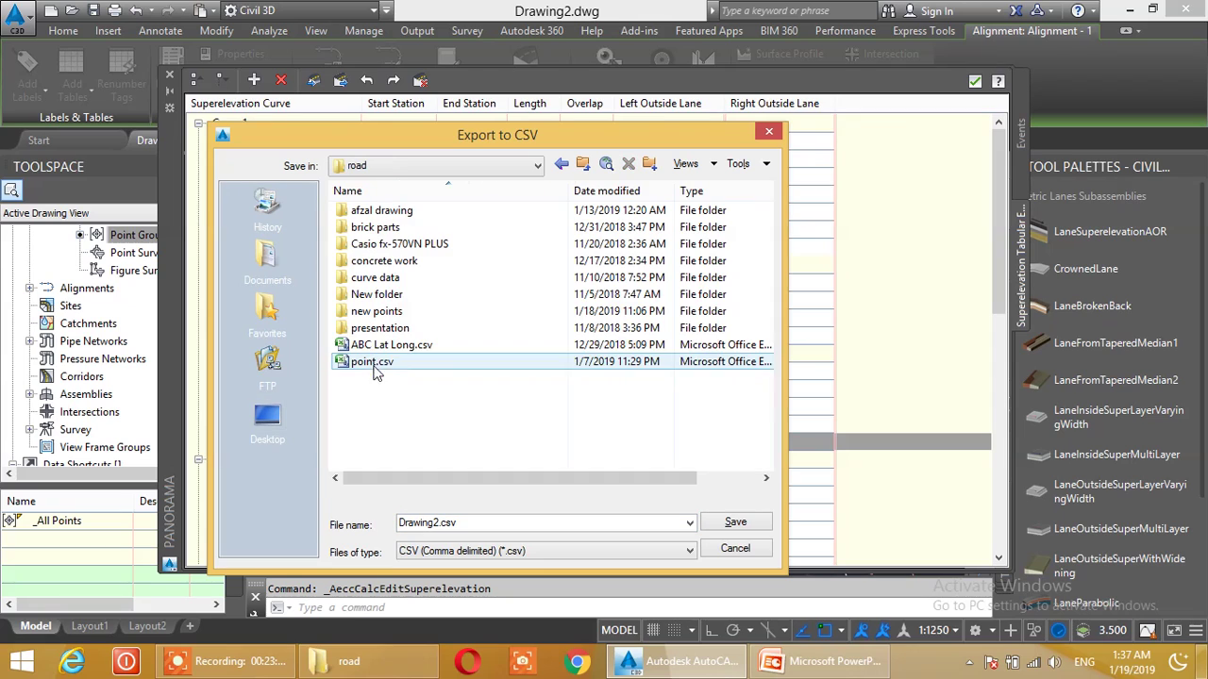
left_click(486, 529)
left_click(441, 528)
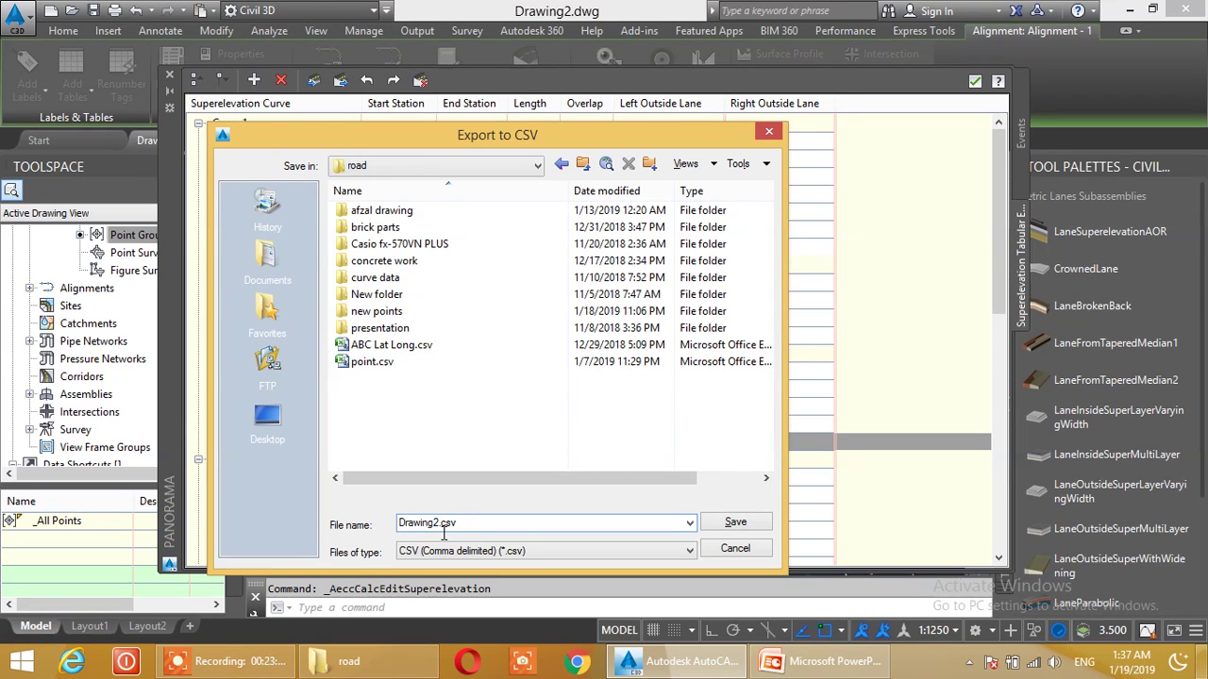
double_click(425, 523)
type("SE")
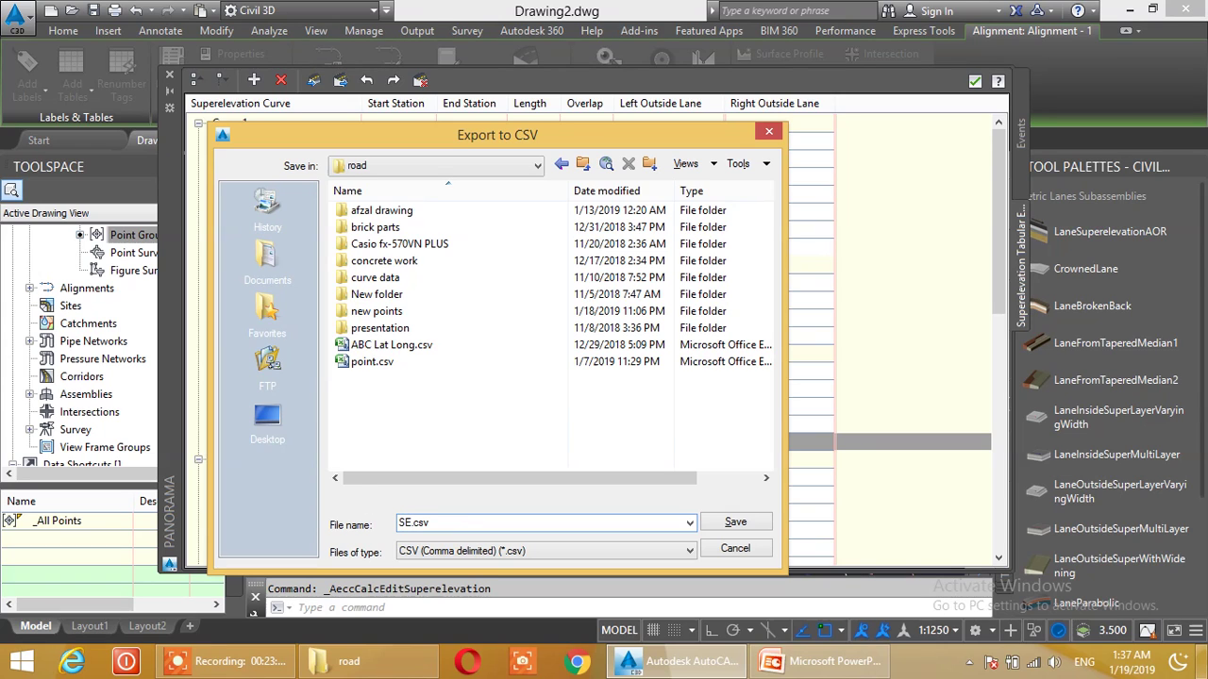
left_click(732, 525)
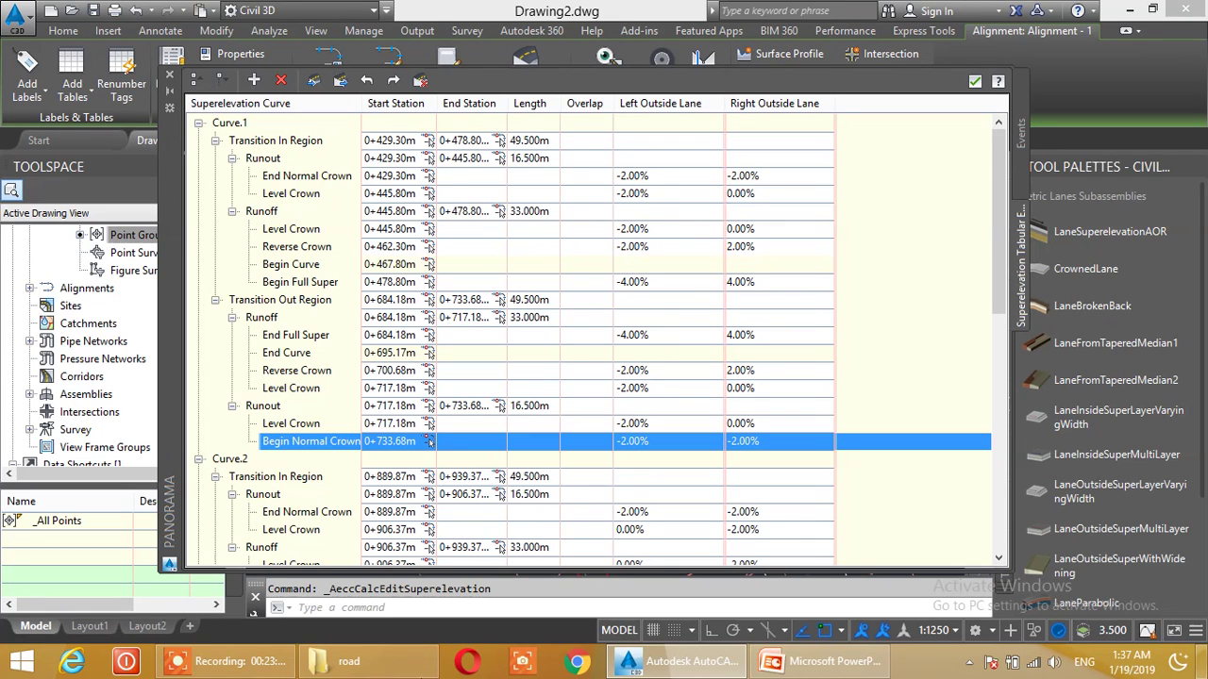
- Switch to the road folder and open the exported SE.csv file in Excel
left_click(368, 663)
left_click(57, 503)
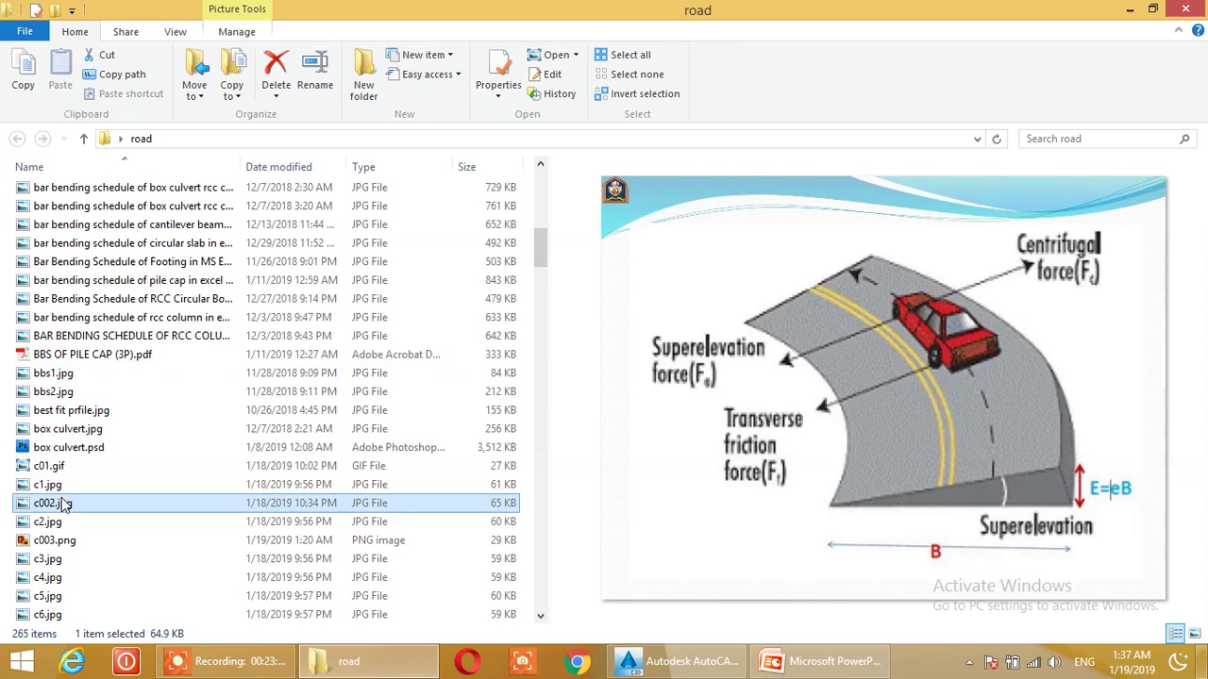
key("s")
double_click(44, 190)
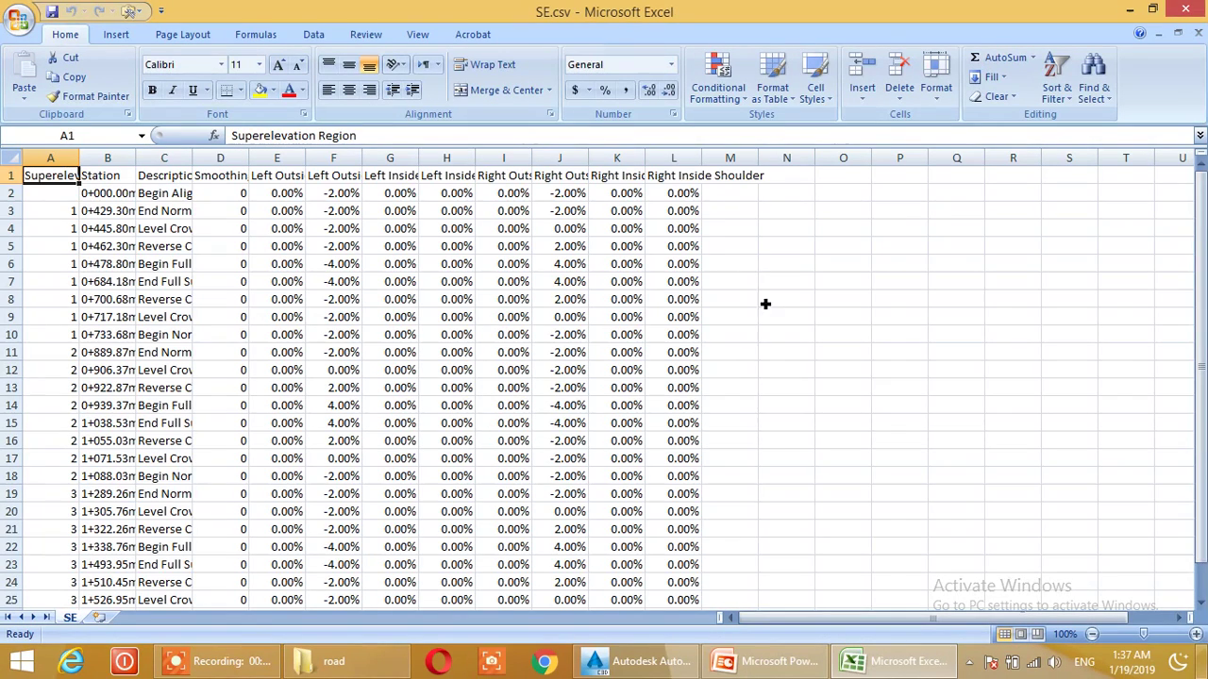
- Widen the Station, Description and following columns of the SE sheet to fit their contents
left_click(334, 334)
scroll(345, 331, "down", 6)
scroll(345, 339, "up", 6)
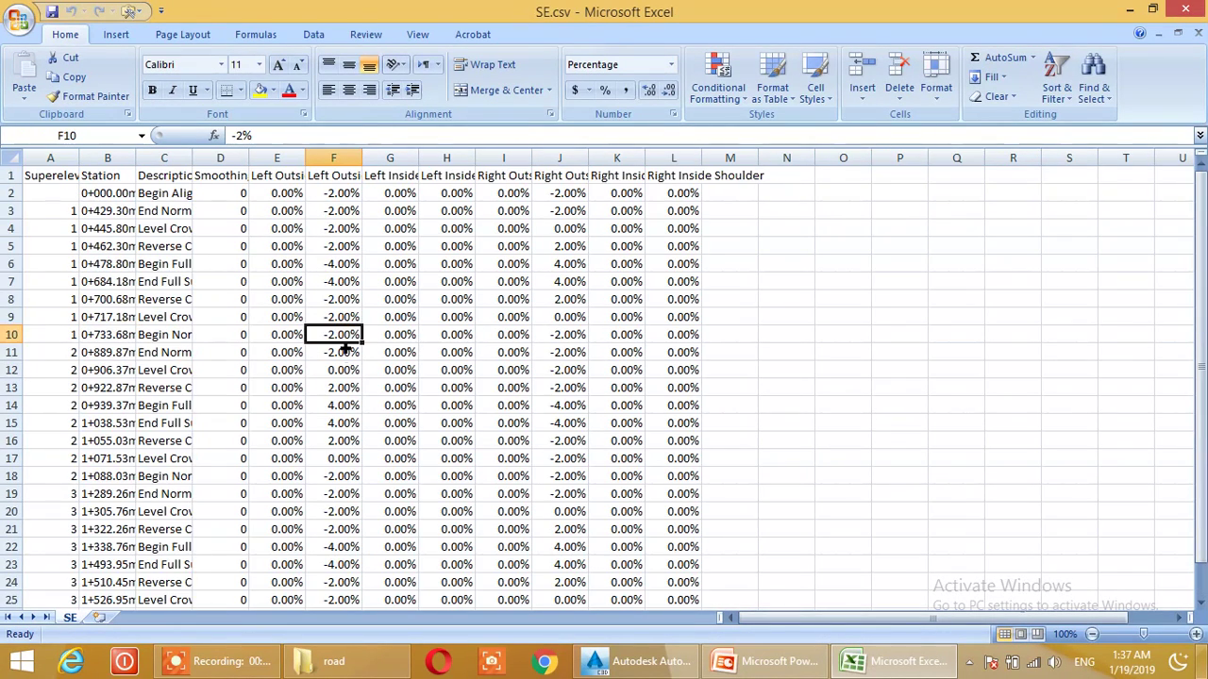
scroll(386, 243, "down", 1)
scroll(415, 253, "up", 1)
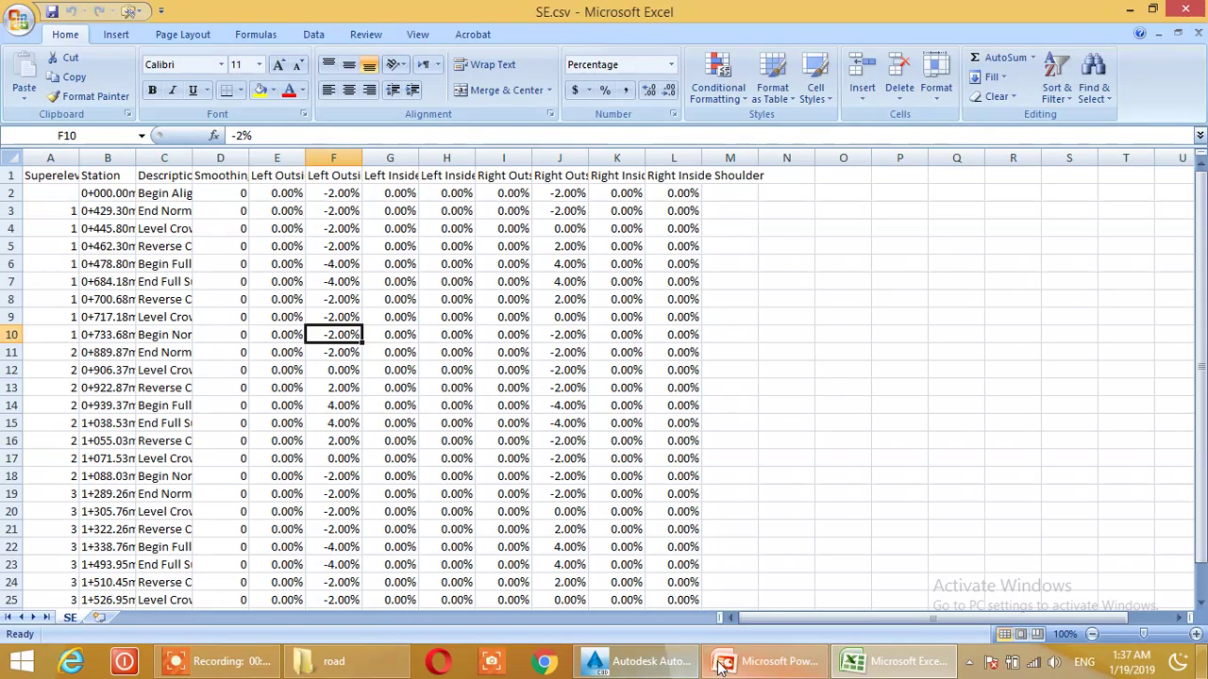
scroll(298, 448, "down", 1)
scroll(316, 423, "up", 1)
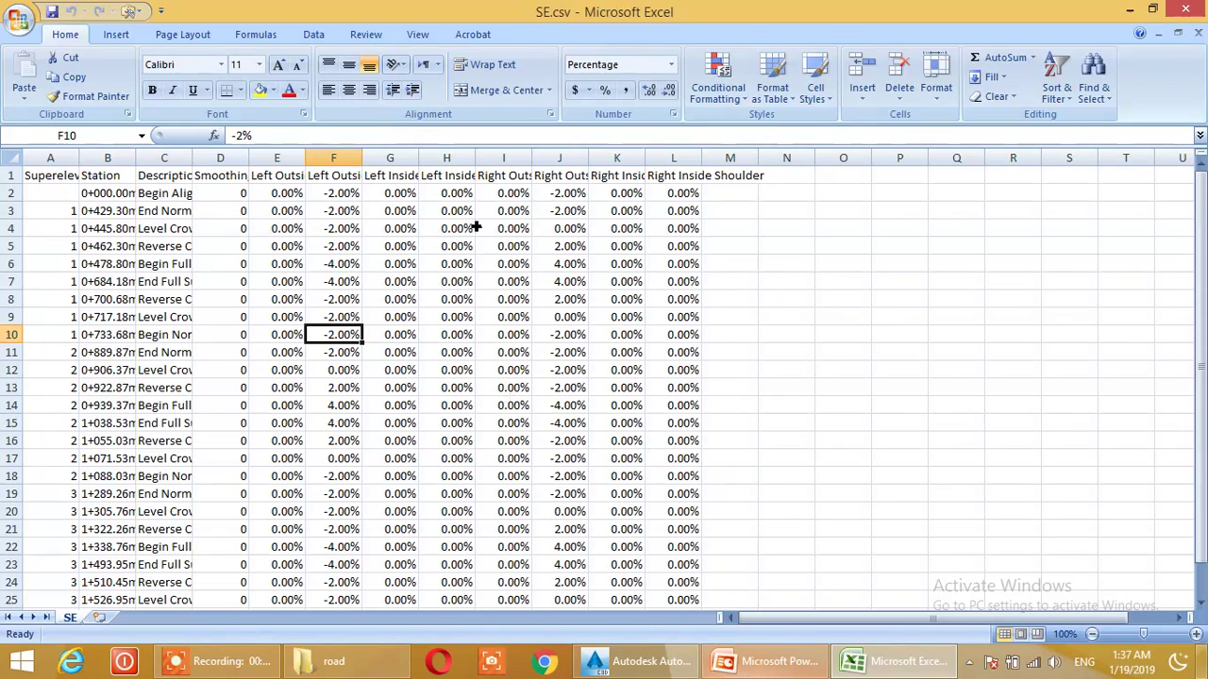
left_click(235, 161)
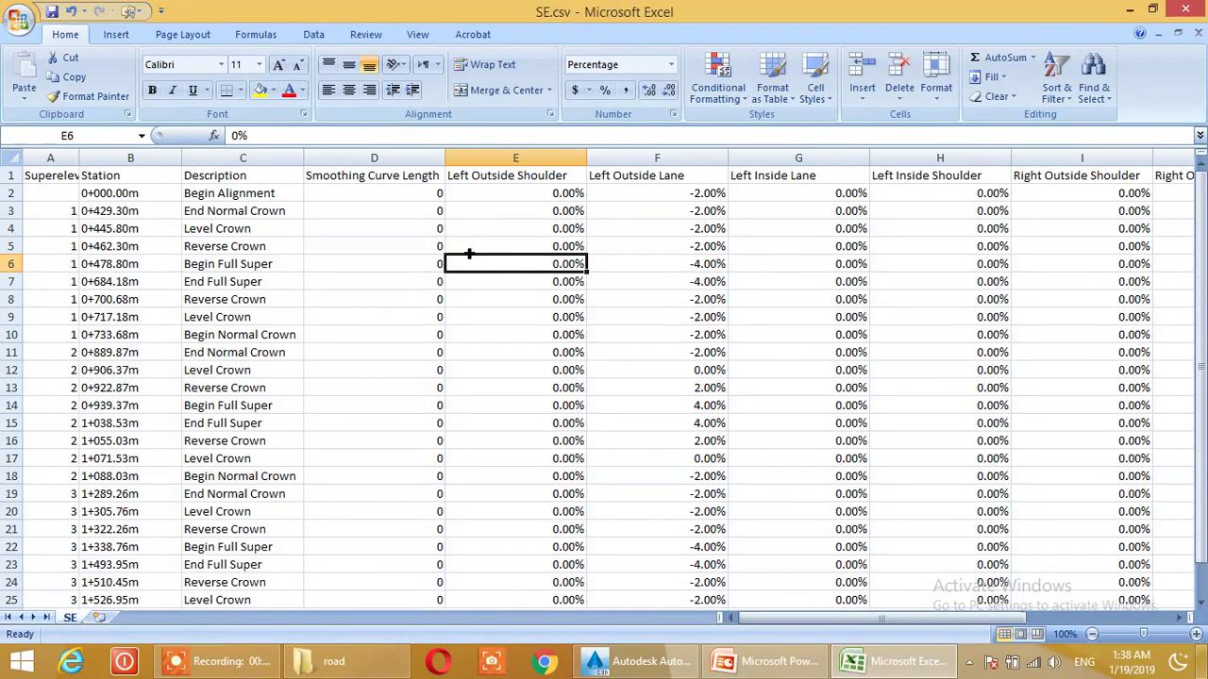
left_click(417, 352)
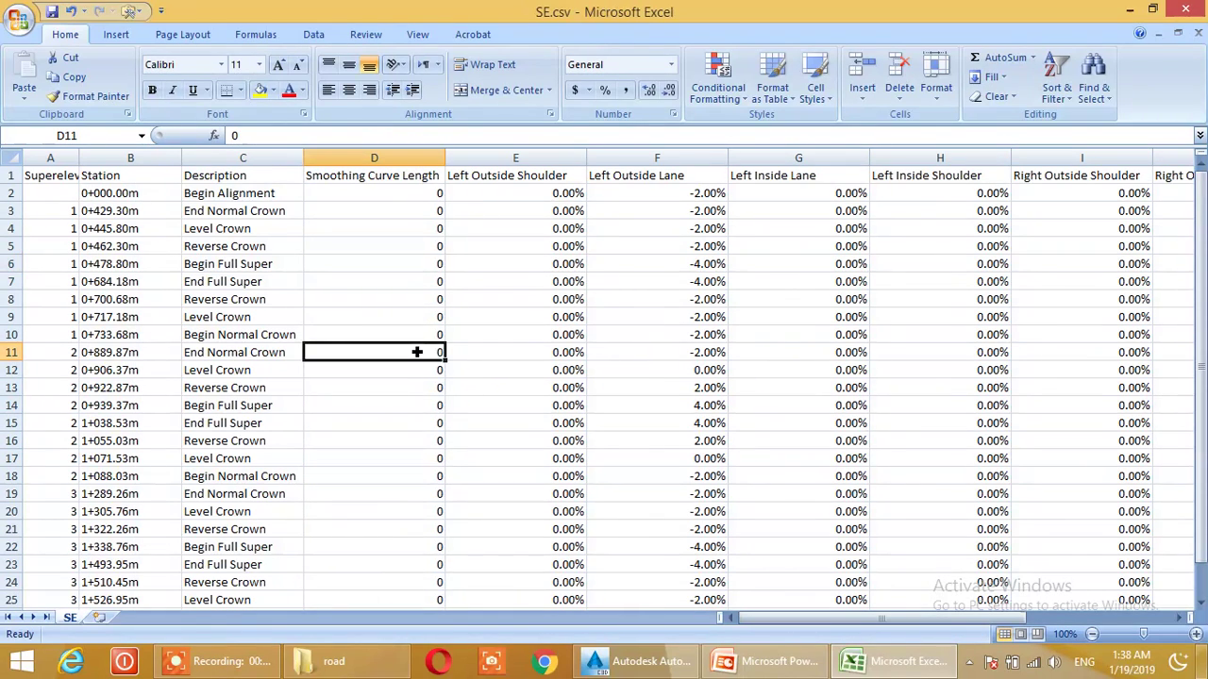
- Examine the region, station, description, smoothing curve length, left outside shoulder, left outside lane and right outside lane columns
left_click(242, 160)
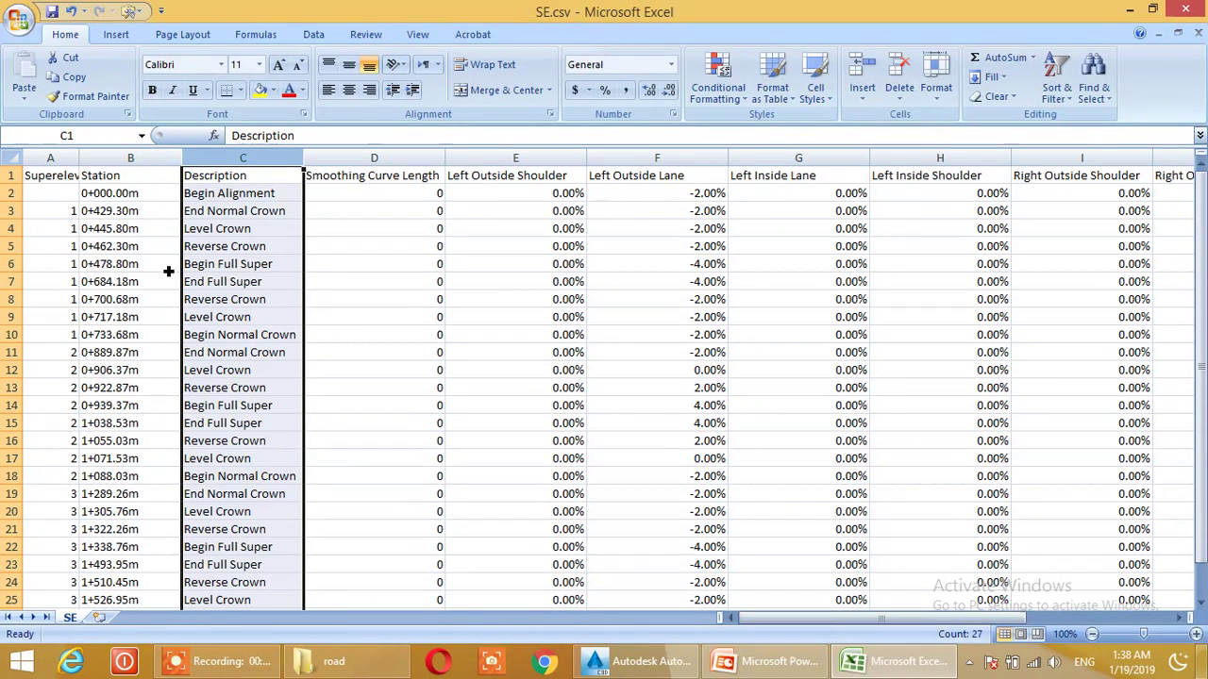
left_click(130, 158)
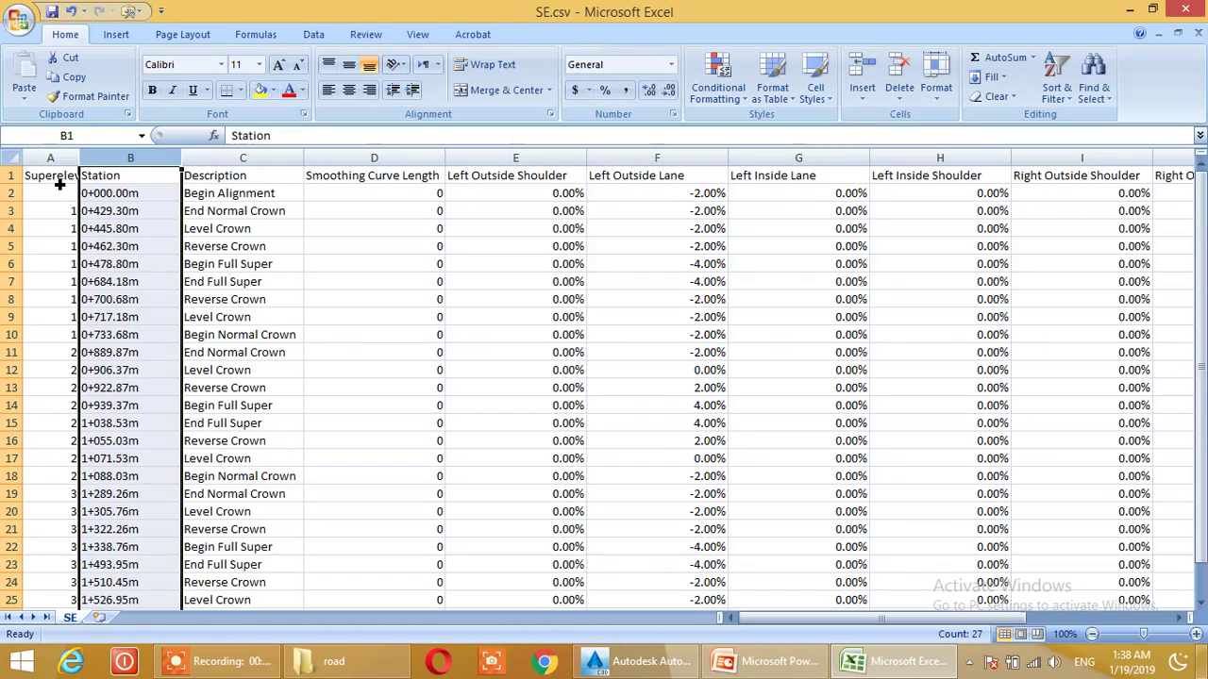
left_click(50, 158)
left_click(400, 160)
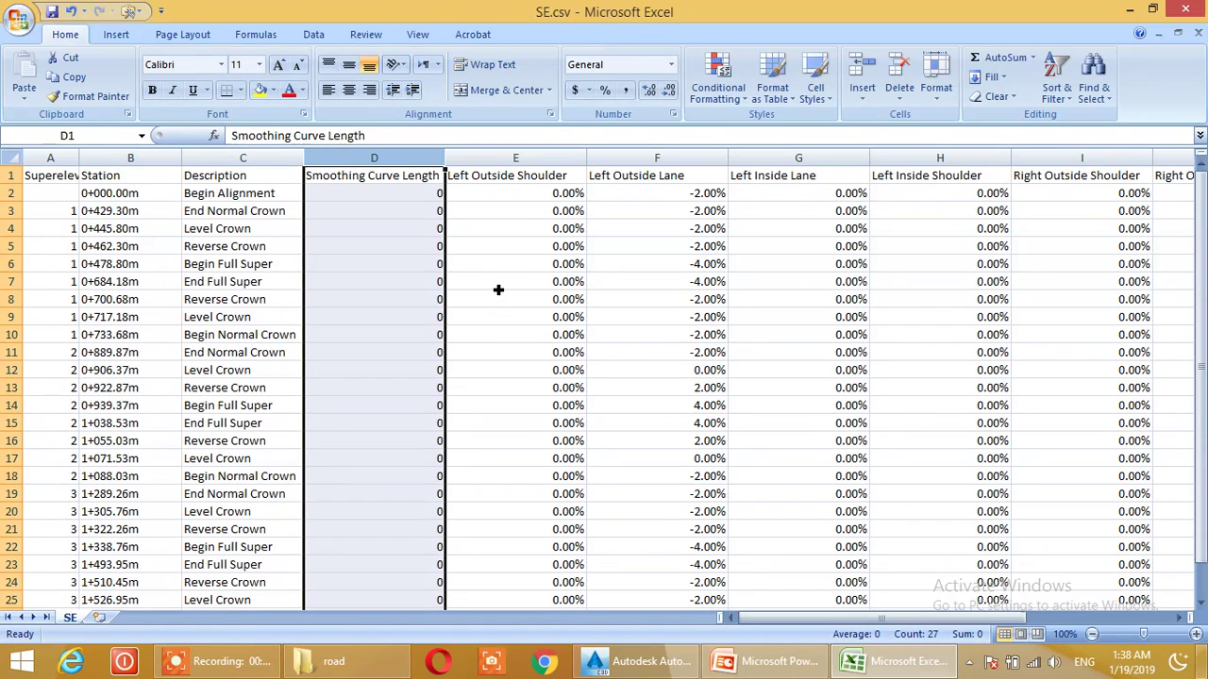
left_click(515, 159)
left_click_drag(777, 619, 830, 625)
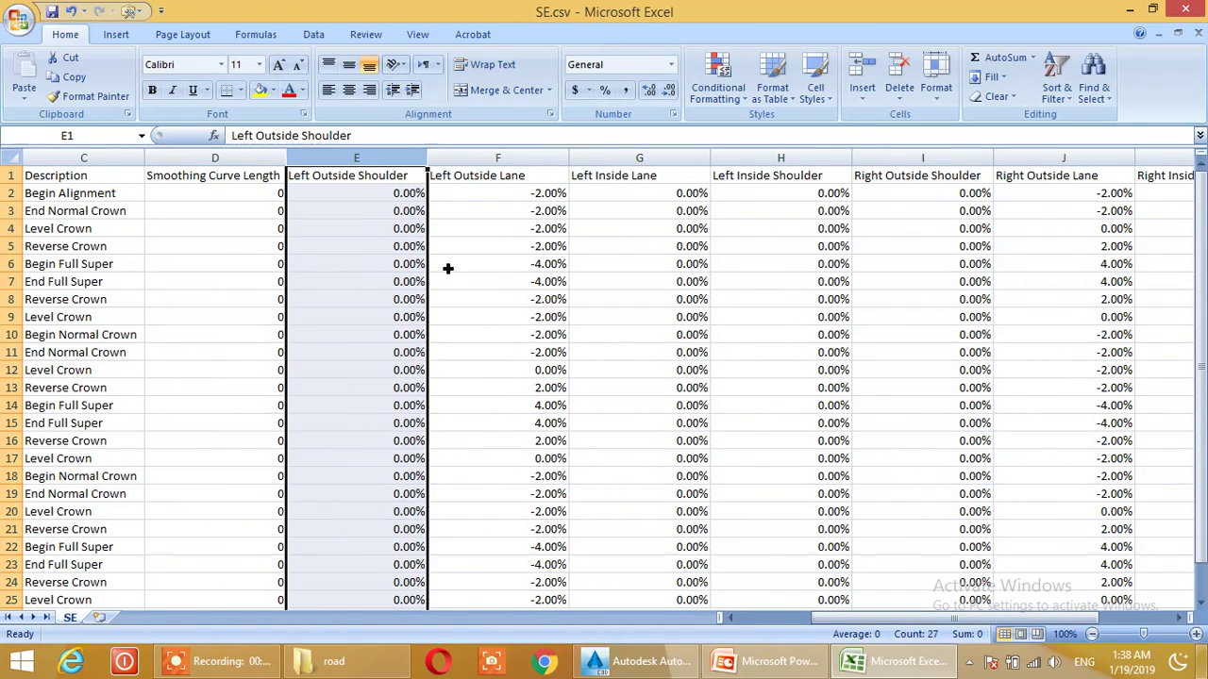
left_click(541, 161)
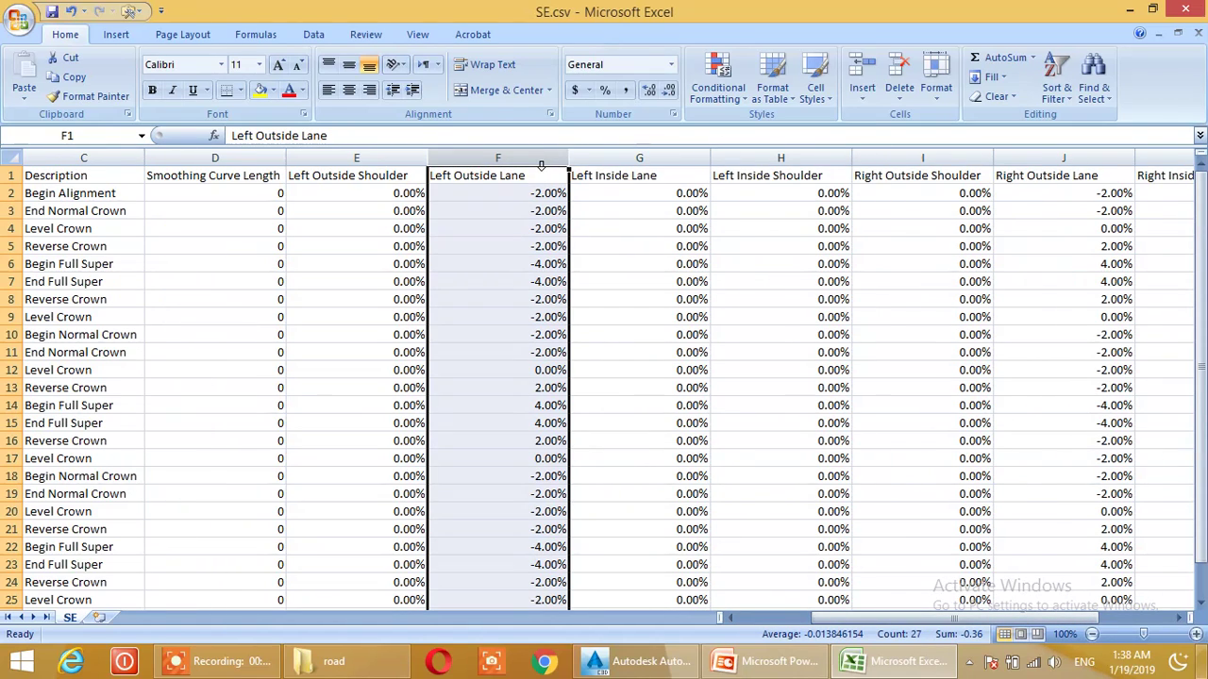
left_click(1132, 171)
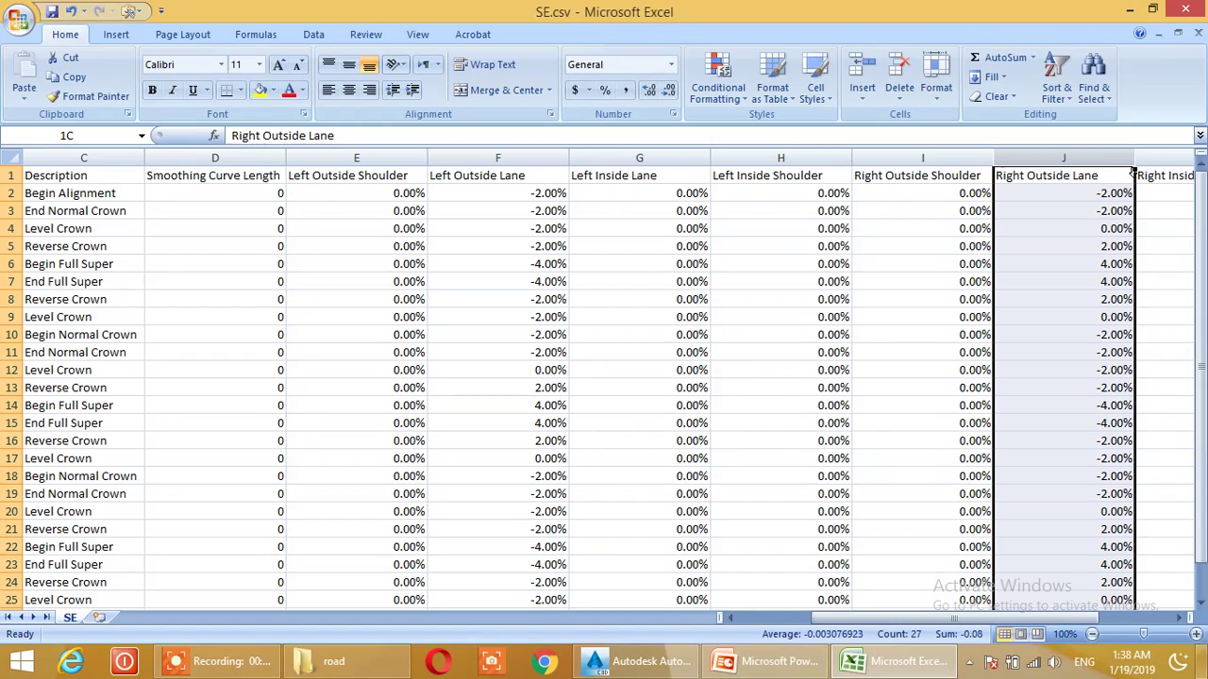
left_click(497, 176)
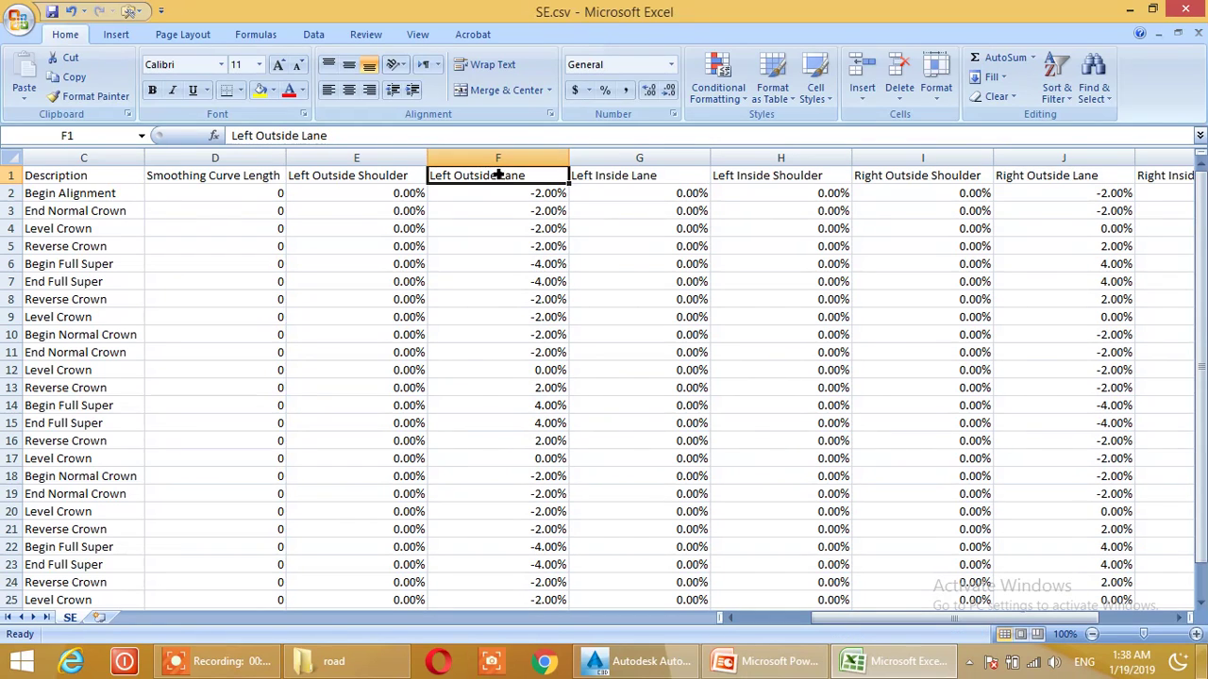
left_click(795, 317)
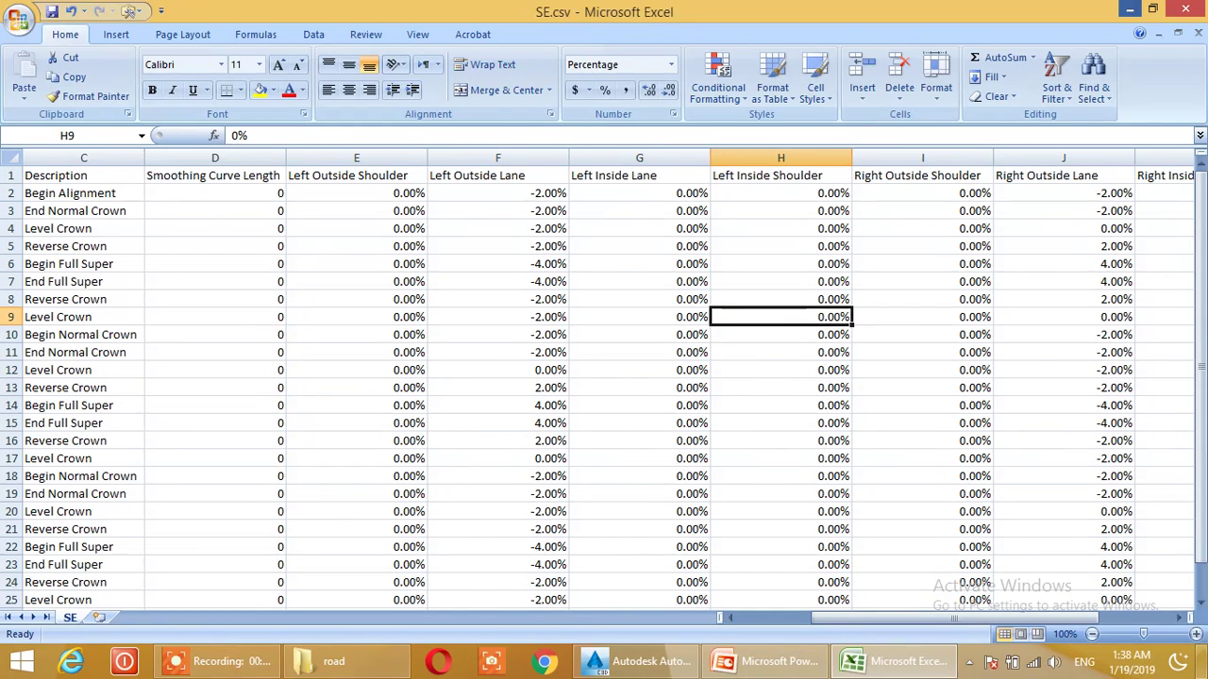
- Switch back to the Civil 3D drawing from Excel and close the Superelevation Tabular Editor and Events window
left_click(1130, 9)
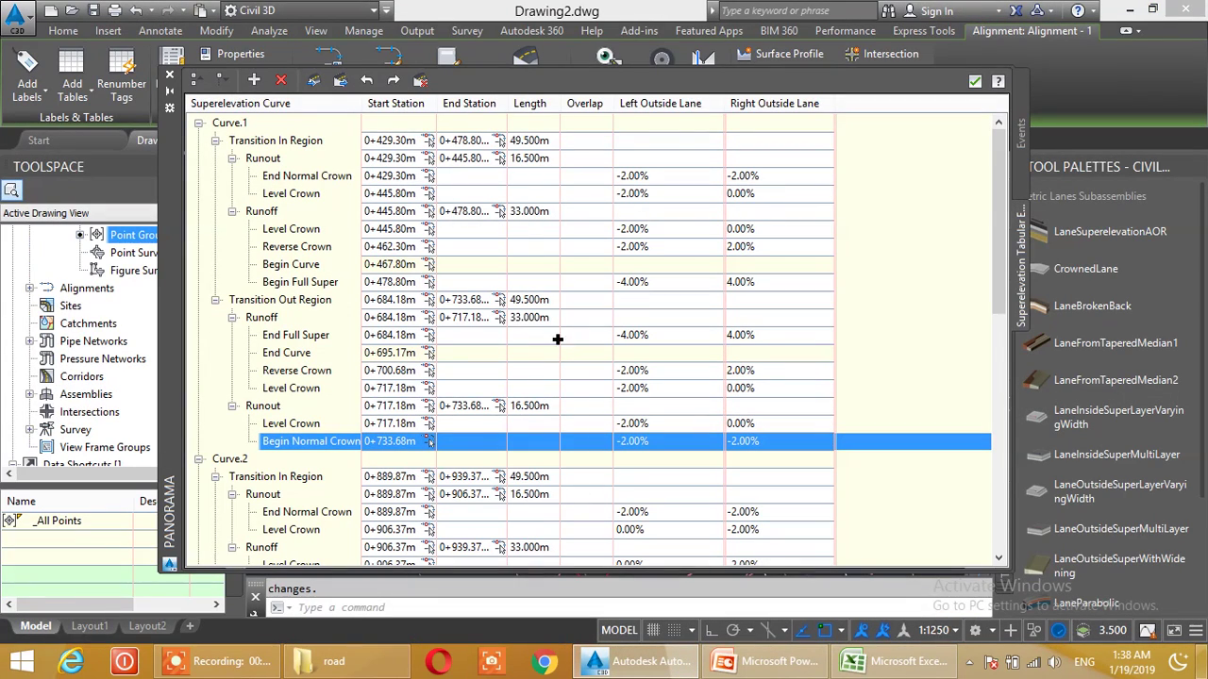
left_click(1020, 130)
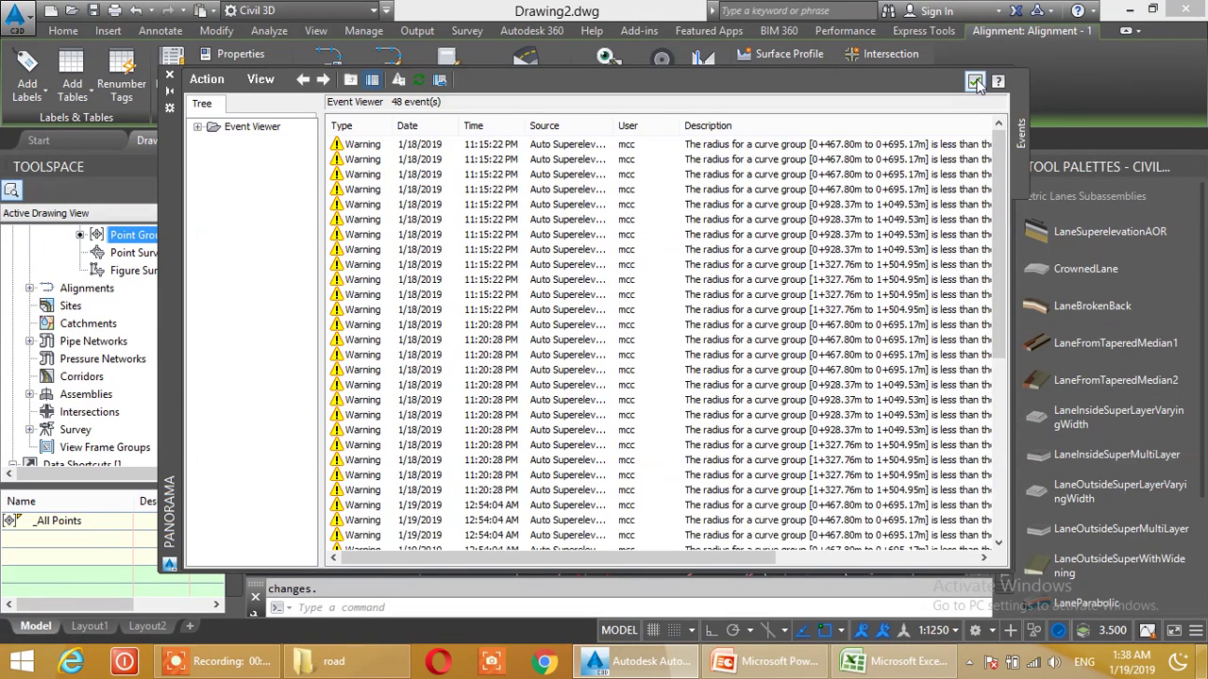
left_click(975, 82)
key("Escape")
left_click(673, 341)
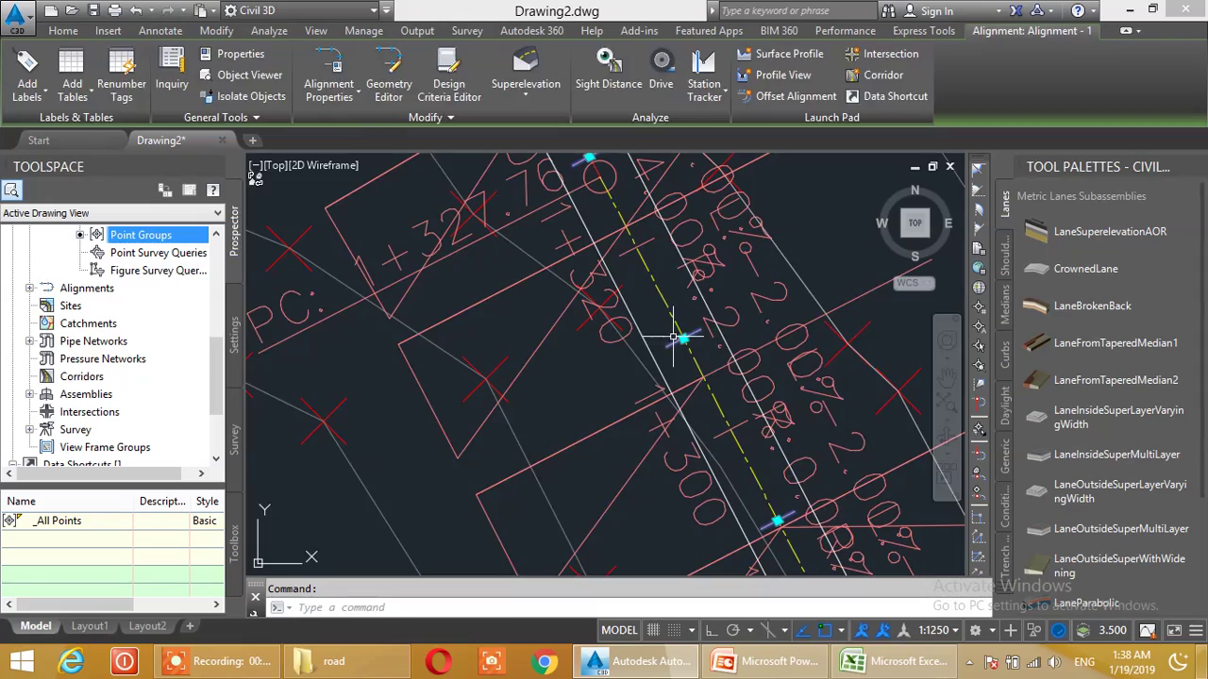
- Deselect the alignment and set the drawing's annotation scale to 1:1000 to shrink the superelevation labels
scroll(673, 341, "down", 11)
middle_click_drag(516, 293, 604, 378)
key("Escape")
scroll(685, 358, "up", 10)
middle_click_drag(685, 359, 608, 464)
scroll(586, 333, "up", 2)
scroll(586, 333, "down", 2)
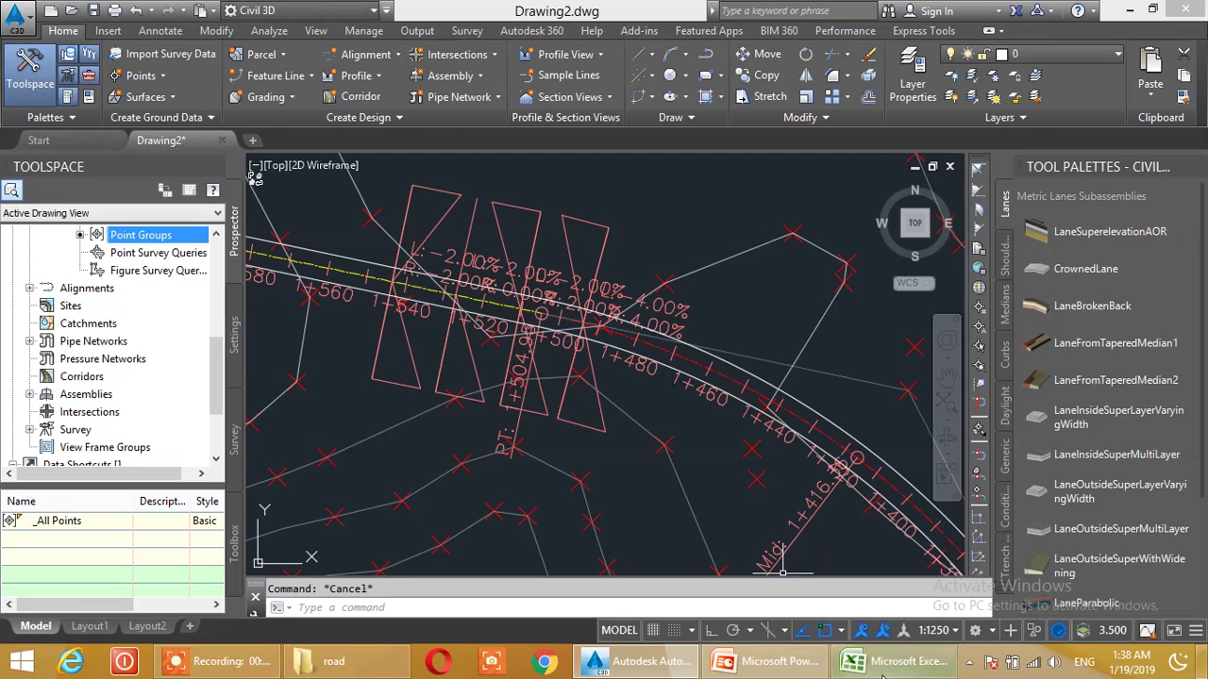
left_click(935, 630)
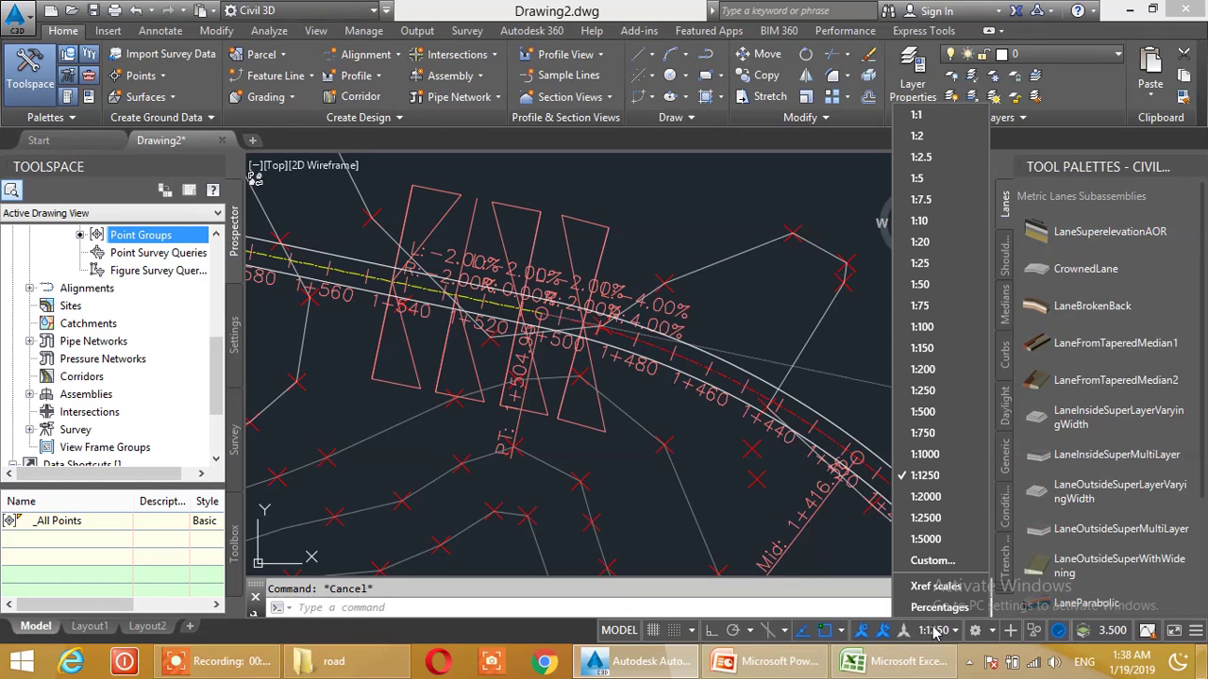
left_click(927, 453)
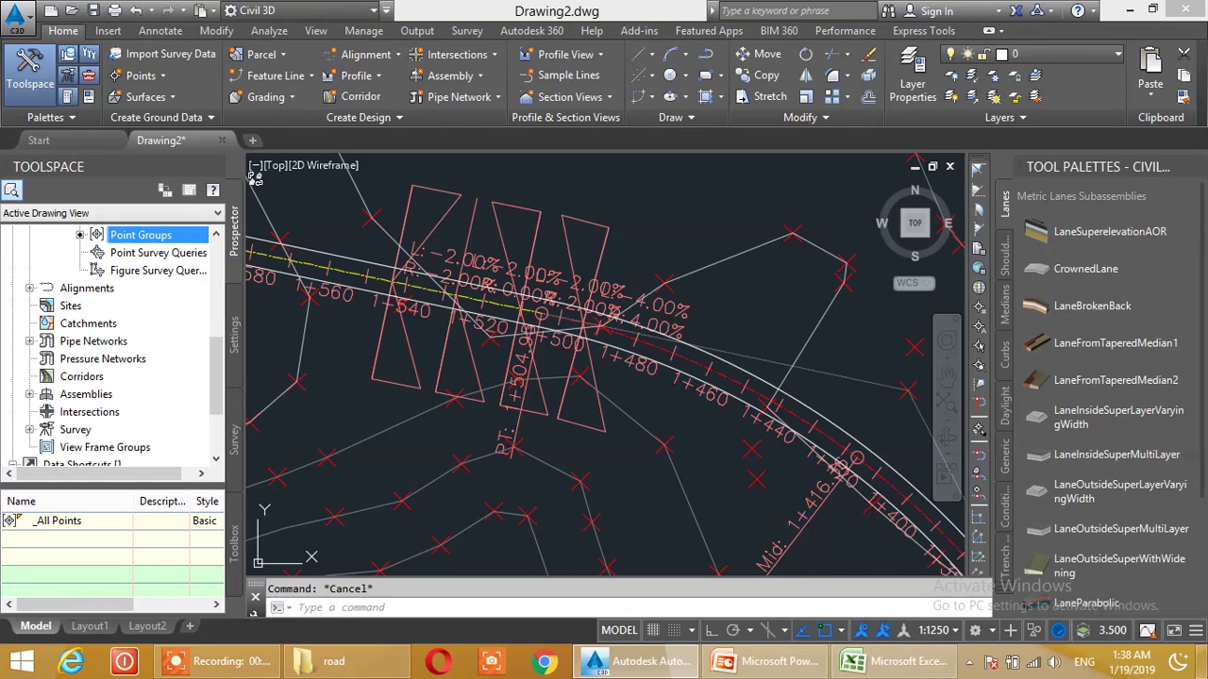
scroll(577, 294, "up", 3)
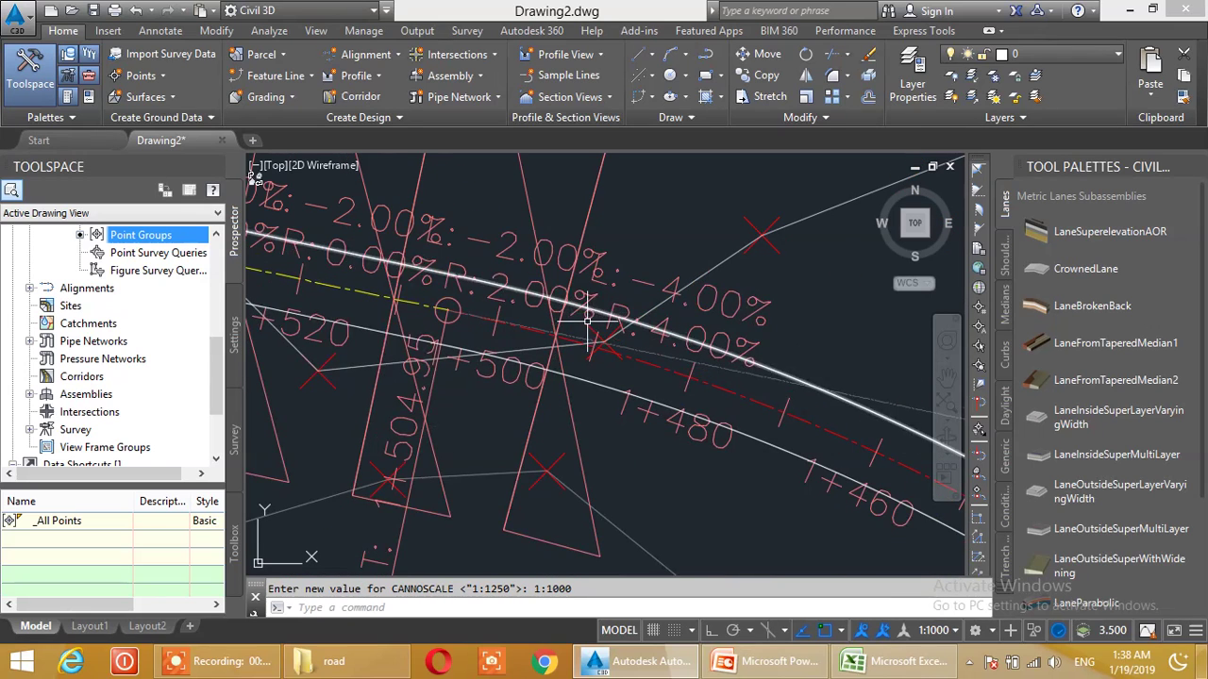
scroll(578, 295, "down", 1)
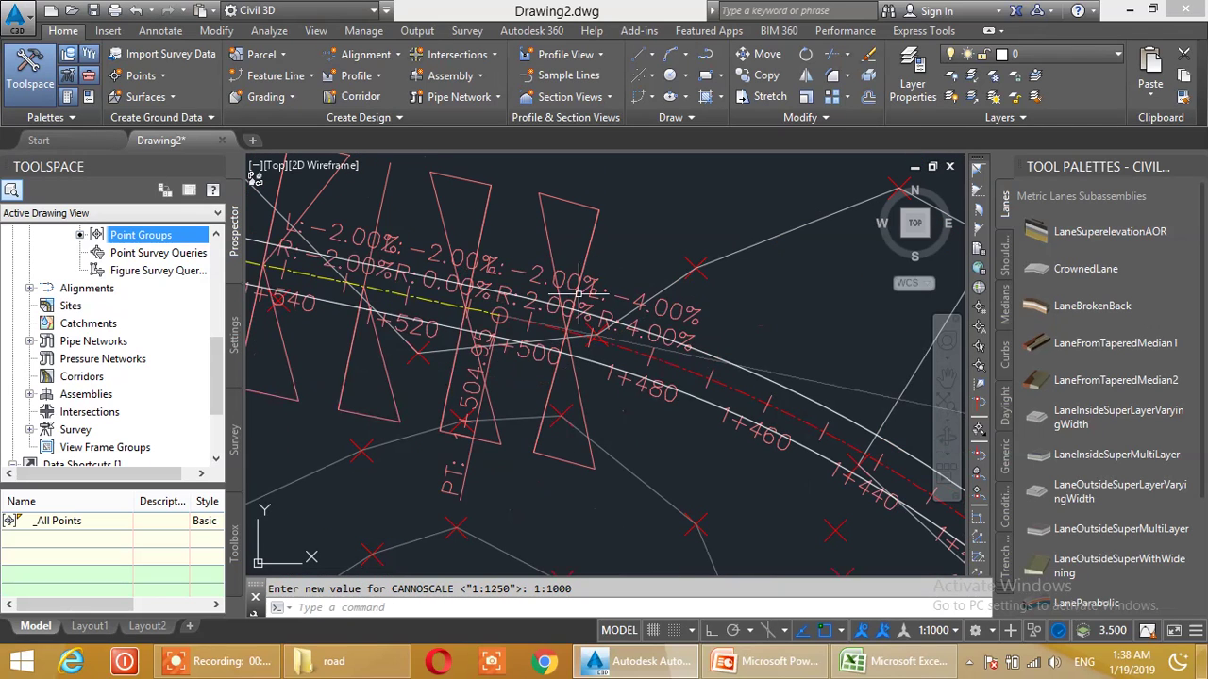
- Edit the road alignment's labels, changing the superelevation critical points label style to Critical Points, and apply the change
left_click(686, 368)
right_click(686, 368)
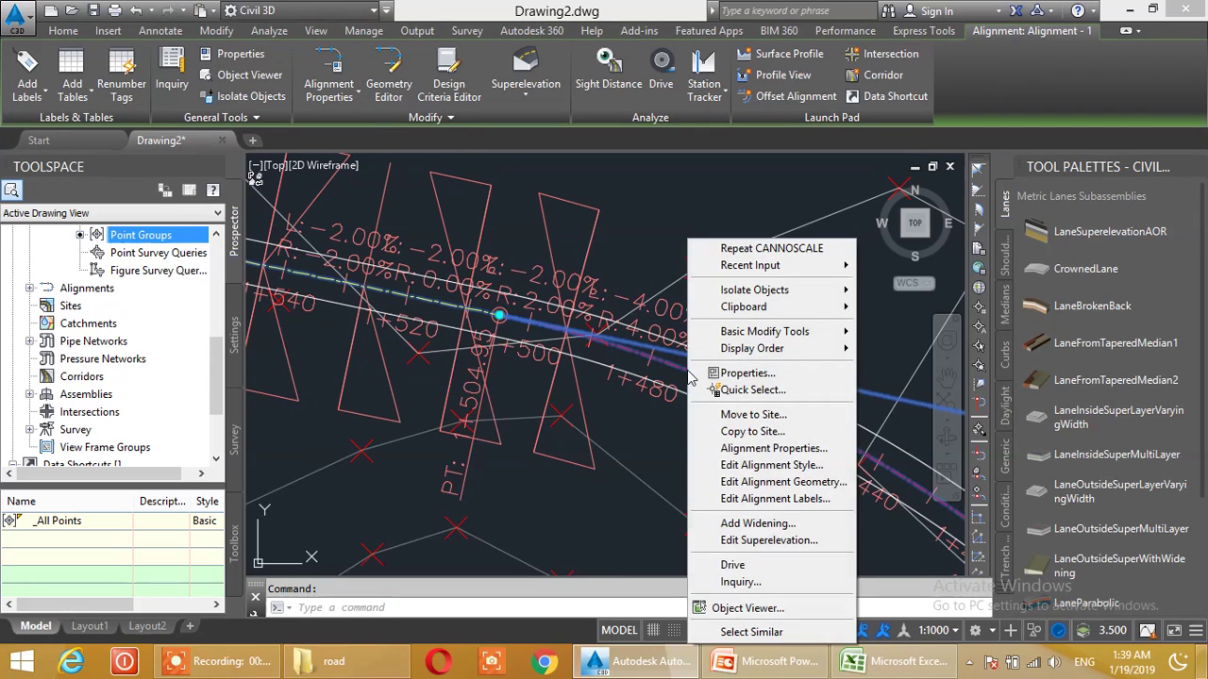
left_click(741, 500)
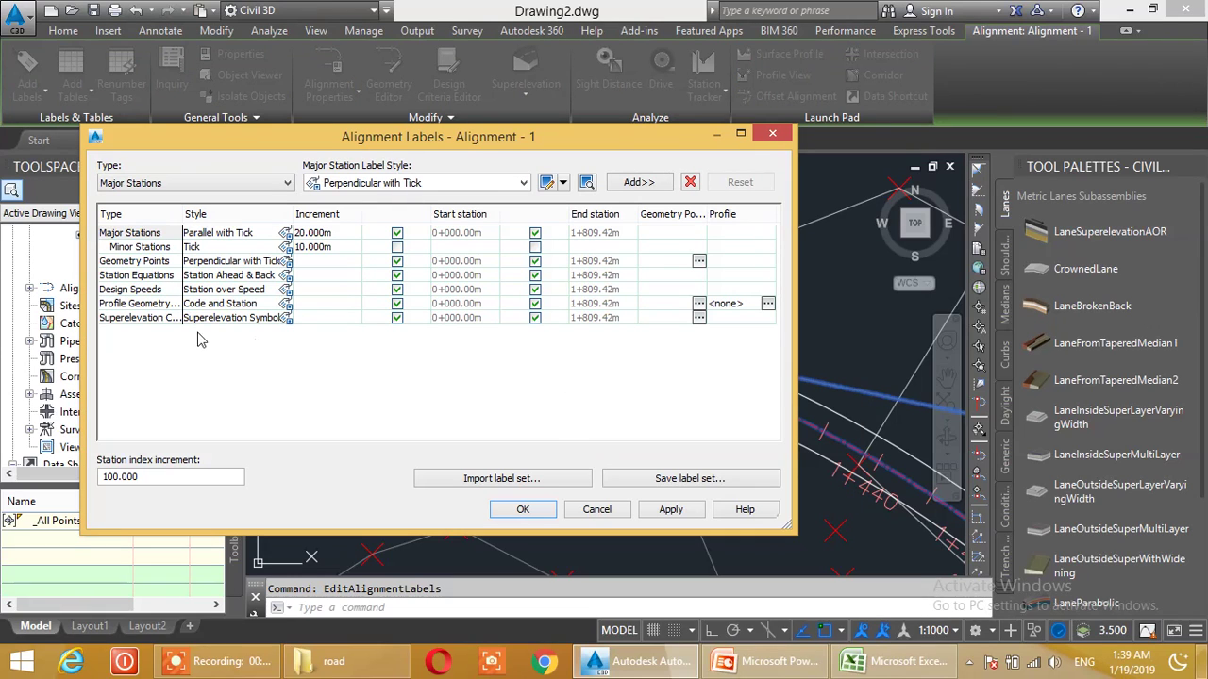
left_click(233, 319)
left_click(285, 319)
left_click(427, 327)
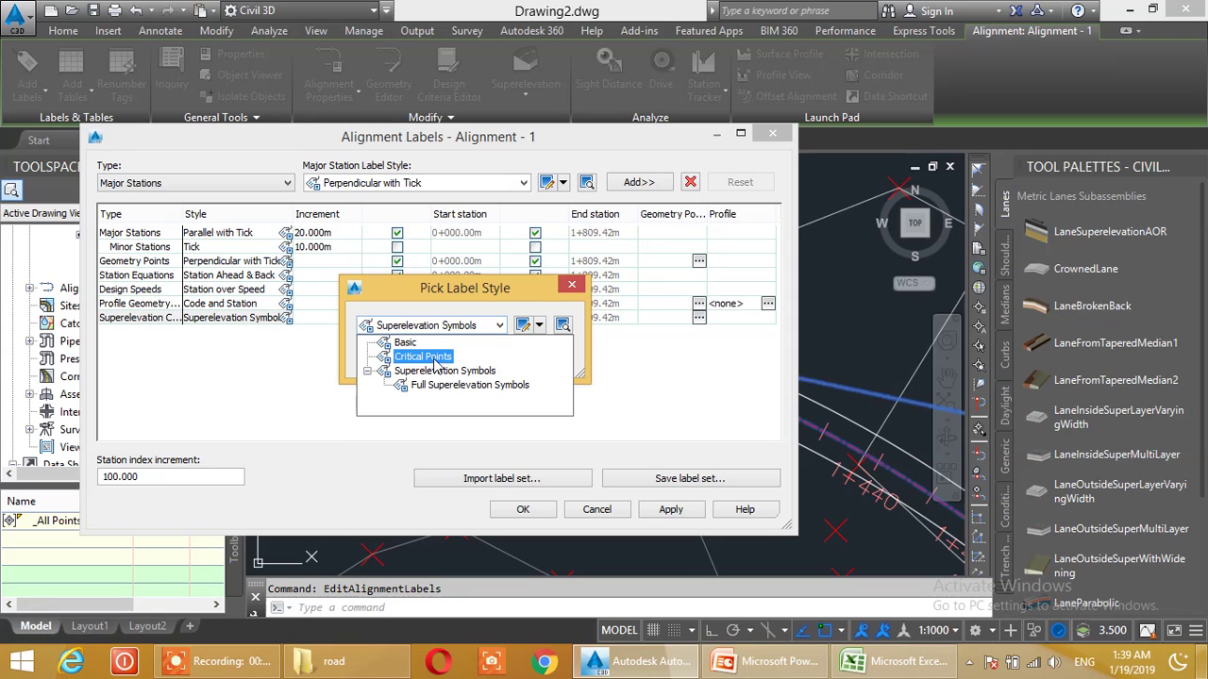
left_click(423, 356)
left_click(391, 359)
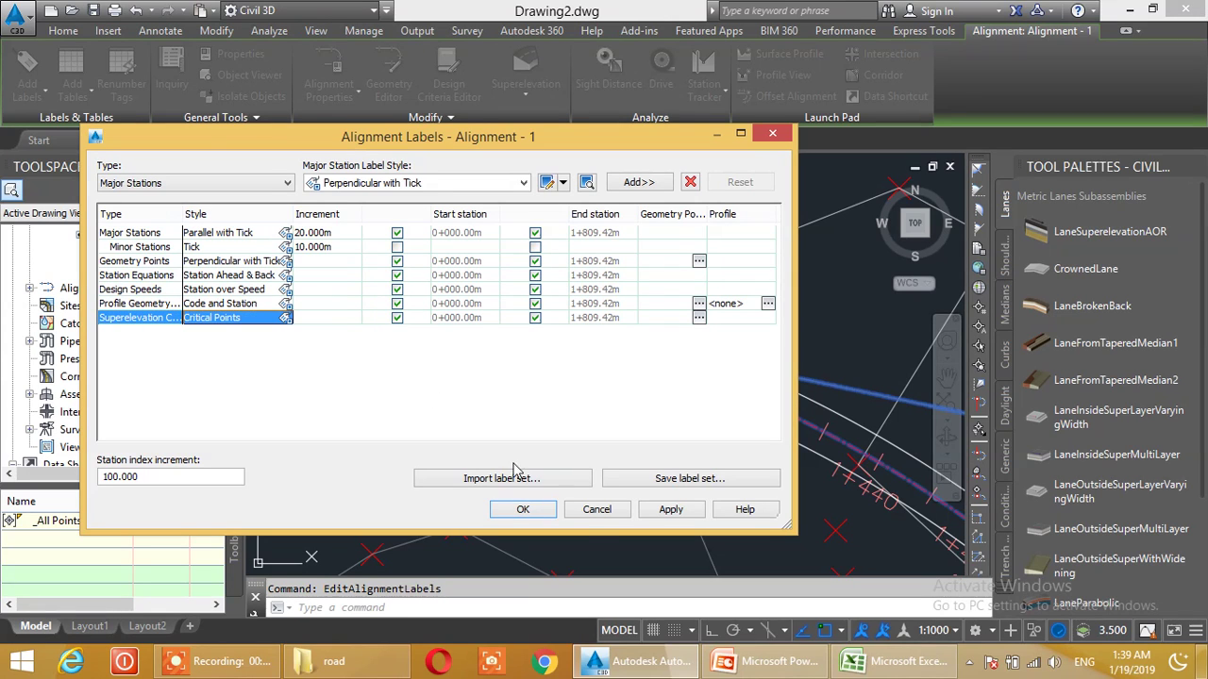
left_click(672, 510)
left_click(533, 514)
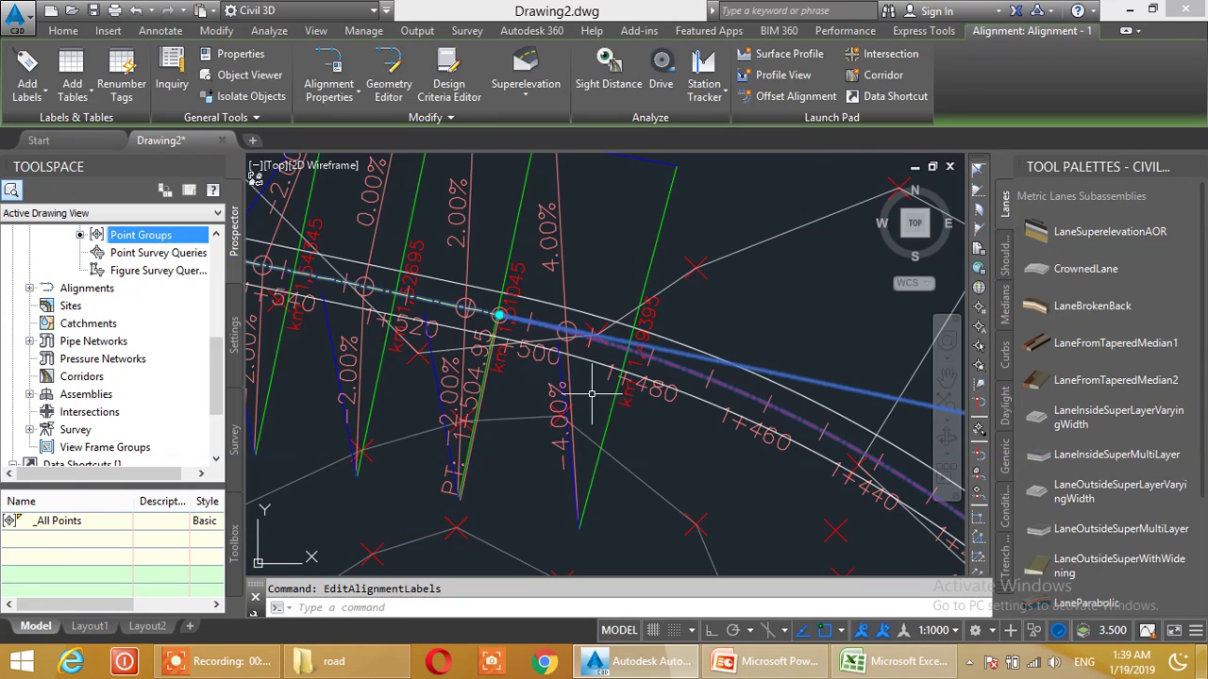
- Reduce the superelevation labels further by setting the annotation scale to 1:750
scroll(569, 310, "down", 1)
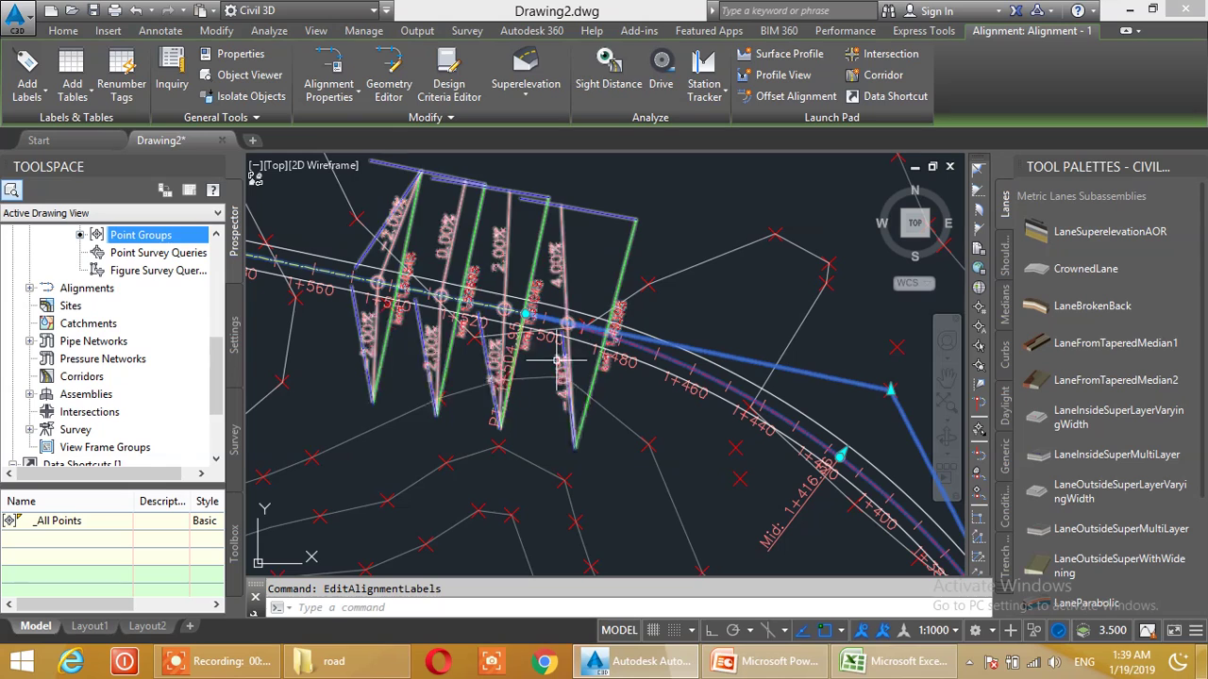
left_click(933, 630)
left_click(923, 453)
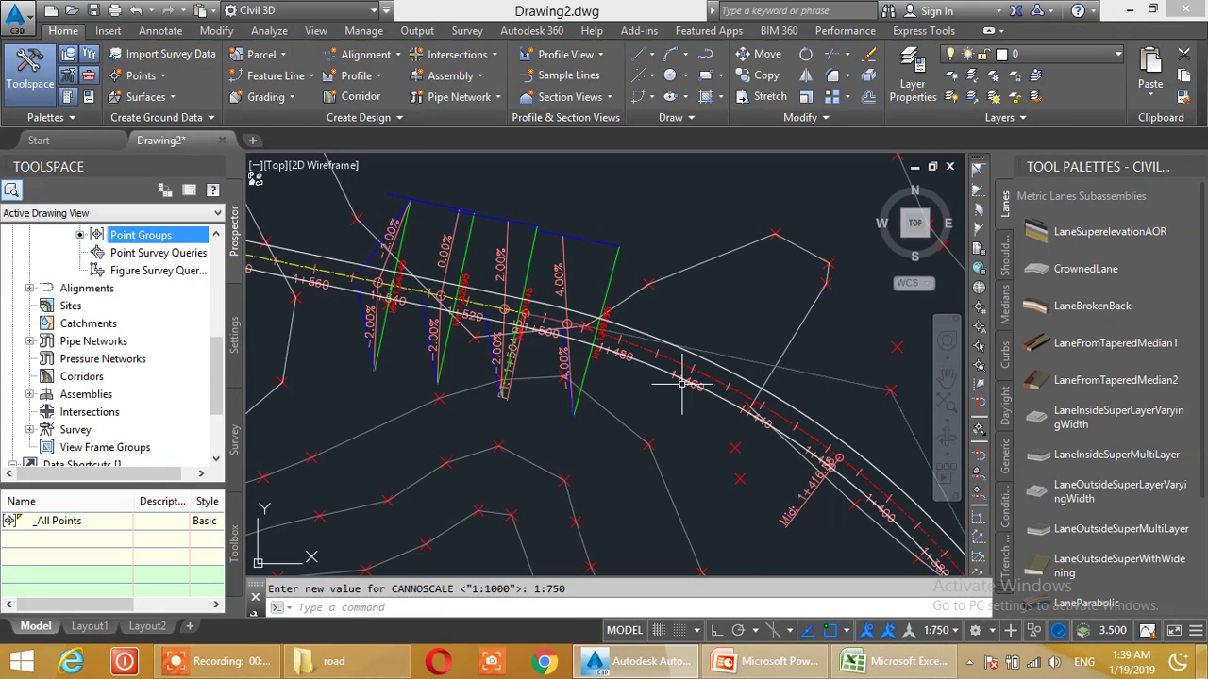
scroll(683, 384, "up", 5)
scroll(676, 416, "down", 5)
- Find the first curve's End Normal Crown superelevation label at station 0+429.30 on the alignment
scroll(699, 453, "down", 5)
middle_click_drag(713, 471, 542, 312)
middle_click_drag(634, 435, 561, 267)
scroll(668, 312, "up", 5)
scroll(481, 326, "down", 5)
scroll(480, 327, "down", 6)
middle_click_drag(585, 491, 617, 292)
scroll(666, 252, "up", 4)
scroll(673, 250, "up", 4)
middle_click_drag(707, 241, 707, 348)
scroll(707, 346, "up", 4)
scroll(707, 369, "down", 2)
scroll(684, 439, "up", 4)
scroll(684, 439, "up", 2)
mouse_move(724, 395)
middle_mouse_down()
mouse_move(626, 432)
mouse_move(599, 388)
middle_mouse_up()
scroll(600, 388, "down", 2)
scroll(613, 376, "up", 2)
scroll(618, 378, "down", 2)
scroll(620, 378, "up", 3)
scroll(624, 377, "down", 1)
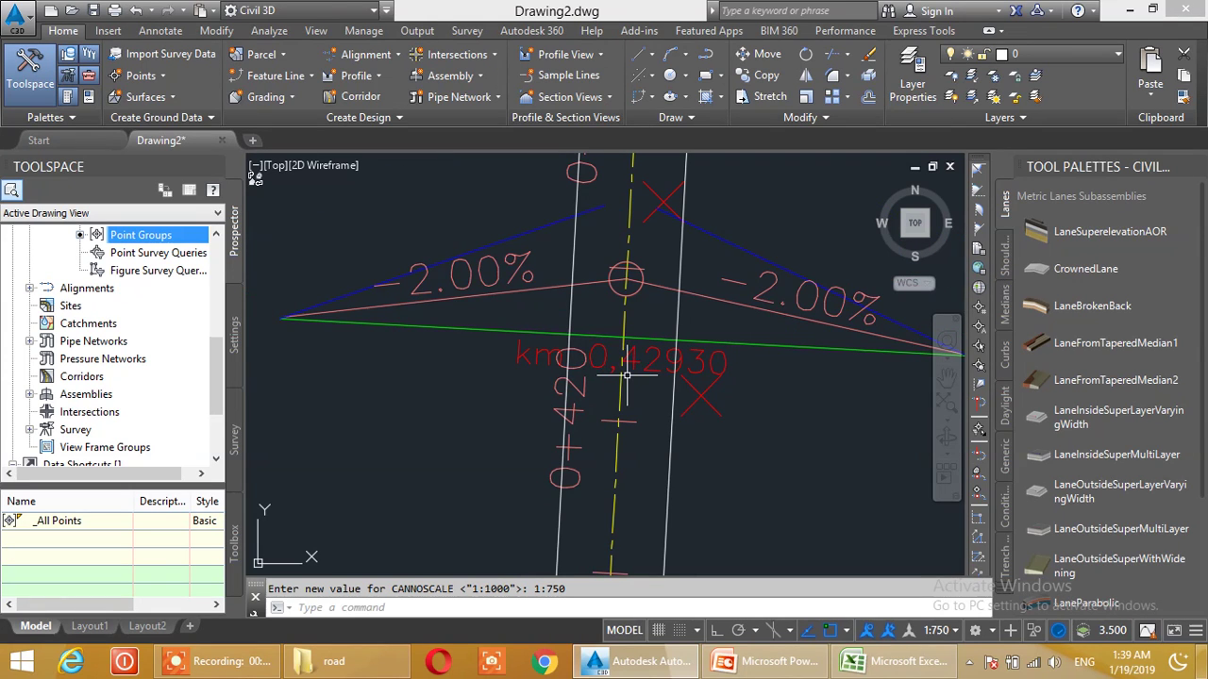
- Examine the left and right lane slopes labelled along the first curve's transition in, from station 0+429.30 to 0+478.80
mouse_move(566, 375)
middle_mouse_down()
mouse_move(696, 415)
mouse_move(649, 398)
middle_mouse_up()
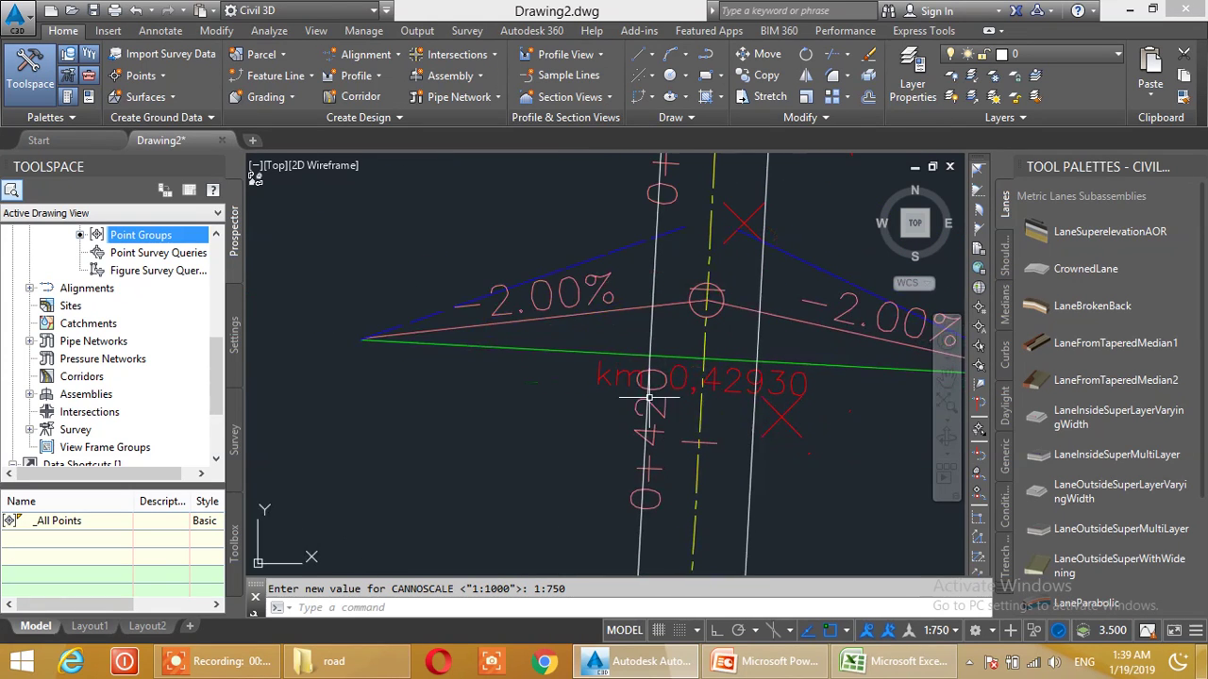
mouse_move(705, 358)
middle_mouse_down()
mouse_move(673, 403)
mouse_move(647, 409)
middle_mouse_up()
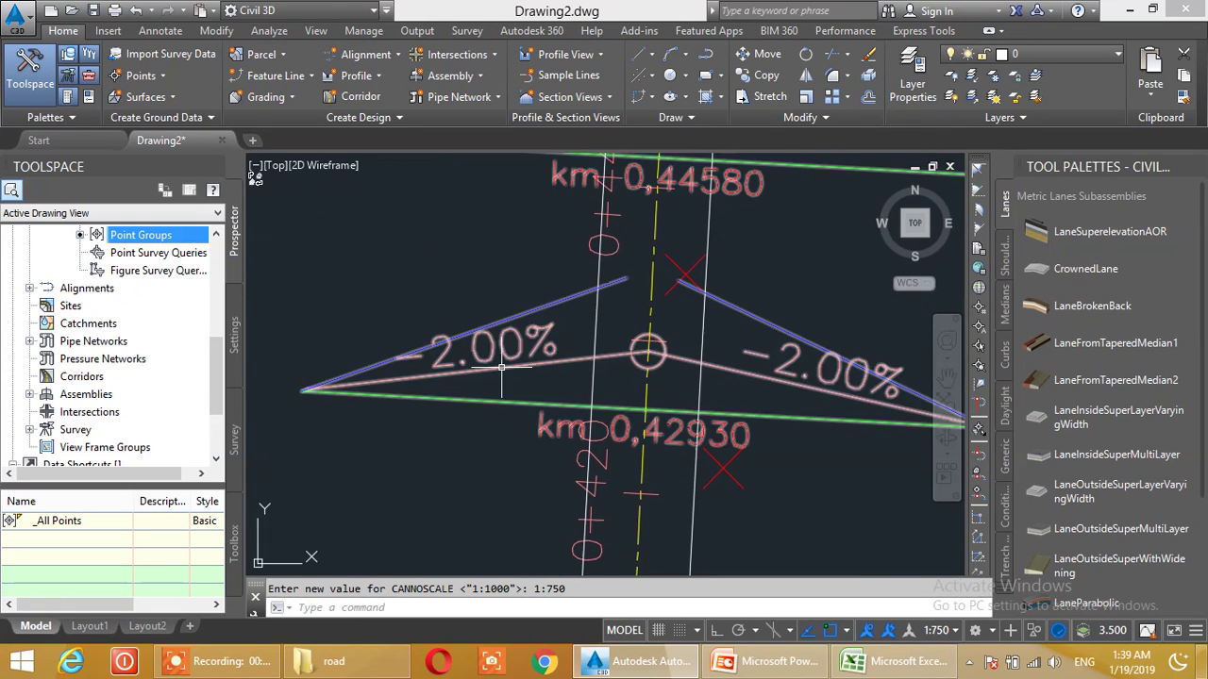
middle_click_drag(678, 280, 616, 434)
middle_click_drag(624, 326, 637, 407)
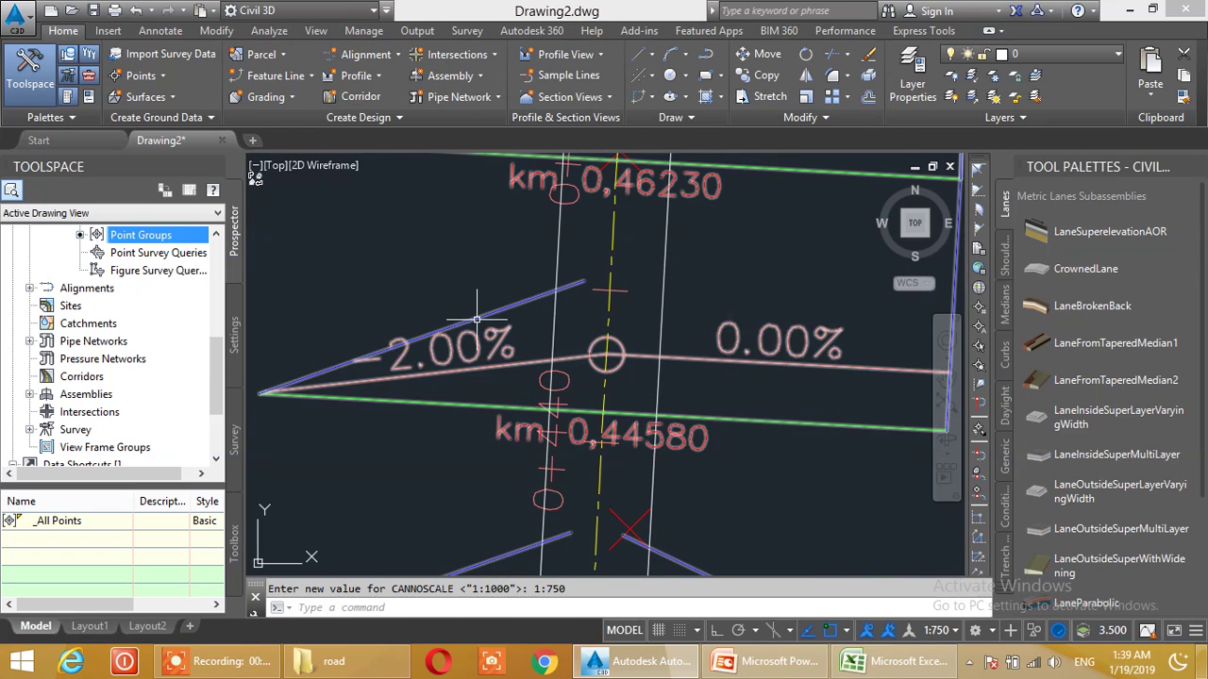
middle_click_drag(655, 304, 670, 466)
mouse_move(653, 366)
middle_mouse_down()
mouse_move(641, 485)
mouse_move(636, 473)
middle_mouse_up()
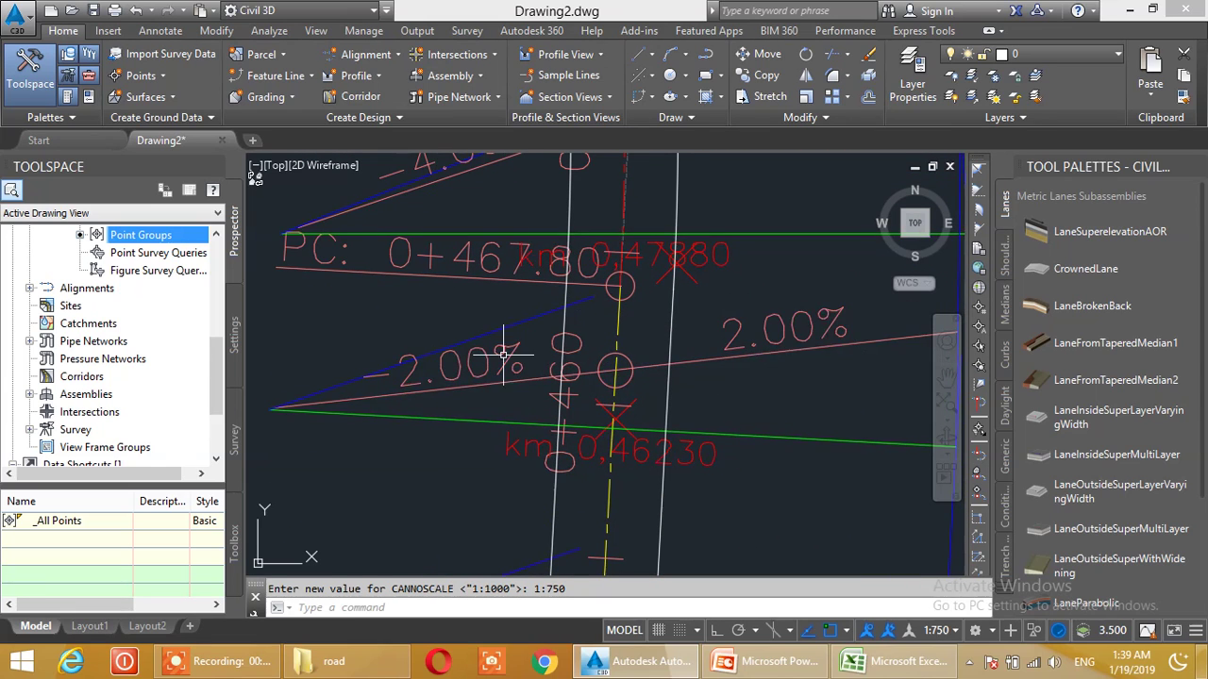
scroll(600, 336, "down", 2)
middle_click_drag(651, 217, 614, 345)
scroll(615, 325, "up", 2)
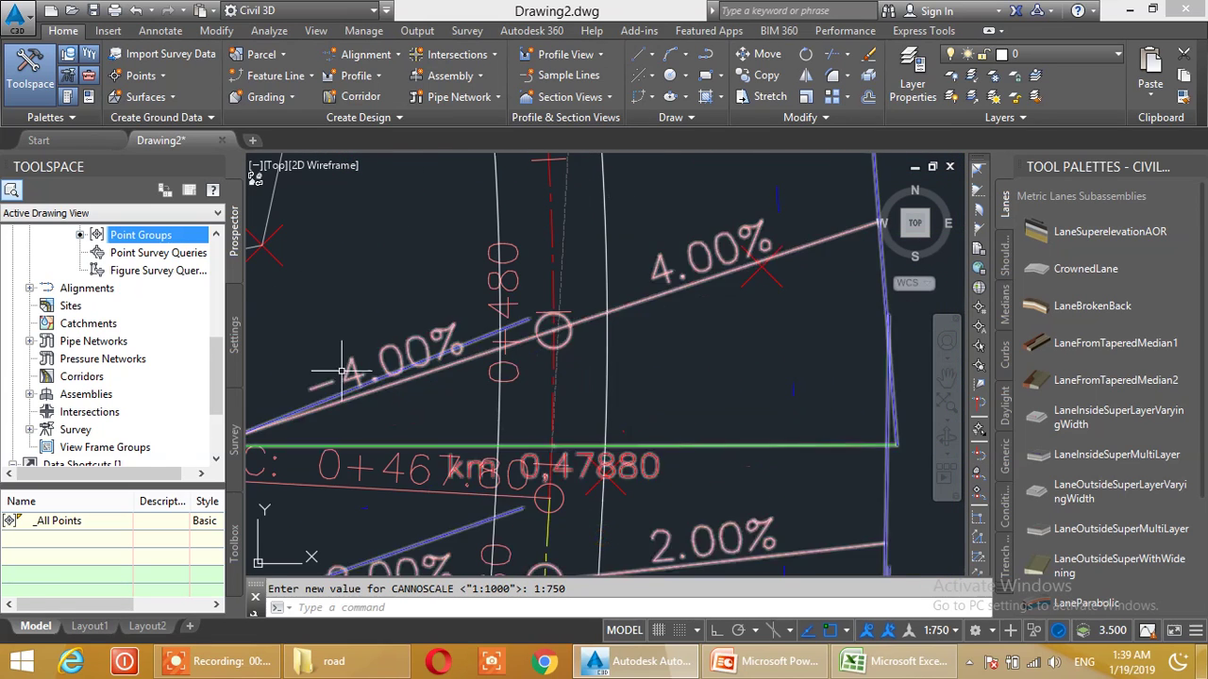
scroll(579, 418, "down", 5)
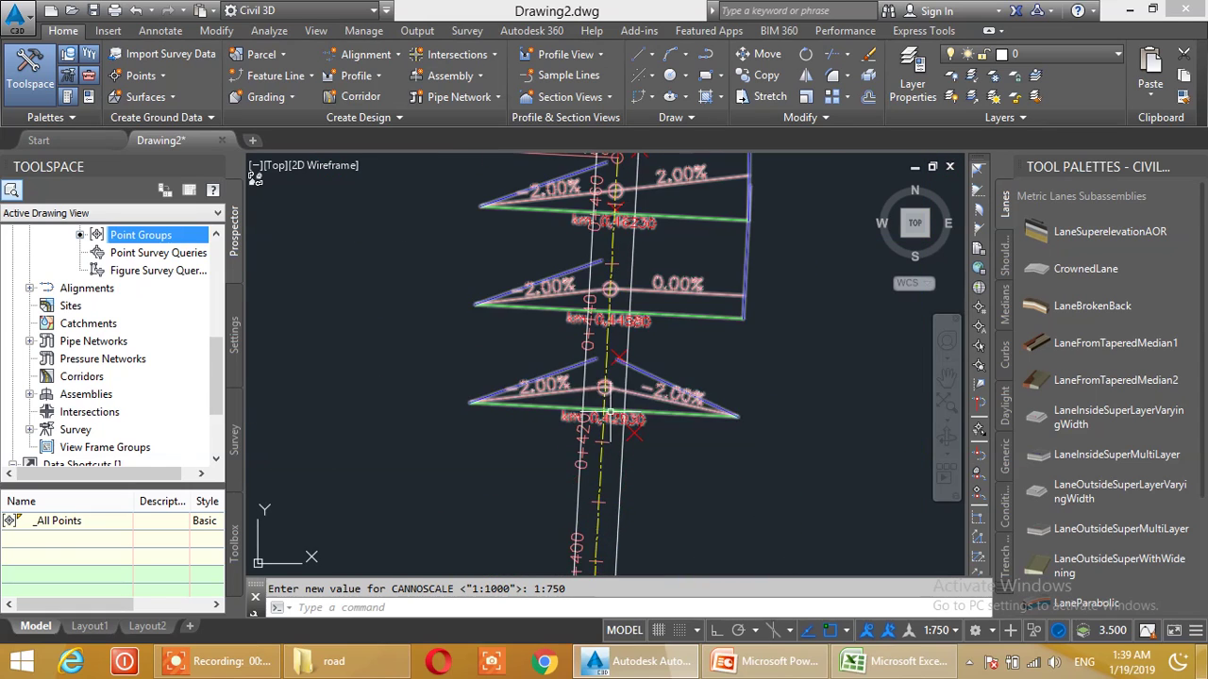
scroll(604, 388, "up", 2)
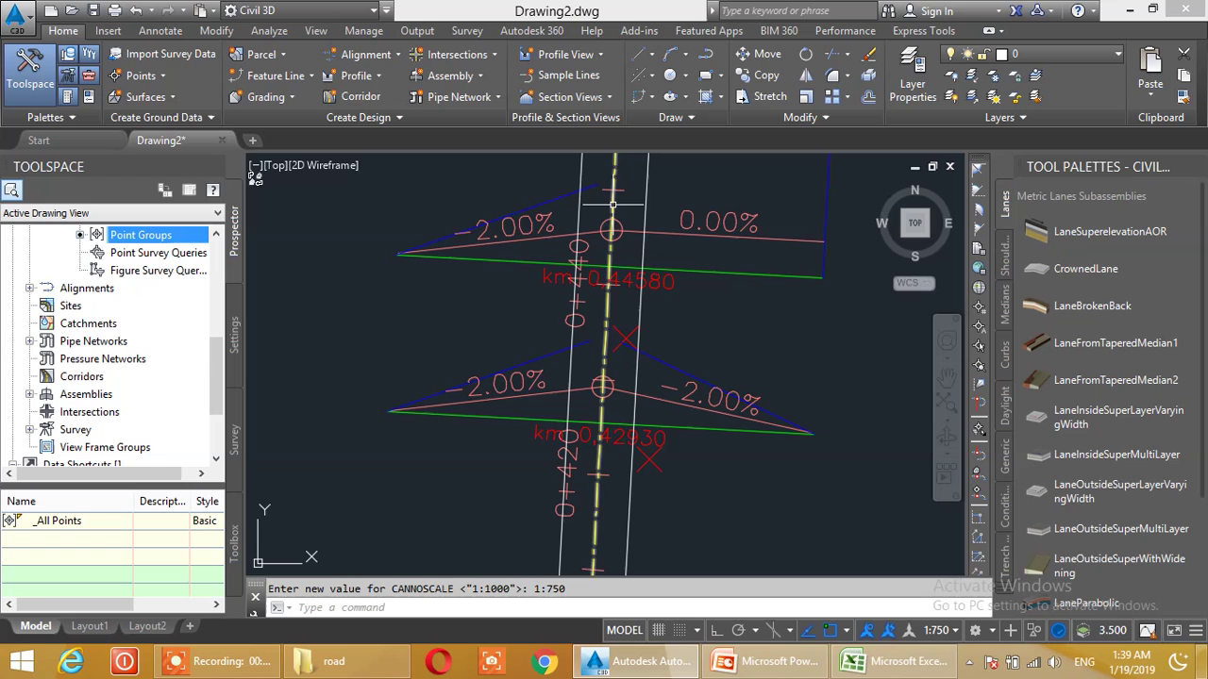
mouse_move(604, 293)
middle_mouse_down()
mouse_move(640, 334)
mouse_move(688, 331)
middle_mouse_up()
scroll(689, 320, "down", 2)
scroll(689, 321, "down", 1)
scroll(689, 311, "down", 4)
scroll(688, 344, "up", 5)
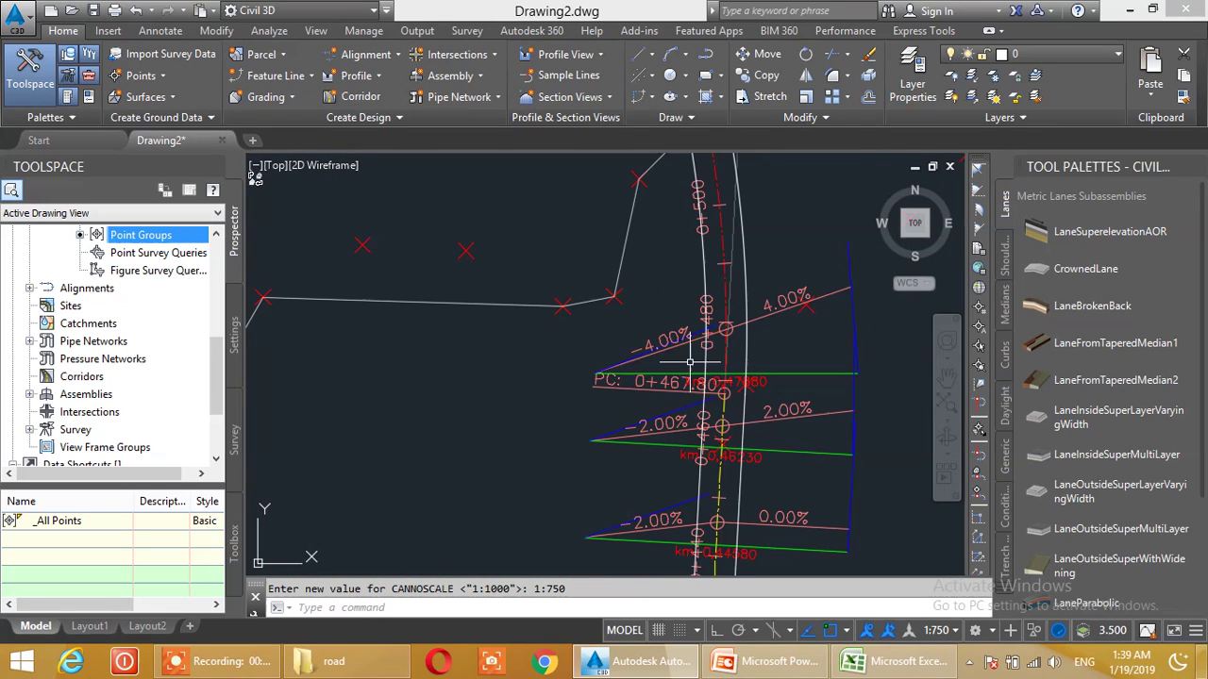
- Follow the alignment past the first curve to the superelevation labels at the start of the second curve
middle_click_drag(698, 394, 655, 156)
scroll(660, 246, "down", 2)
middle_click_drag(653, 245, 679, 469)
mouse_move(548, 163)
middle_mouse_down()
mouse_move(611, 390)
mouse_move(639, 431)
middle_mouse_up()
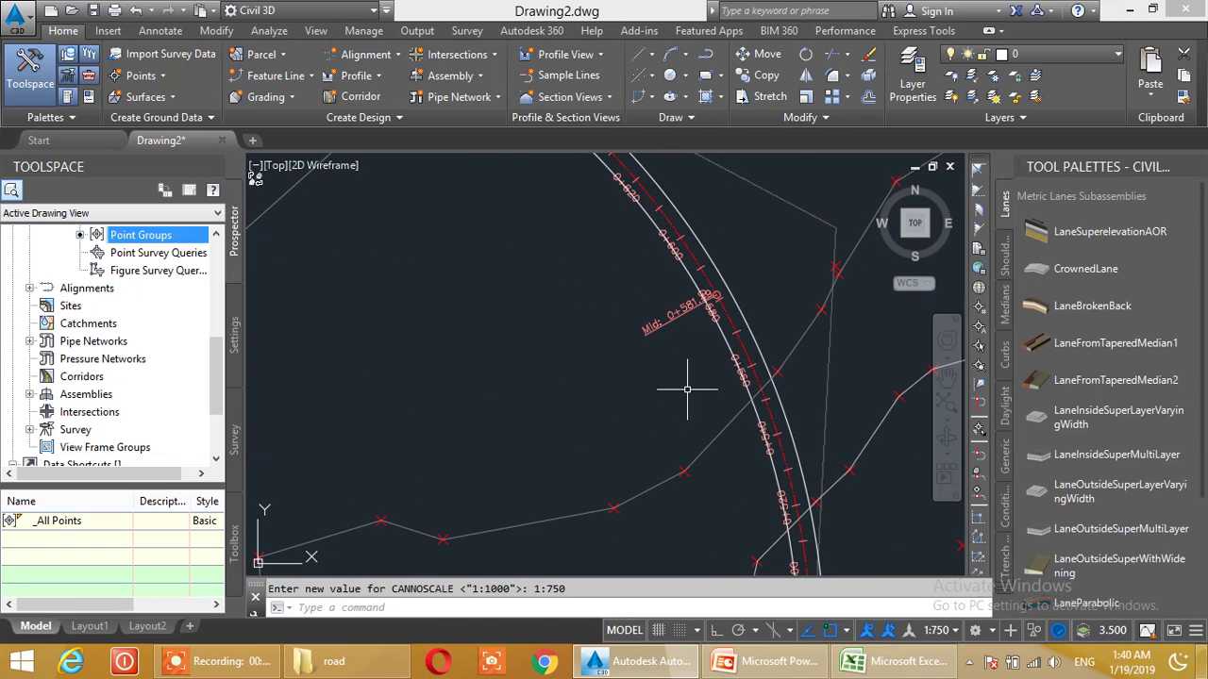
scroll(629, 328, "down", 4)
mouse_move(497, 217)
middle_mouse_down()
mouse_move(615, 350)
mouse_move(746, 399)
middle_mouse_up()
scroll(823, 404, "up", 5)
scroll(837, 422, "up", 2)
middle_click_drag(628, 317, 884, 512)
middle_click_drag(396, 222, 705, 425)
middle_click_drag(273, 255, 648, 372)
scroll(647, 372, "up", 2)
mouse_move(531, 334)
middle_mouse_down()
mouse_move(659, 377)
mouse_move(641, 349)
mouse_move(622, 349)
middle_mouse_up()
scroll(647, 289, "up", 1)
scroll(623, 353, "up", 1)
scroll(733, 256, "up", 1)
scroll(726, 261, "down", 3)
scroll(763, 400, "down", 2)
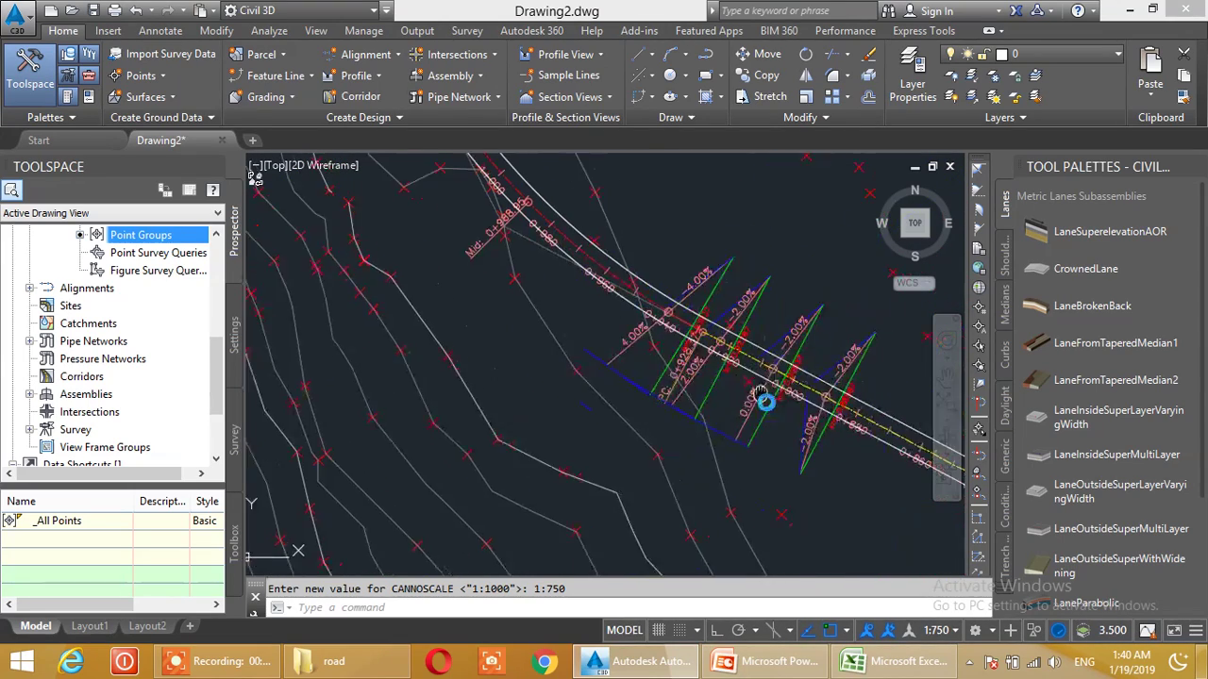
- Set the annotation scale to 1:500 so the second curve's superelevation labels can be read more easily
left_click(937, 631)
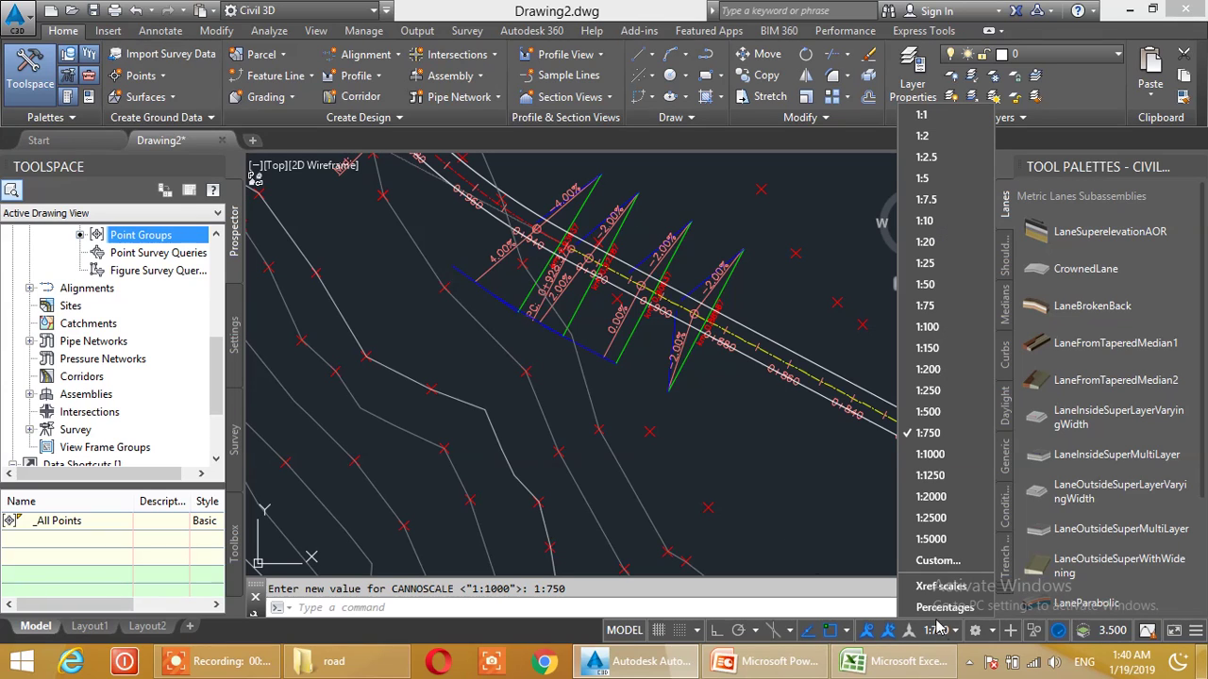
left_click(934, 413)
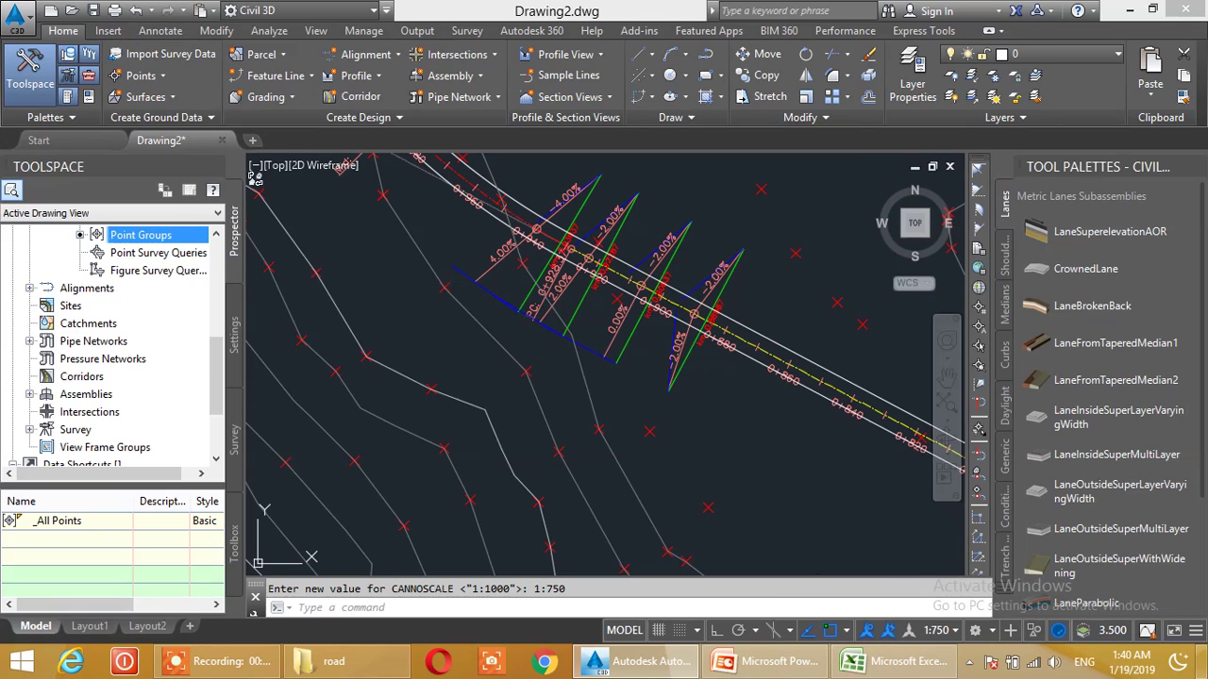
scroll(679, 314, "up", 4)
middle_click_drag(645, 281, 769, 429)
mouse_move(556, 320)
middle_mouse_down()
mouse_move(703, 361)
mouse_move(723, 345)
middle_mouse_up()
scroll(726, 351, "up", 2)
scroll(728, 350, "down", 2)
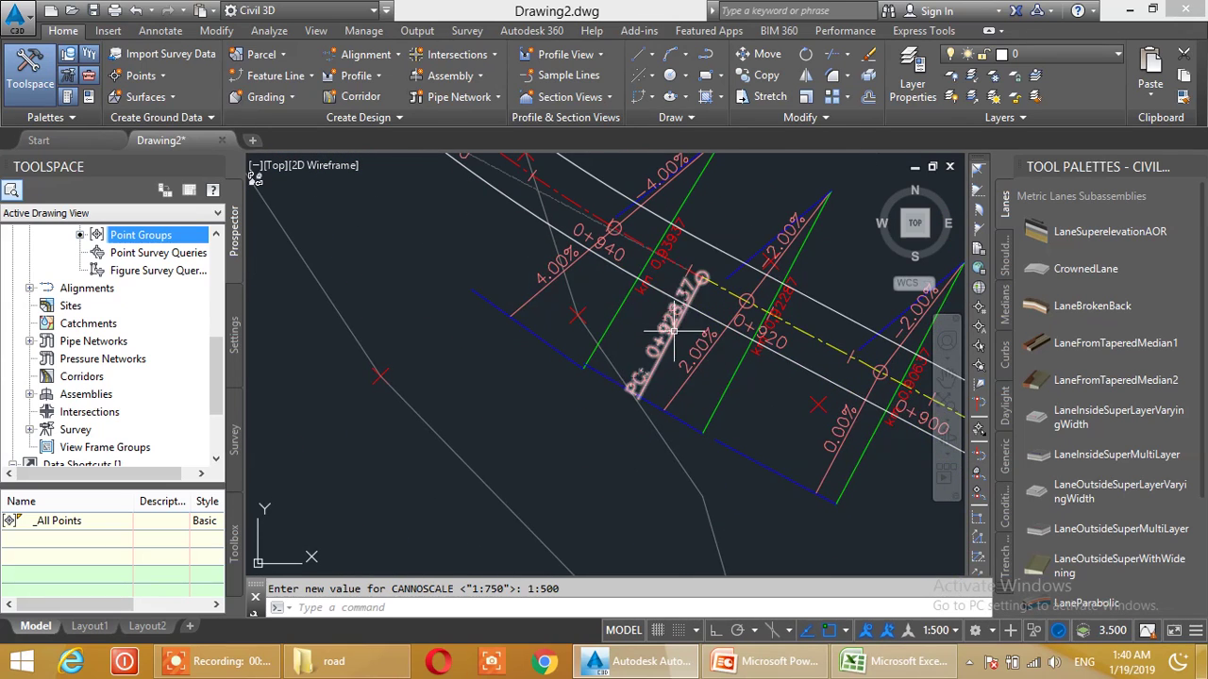
- Examine the second curve's transition-in labels, comparing the lane slopes between normal crown and full superelevation
middle_click_drag(744, 385, 562, 290)
middle_click_drag(859, 429, 781, 409)
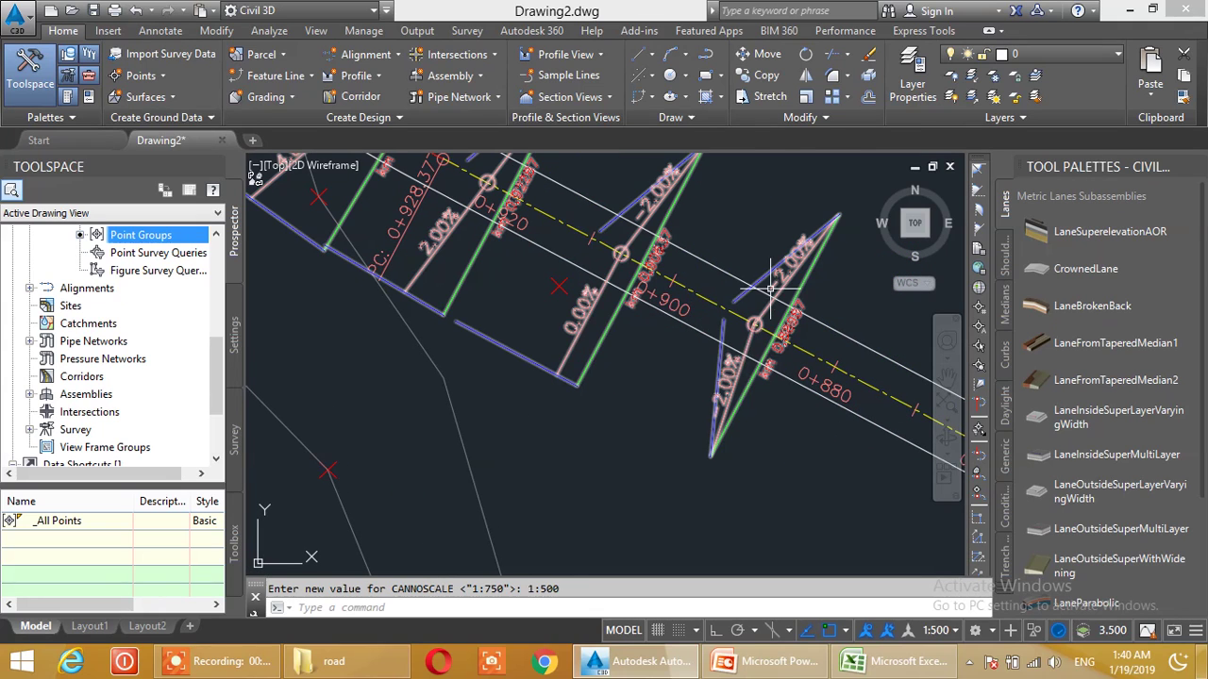
middle_click_drag(587, 337, 719, 423)
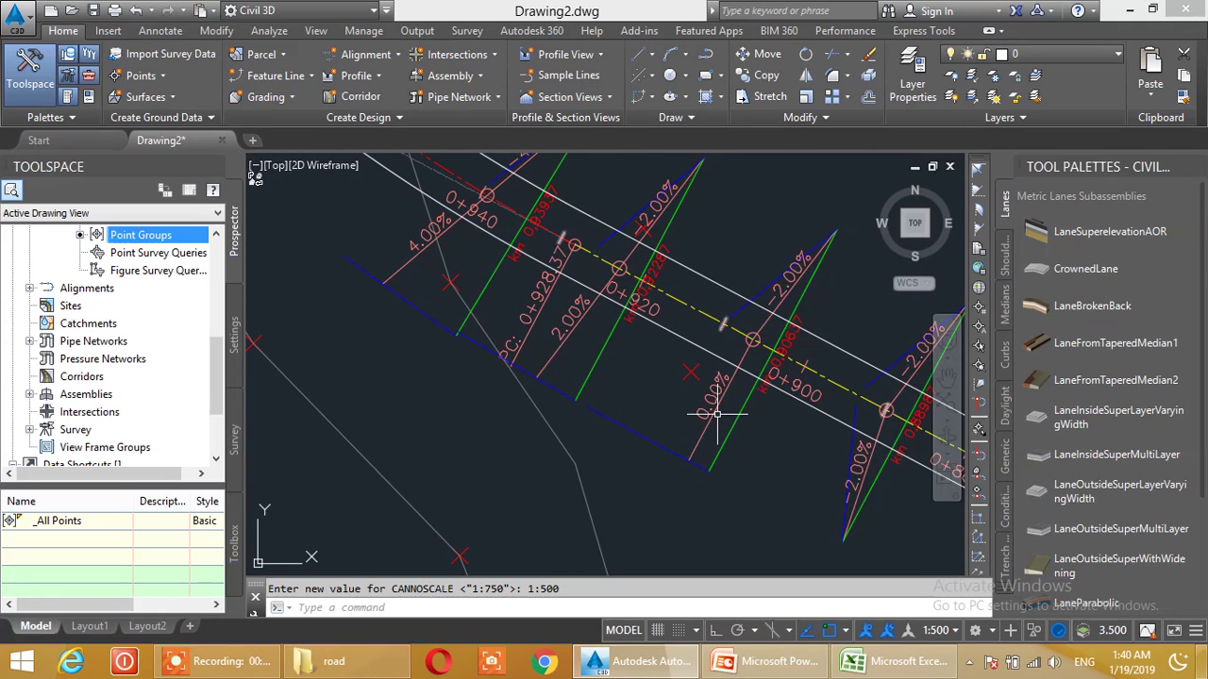
middle_click_drag(658, 352, 727, 399)
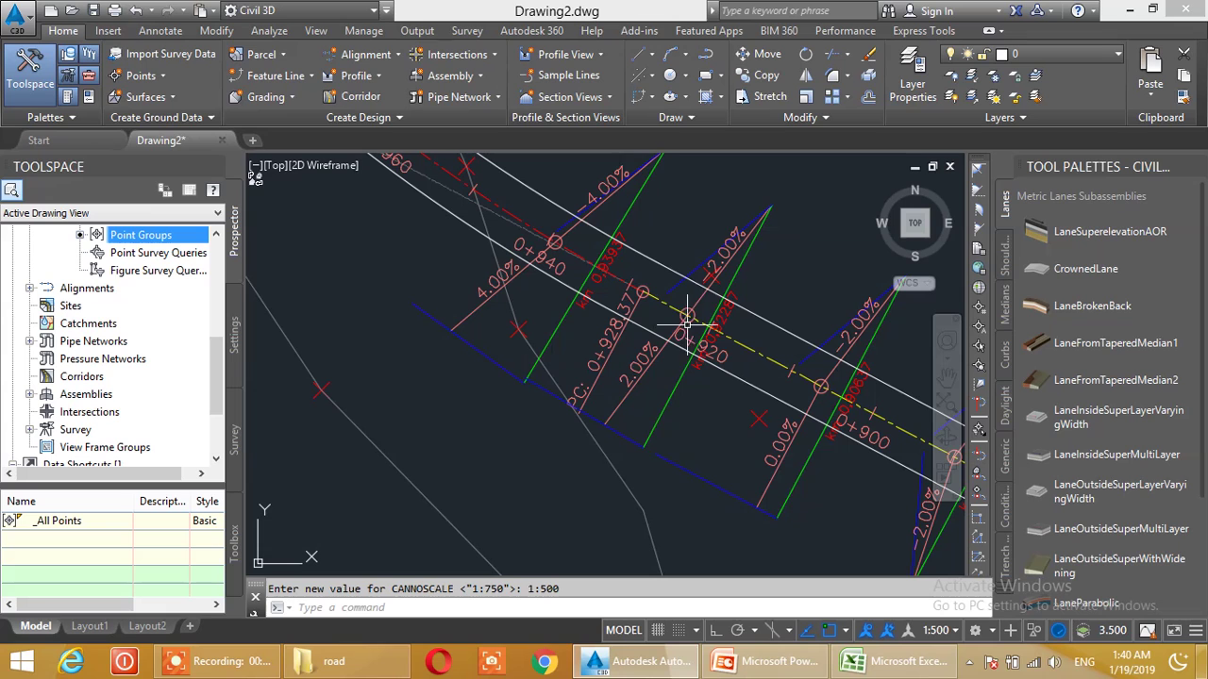
middle_click_drag(638, 376, 716, 450)
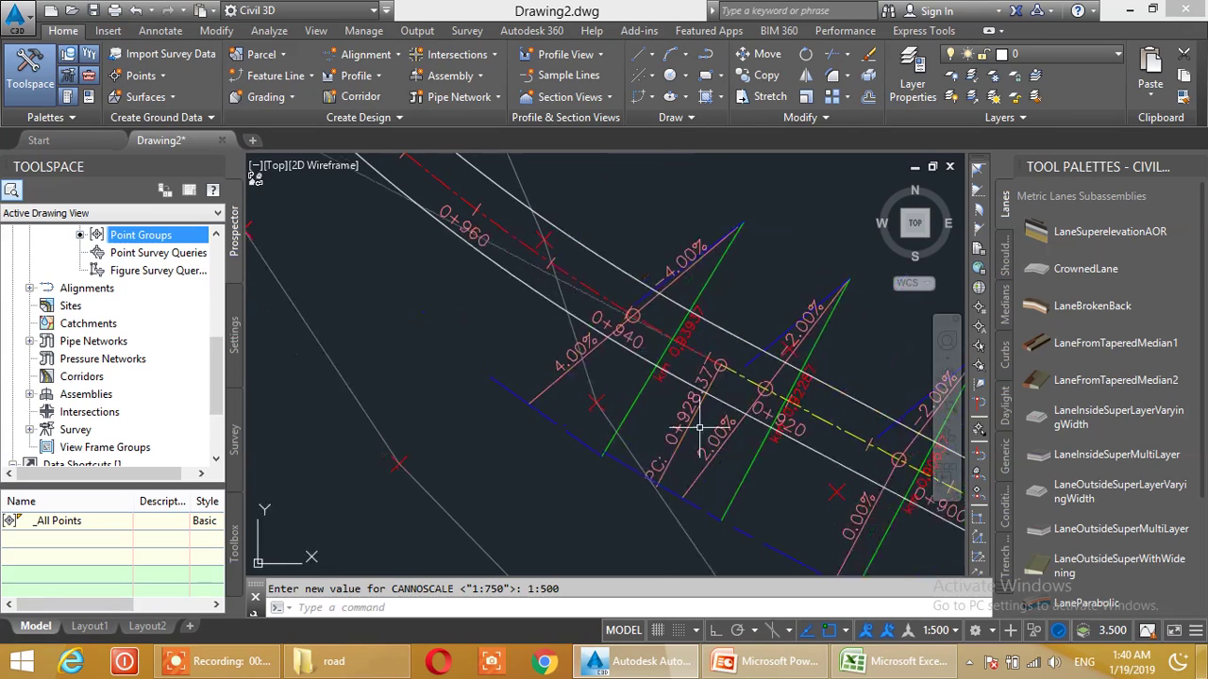
scroll(608, 381, "down", 3)
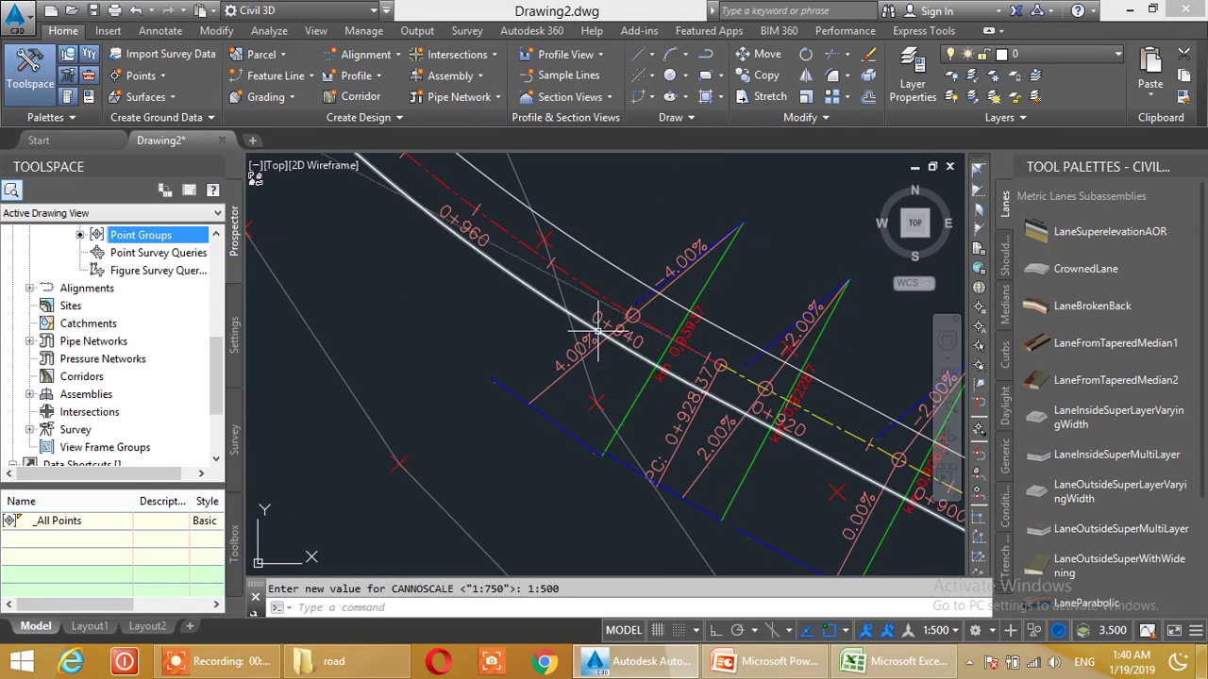
scroll(608, 380, "down", 1)
scroll(703, 358, "up", 3)
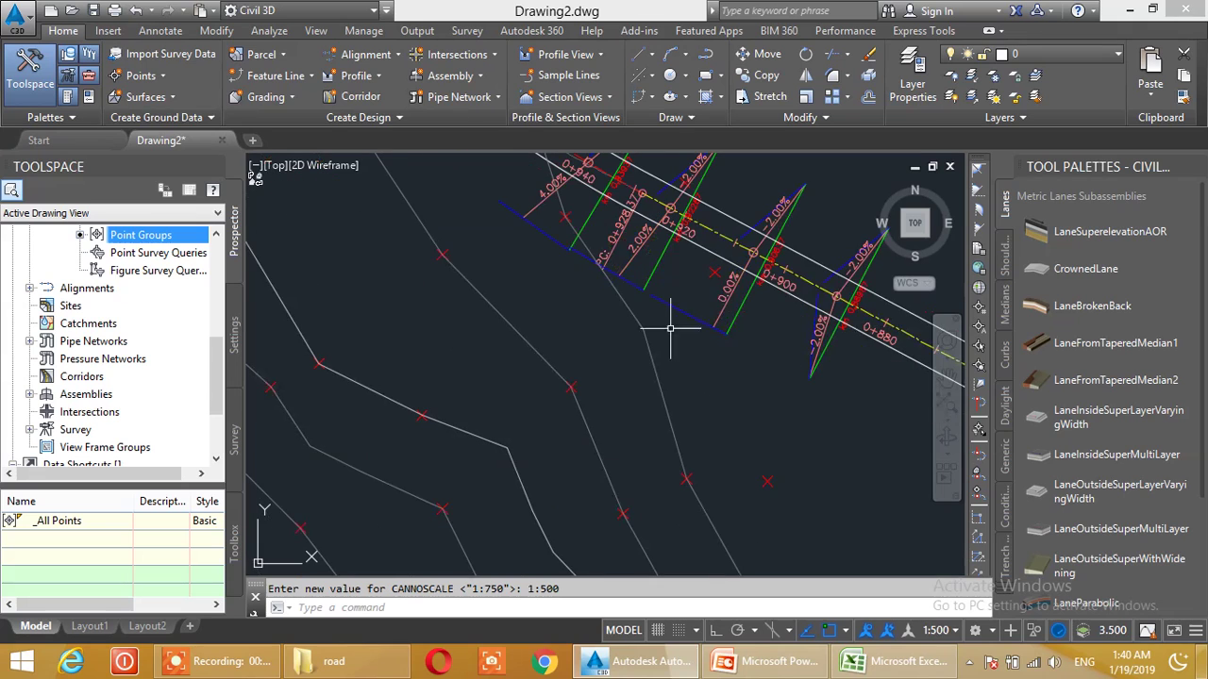
- Follow the alignment past the second curve and examine the superelevation labels at both ends of the third curve
middle_click_drag(452, 215, 575, 354)
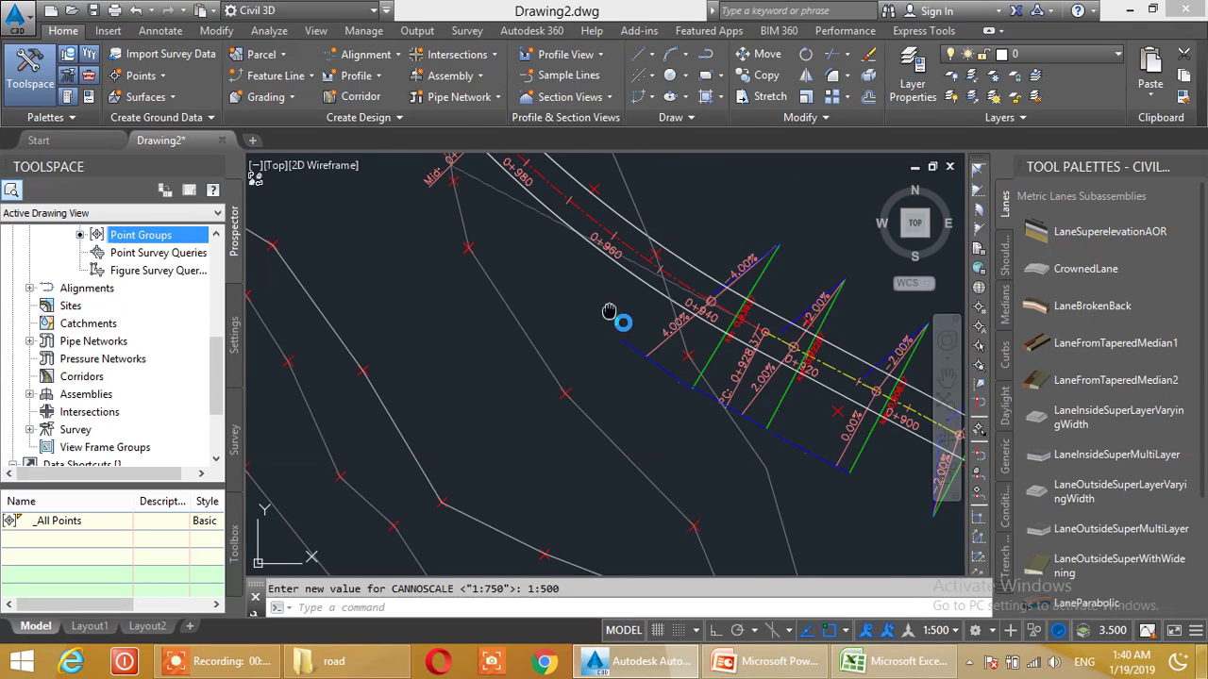
scroll(609, 368, "down", 5)
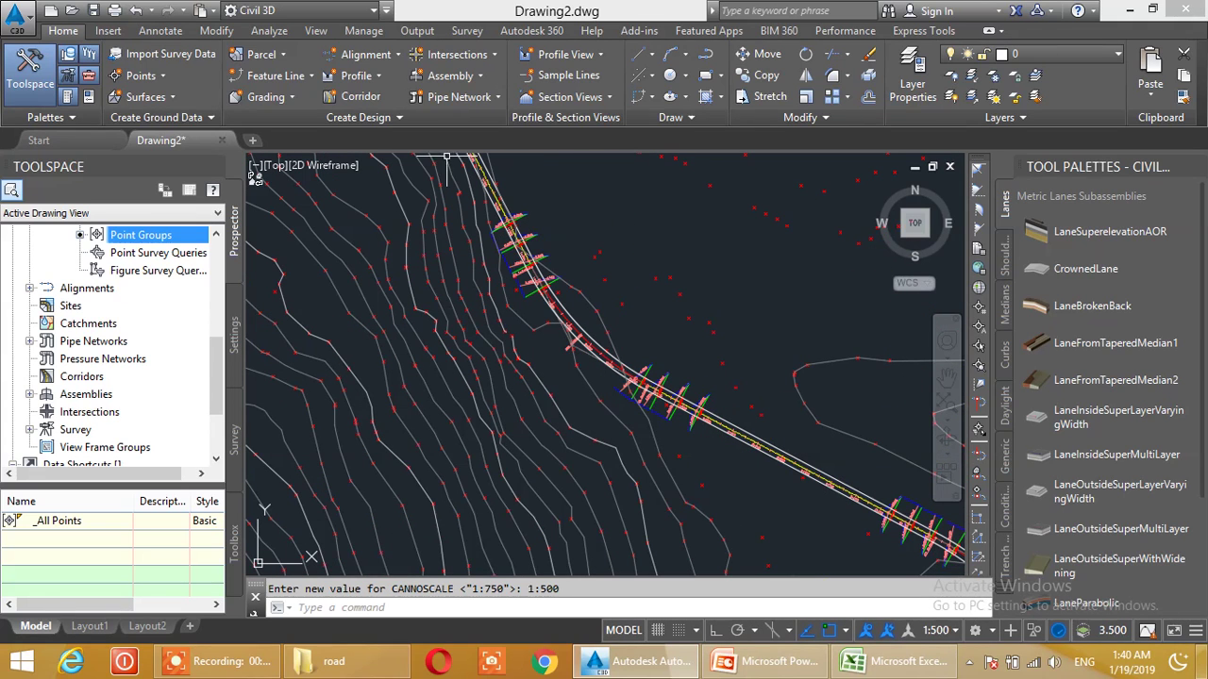
middle_click_drag(494, 220, 606, 401)
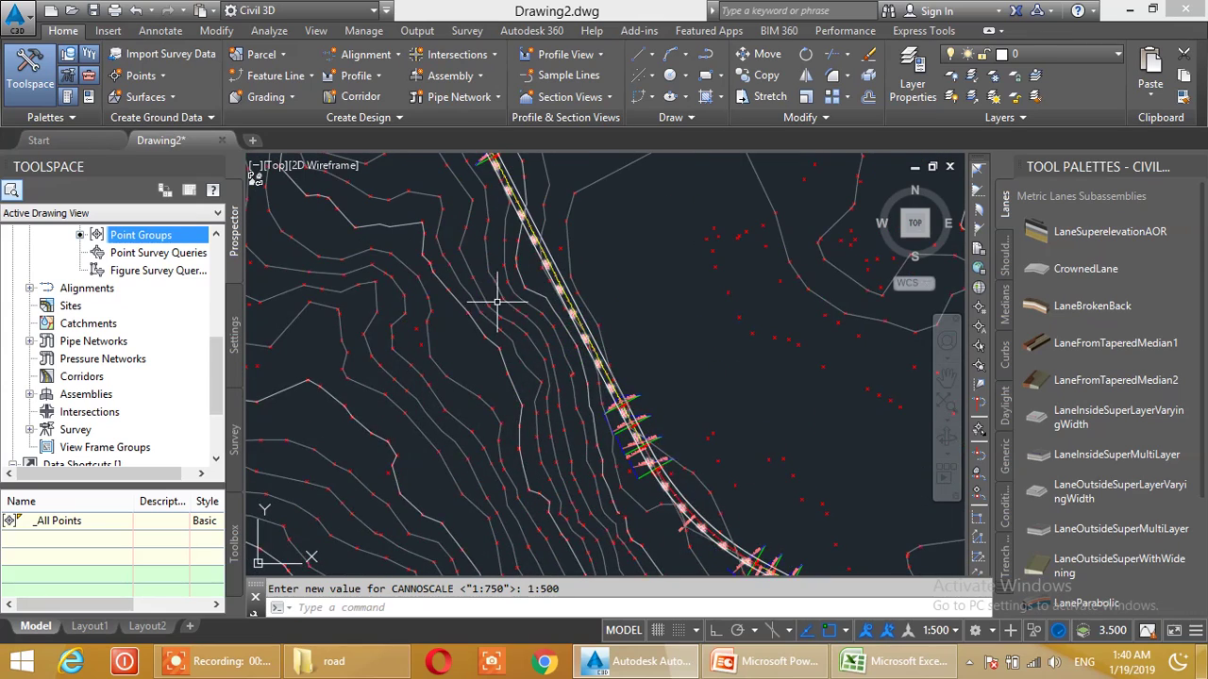
middle_click_drag(493, 283, 602, 491)
mouse_move(459, 302)
middle_mouse_down()
mouse_move(578, 466)
mouse_move(611, 356)
middle_mouse_up()
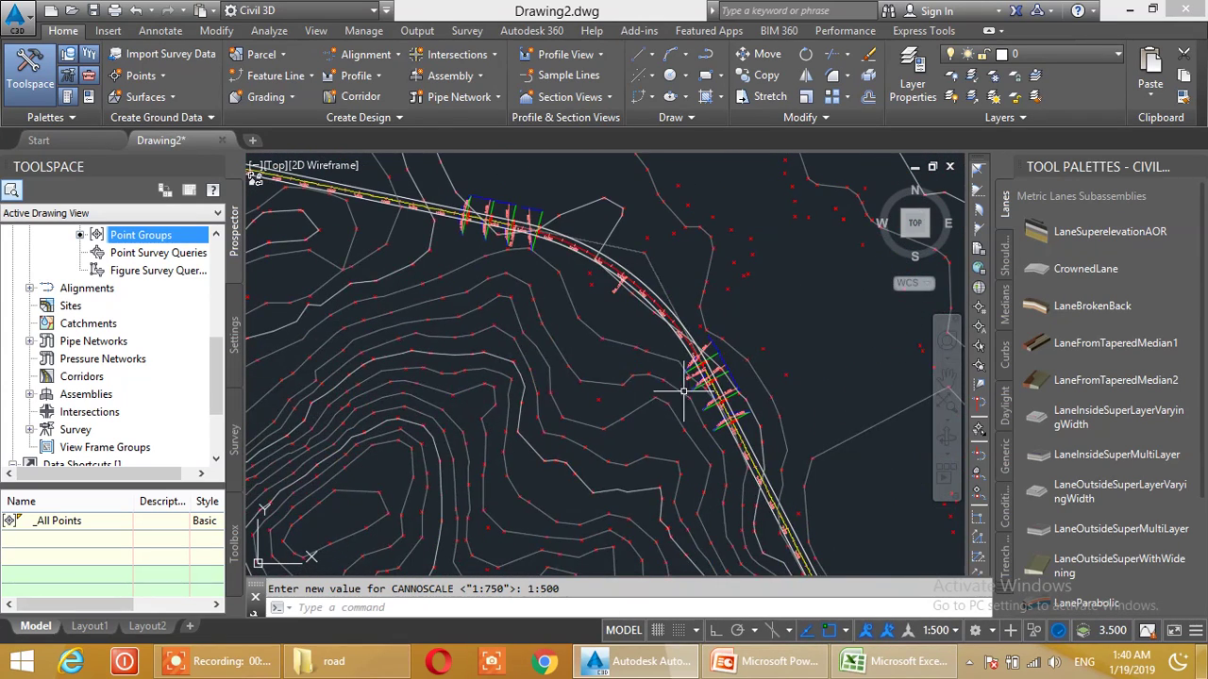
scroll(683, 388, "up", 2)
scroll(751, 404, "up", 5)
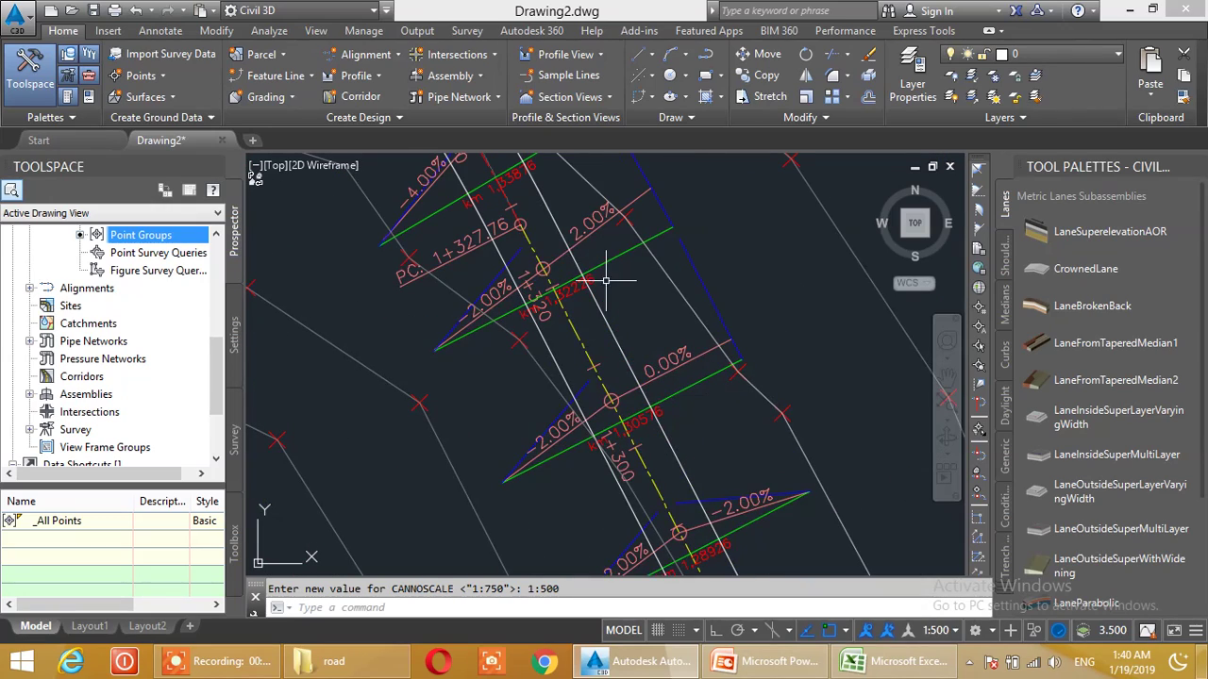
scroll(657, 424, "down", 6)
scroll(488, 337, "down", 6)
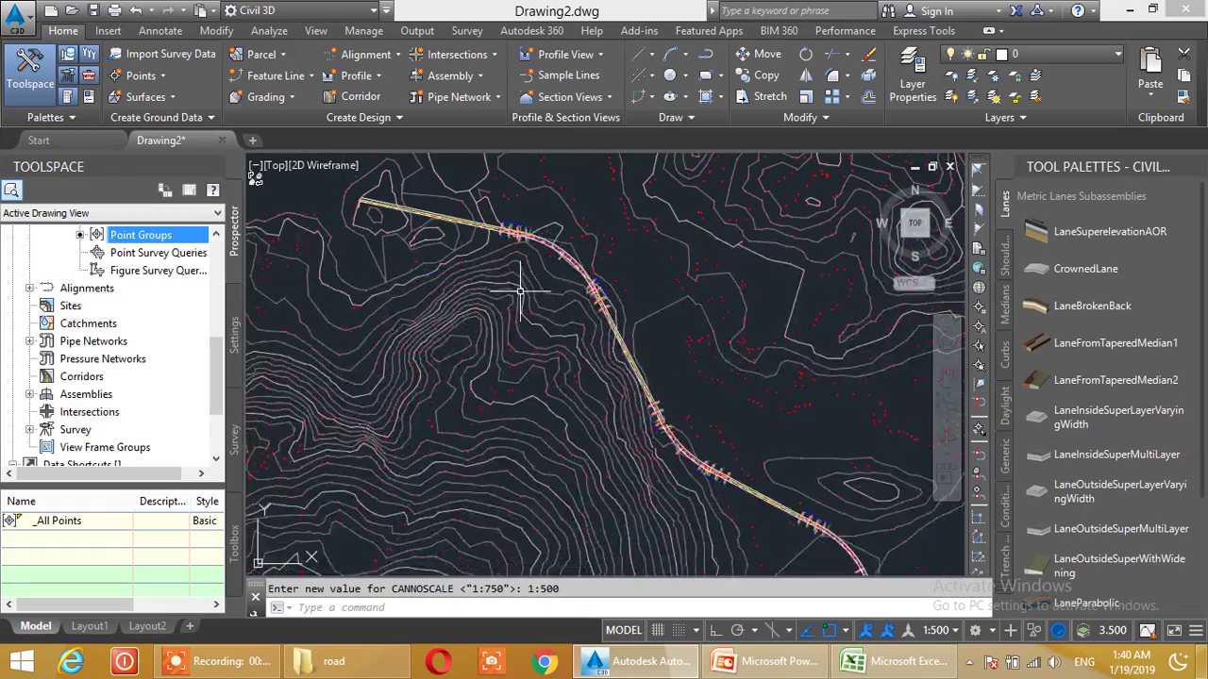
middle_click_drag(549, 349, 489, 283)
scroll(505, 303, "up", 6)
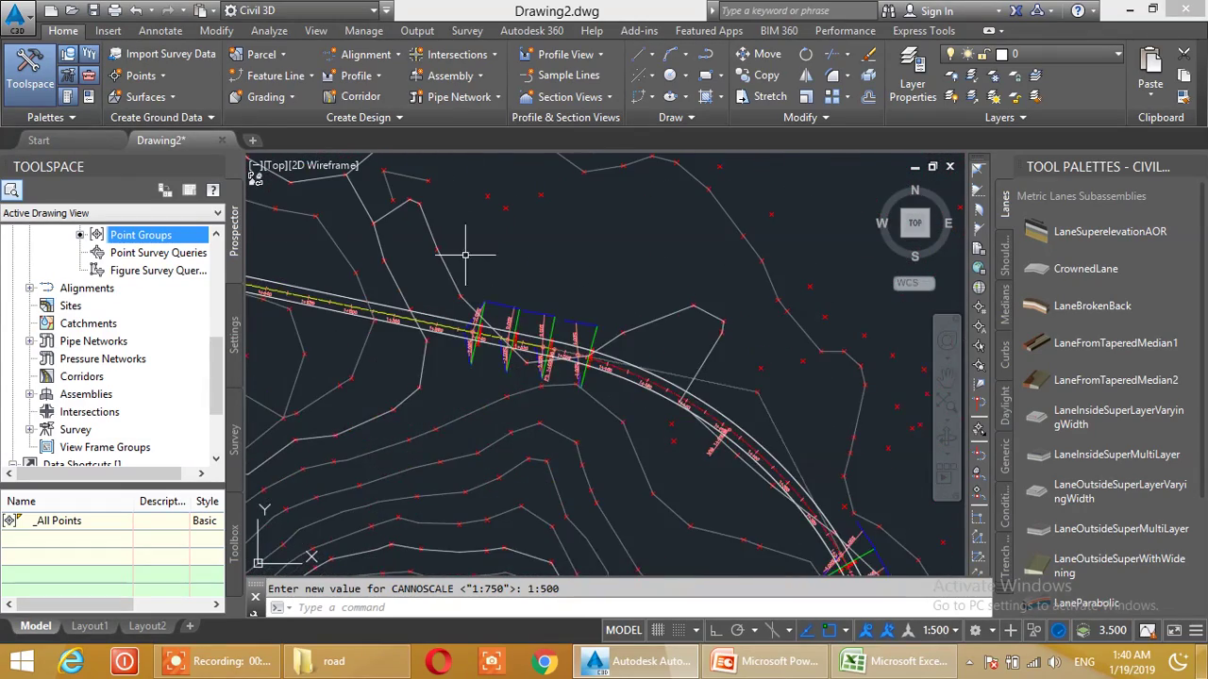
- Look over the alignment's profile view back to its start at station 0+000
scroll(472, 259, "down", 8)
mouse_move(504, 260)
middle_mouse_down()
mouse_move(538, 386)
mouse_move(519, 283)
mouse_move(518, 318)
mouse_move(518, 292)
mouse_move(603, 296)
middle_mouse_up()
scroll(526, 311, "up", 10)
scroll(535, 337, "down", 5)
scroll(516, 285, "up", 3)
scroll(512, 283, "up", 3)
scroll(515, 291, "down", 3)
scroll(460, 283, "up", 6)
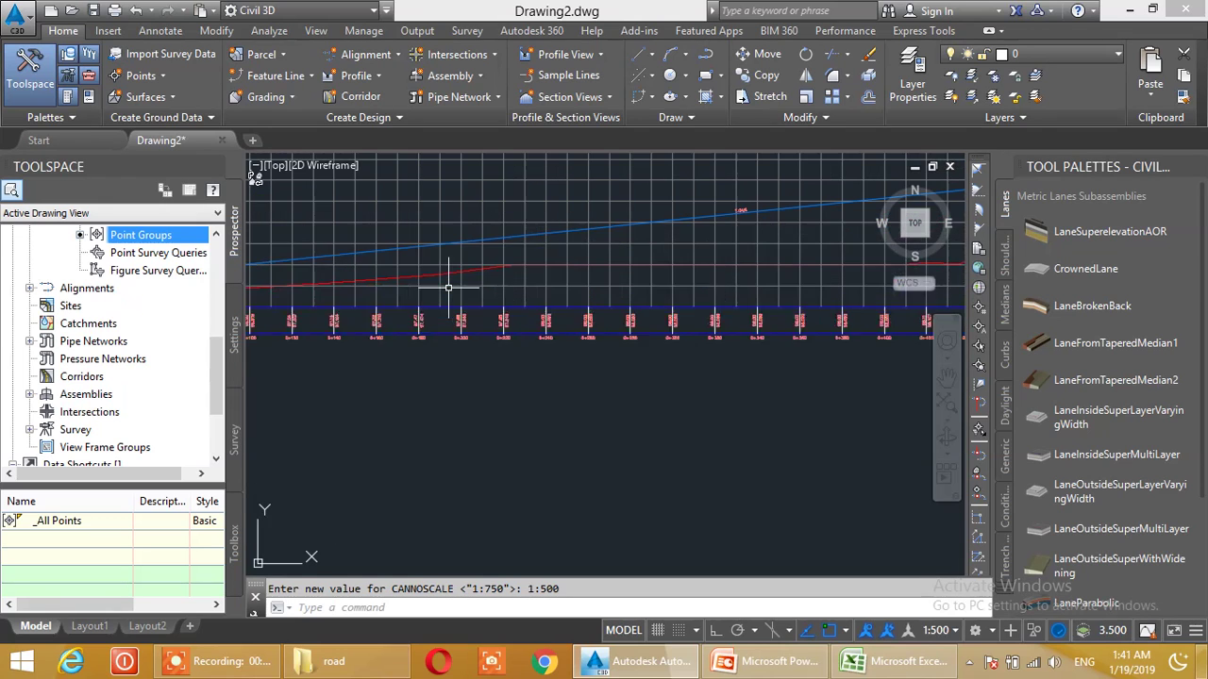
middle_click_drag(393, 289, 630, 279)
scroll(416, 306, "up", 5)
middle_click_drag(399, 307, 601, 303)
scroll(554, 291, "down", 5)
middle_click_drag(362, 302, 522, 261)
scroll(378, 353, "up", 3)
scroll(526, 371, "up", 2)
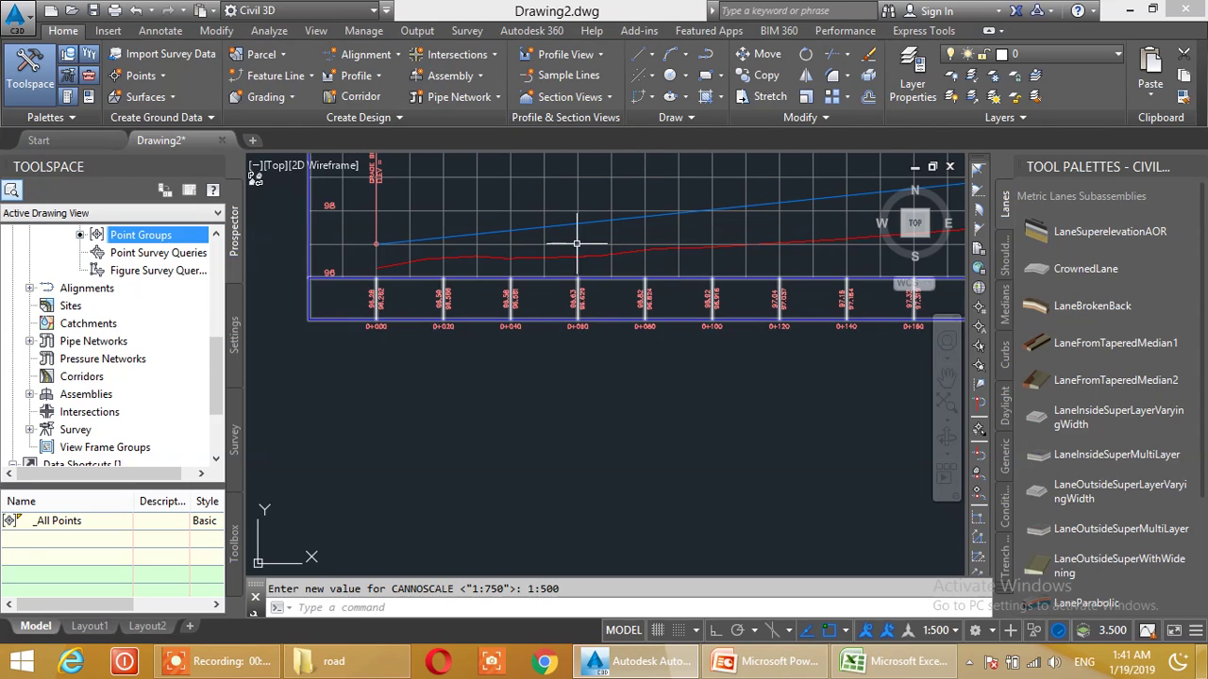
- Start creating a superelevation view for Alignment - 1, covering its full station range
scroll(623, 271, "down", 5)
scroll(618, 274, "down", 8)
middle_click_drag(691, 377, 680, 324)
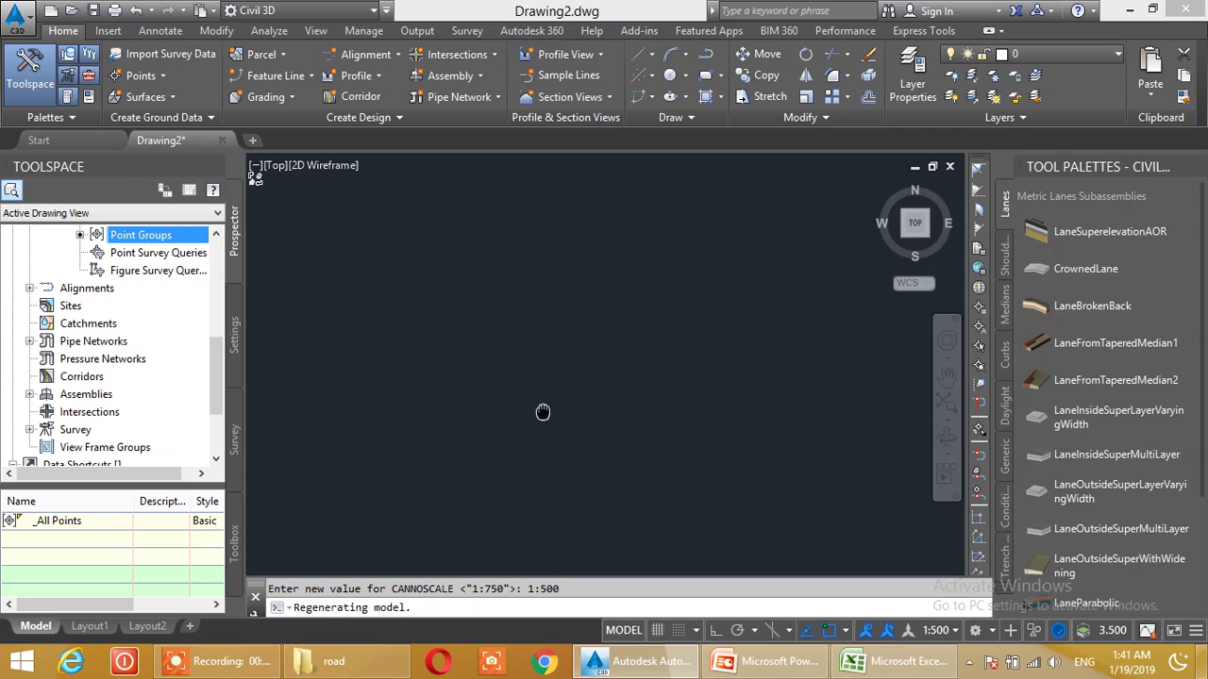
scroll(646, 359, "up", 8)
middle_click_drag(646, 360, 582, 448)
scroll(655, 343, "up", 6)
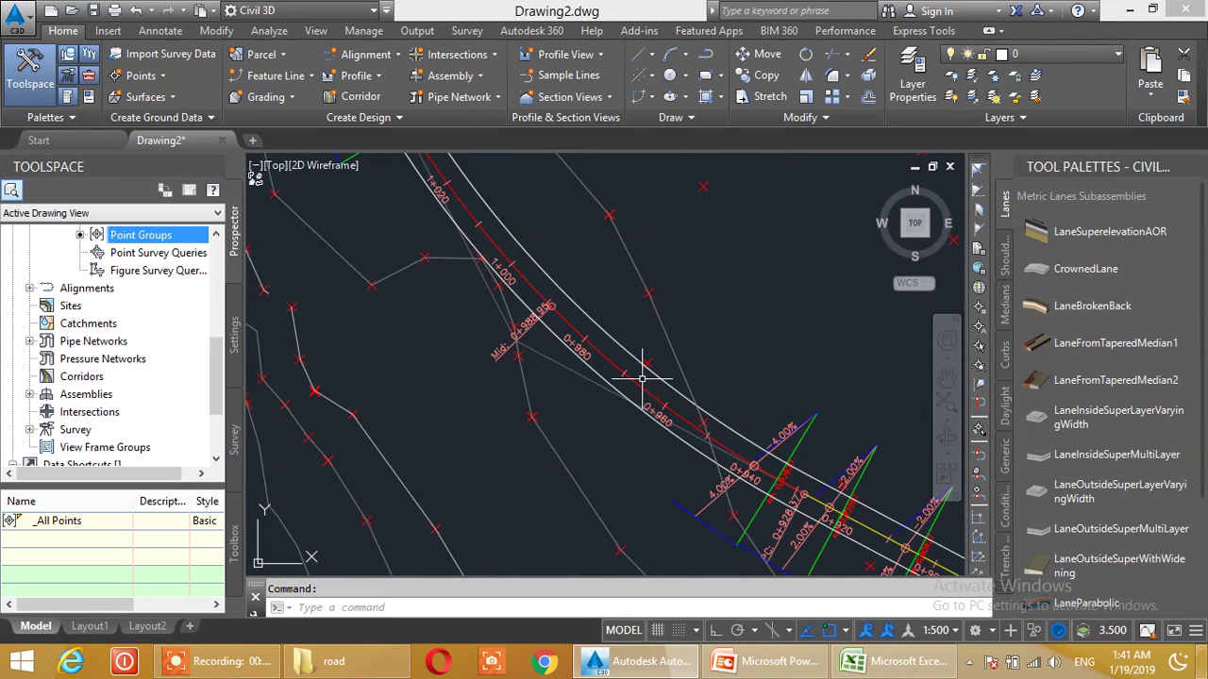
left_click(644, 384)
left_click(526, 75)
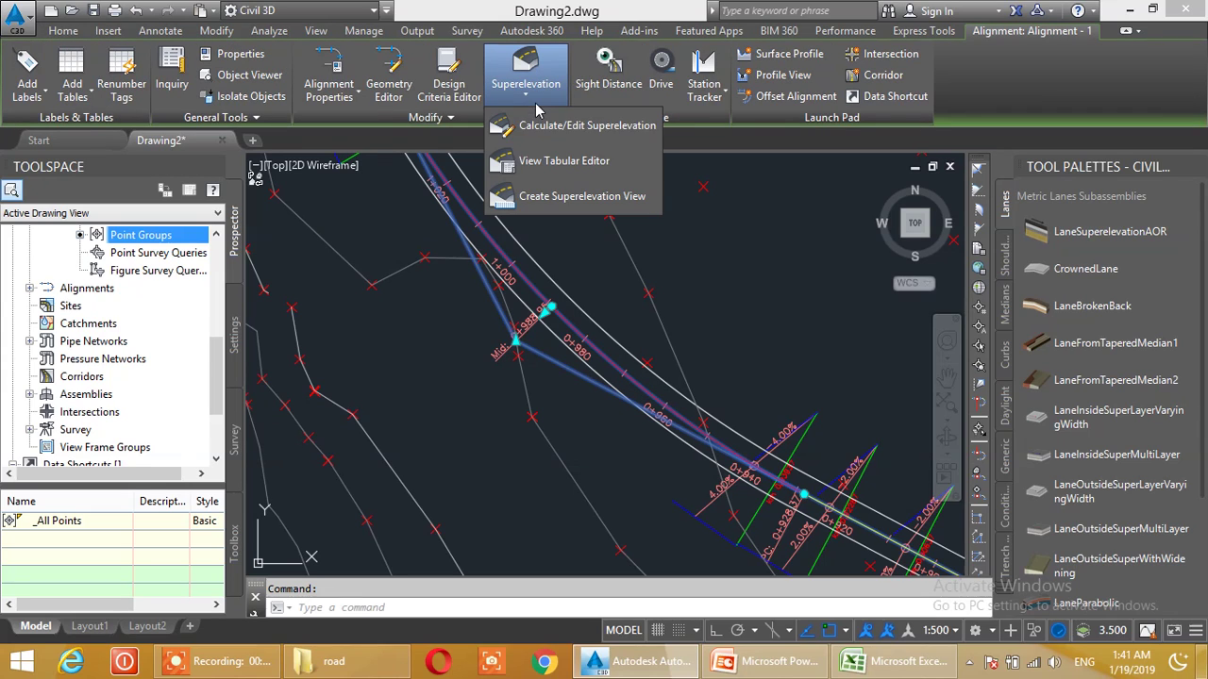
left_click(552, 196)
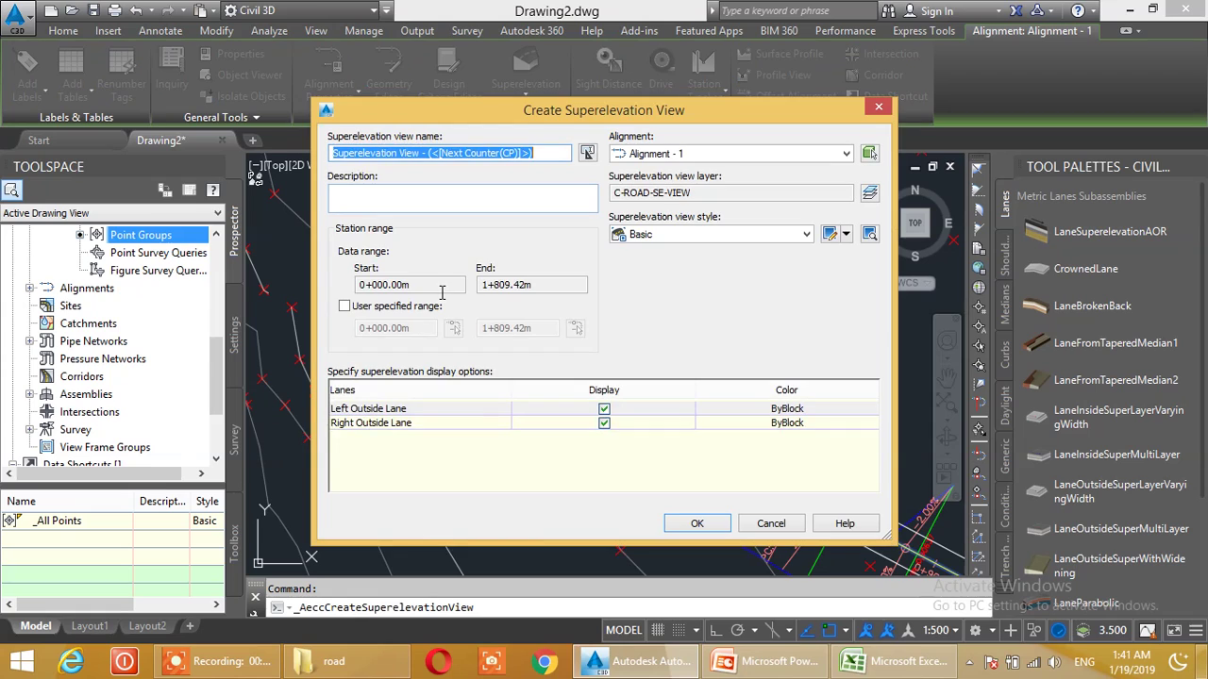
left_click(549, 162)
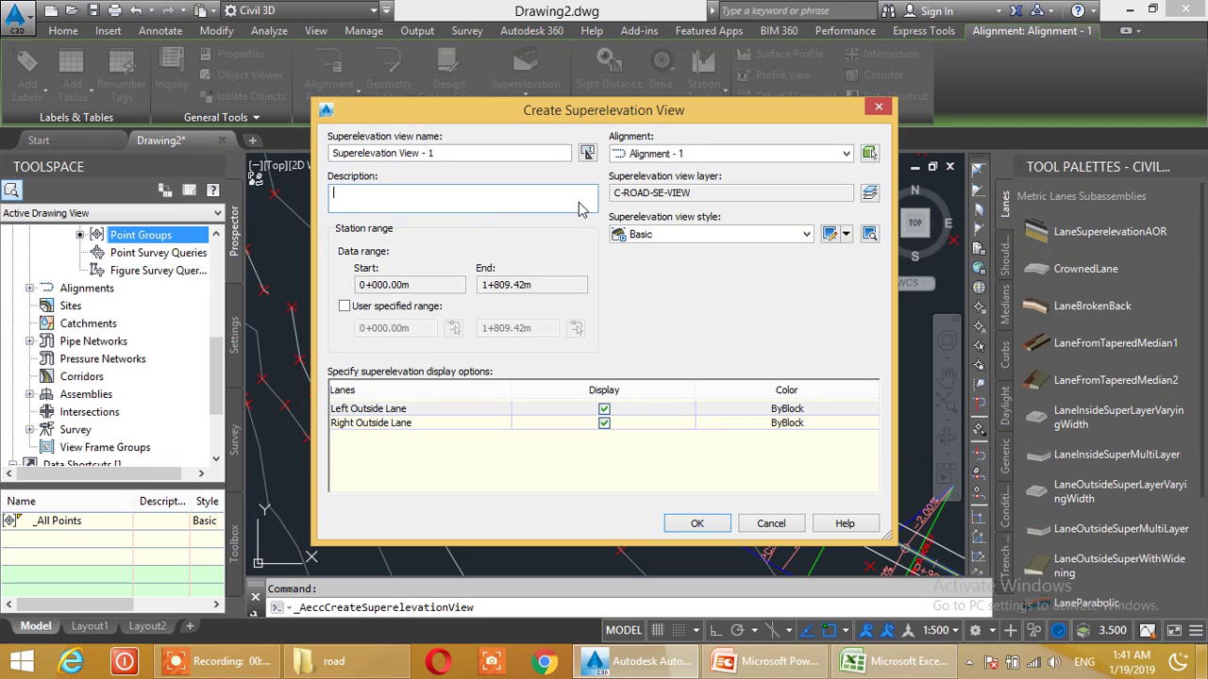
left_click(734, 155)
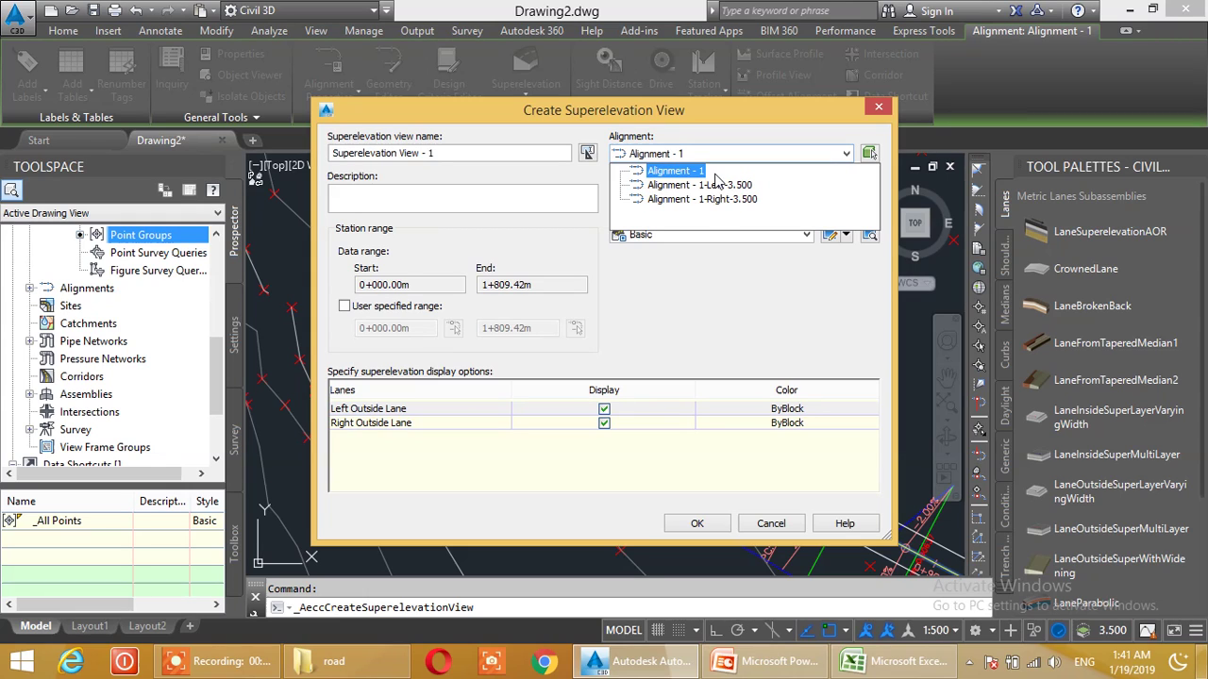
left_click(672, 172)
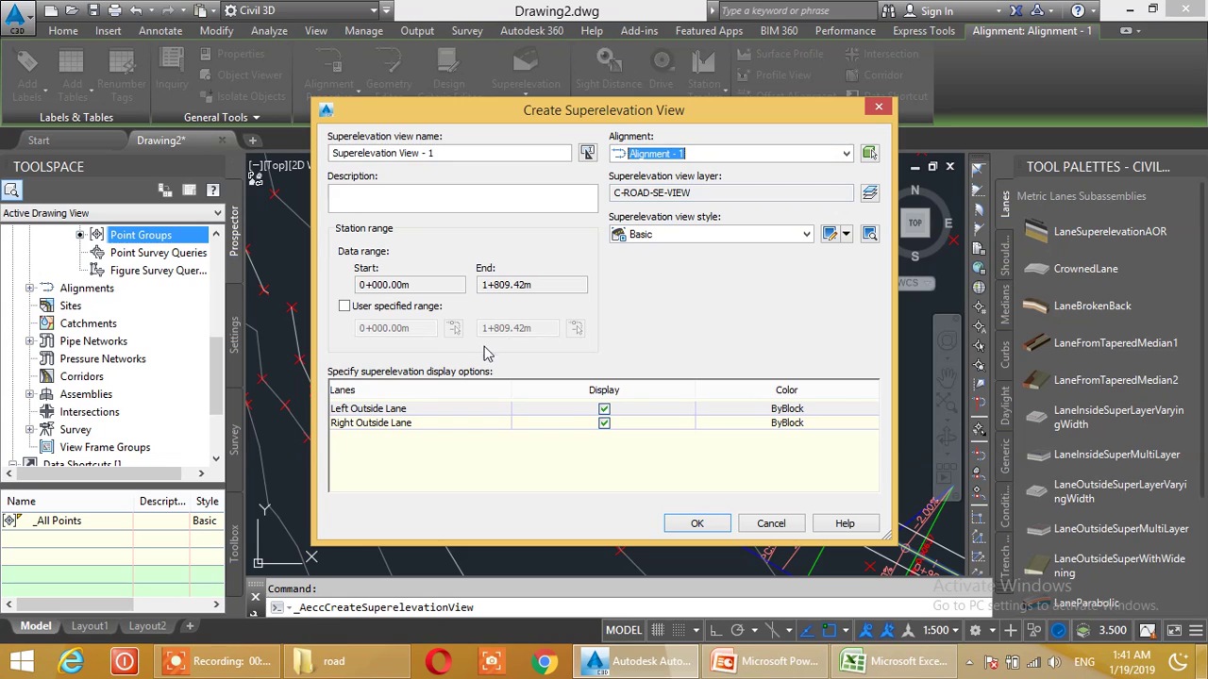
- Set the Left Outside Lane colour to red and the Right Outside Lane colour to yellow, and accept the superelevation view settings
left_click(786, 408)
left_click(786, 408)
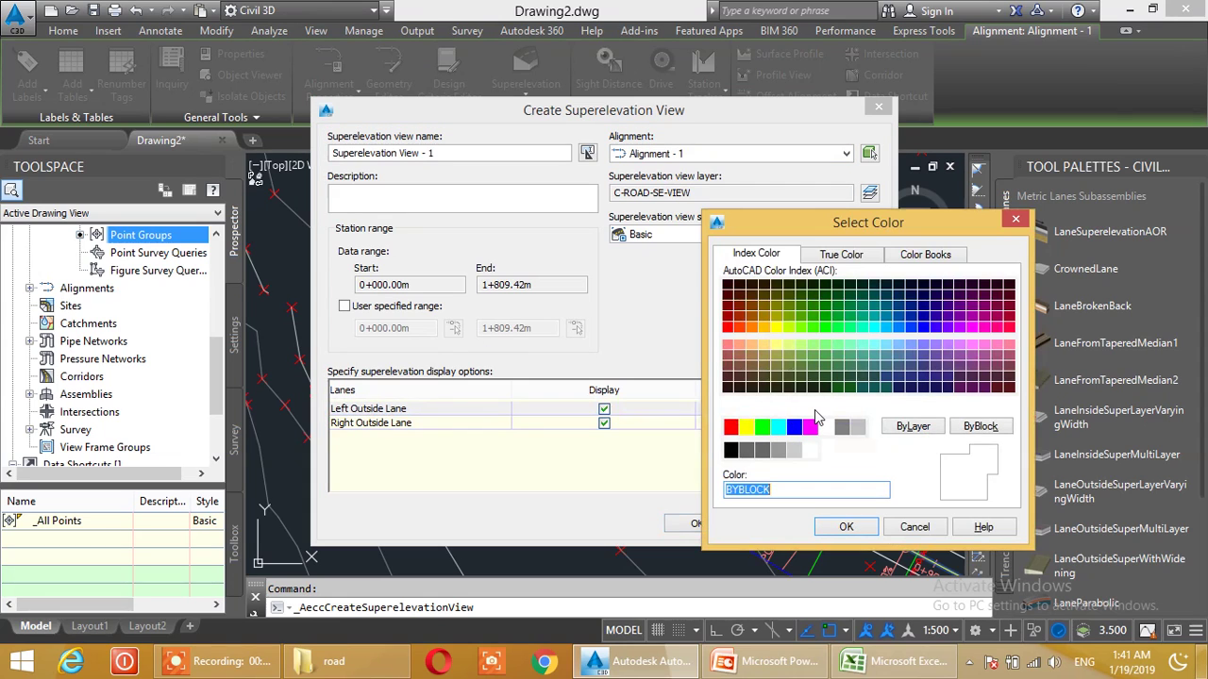
left_click(731, 428)
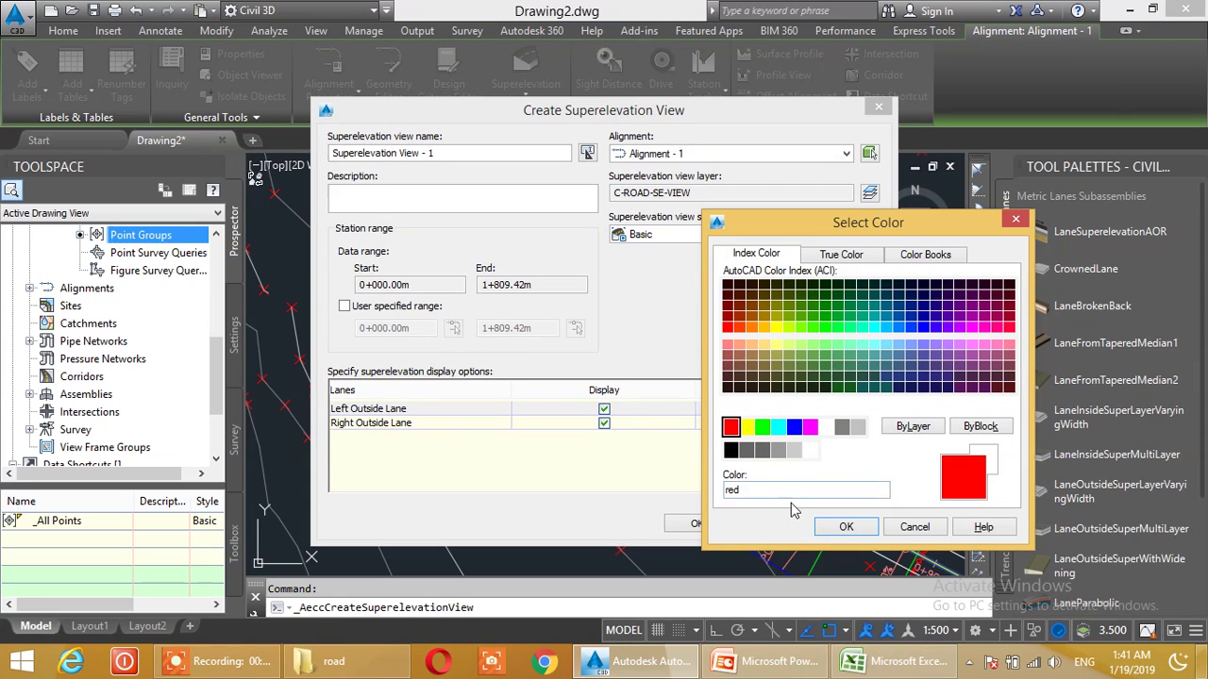
left_click(847, 528)
left_click(754, 423)
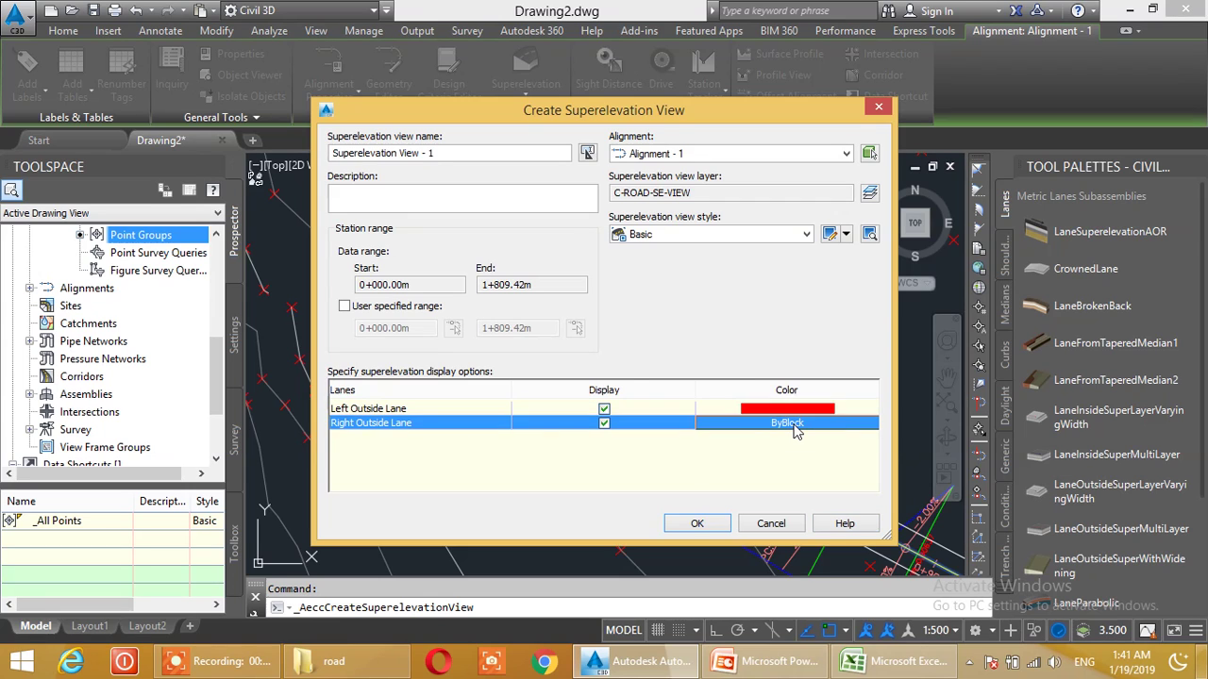
left_click(755, 424)
left_click(745, 427)
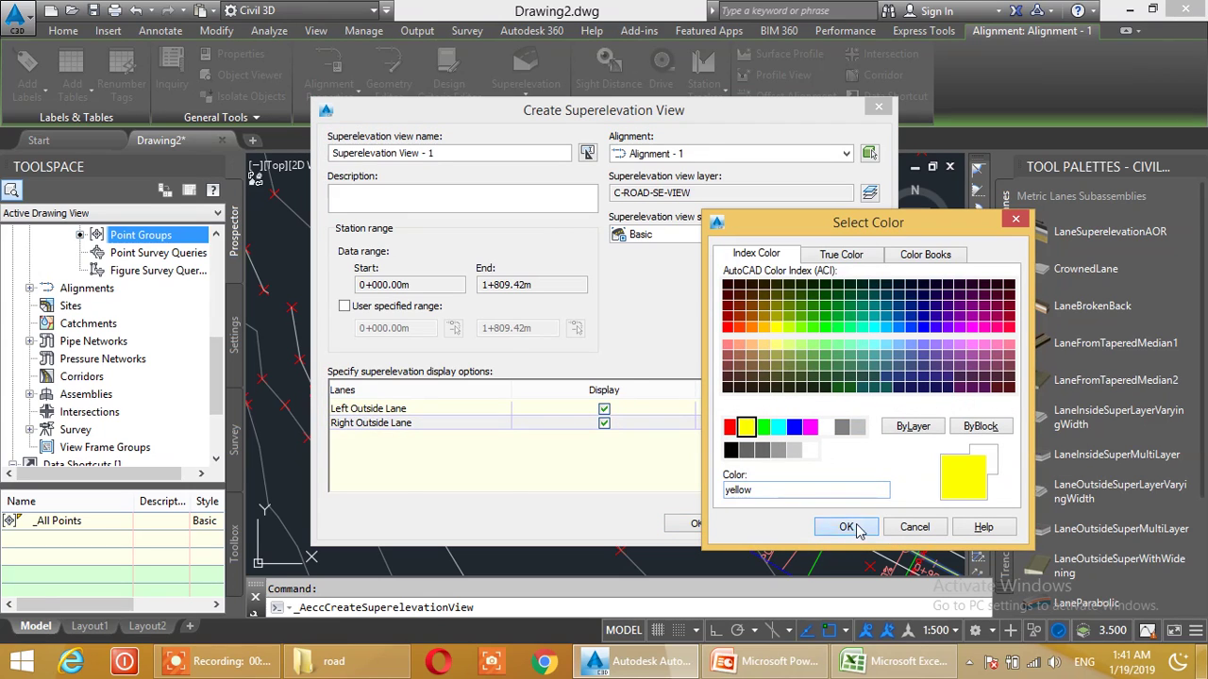
left_click(846, 527)
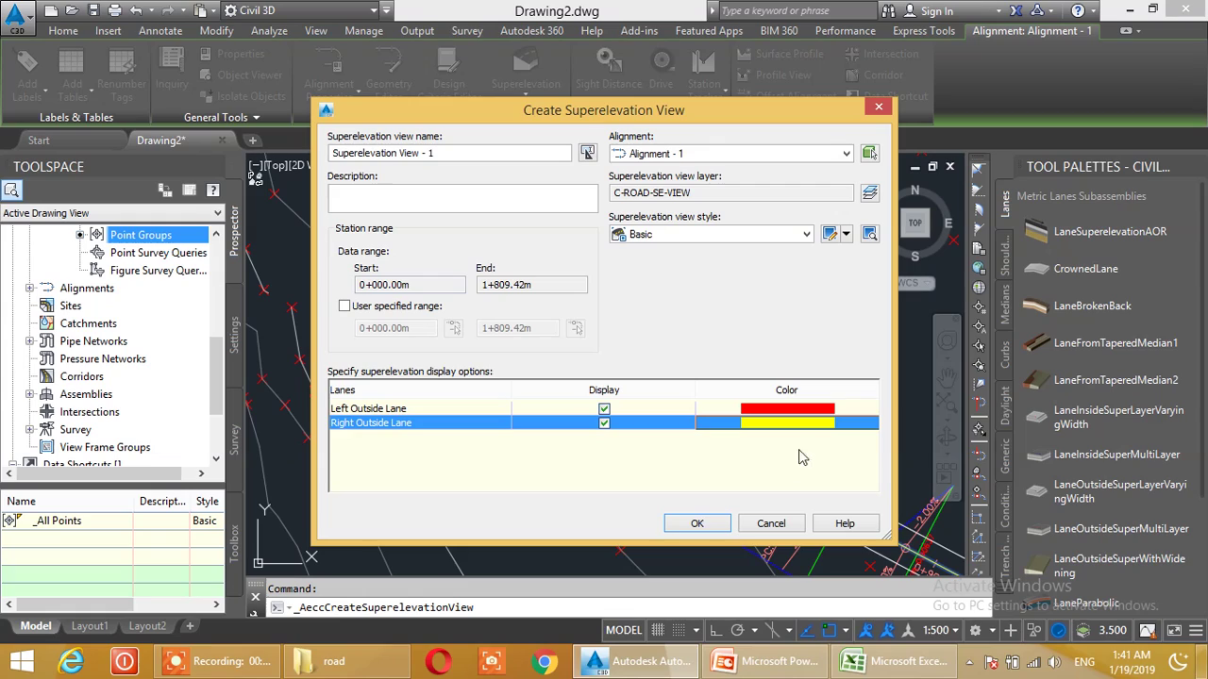
left_click(694, 524)
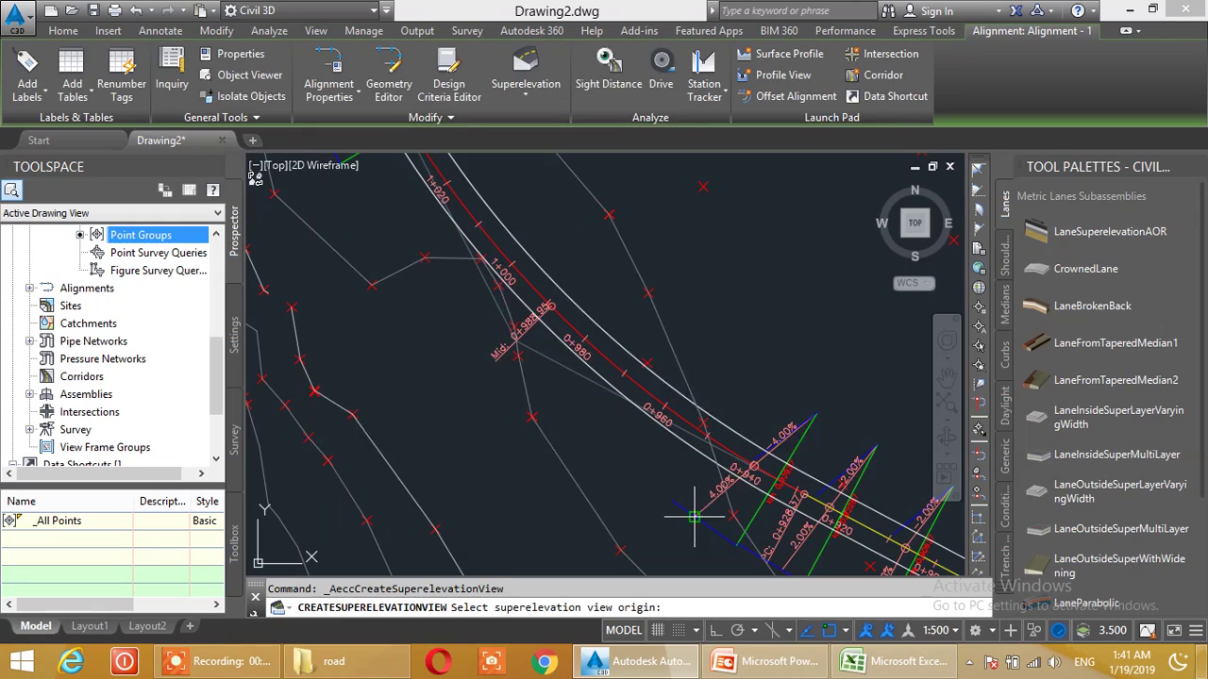
- Place the superelevation view's origin below the profile view, vertically aligned with station 0+000
scroll(477, 322, "down", 12)
middle_click_drag(476, 323, 660, 439)
mouse_move(413, 279)
middle_mouse_down()
mouse_move(635, 459)
mouse_move(484, 323)
middle_mouse_up()
scroll(493, 251, "up", 5)
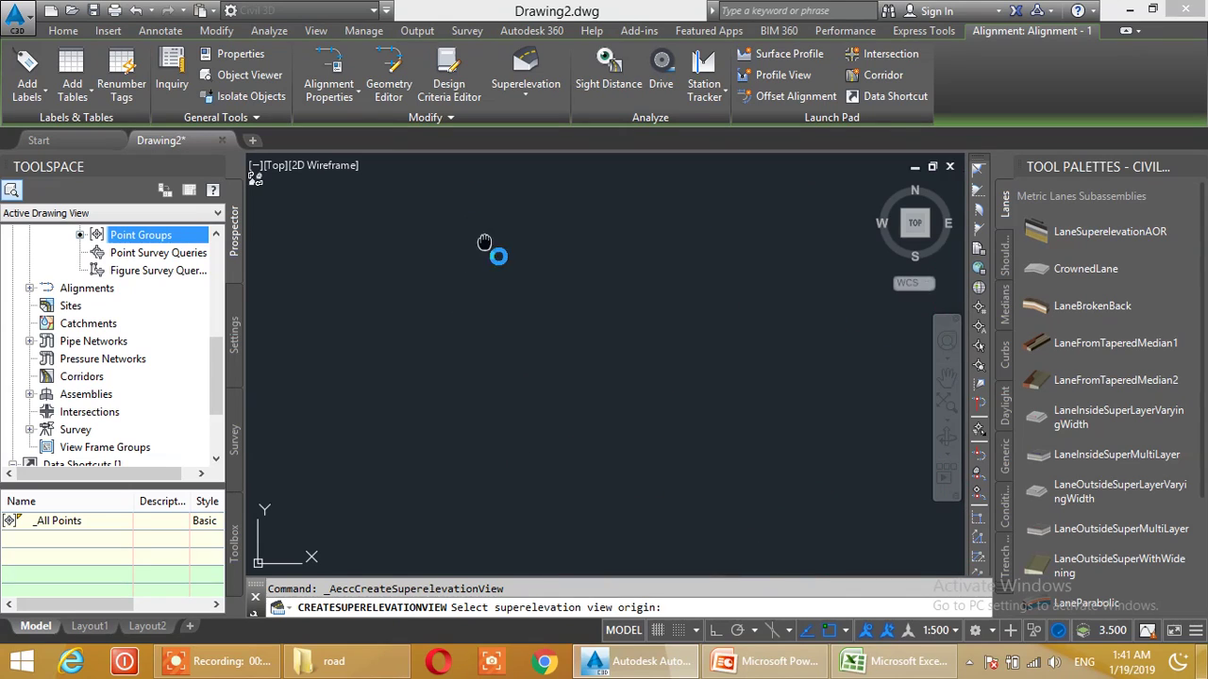
middle_click_drag(488, 245, 513, 371)
scroll(560, 386, "up", 4)
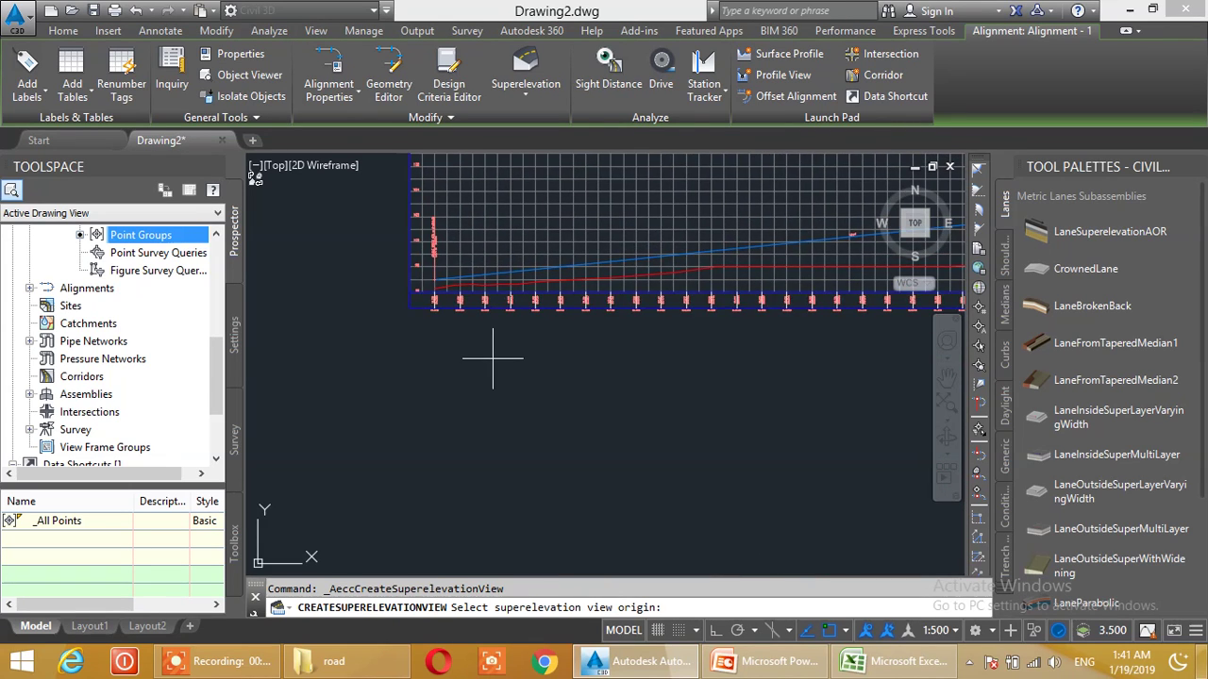
scroll(451, 329, "up", 10)
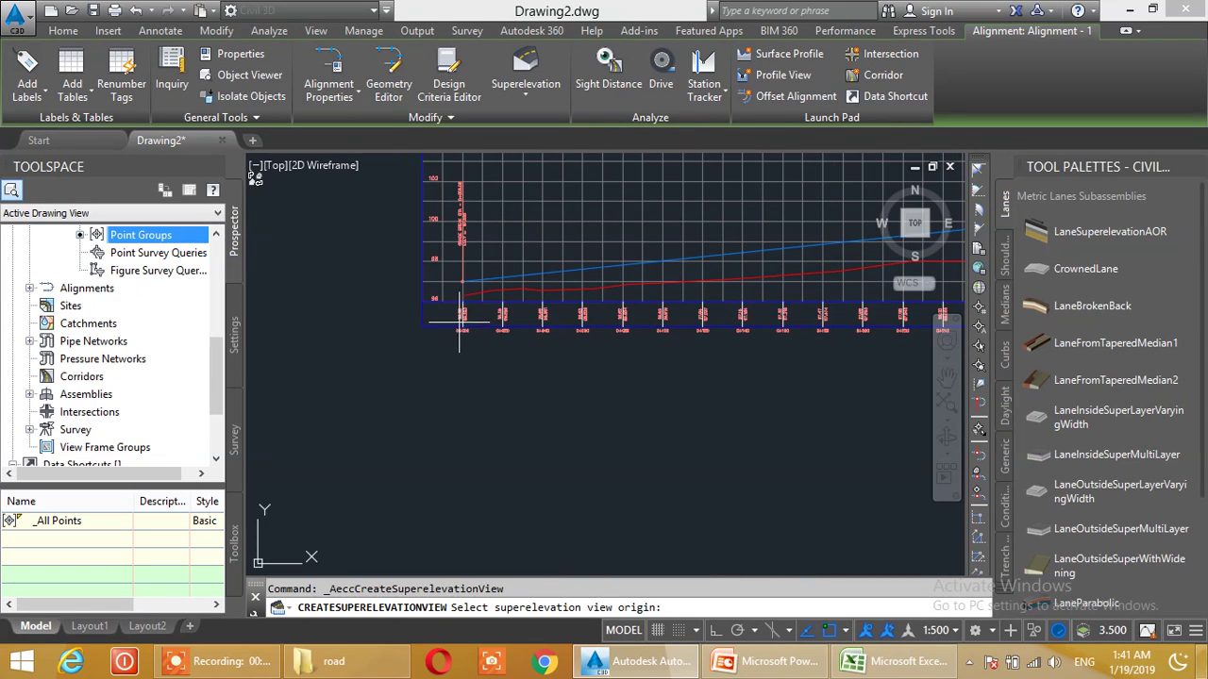
scroll(461, 326, "down", 2)
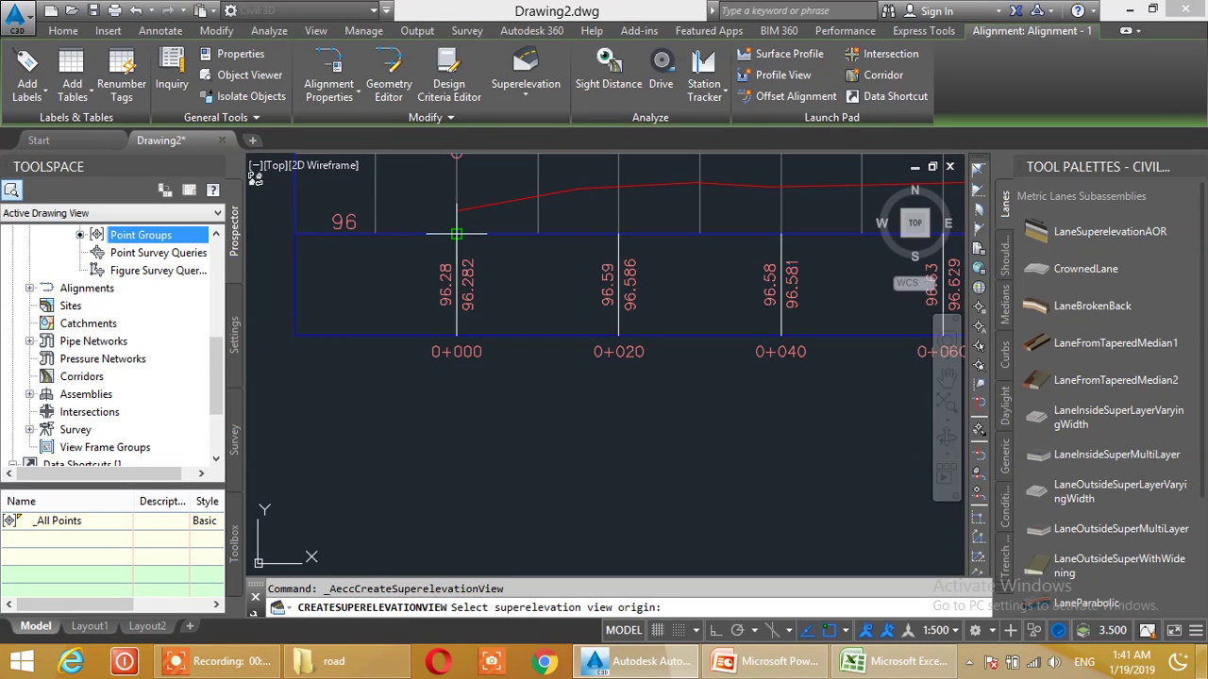
middle_click_drag(456, 515, 456, 330)
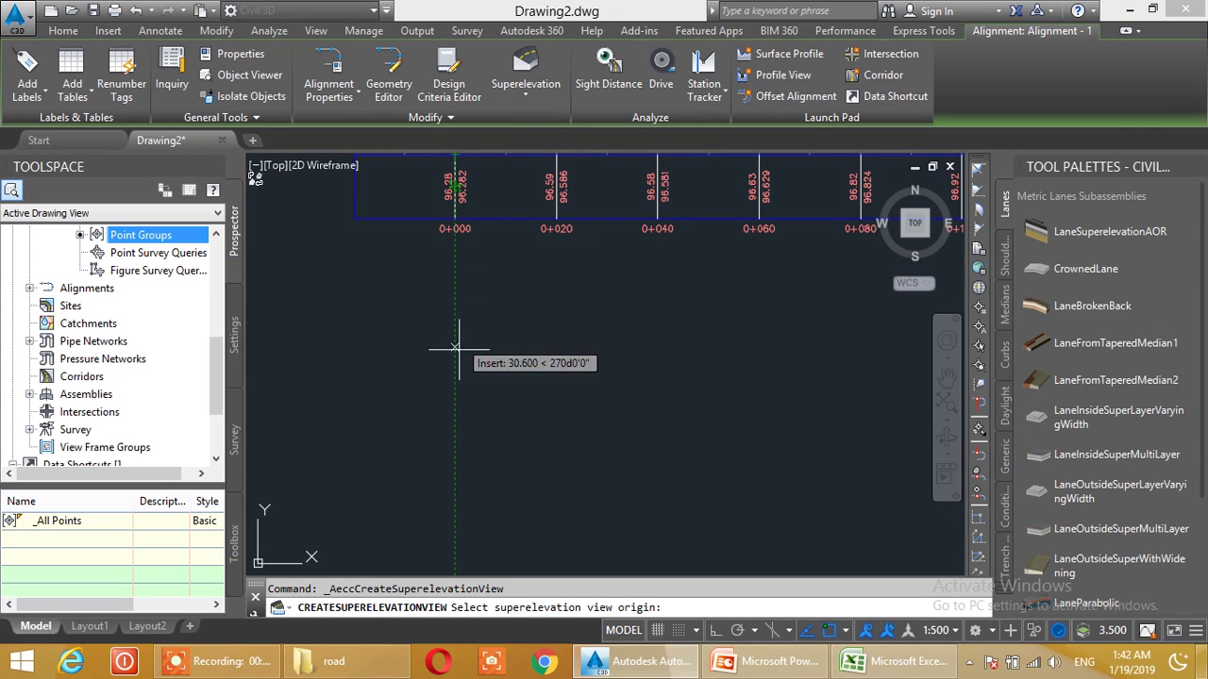
left_click(454, 434)
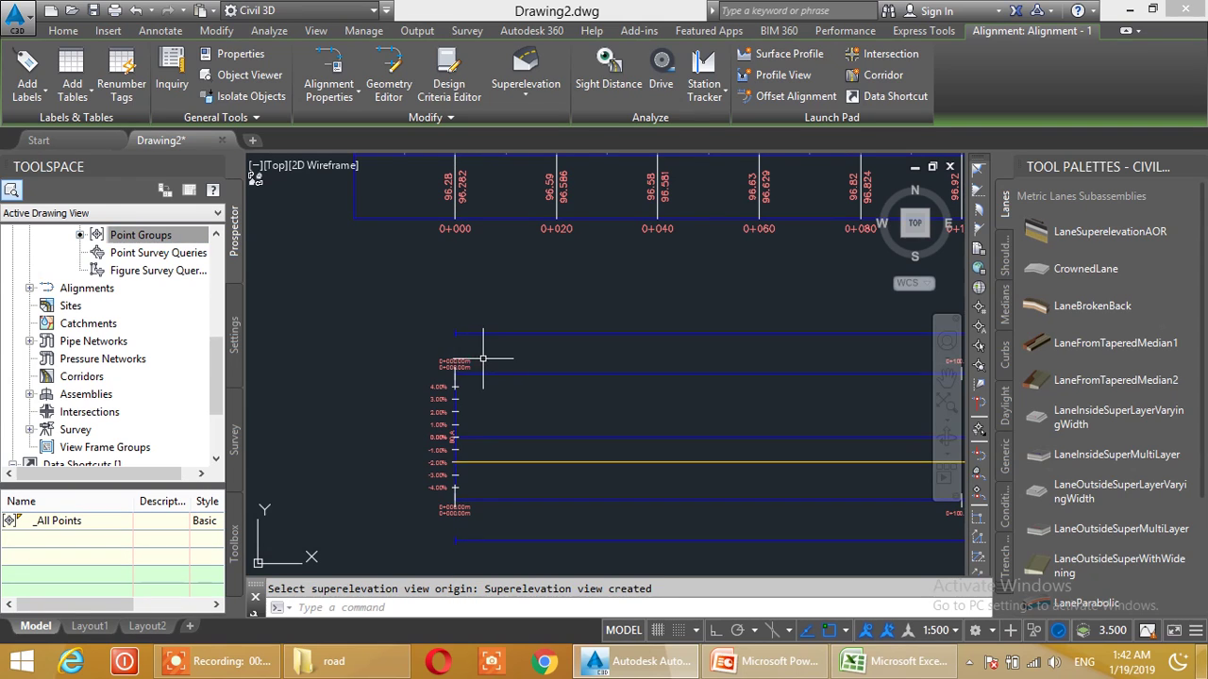
- Move the superelevation view straight up in two moves so it sits closer beneath the profile view, keeping it aligned with station 0+000
left_click(484, 374)
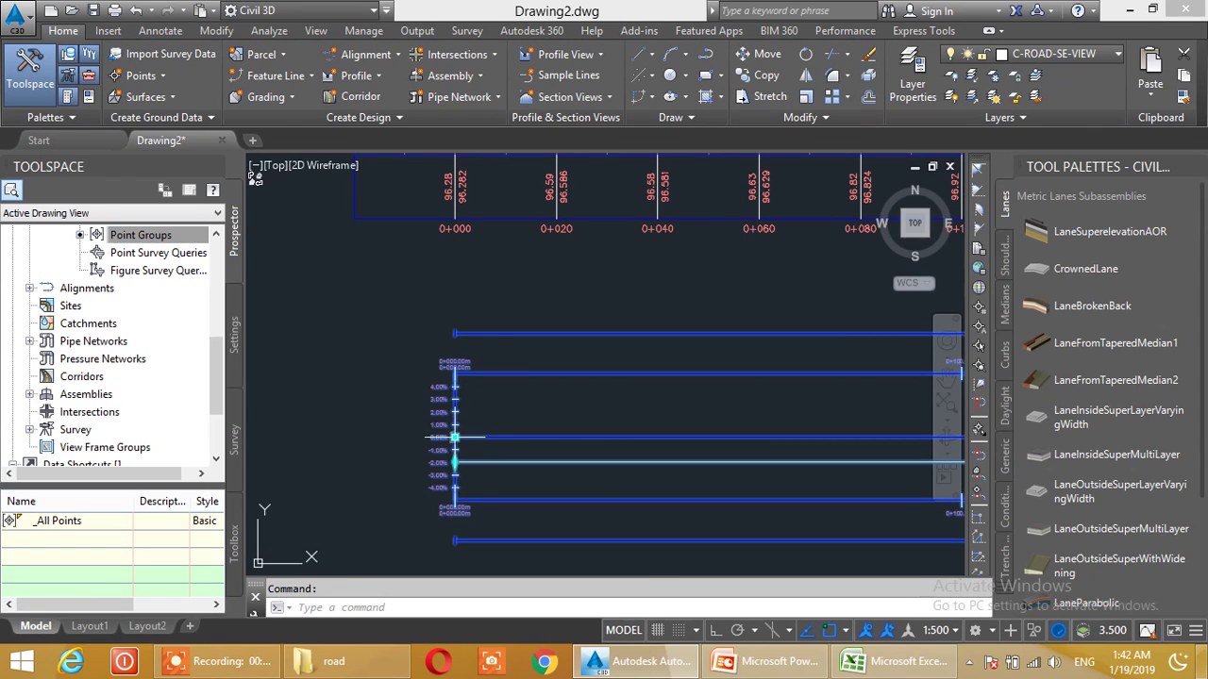
left_click(455, 437)
right_click(455, 437)
left_click(489, 208)
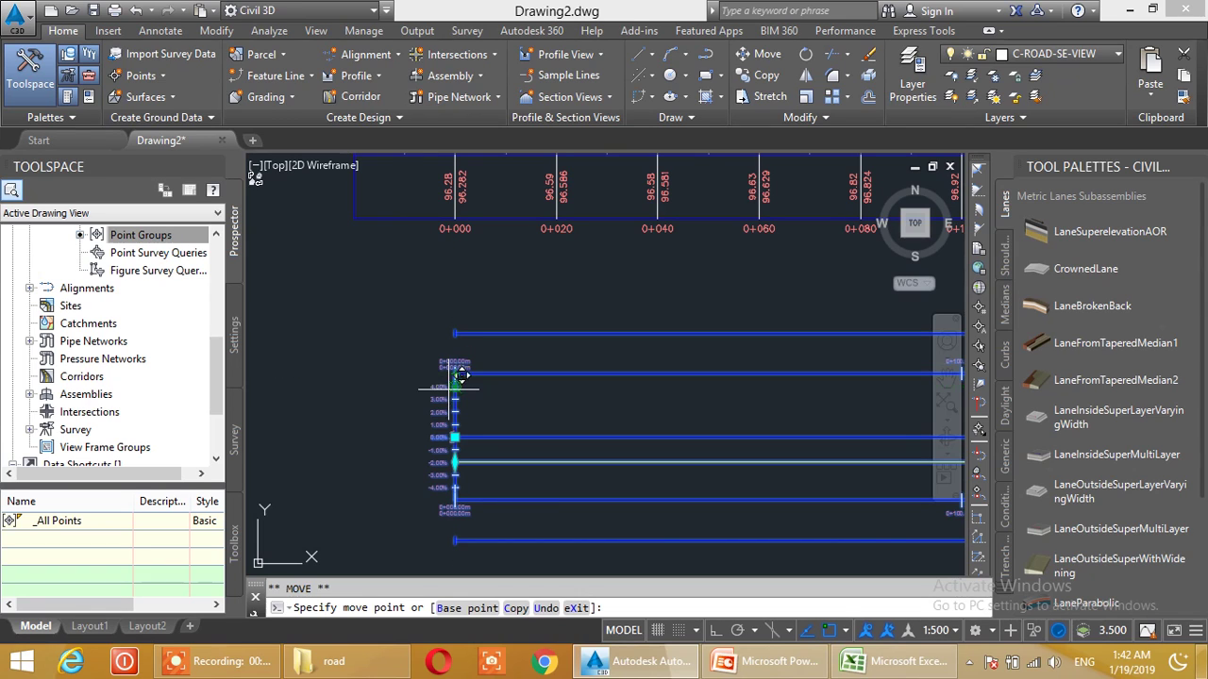
left_click(454, 400)
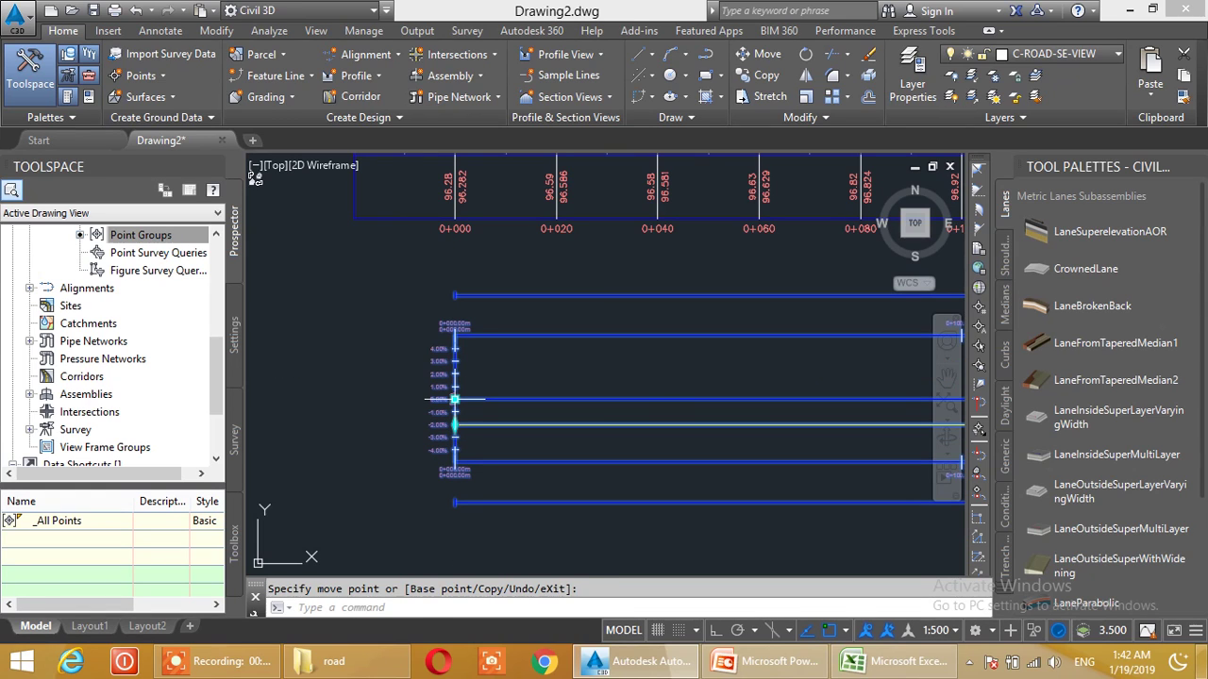
left_click(454, 399)
right_click(455, 399)
left_click(524, 169)
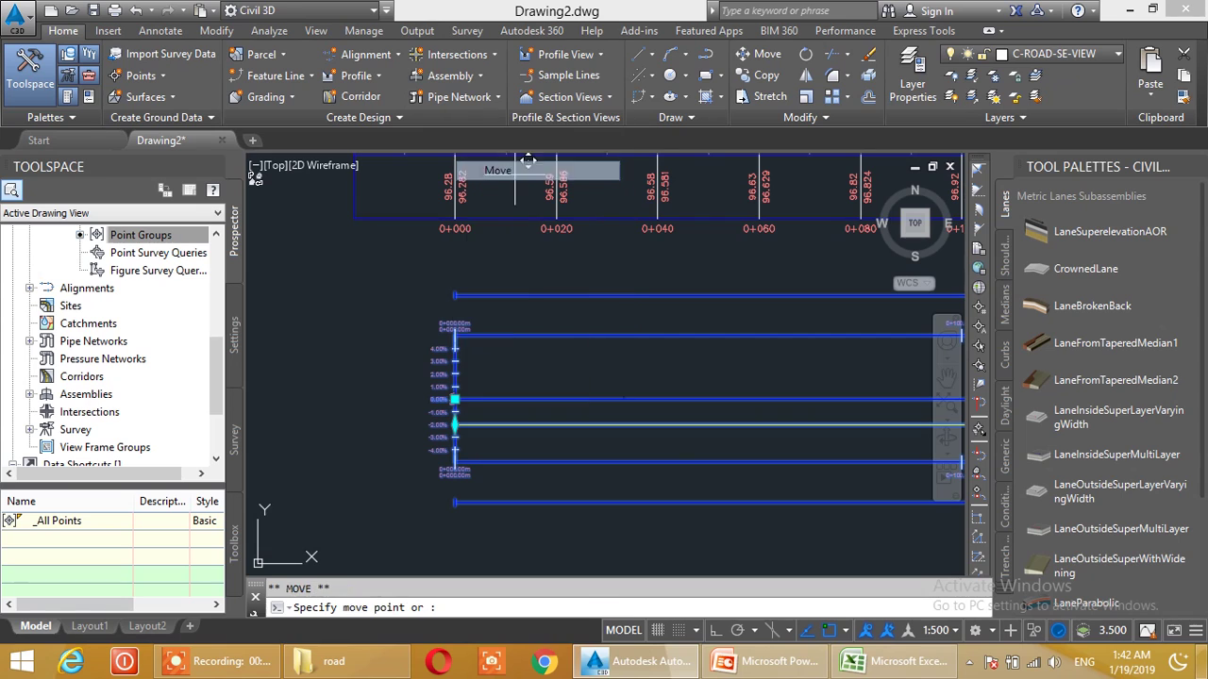
left_click(455, 361)
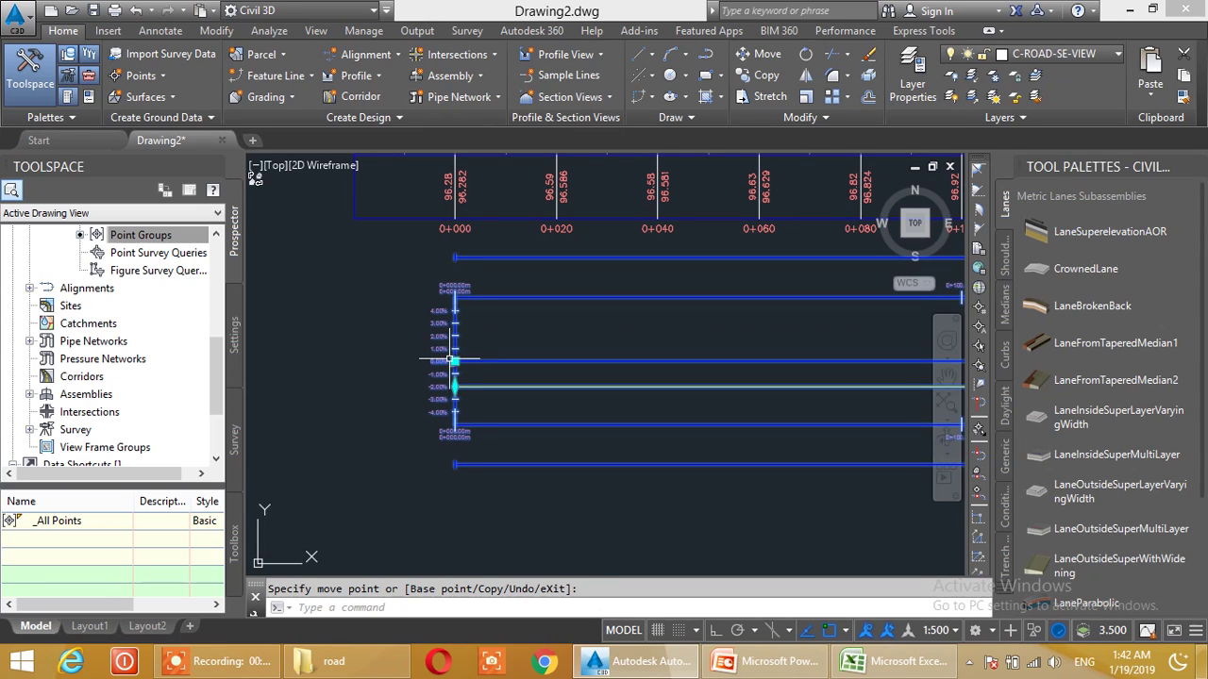
key("Escape")
- Examine the first curve's transition in the superelevation view, between stations 0+429.30 and 0+478.80
scroll(519, 351, "up", 3)
middle_click_drag(703, 353, 398, 432)
scroll(731, 355, "down", 8)
middle_click_drag(878, 386, 582, 406)
middle_click_drag(836, 397, 577, 397)
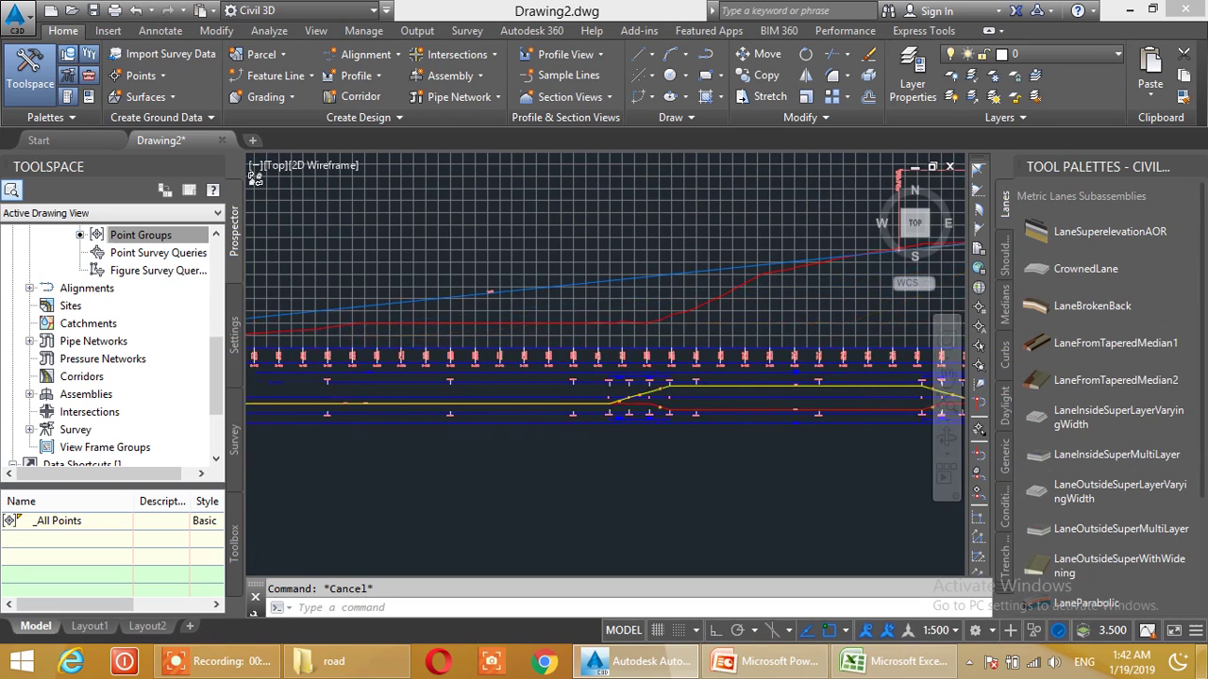
scroll(623, 353, "up", 6)
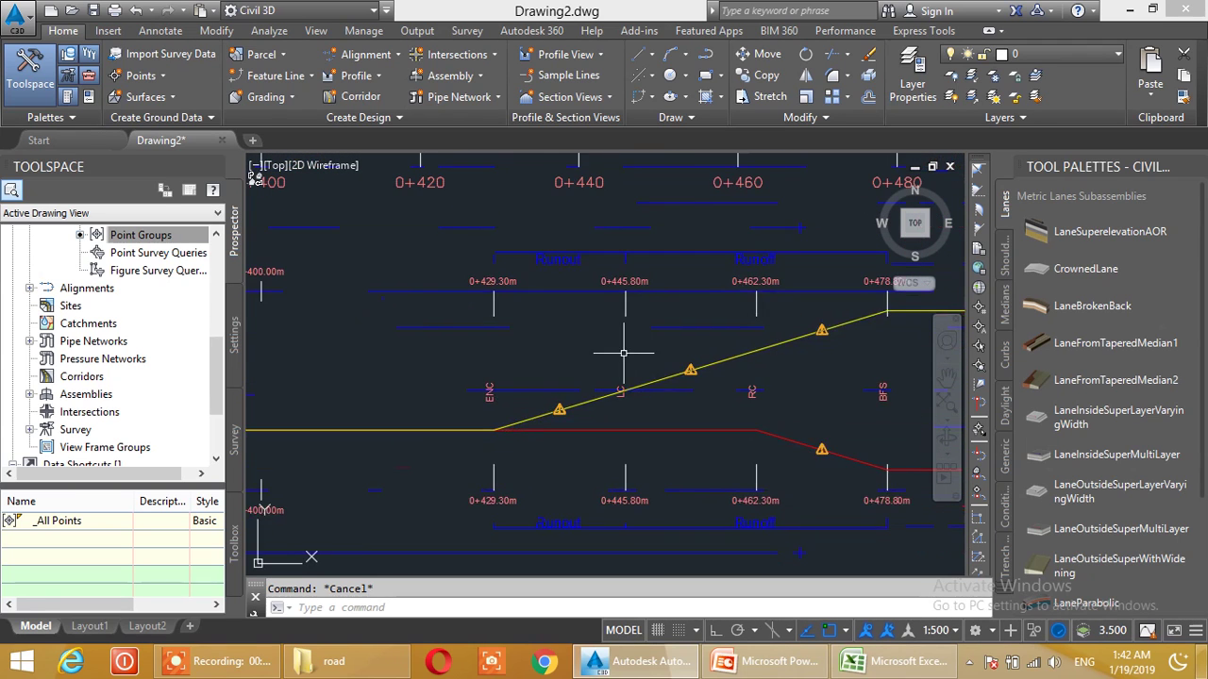
- Set the drawing's annotation scale to 1:1000
scroll(622, 352, "down", 3)
left_click(936, 630)
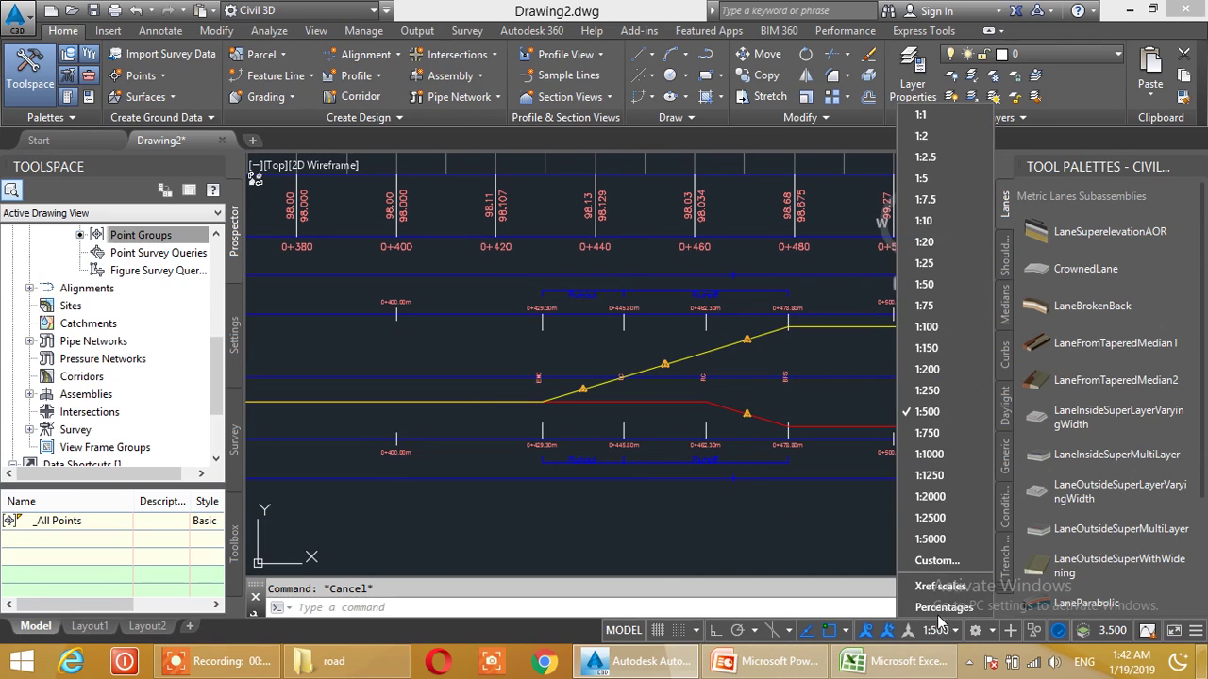
left_click(930, 456)
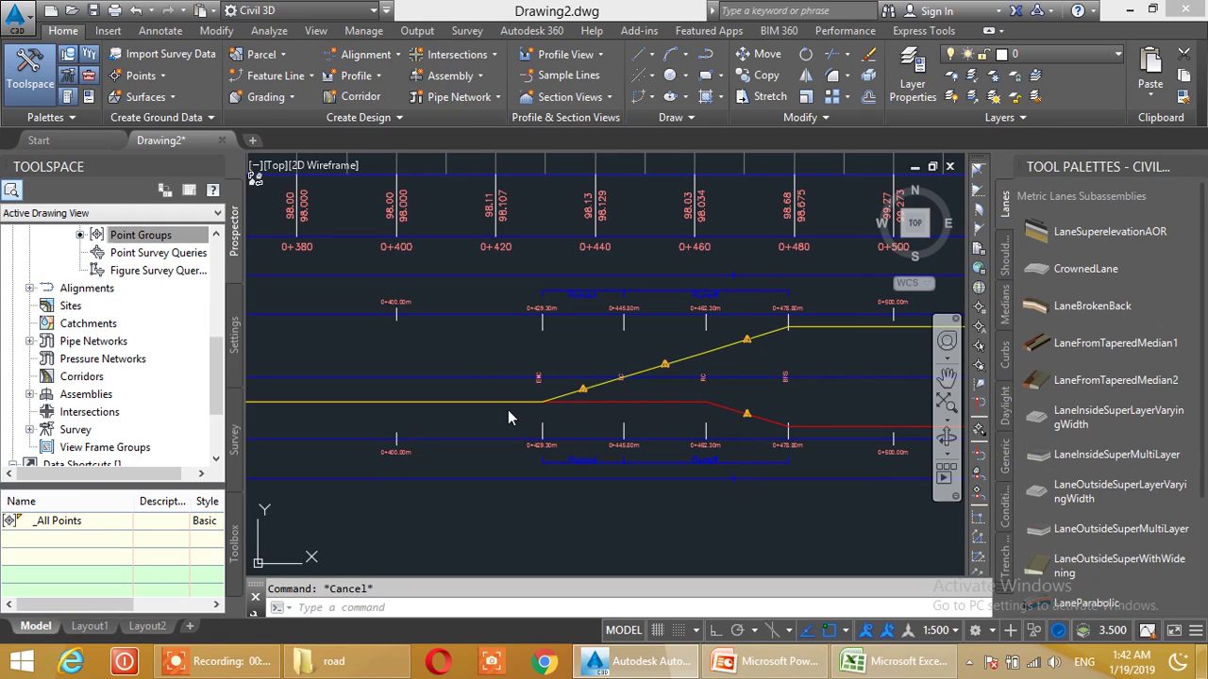
scroll(444, 366, "up", 4)
scroll(444, 367, "down", 4)
middle_click_drag(492, 402, 488, 363)
scroll(626, 345, "down", 7)
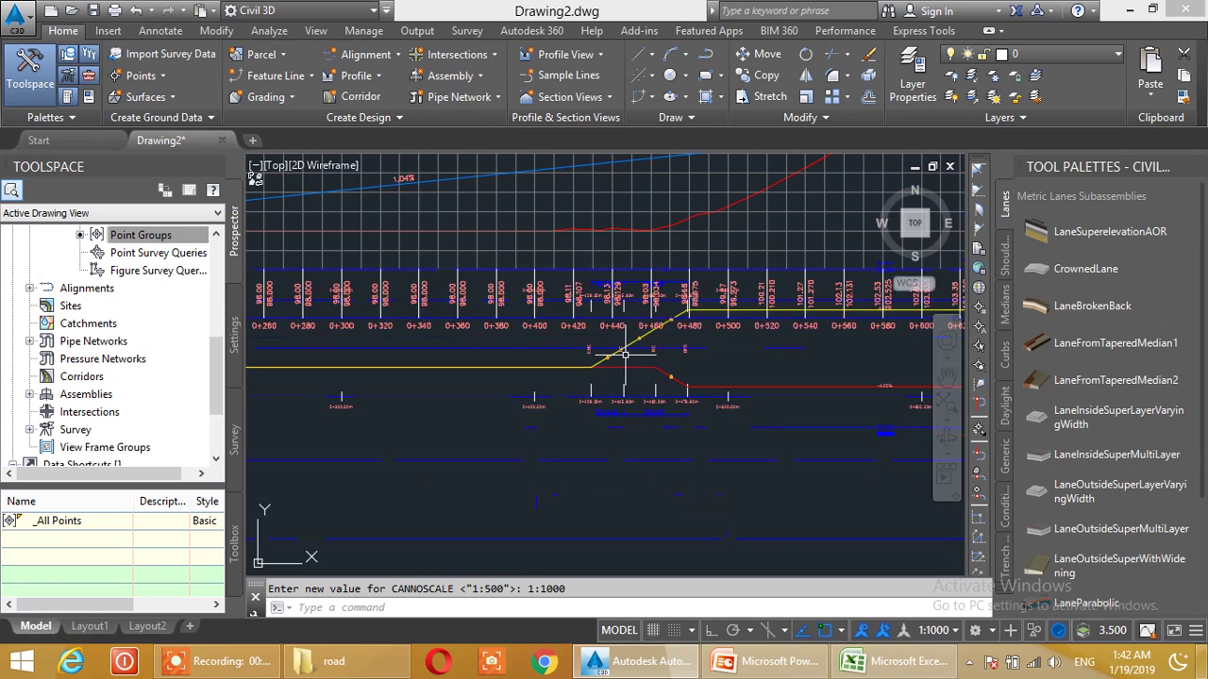
- Move the superelevation view straight down so it clears the profile view's data band, keeping it aligned with station 0+000
scroll(613, 344, "up", 3)
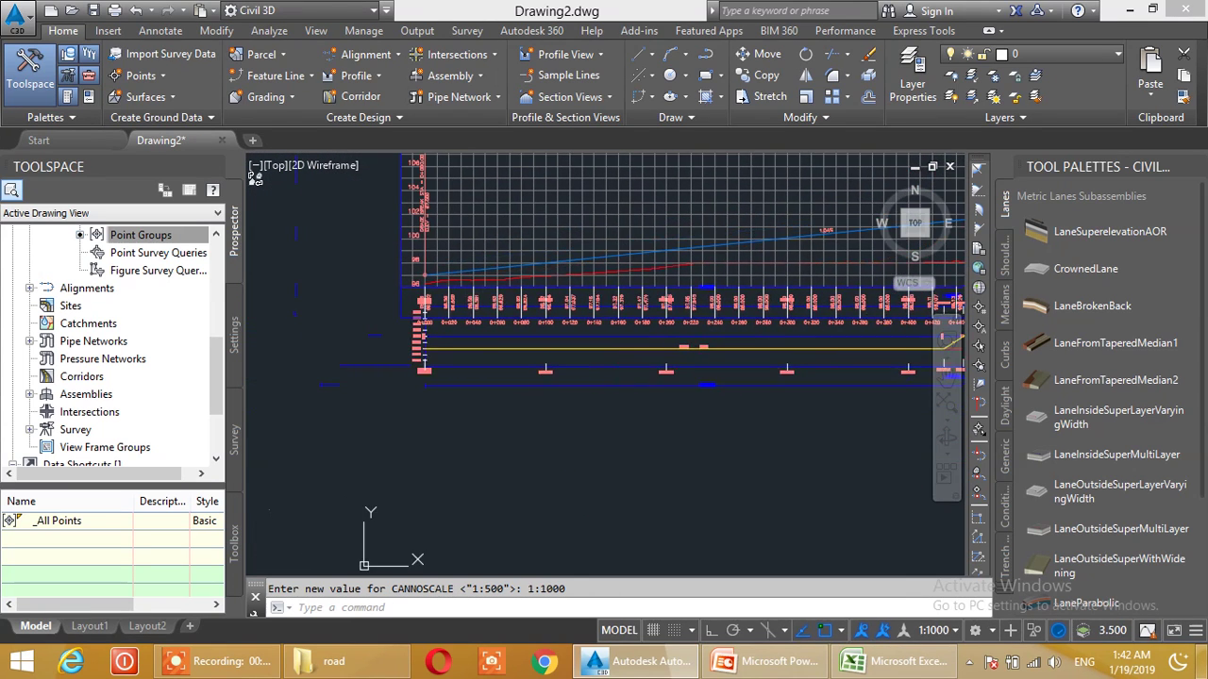
left_click(391, 330)
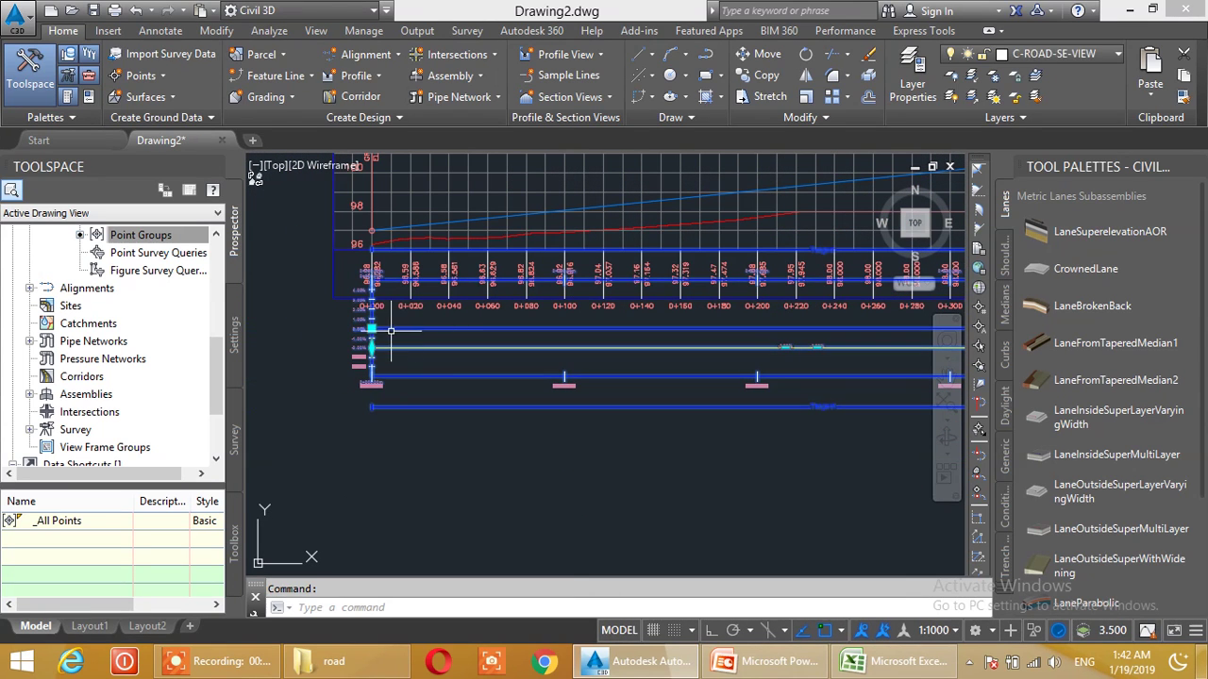
left_click(371, 324)
right_click(371, 326)
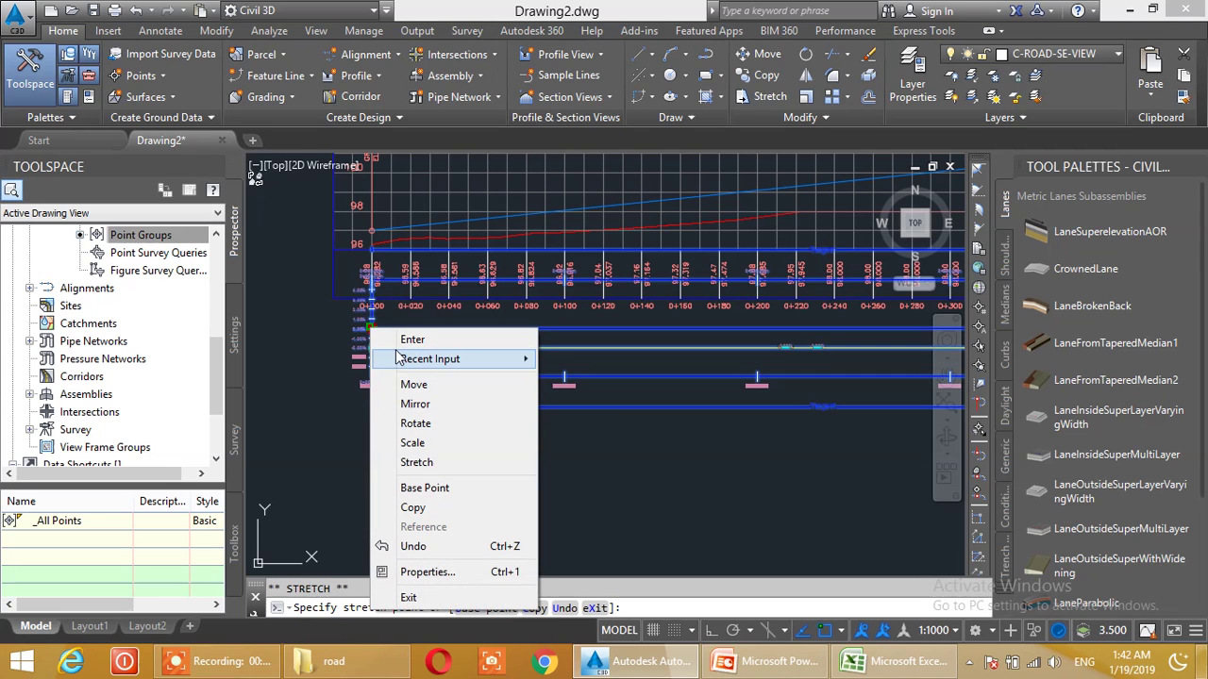
left_click(412, 385)
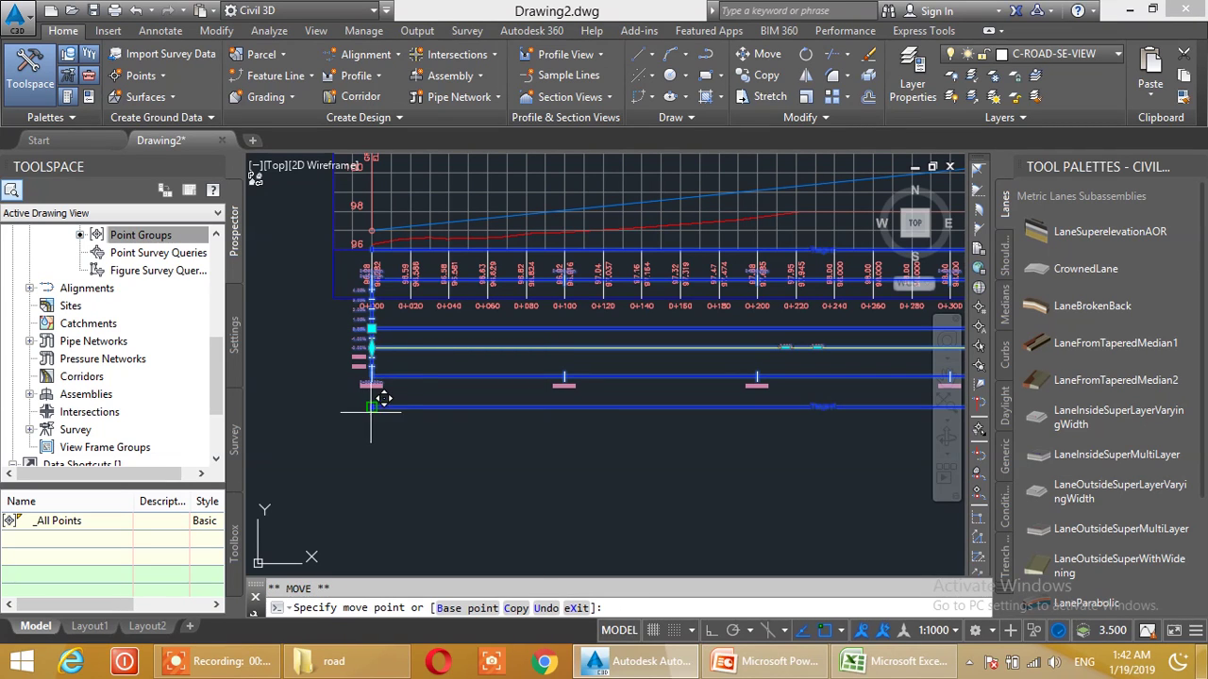
left_click(374, 403)
key("Escape")
- Examine the runout and runoff ranges and station labels of the first curve's entry transition in the superelevation view
scroll(636, 405, "down", 4)
middle_click_drag(732, 409, 405, 364)
scroll(550, 357, "up", 6)
middle_click_drag(549, 343, 573, 365)
scroll(557, 364, "up", 4)
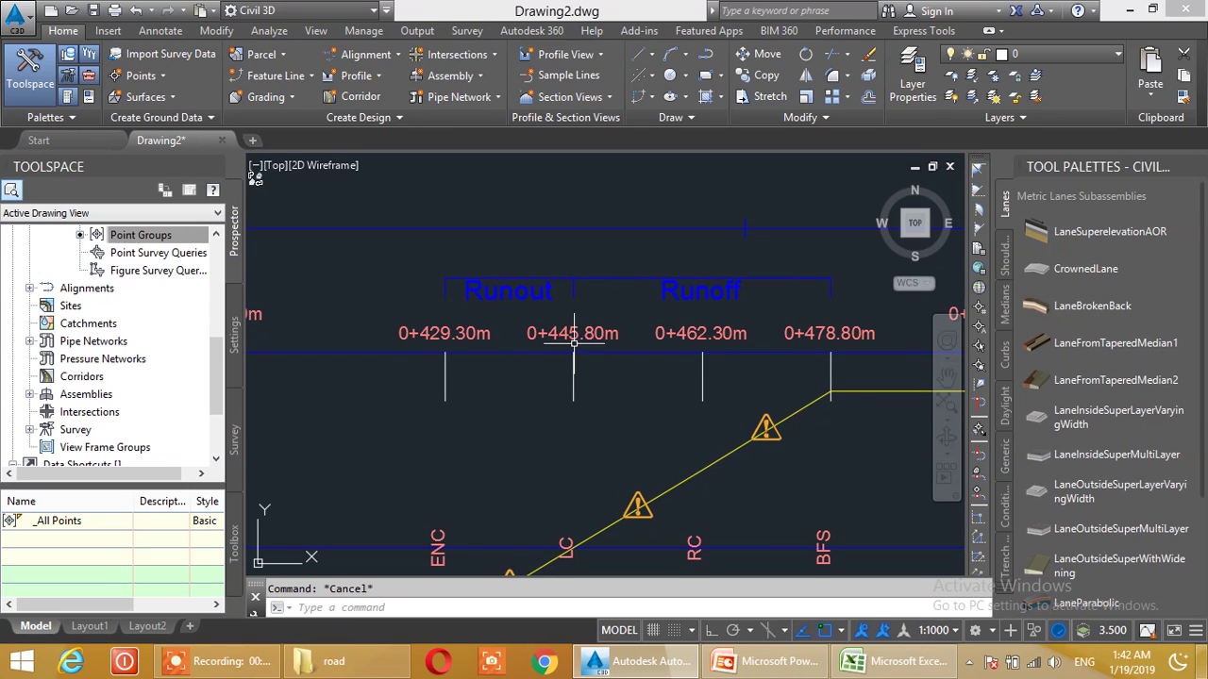
middle_click_drag(845, 385, 844, 354)
scroll(538, 321, "down", 2)
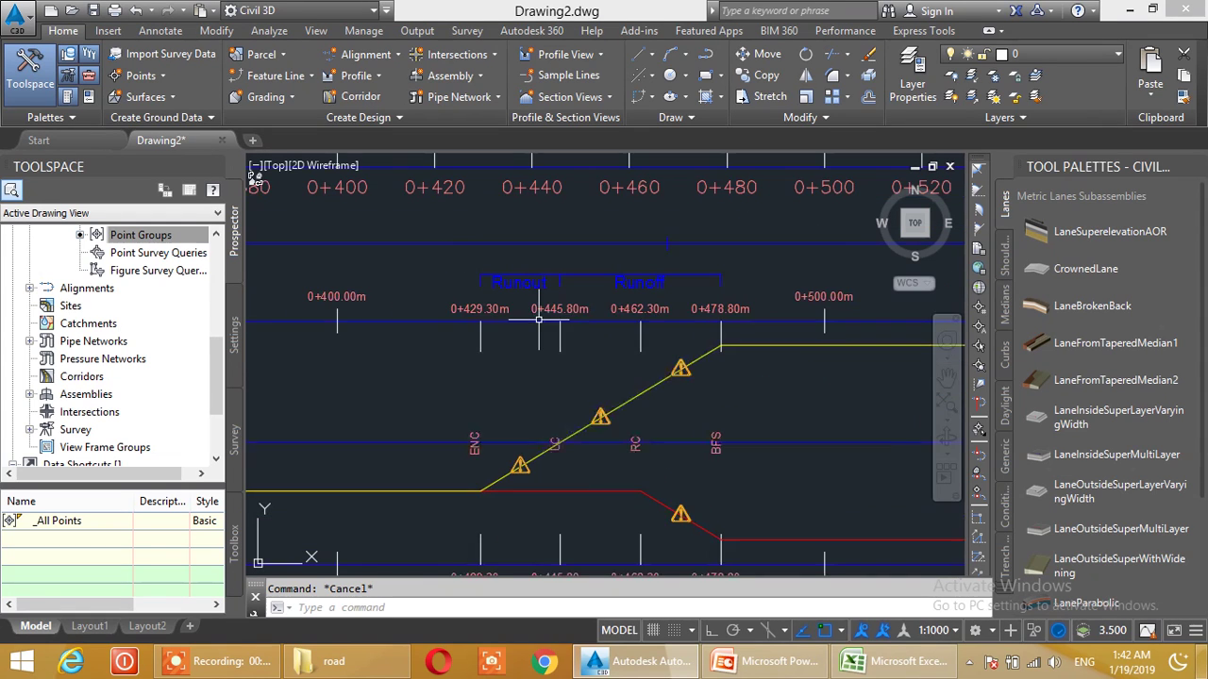
scroll(493, 376, "down", 2)
mouse_move(511, 431)
middle_mouse_down()
mouse_move(525, 349)
mouse_move(550, 334)
mouse_move(564, 416)
middle_mouse_up()
scroll(484, 377, "up", 4)
scroll(492, 360, "down", 4)
scroll(552, 333, "up", 4)
scroll(564, 416, "down", 1)
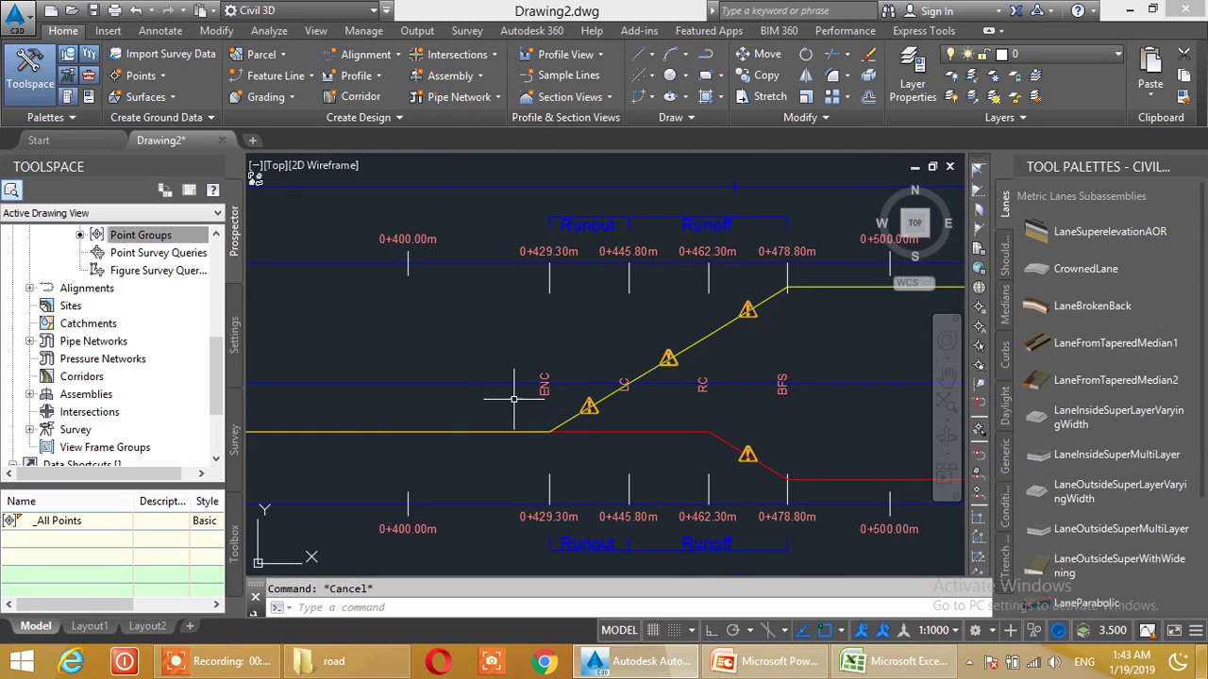
- Check the lane slope lines against the ENC, LC, RC and BFS codes, from station 0+429.30 to 0+478.80
scroll(562, 379, "down", 6)
middle_click_drag(477, 397, 559, 392)
scroll(636, 380, "up", 6)
middle_click_drag(698, 347, 620, 409)
scroll(623, 402, "up", 6)
middle_click_drag(600, 339, 599, 415)
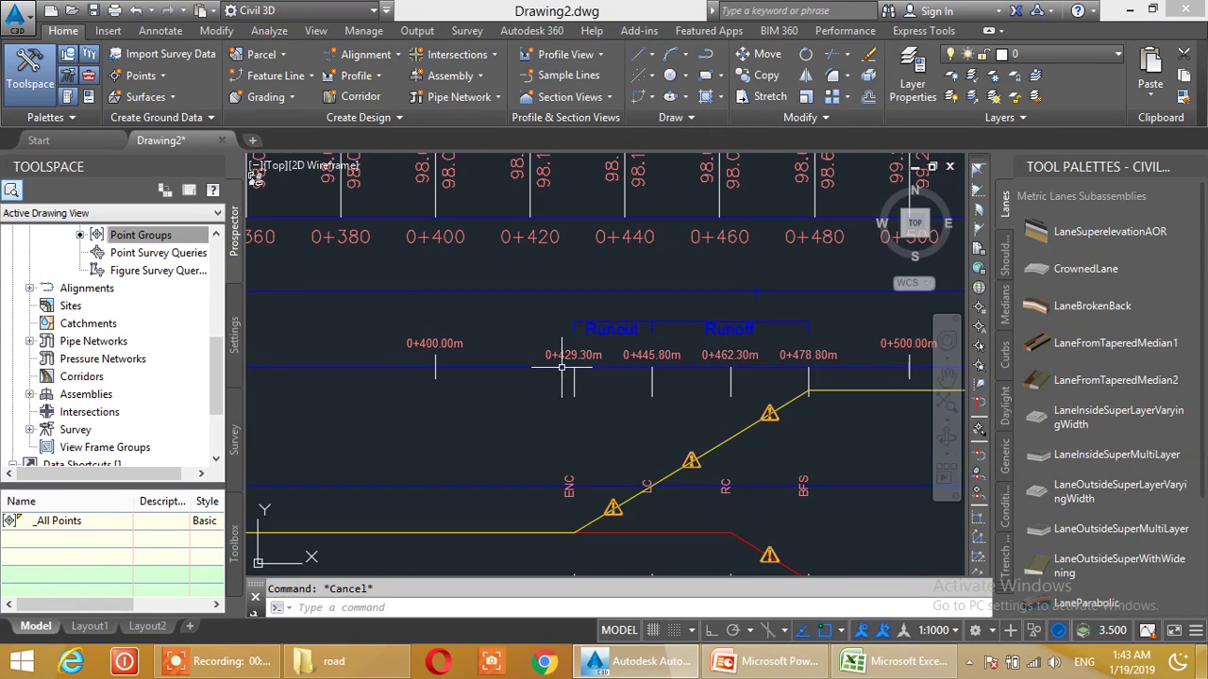
scroll(568, 438, "up", 3)
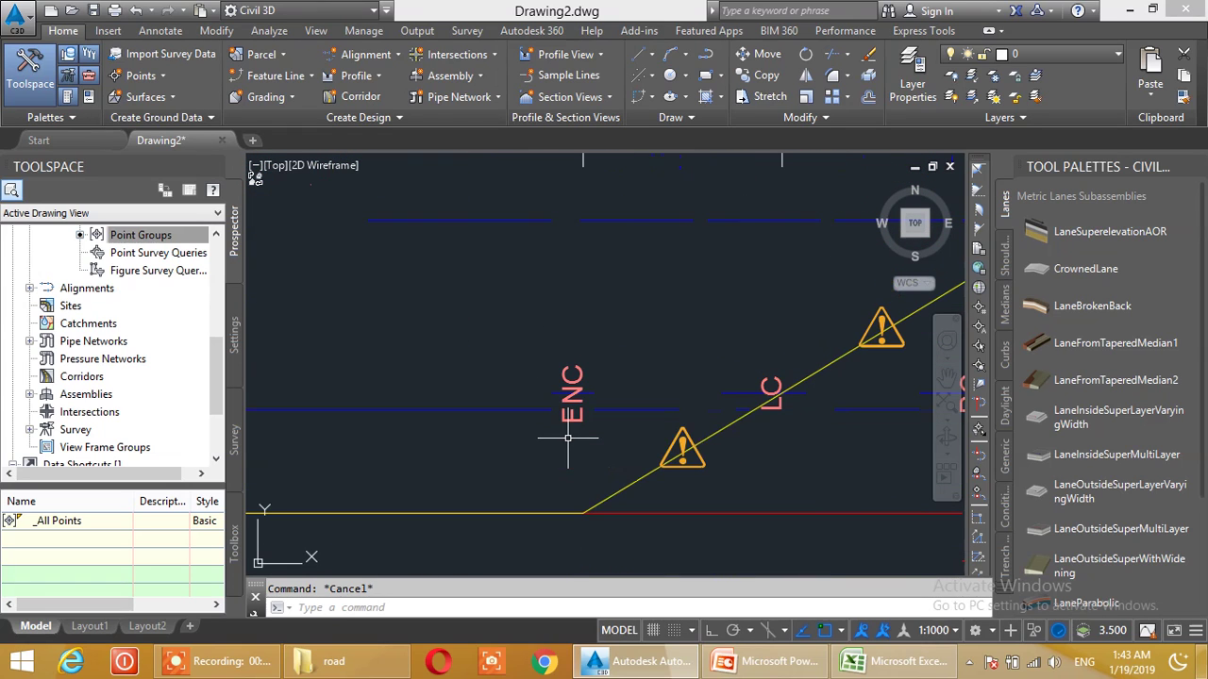
scroll(488, 453, "down", 4)
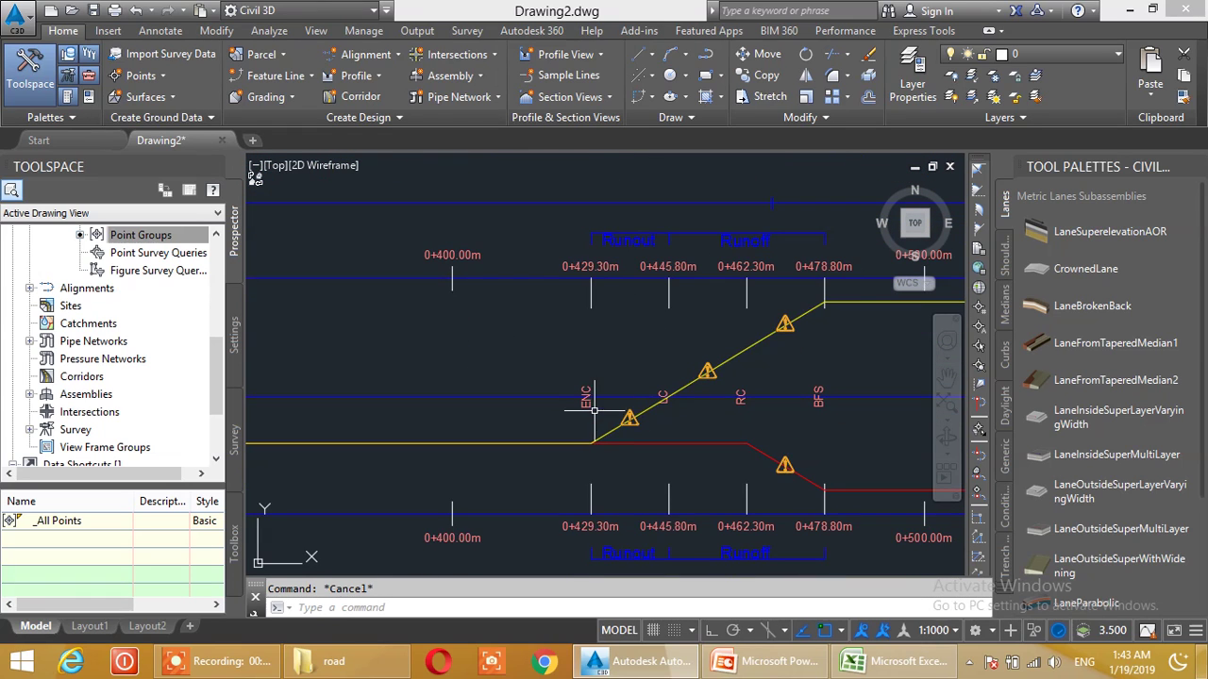
scroll(482, 453, "up", 2)
scroll(481, 451, "down", 2)
scroll(481, 448, "up", 2)
scroll(481, 444, "down", 2)
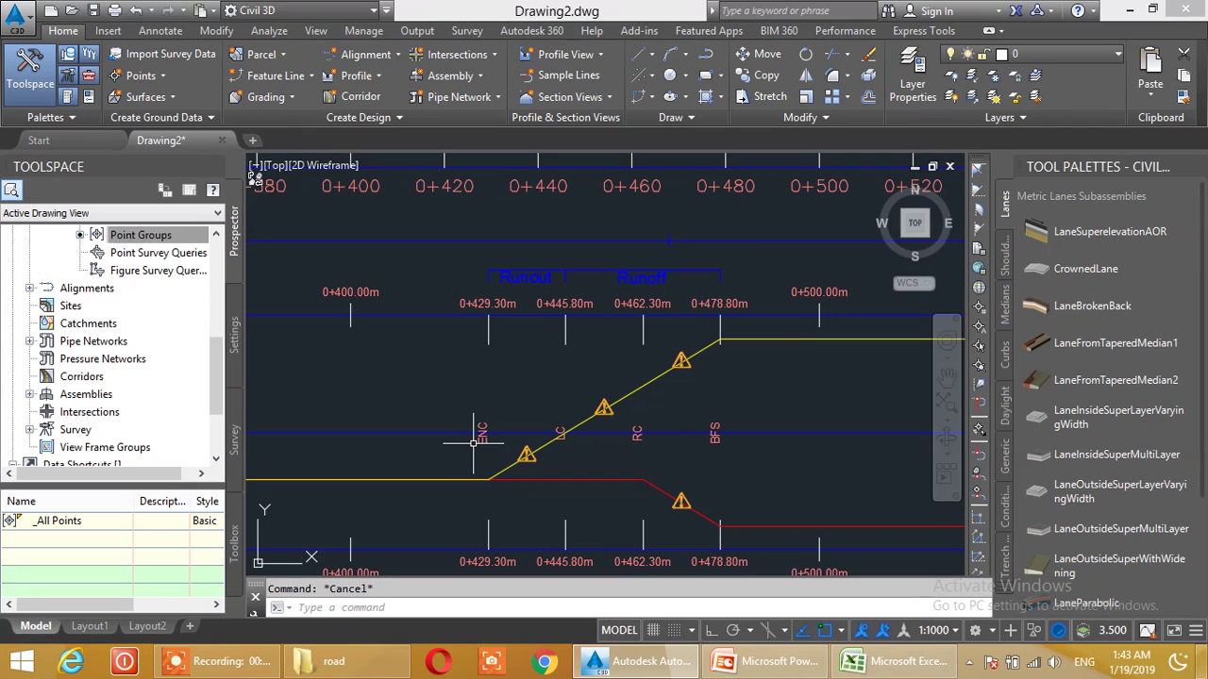
scroll(560, 434, "up", 4)
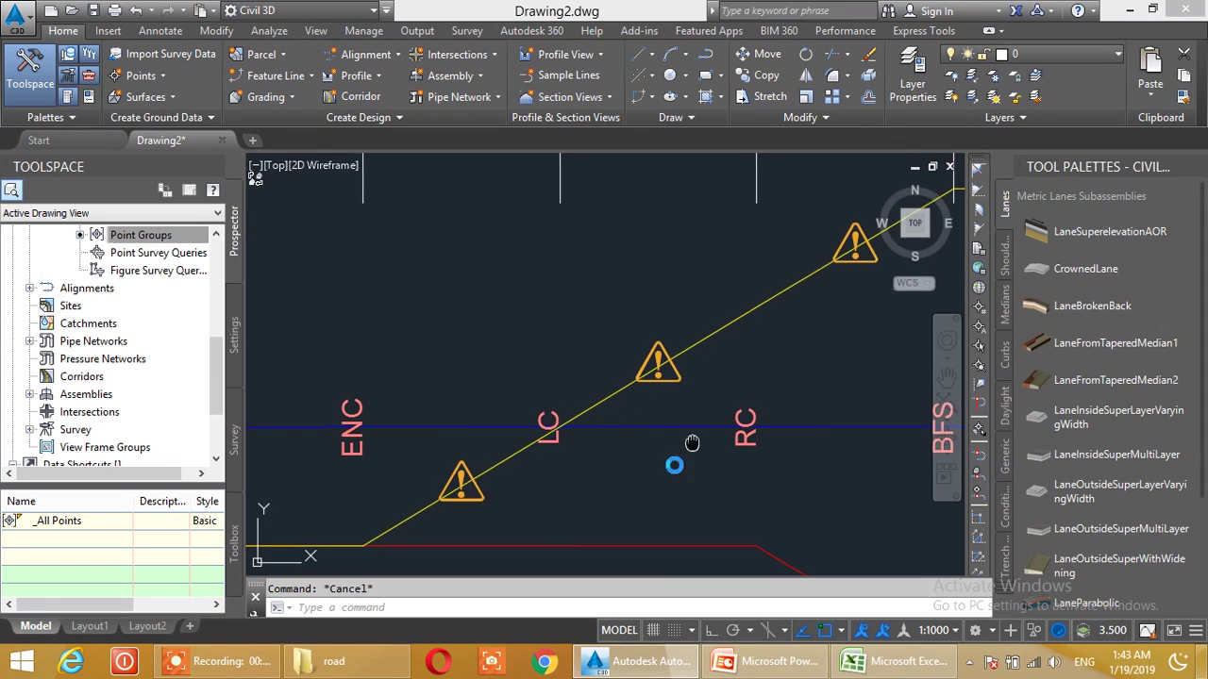
scroll(581, 453, "down", 2)
middle_click_drag(698, 466, 622, 458)
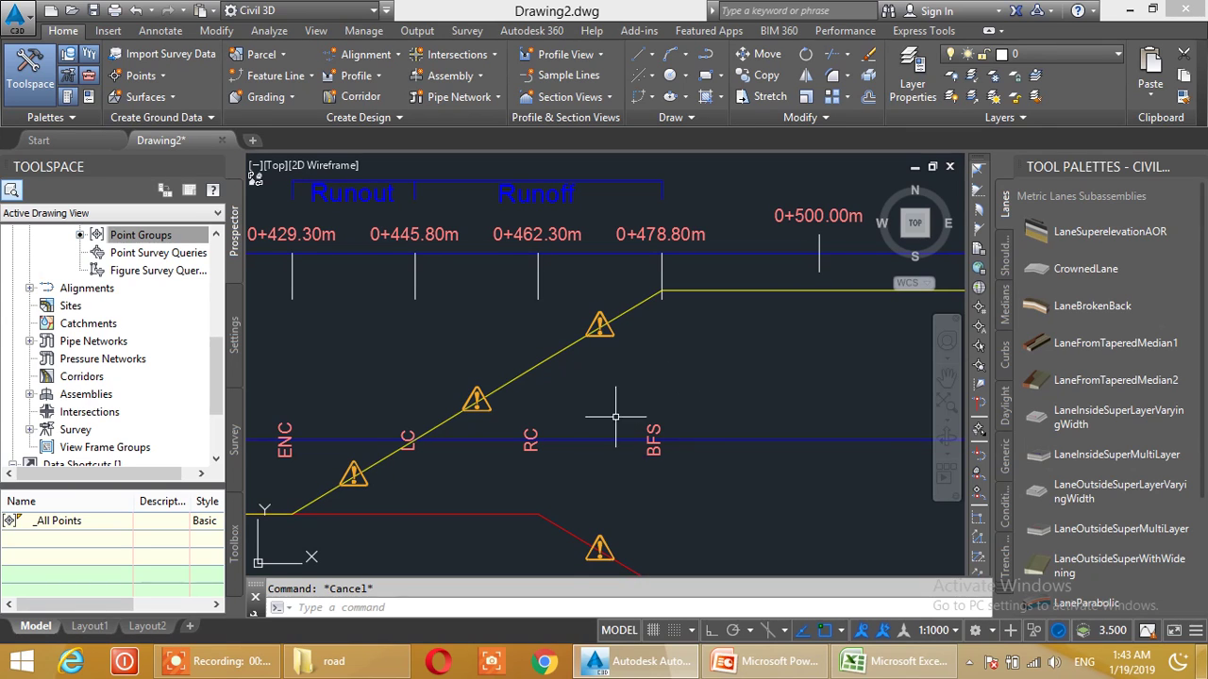
- Examine the first curve's exit transition between stations 0+684.18 and 0+733.68, including the EFS, RC, LC and BNC codes
middle_click_drag(721, 446, 526, 437)
middle_click_drag(868, 448, 636, 404)
scroll(636, 404, "down", 2)
middle_click_drag(723, 412, 601, 405)
mouse_move(939, 421)
middle_mouse_down()
mouse_move(636, 416)
mouse_move(688, 419)
middle_mouse_up()
scroll(634, 410, "up", 2)
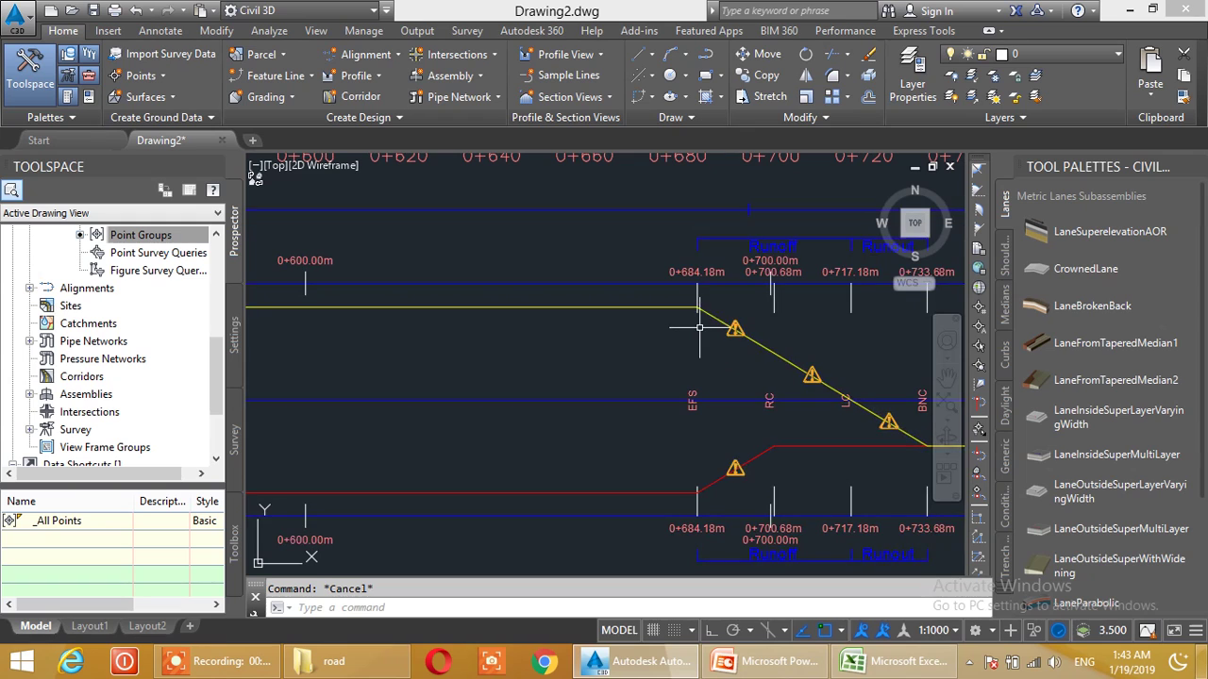
mouse_move(833, 434)
middle_mouse_down()
mouse_move(803, 395)
mouse_move(752, 391)
middle_mouse_up()
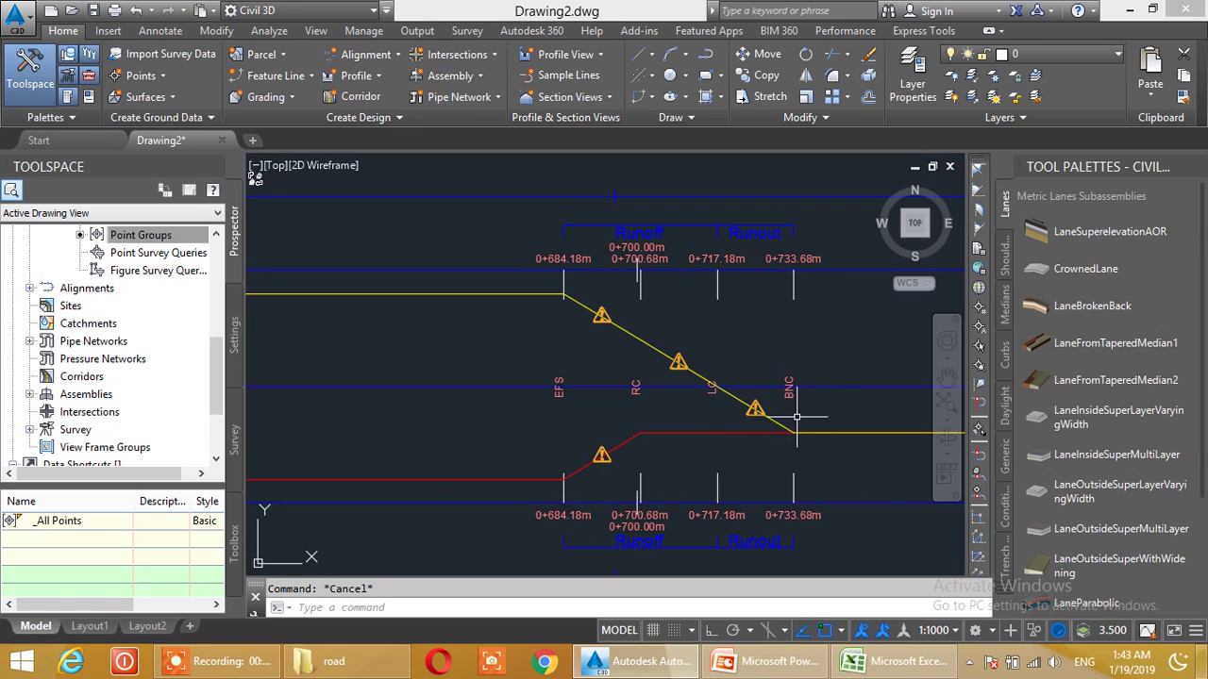
scroll(787, 389, "up", 2)
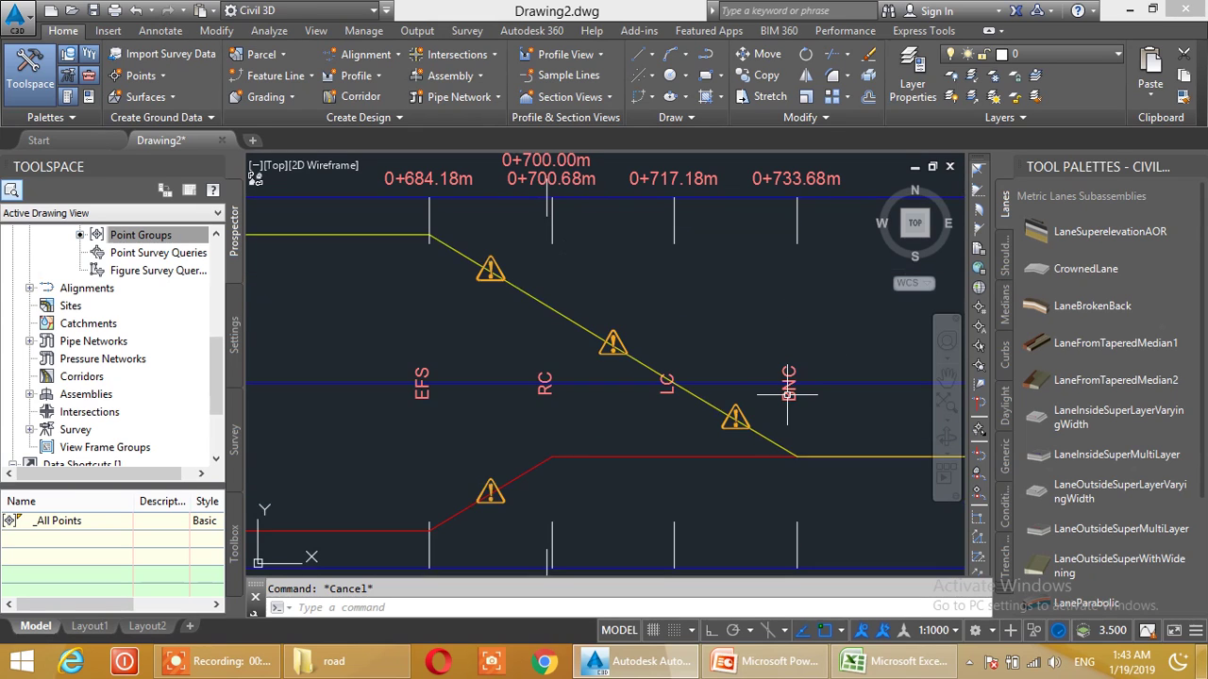
scroll(788, 382, "down", 2)
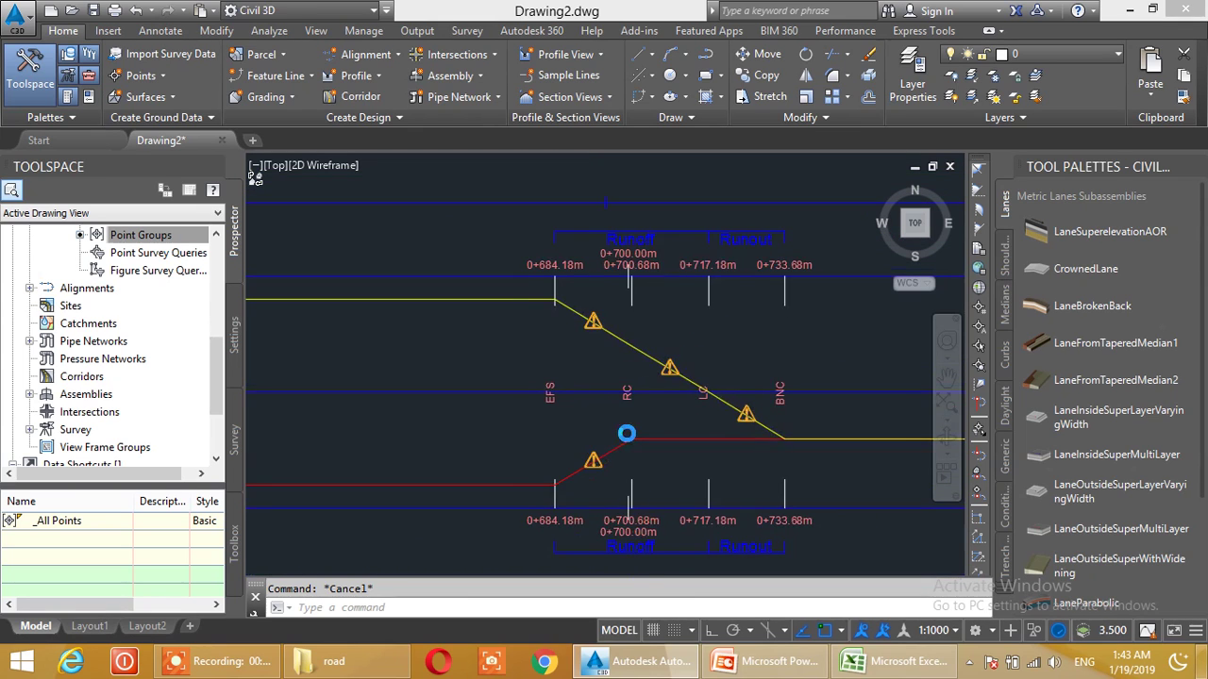
scroll(789, 378, "up", 2)
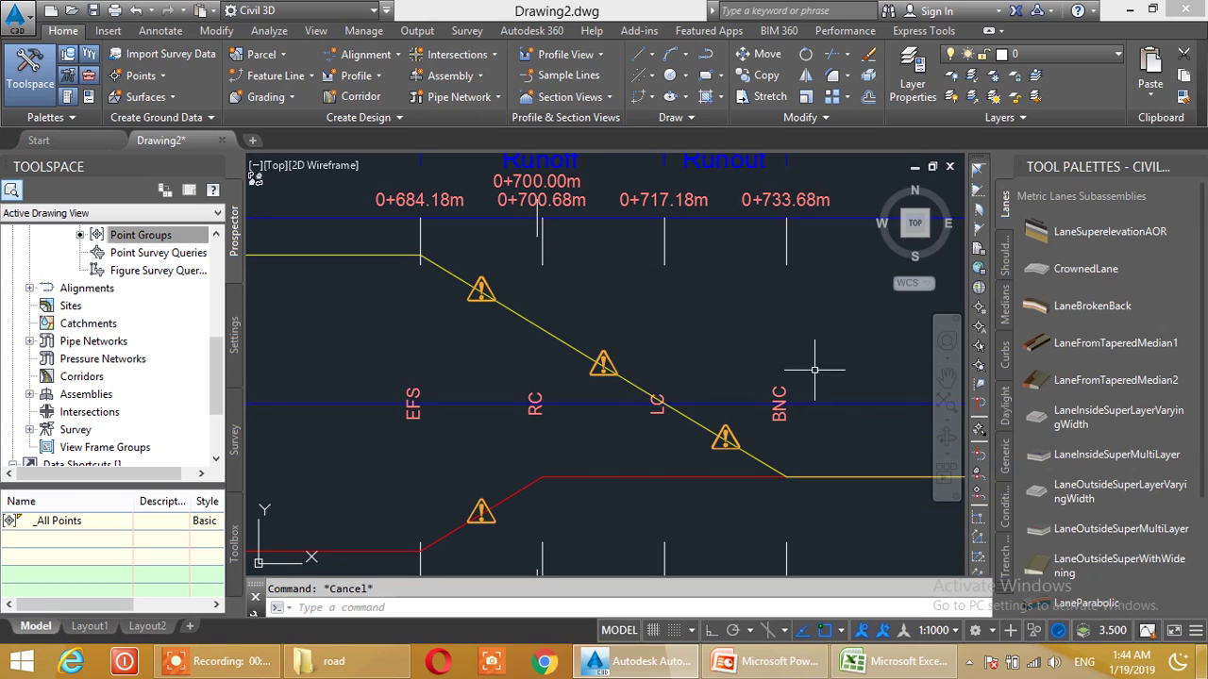
middle_click_drag(705, 433, 806, 405)
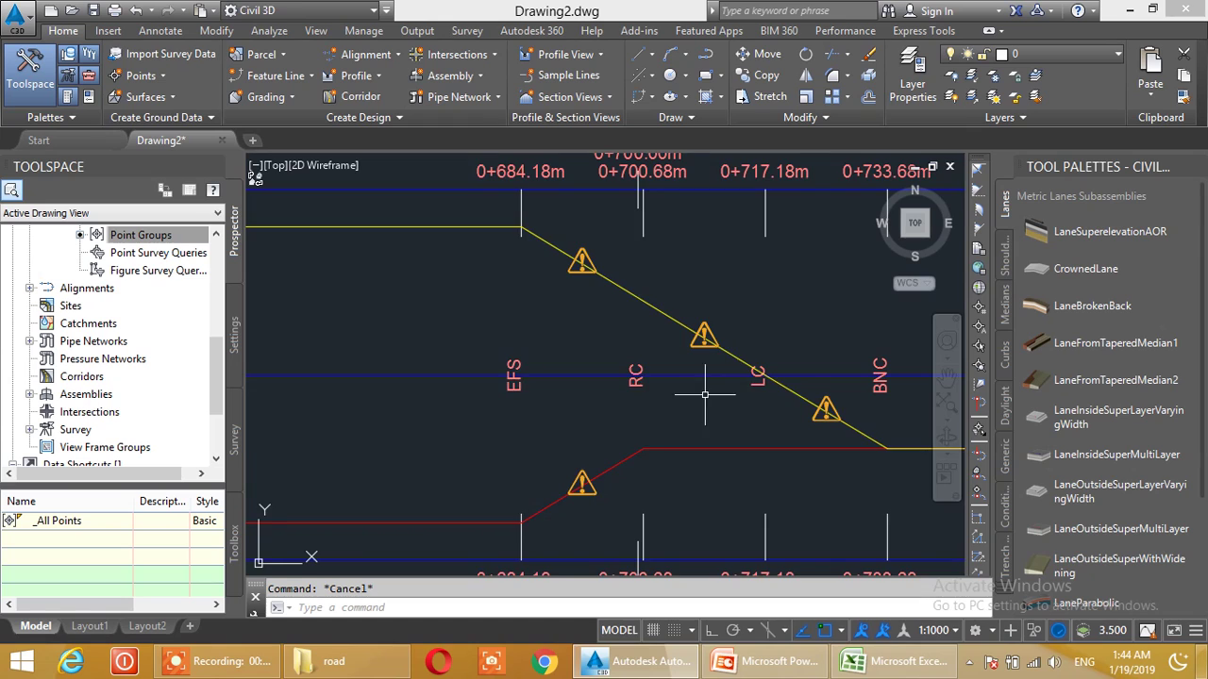
middle_click_drag(705, 394, 783, 394)
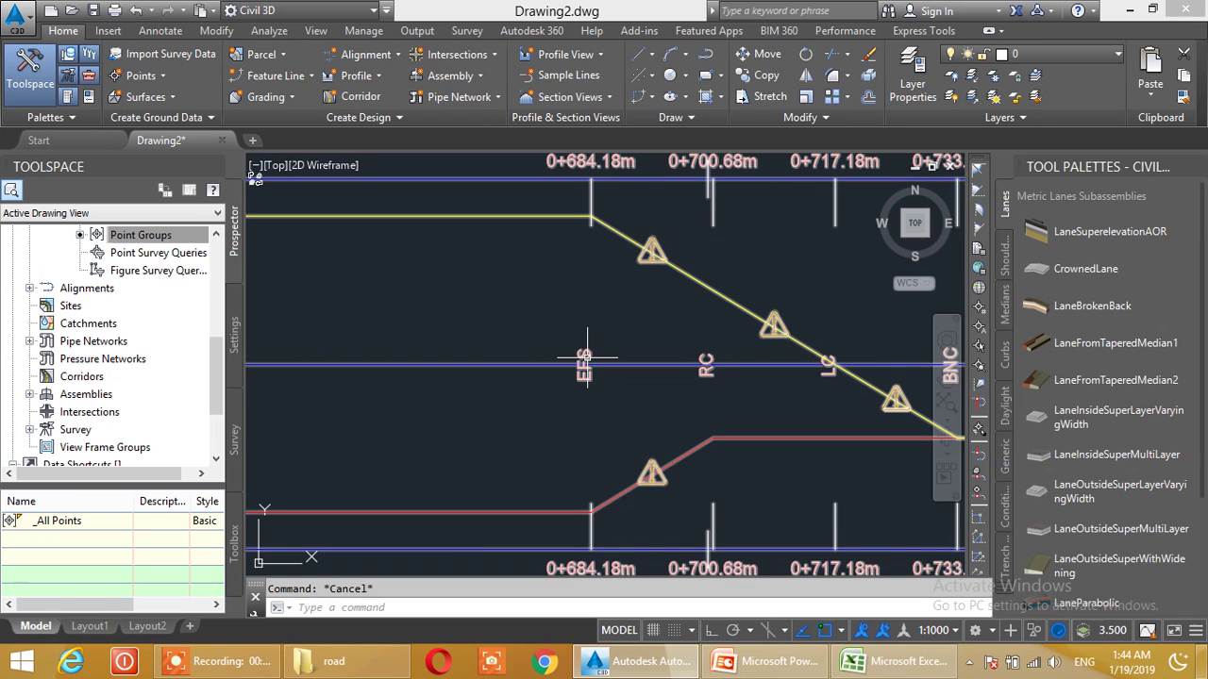
- Review the full superelevated section of the first curve and the station labels beneath its entry transition
scroll(586, 361, "down", 4)
middle_click_drag(432, 367, 623, 384)
scroll(567, 355, "up", 1)
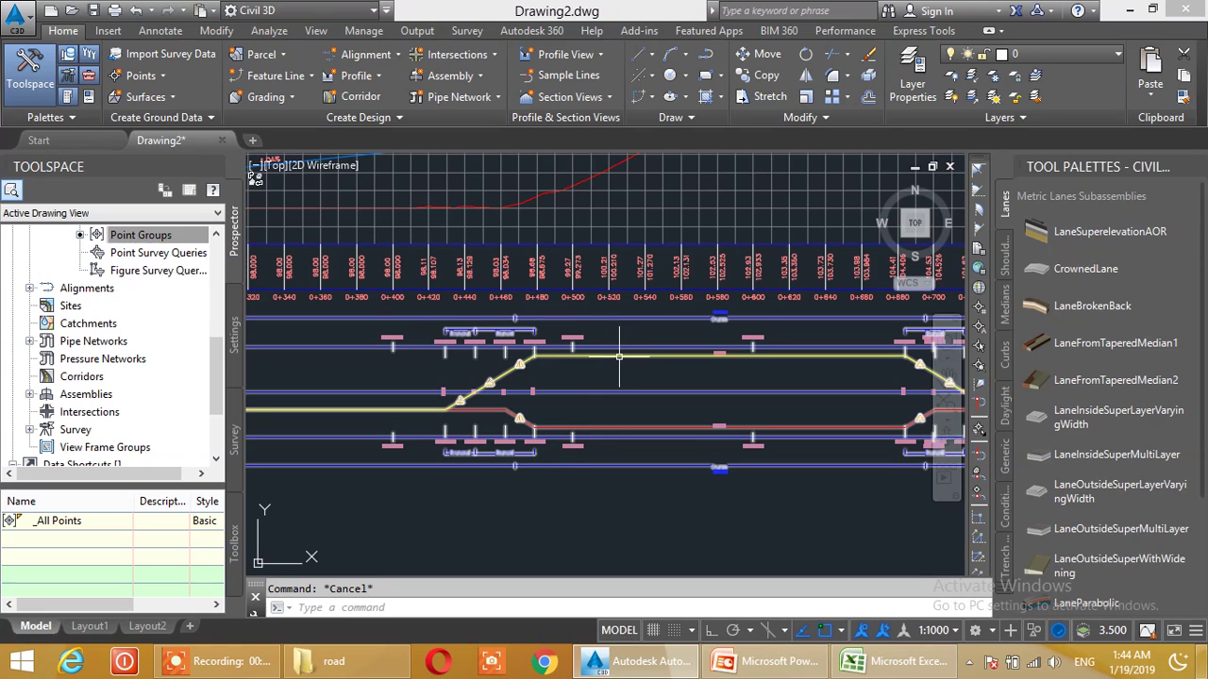
scroll(443, 453, "up", 4)
middle_click_drag(363, 458, 571, 433)
scroll(613, 409, "up", 2)
middle_click_drag(762, 412, 606, 373)
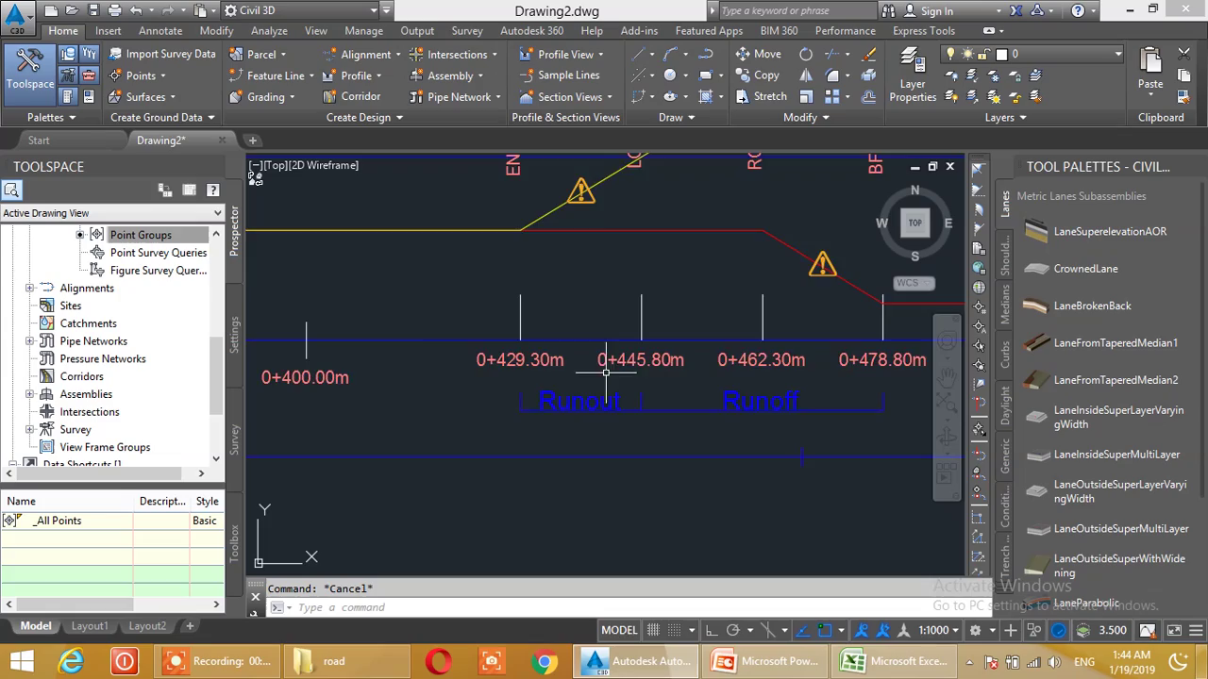
scroll(606, 374, "down", 2)
middle_click_drag(716, 477, 658, 413)
scroll(658, 412, "down", 10)
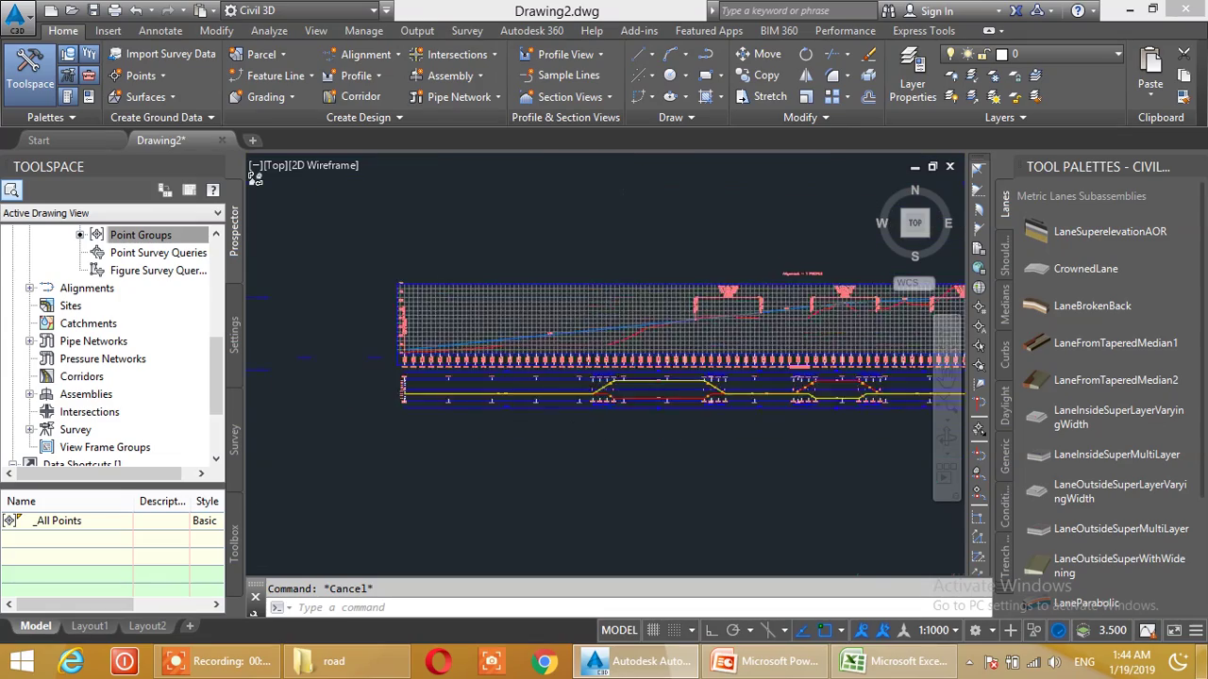
- Compare the alignment's slope labels in plan at the first curve's entry with the matching stations in the superelevation view
middle_click_drag(679, 464, 561, 305)
mouse_move(796, 506)
middle_mouse_down()
mouse_move(725, 359)
mouse_move(706, 361)
middle_mouse_up()
middle_click_drag(710, 563, 705, 418)
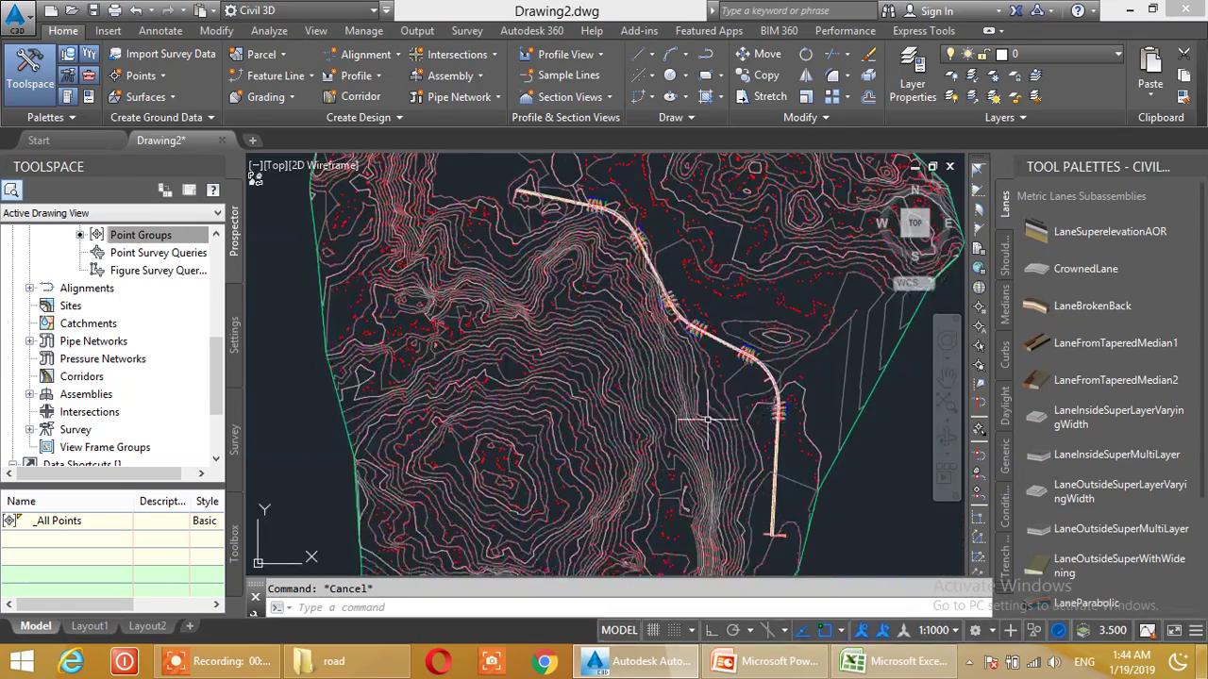
scroll(741, 382, "up", 3)
scroll(819, 362, "up", 3)
scroll(831, 483, "up", 8)
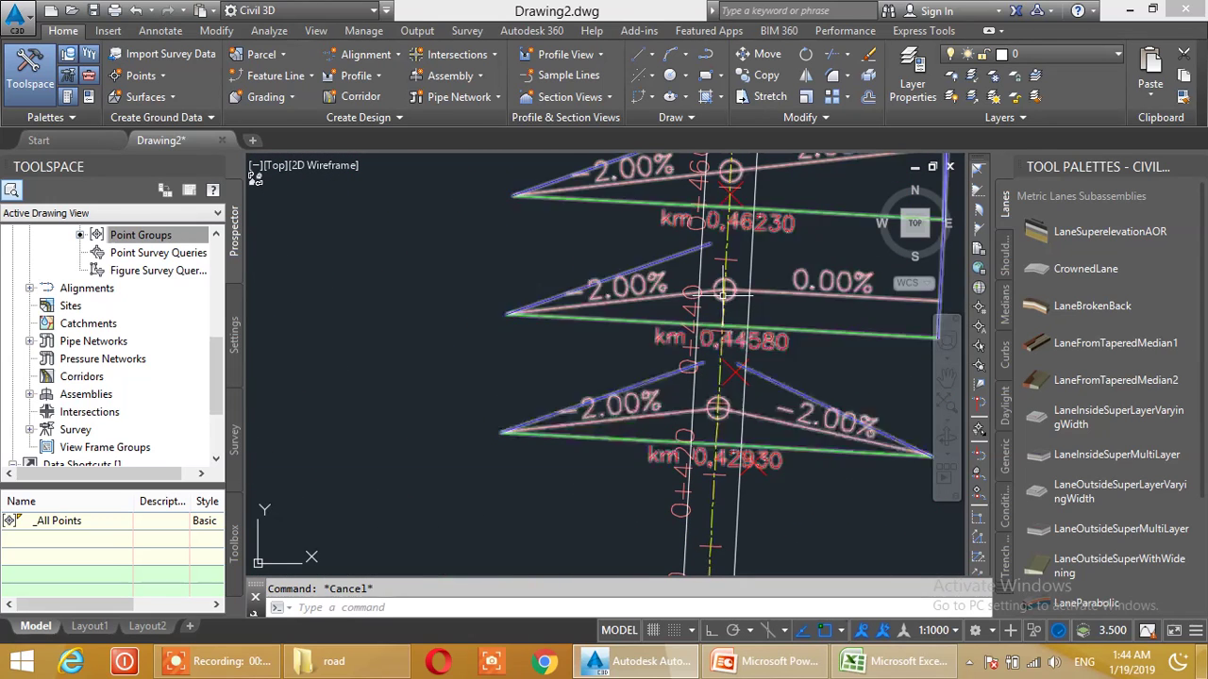
scroll(694, 292, "down", 8)
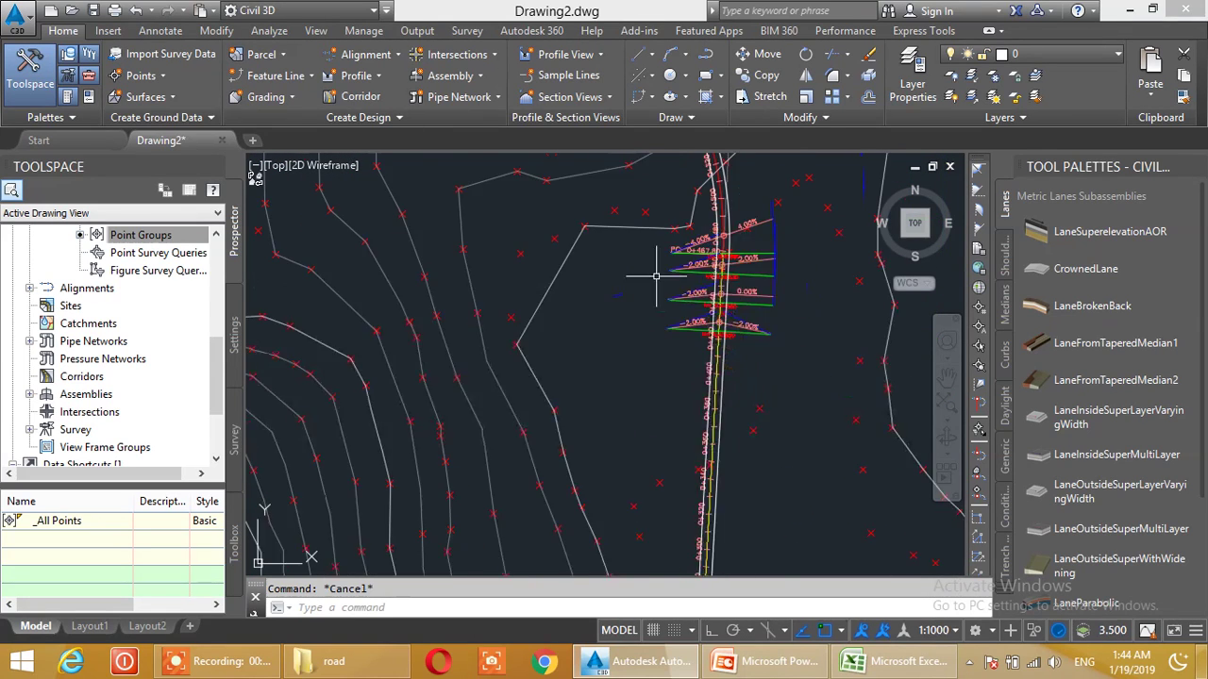
mouse_move(391, 213)
middle_mouse_down()
mouse_move(607, 485)
mouse_move(647, 448)
middle_mouse_up()
middle_click_drag(426, 274, 572, 499)
scroll(693, 377, "up", 8)
middle_click_drag(768, 364, 612, 440)
scroll(671, 369, "up", 4)
scroll(666, 367, "down", 8)
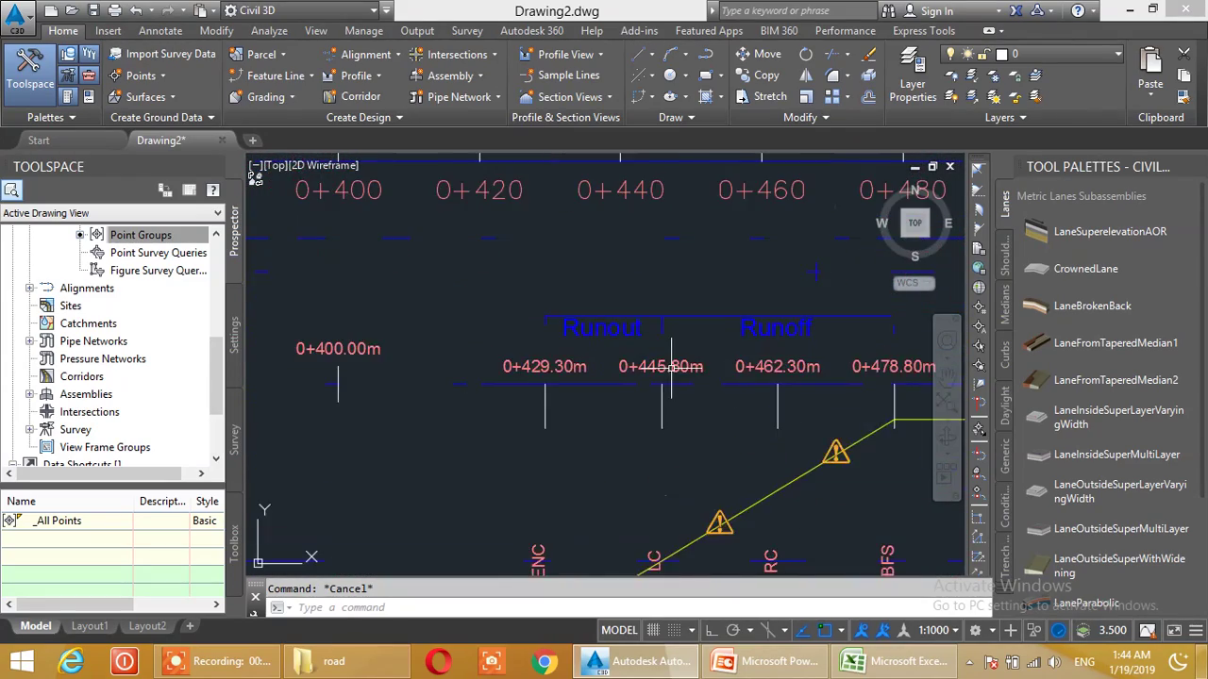
- Examine the plan slope labels at the first curve's entry and exit, and return to the entry transition in the superelevation view
middle_click_drag(692, 413, 651, 283)
scroll(655, 249, "up", 10)
middle_click_drag(705, 412, 647, 204)
scroll(705, 362, "up", 5)
middle_click_drag(742, 355, 723, 255)
scroll(723, 256, "down", 6)
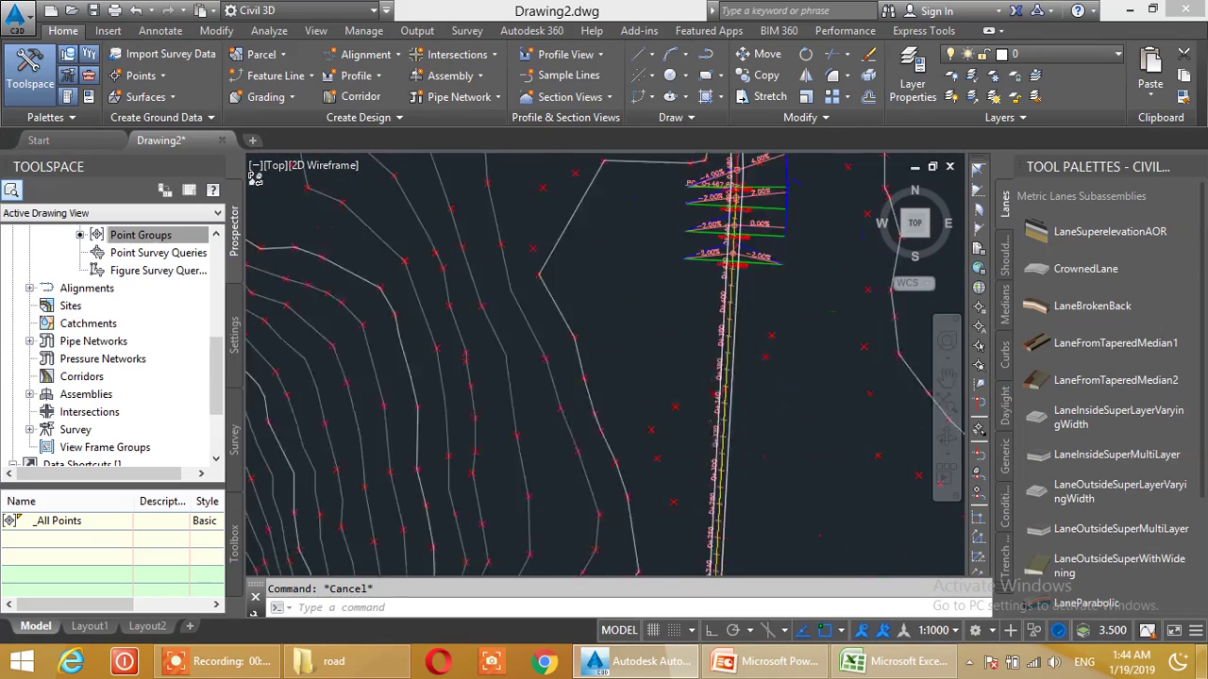
scroll(723, 256, "up", 3)
scroll(681, 434, "up", 5)
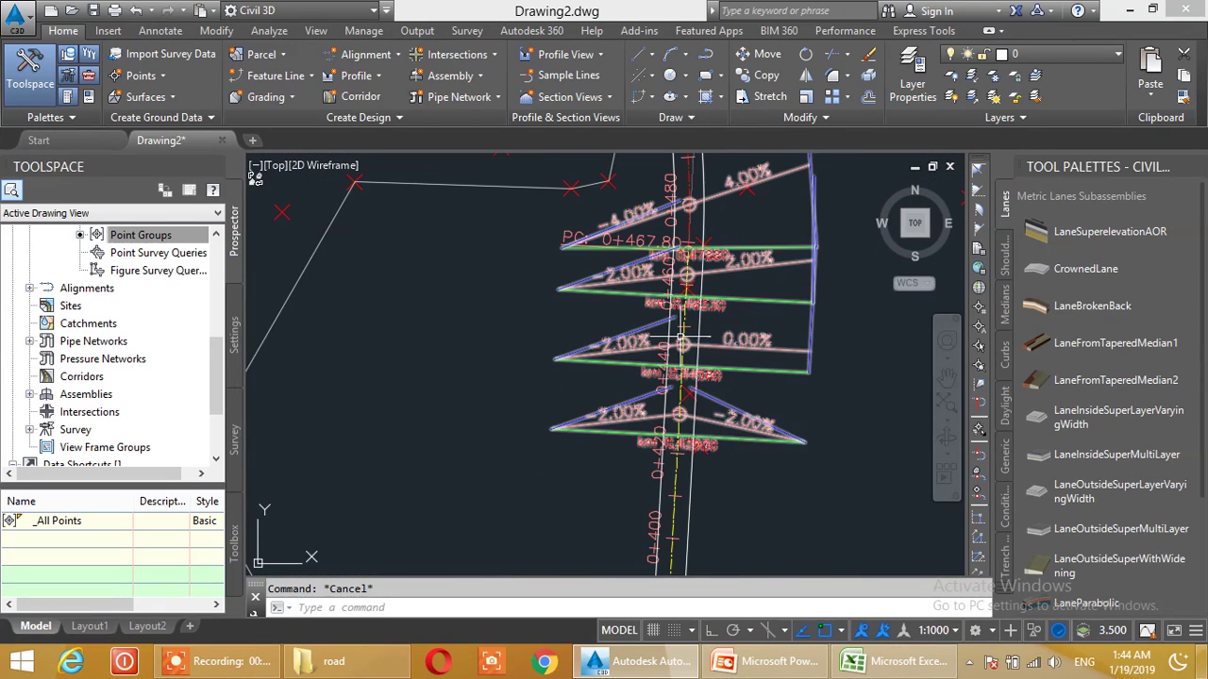
middle_click_drag(682, 337, 687, 435)
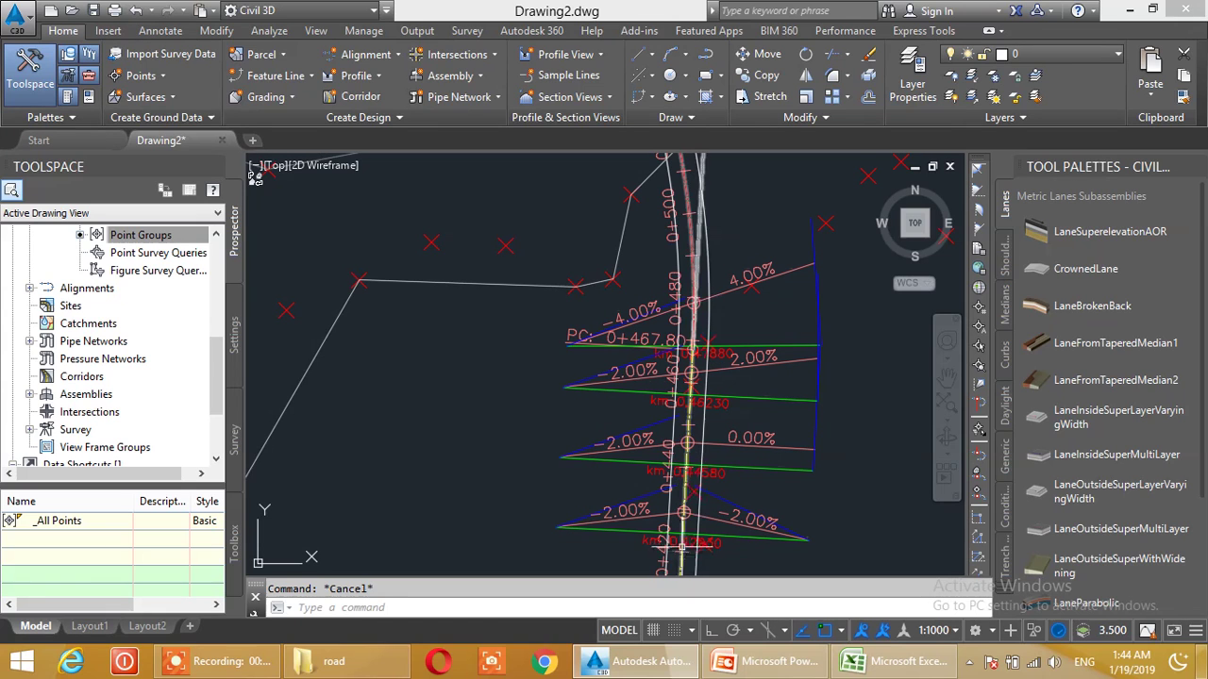
middle_click_drag(680, 272, 692, 563)
middle_click_drag(507, 251, 618, 563)
middle_click_drag(476, 343, 733, 521)
middle_click_drag(577, 405, 662, 506)
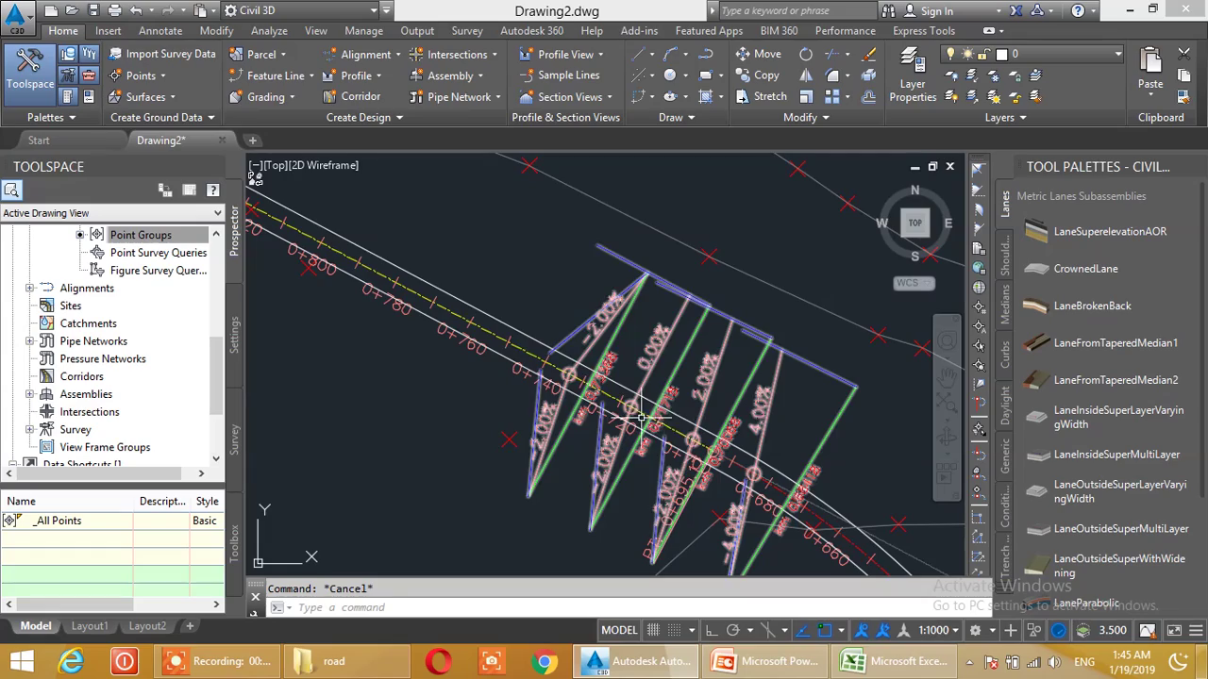
scroll(559, 377, "down", 12)
middle_click_drag(274, 258, 522, 436)
middle_click_drag(374, 273, 413, 319)
scroll(631, 318, "up", 8)
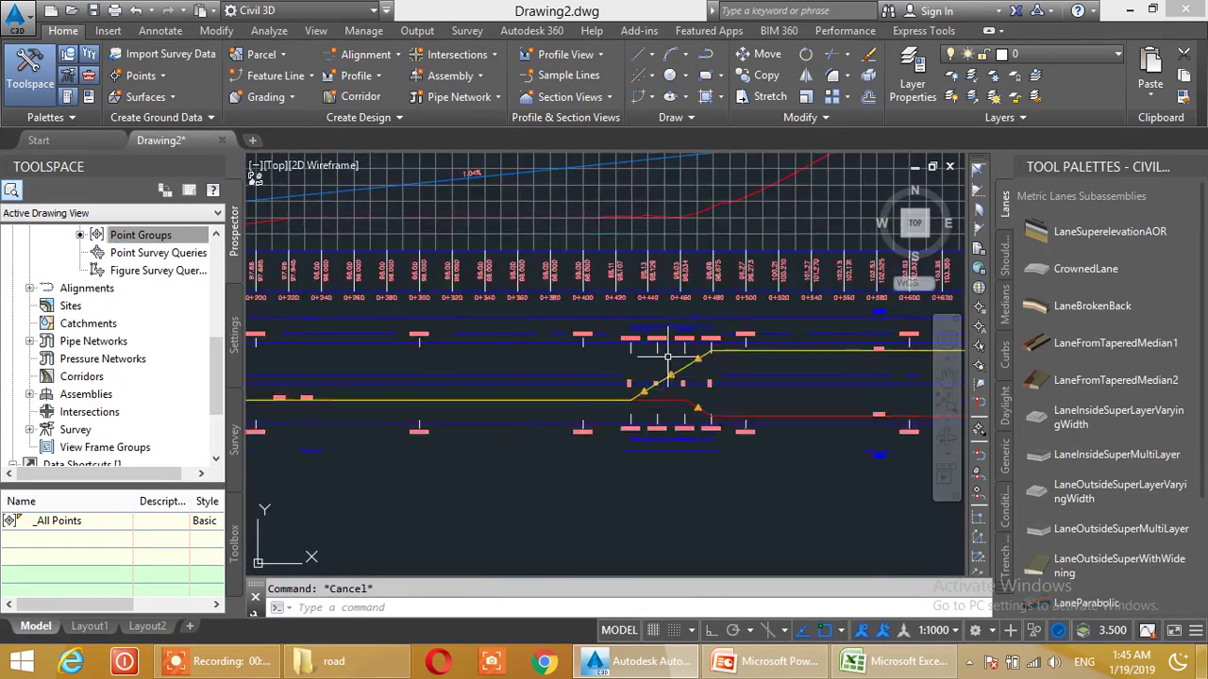
- Examine the Runout and Runoff labels of the first curve's entry transition, stations 0+429.30 to 0+478.80, and follow the superelevation view along the alignment
scroll(631, 318, "up", 5)
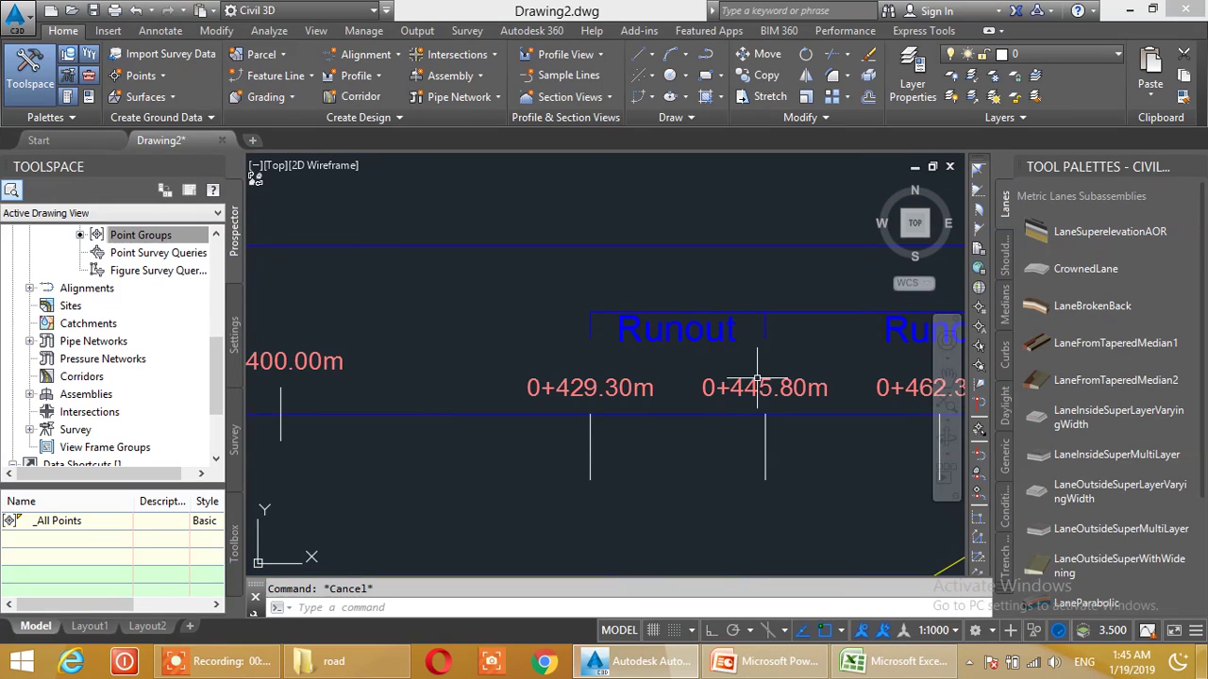
mouse_move(651, 356)
middle_mouse_down()
mouse_move(574, 286)
mouse_move(528, 361)
mouse_move(557, 348)
middle_mouse_up()
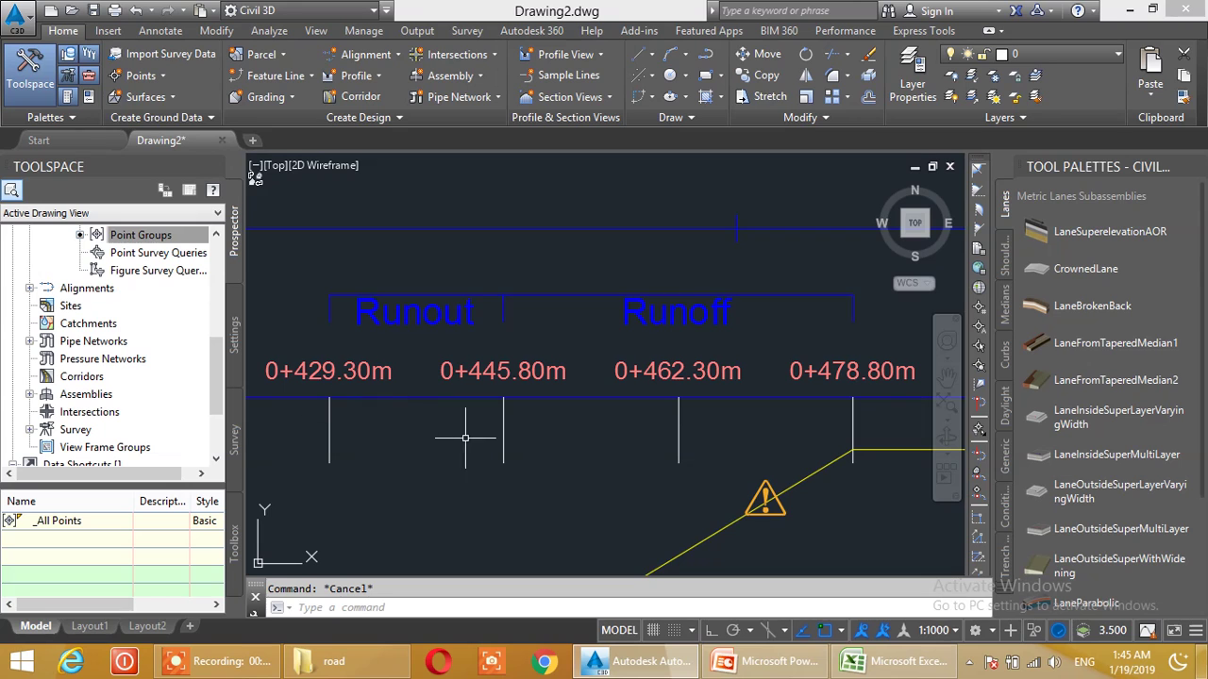
scroll(712, 421, "down", 8)
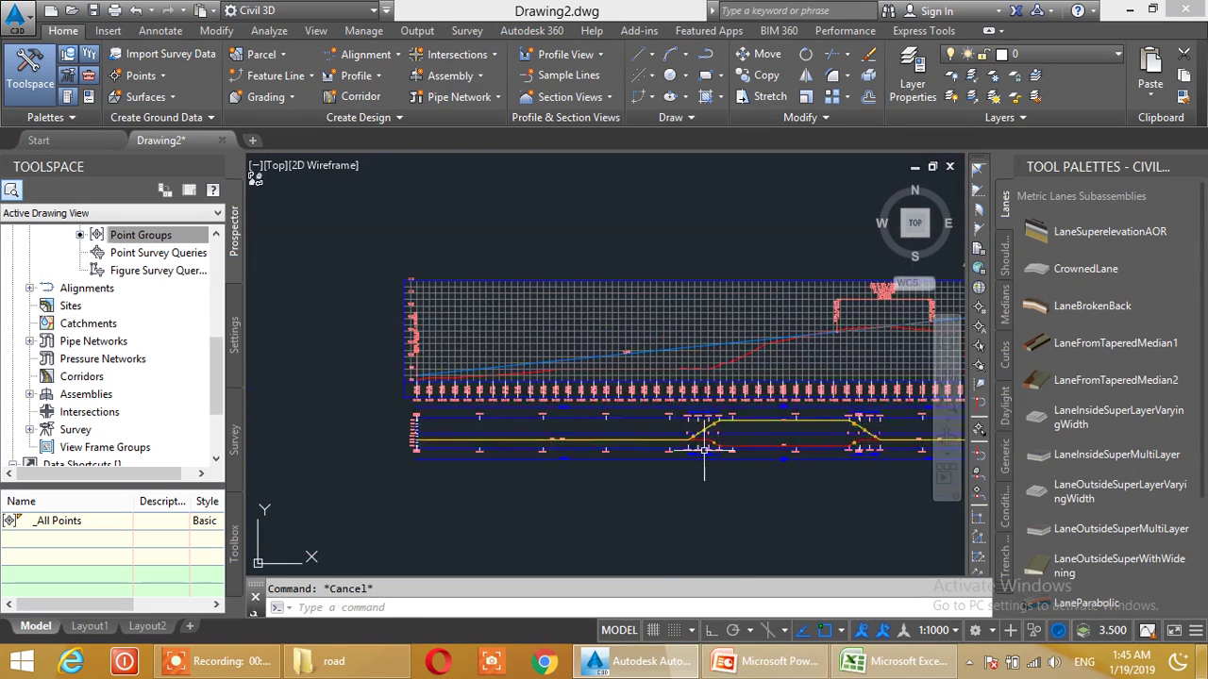
middle_click_drag(666, 466, 655, 391)
middle_click_drag(756, 423, 637, 418)
scroll(661, 391, "up", 2)
scroll(691, 377, "up", 5)
mouse_move(747, 336)
middle_mouse_down()
mouse_move(576, 467)
mouse_move(547, 468)
middle_mouse_up()
middle_click_drag(776, 418, 324, 371)
middle_click_drag(819, 415, 598, 406)
middle_click_drag(863, 405, 604, 387)
middle_click_drag(833, 391, 533, 381)
middle_click_drag(834, 378, 566, 373)
- Review the entire drawing, and return to the starting end of the profile view and the superelevation view beneath it
middle_click(566, 373)
middle_click(566, 372)
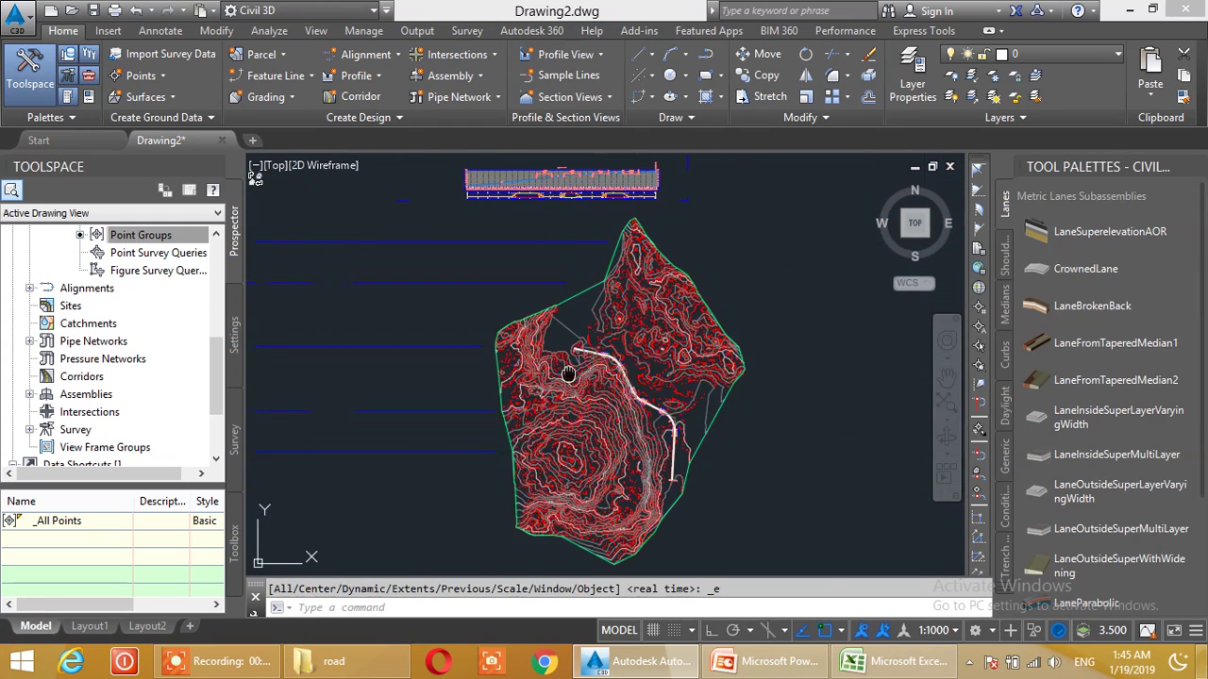
scroll(595, 344, "down", 5)
middle_click_drag(531, 331, 778, 472)
scroll(755, 440, "up", 5)
middle_click_drag(873, 423, 499, 398)
scroll(615, 399, "up", 8)
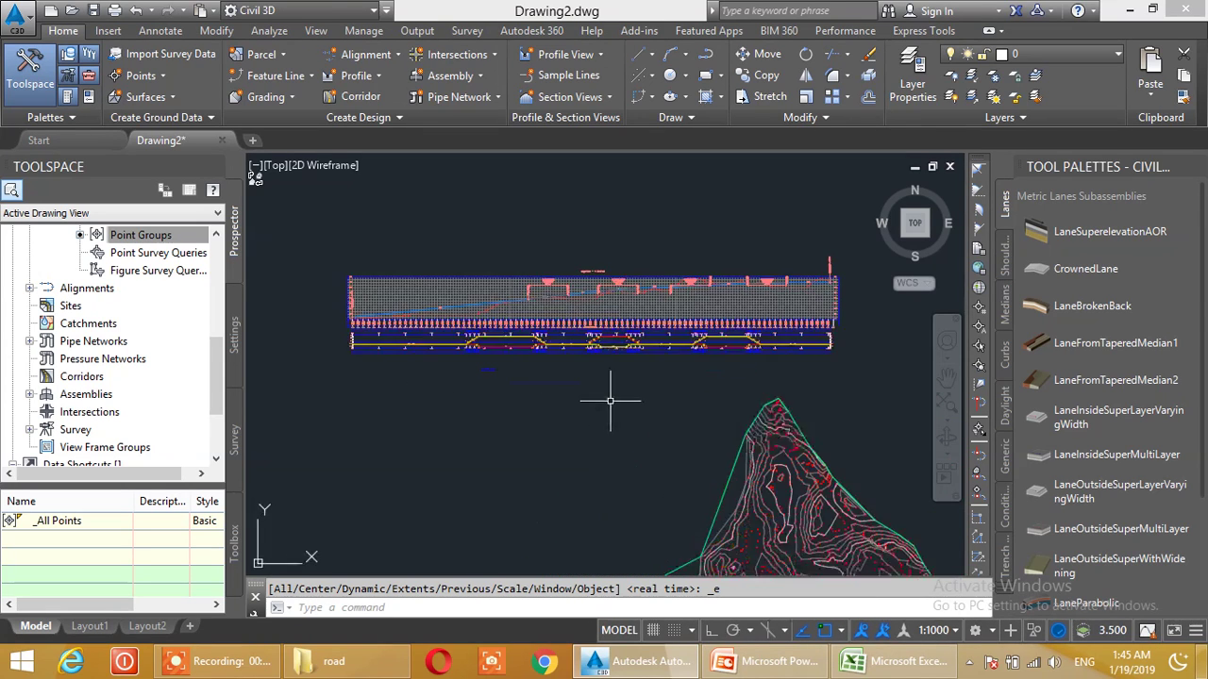
scroll(487, 305, "down", 4)
middle_click_drag(409, 318, 475, 277)
scroll(439, 281, "up", 2)
middle_click_drag(546, 323, 476, 335)
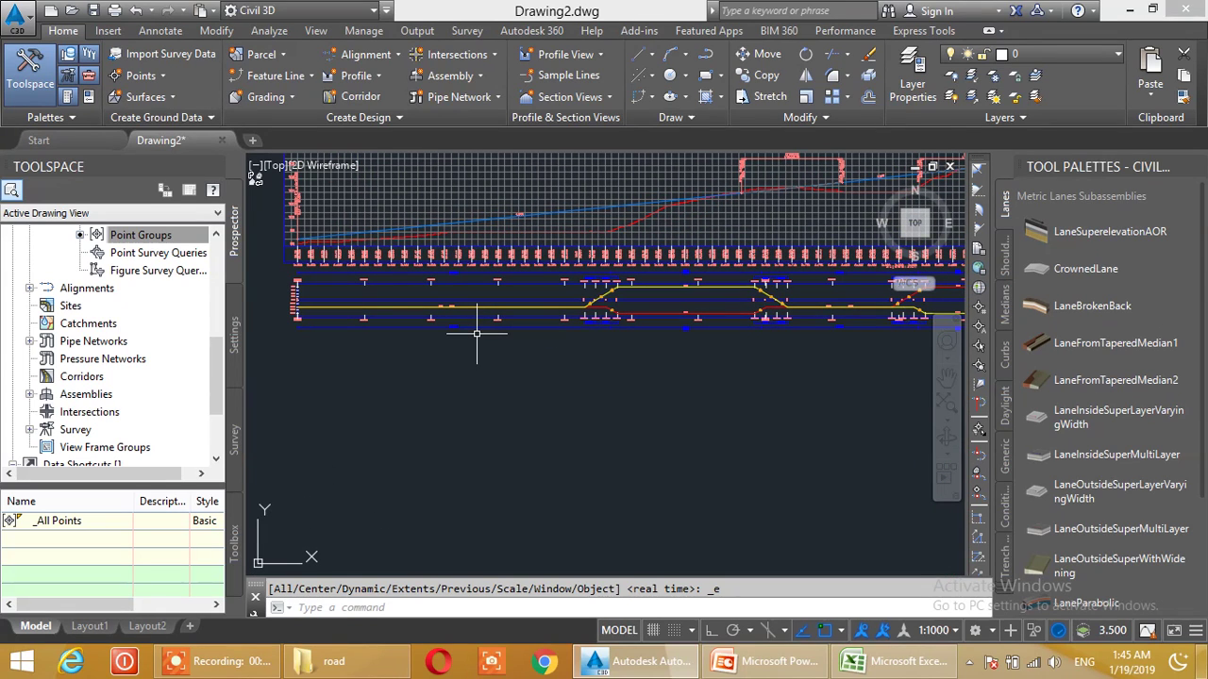
scroll(485, 369, "up", 2)
middle_click_drag(507, 313, 558, 445)
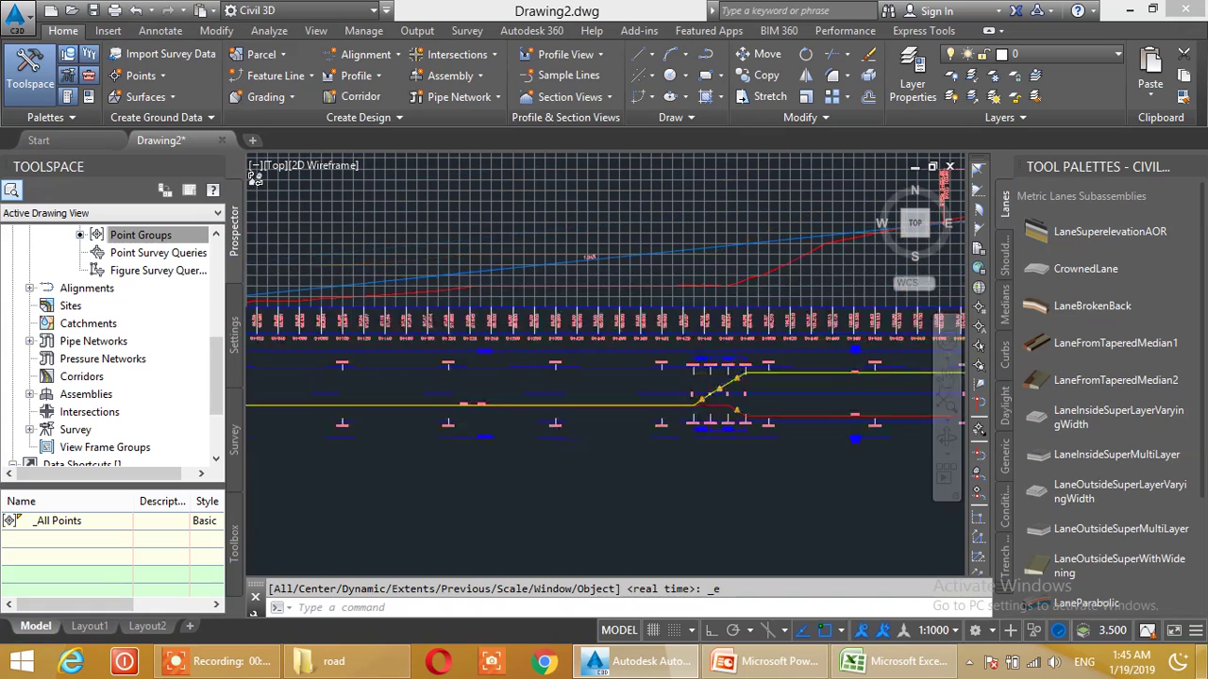
scroll(483, 321, "up", 5)
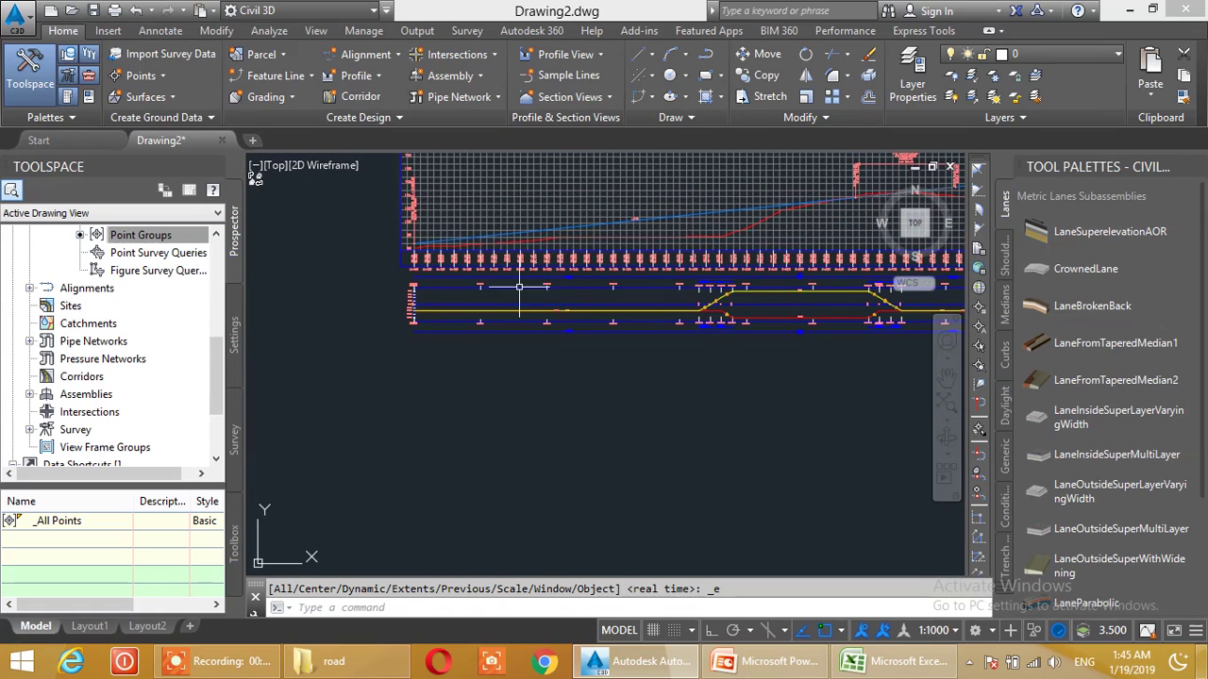
scroll(440, 312, "down", 2)
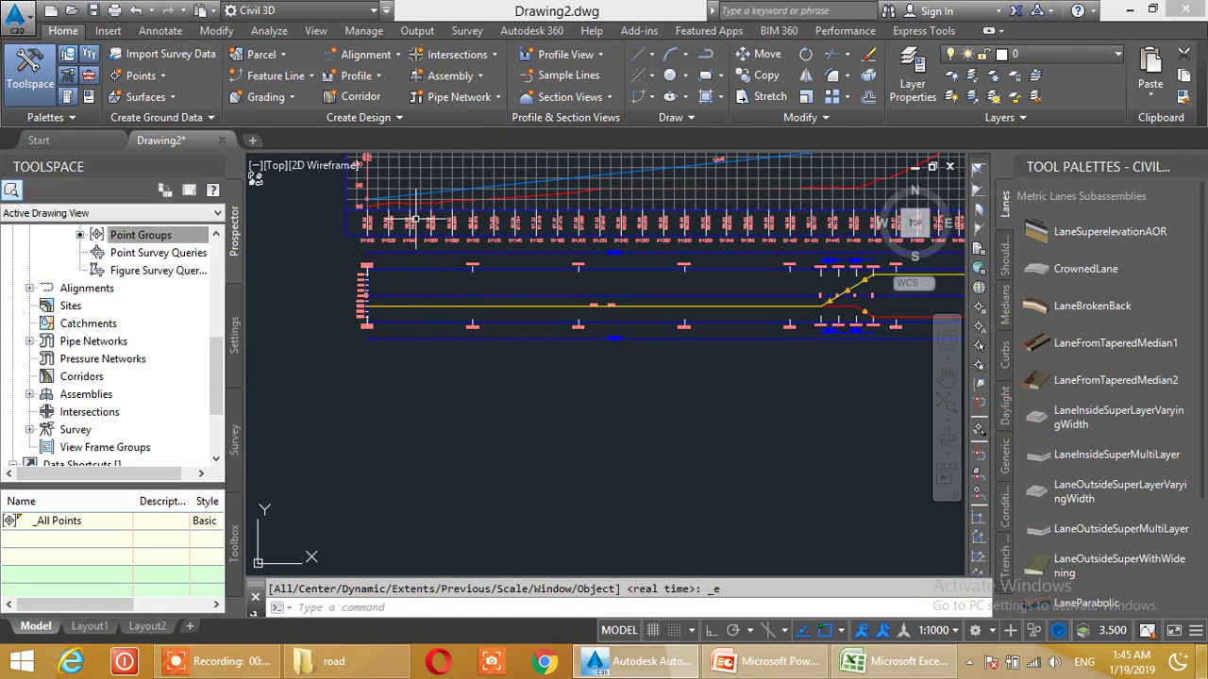
- Move the superelevation view slightly lower to widen the gap beneath the profile view's data band
left_click(434, 285)
left_click(365, 298)
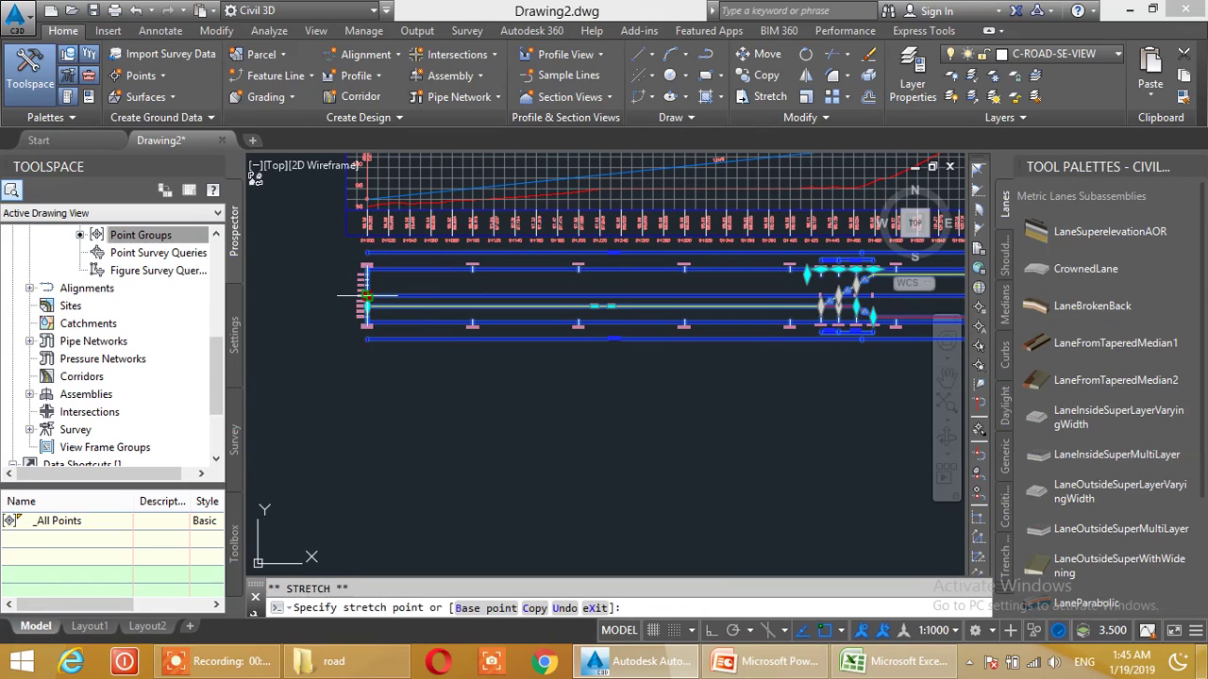
right_click(368, 300)
left_click(411, 350)
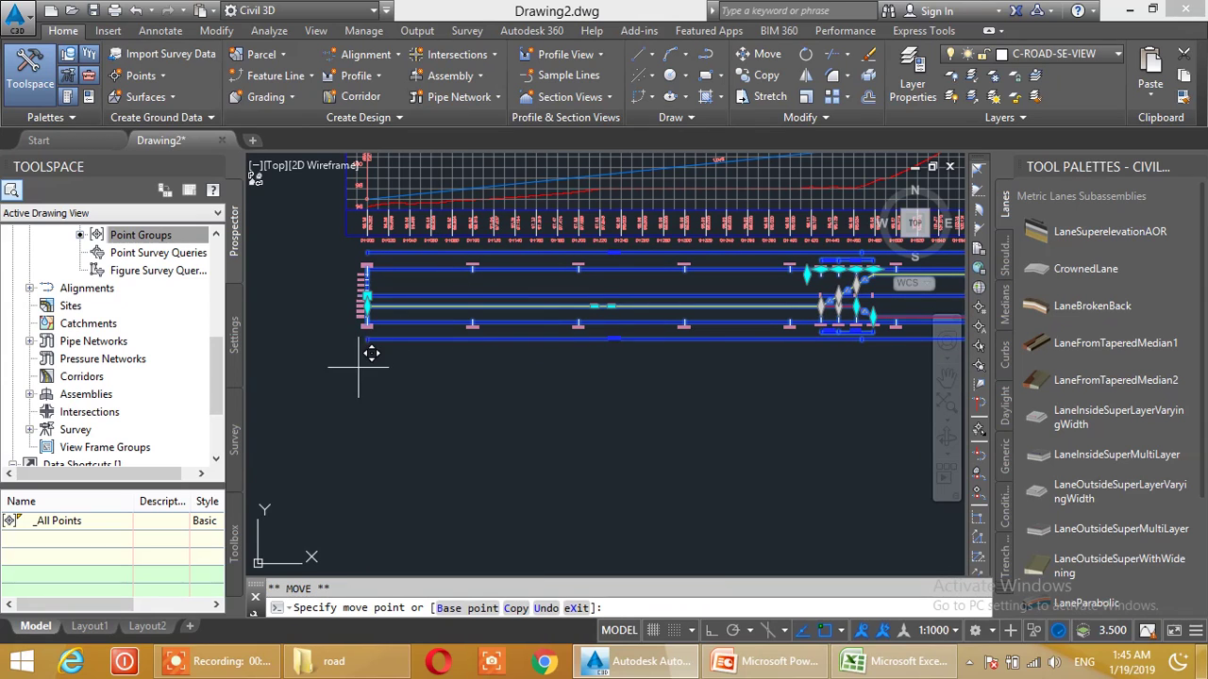
scroll(377, 332, "up", 3)
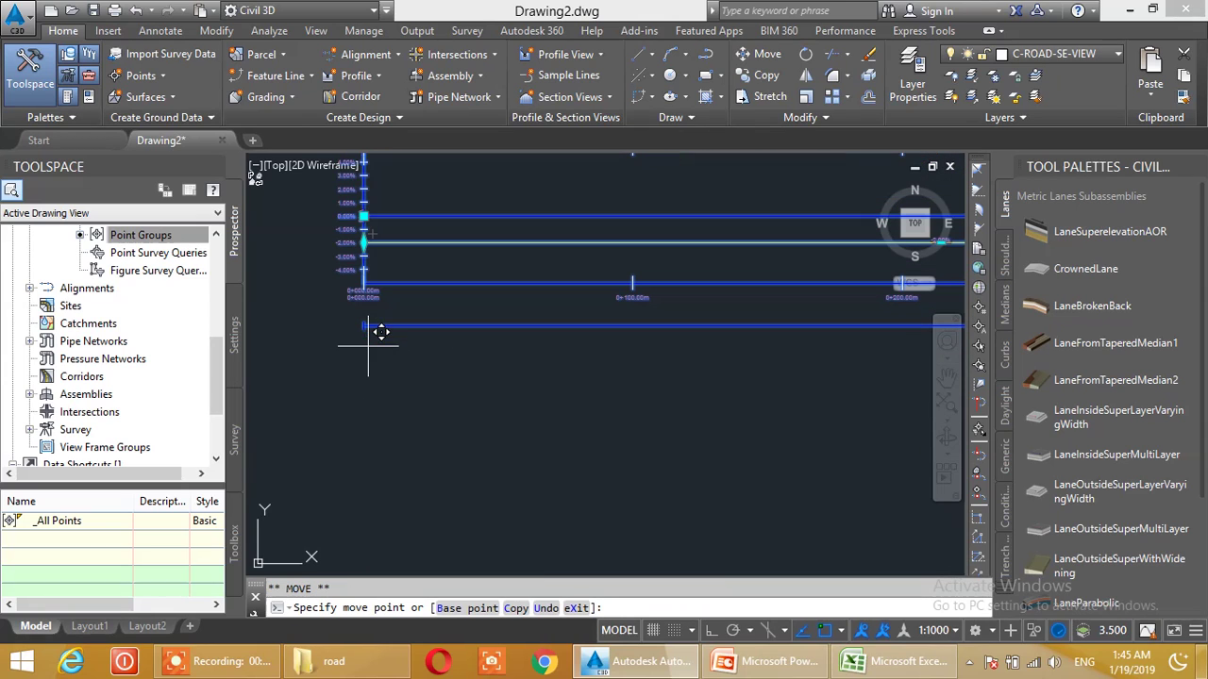
left_click(380, 275)
scroll(377, 301, "down", 2)
scroll(393, 358, "up", 3)
scroll(393, 346, "down", 4)
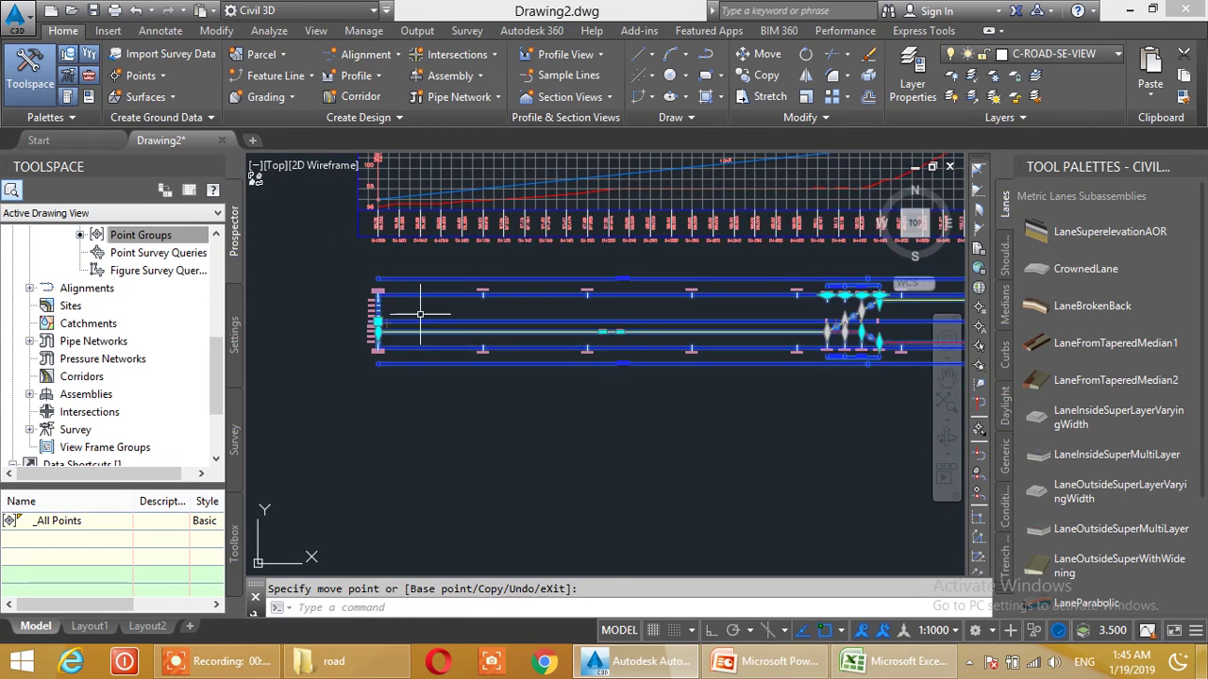
- Open the band settings in the profile view's properties and select Superelevation as the band type
middle_click_drag(419, 307, 400, 436)
scroll(426, 403, "up", 2)
middle_click_drag(476, 379, 443, 471)
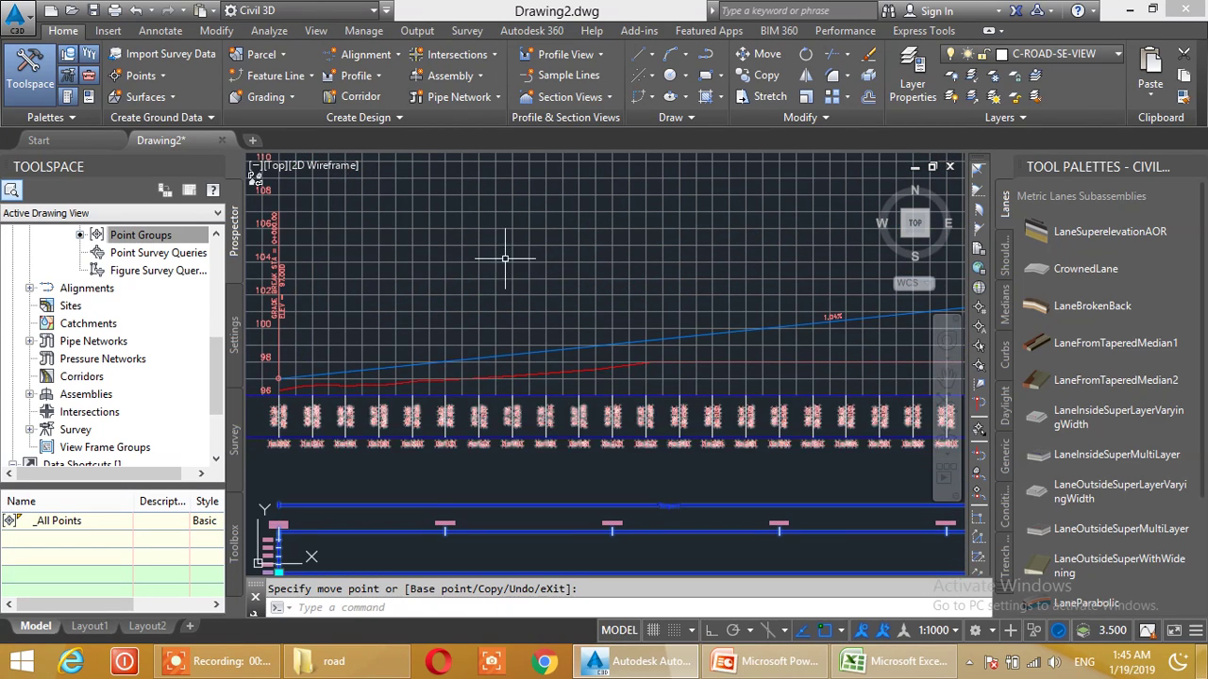
left_click(508, 253)
right_click(514, 238)
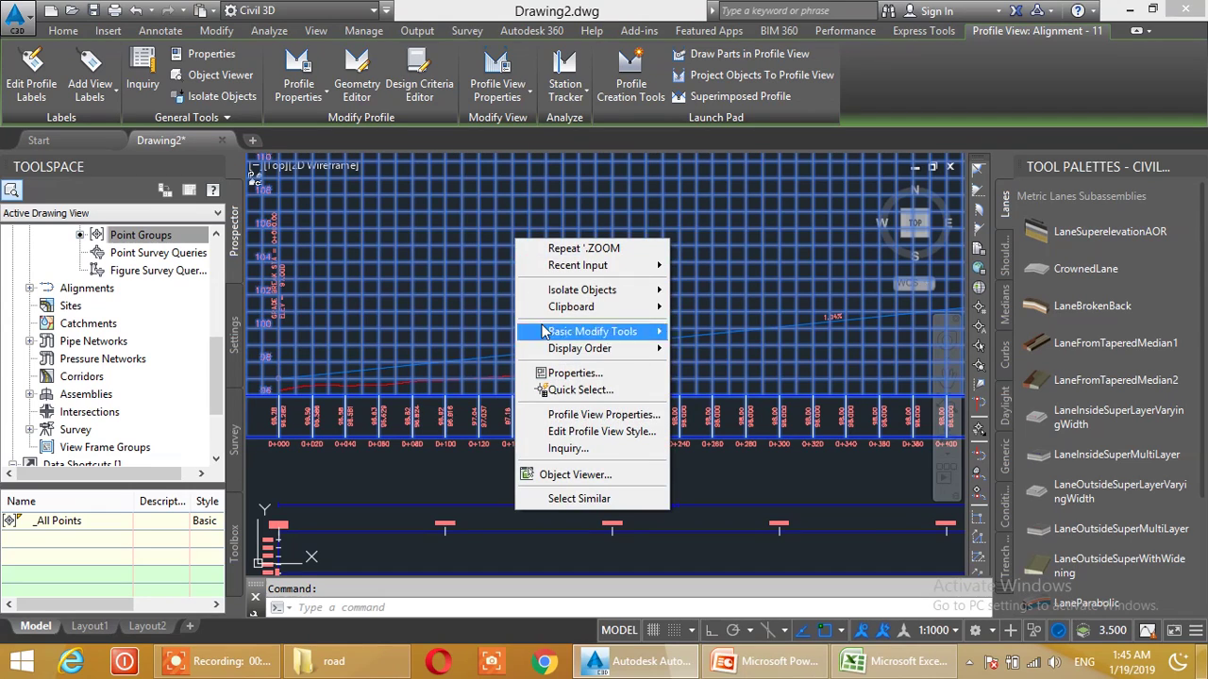
left_click(583, 415)
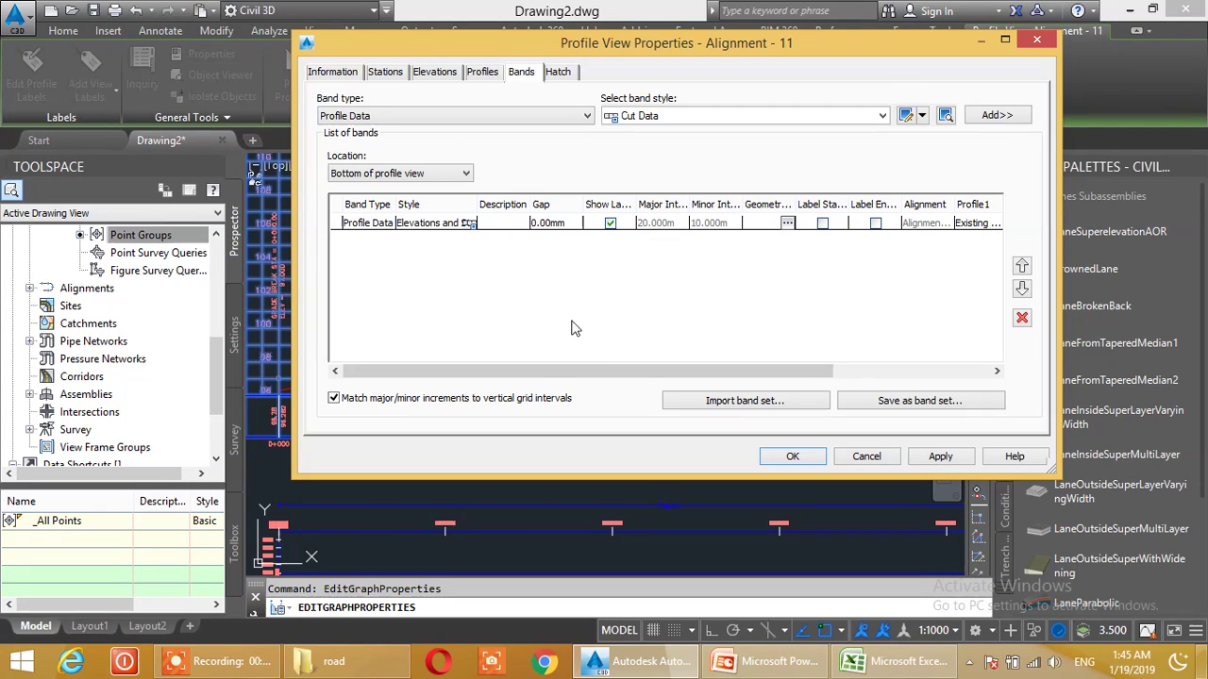
left_click(509, 116)
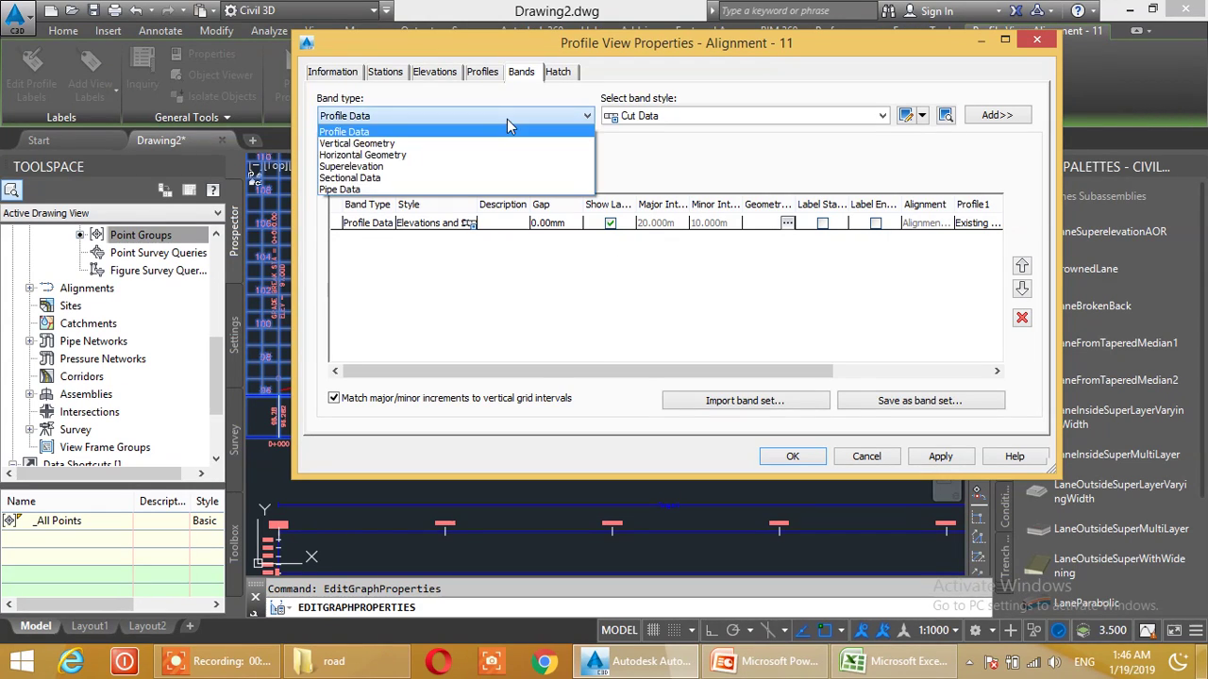
left_click(406, 167)
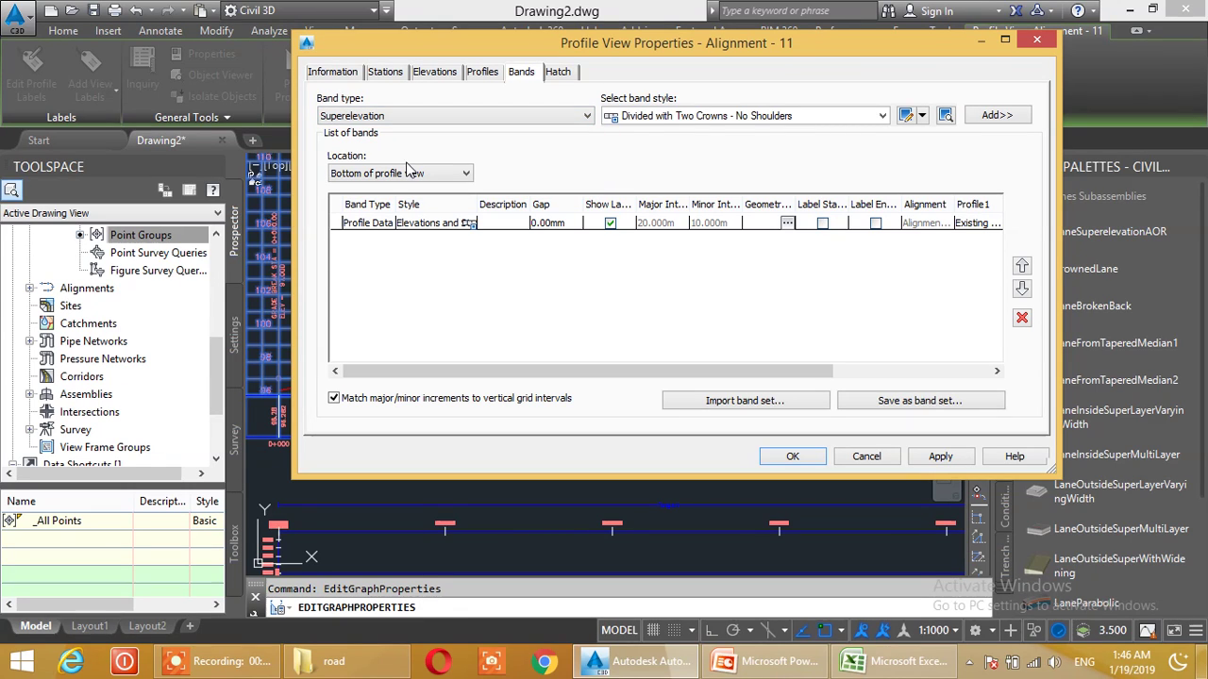
- Add a superelevation band in the style Divided with Two Crowns - No Shoulders at the bottom of the profile view and apply it
left_click(828, 117)
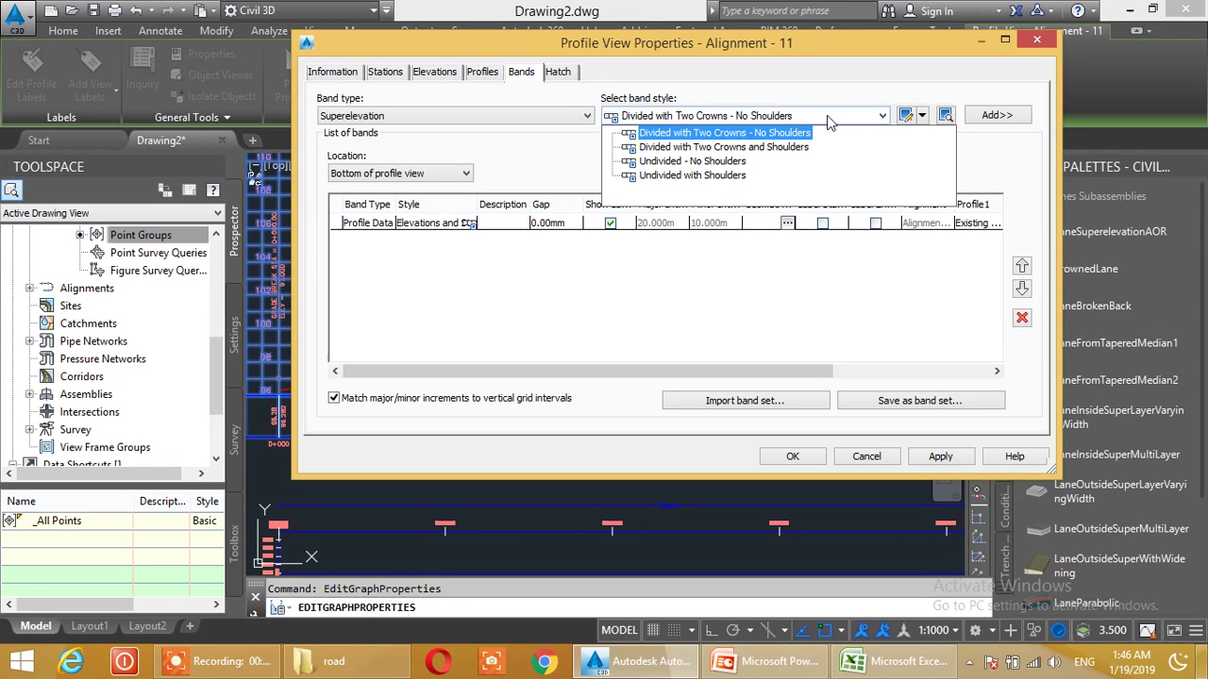
left_click(830, 117)
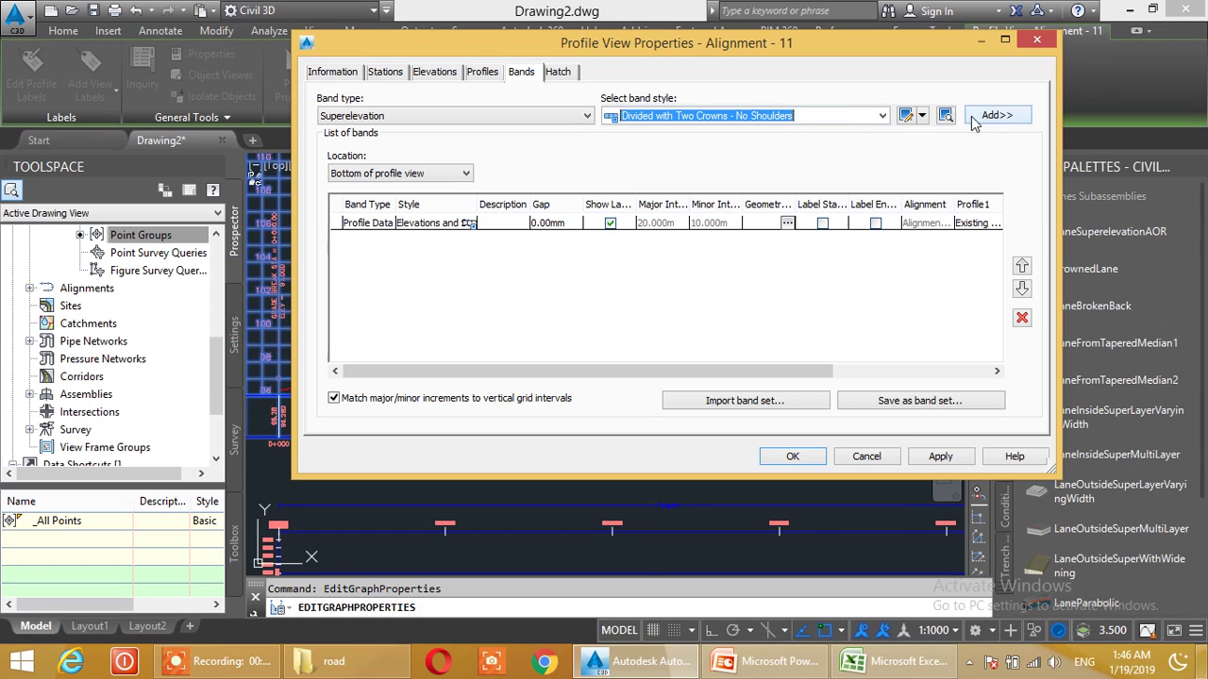
left_click(855, 116)
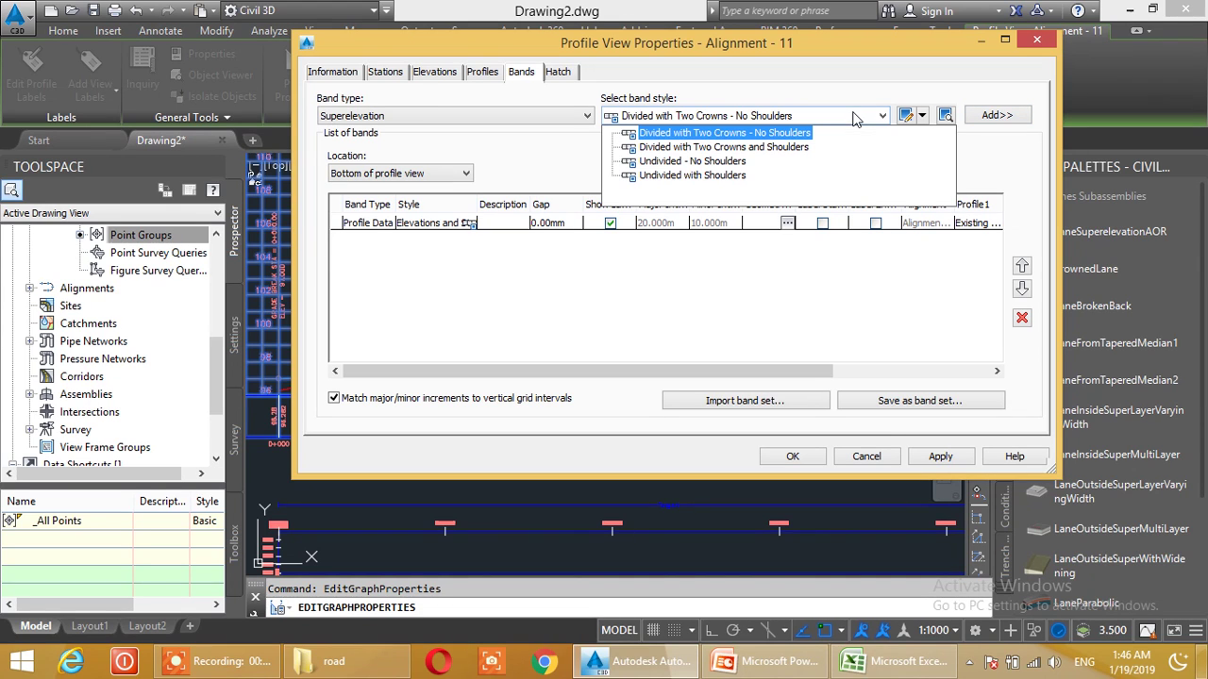
left_click(789, 132)
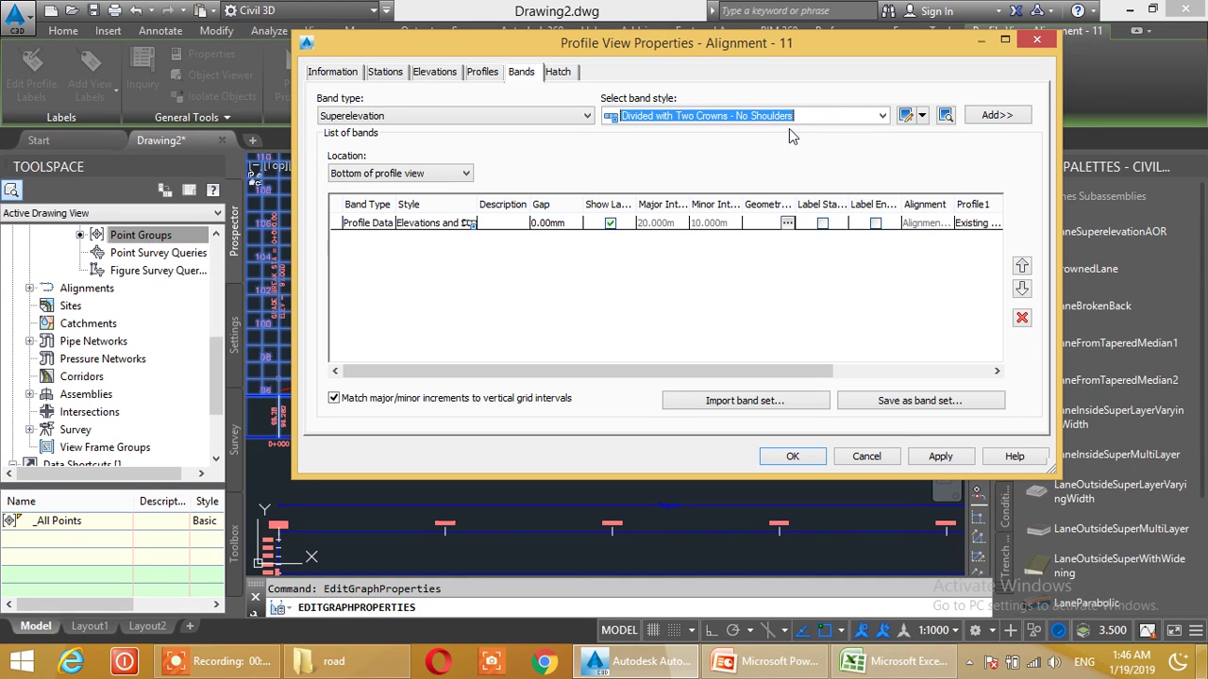
left_click(990, 117)
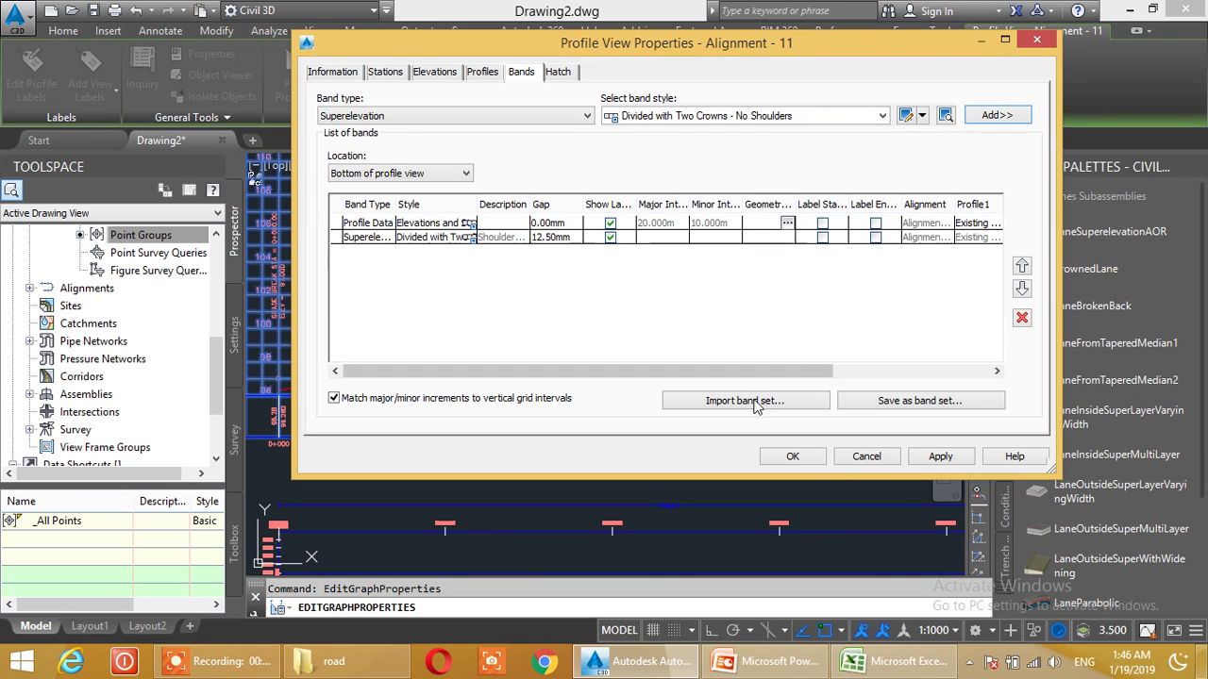
left_click(940, 456)
left_click(793, 456)
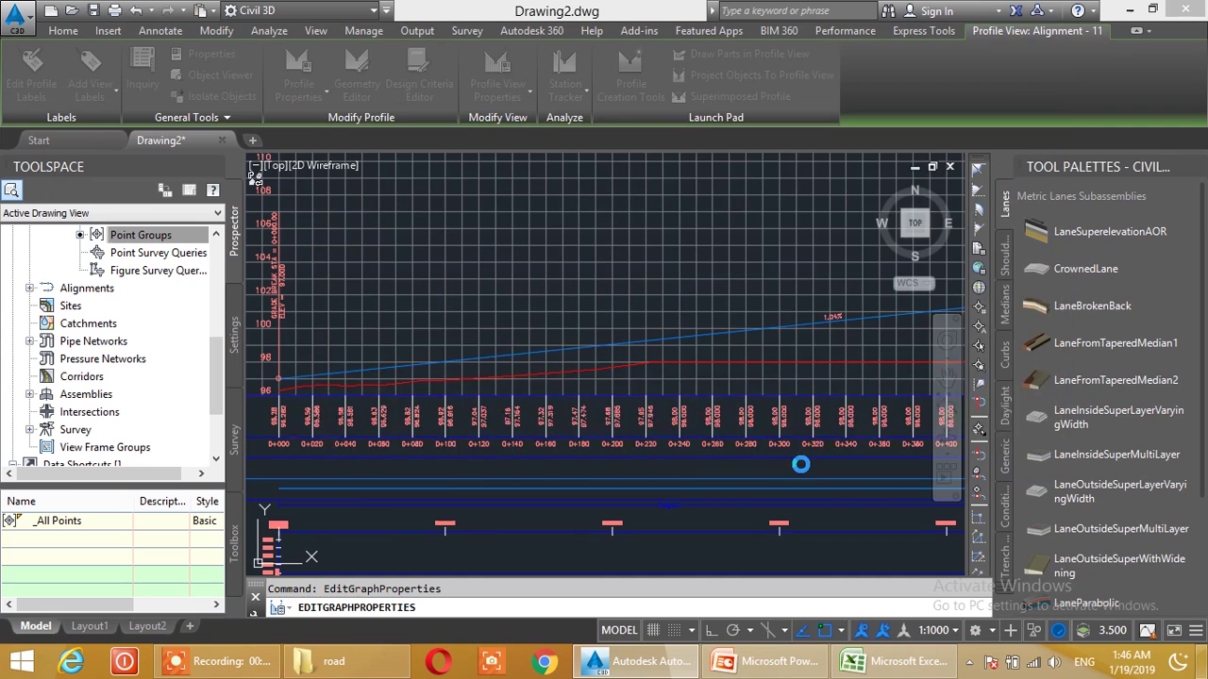
- Move the superelevation view further down to clear the new superelevation band of the profile view
scroll(523, 381, "down", 3)
scroll(522, 380, "up", 3)
scroll(523, 341, "up", 2)
left_click(523, 260)
left_click(451, 327)
right_click(451, 327)
left_click(483, 383)
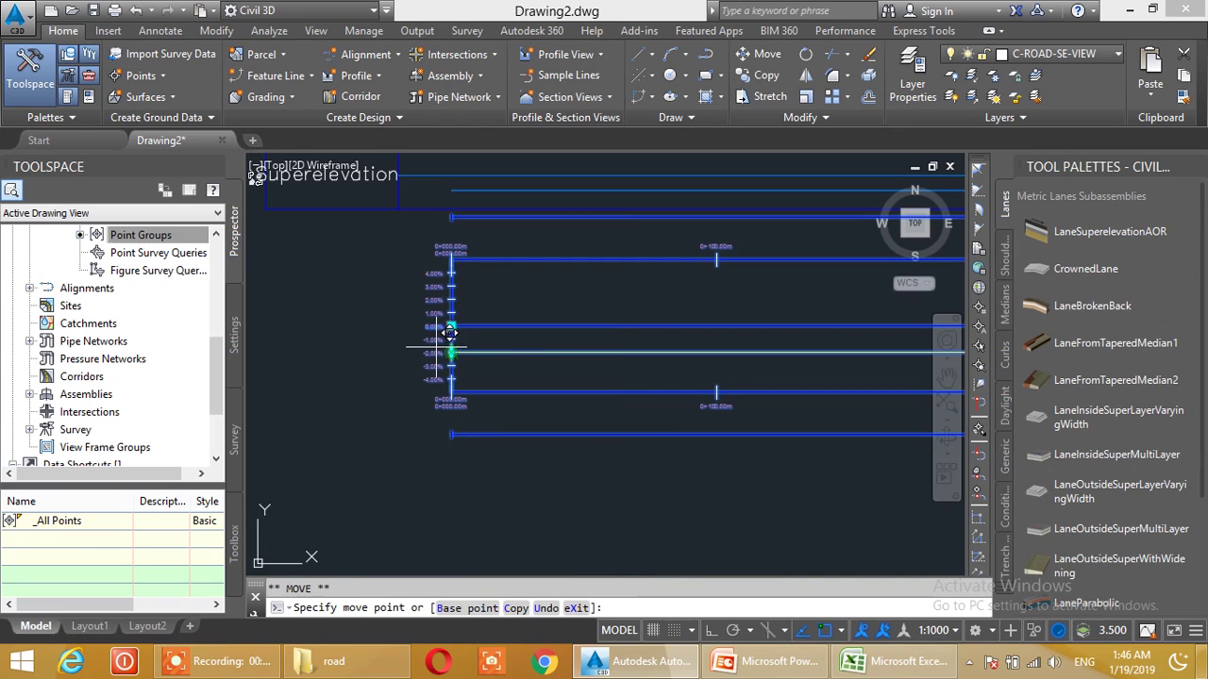
left_click(451, 379)
key("Escape")
- Examine the superelevation band at the first curve's entry transition against the stations in the superelevation view
scroll(569, 300, "down", 4)
middle_click_drag(603, 273, 446, 380)
scroll(412, 319, "up", 2)
middle_click_drag(907, 377, 583, 353)
scroll(617, 345, "down", 2)
scroll(705, 352, "up", 4)
middle_click_drag(703, 349, 619, 359)
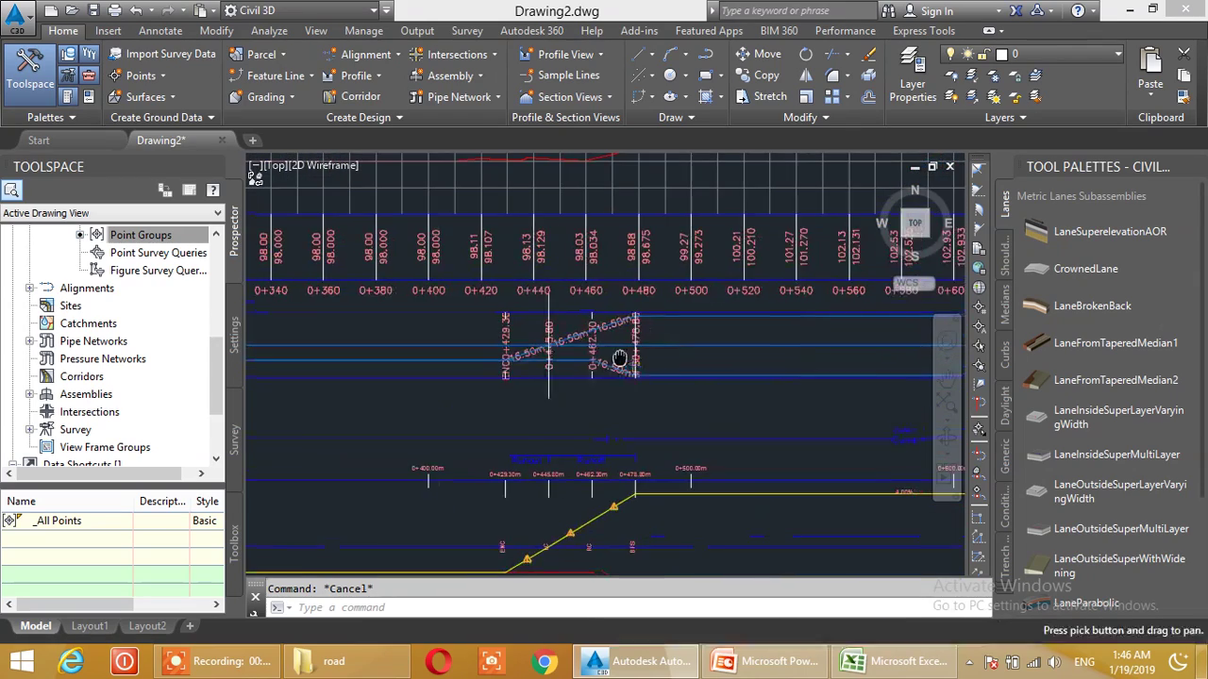
- Examine the superelevation band through the second curve's entry and exit transitions, comparing it with the superelevation view below
scroll(676, 358, "down", 6)
middle_click_drag(752, 374, 577, 368)
scroll(652, 361, "up", 6)
middle_click_drag(729, 364, 528, 372)
middle_click_drag(942, 383, 763, 380)
scroll(762, 379, "up", 2)
middle_click_drag(823, 355, 665, 377)
scroll(736, 381, "down", 2)
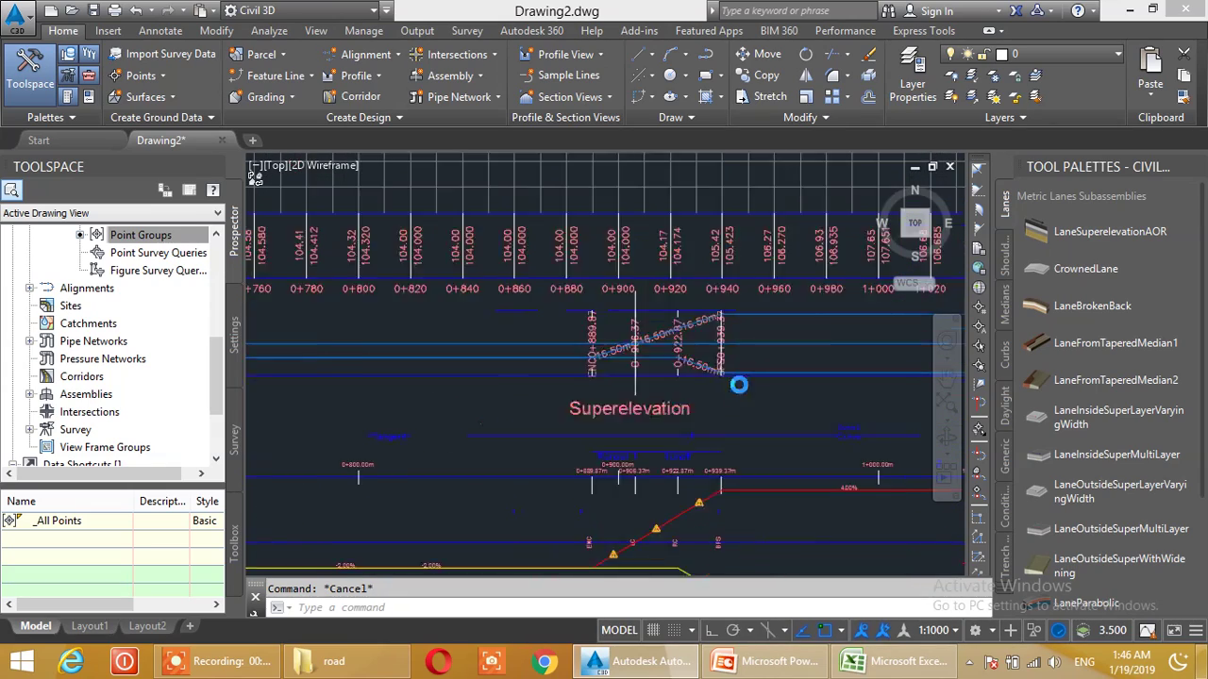
scroll(735, 379, "down", 7)
middle_click_drag(770, 373, 659, 377)
scroll(660, 376, "up", 3)
scroll(632, 364, "up", 2)
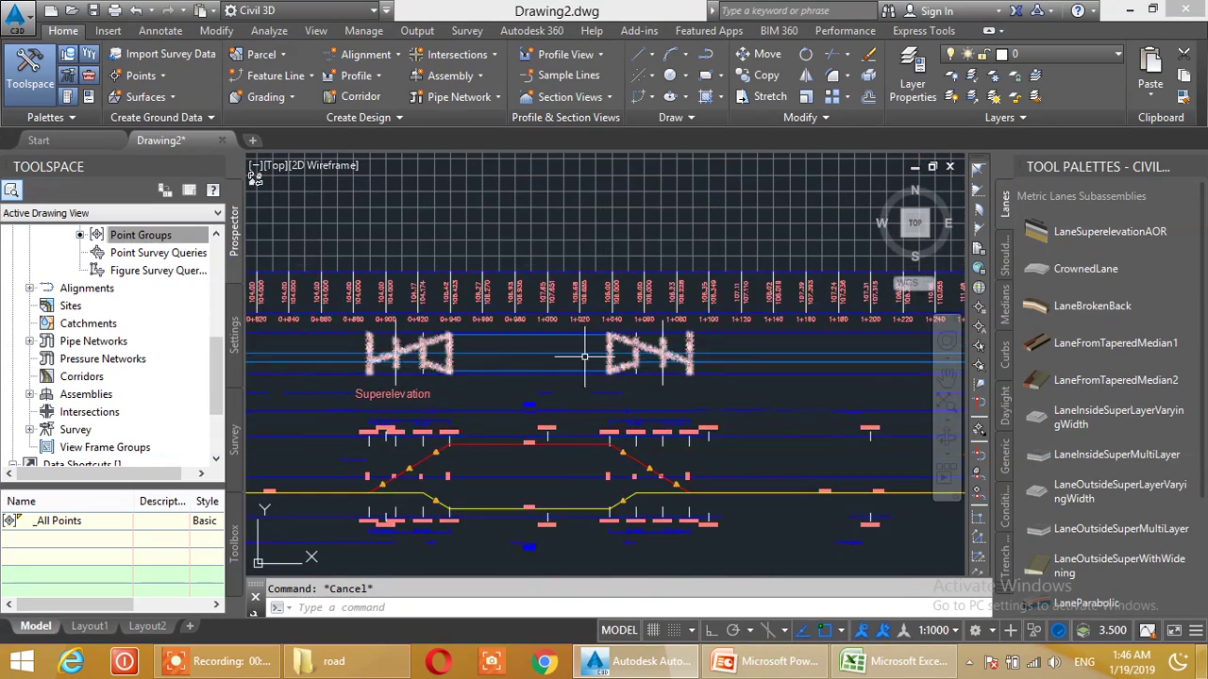
- Examine the superelevation band through the third curve's transitions and on to the end of the profile view
middle_click_drag(798, 363, 514, 370)
scroll(678, 370, "up", 2)
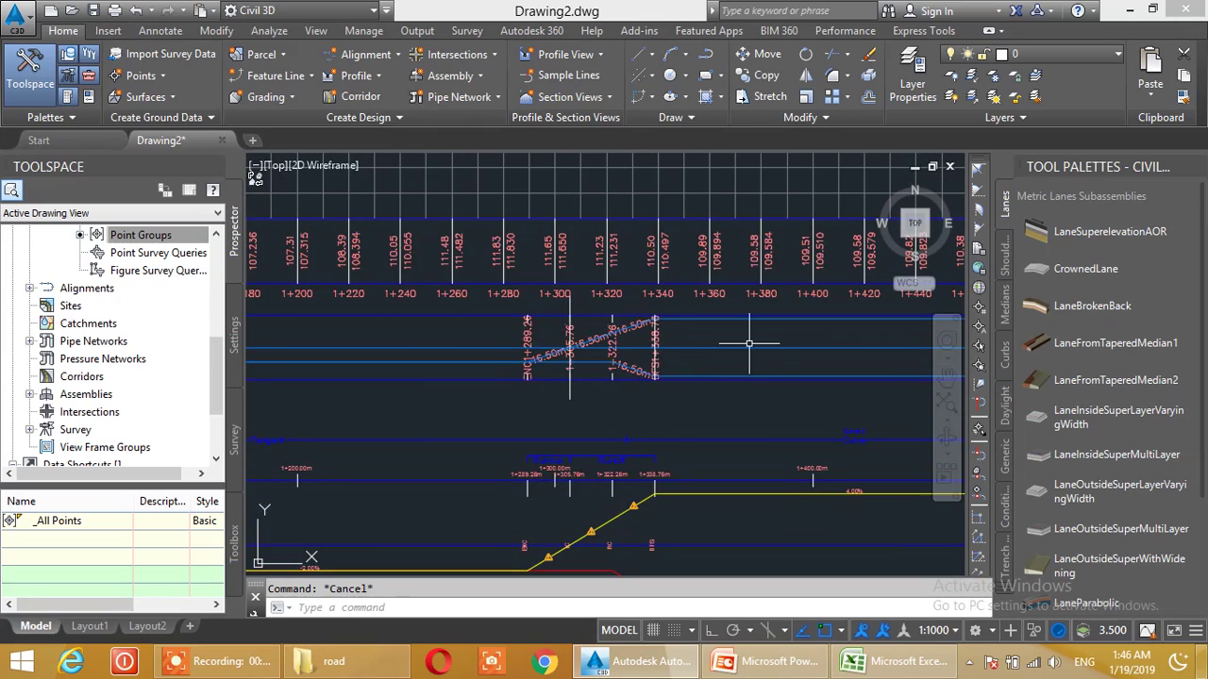
scroll(749, 343, "down", 4)
middle_click_drag(770, 352, 562, 358)
scroll(678, 358, "up", 2)
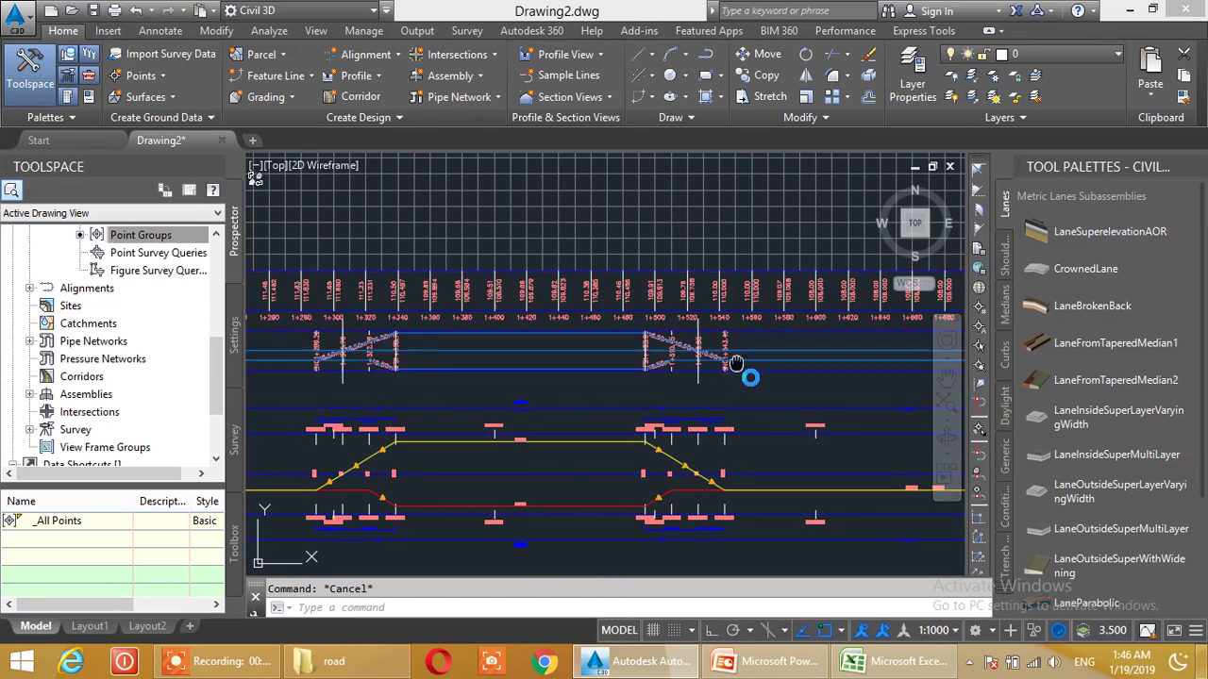
middle_click_drag(736, 363, 529, 366)
middle_click_drag(802, 366, 835, 367)
scroll(671, 361, "up", 2)
middle_click_drag(274, 349, 590, 346)
scroll(582, 389, "down", 4)
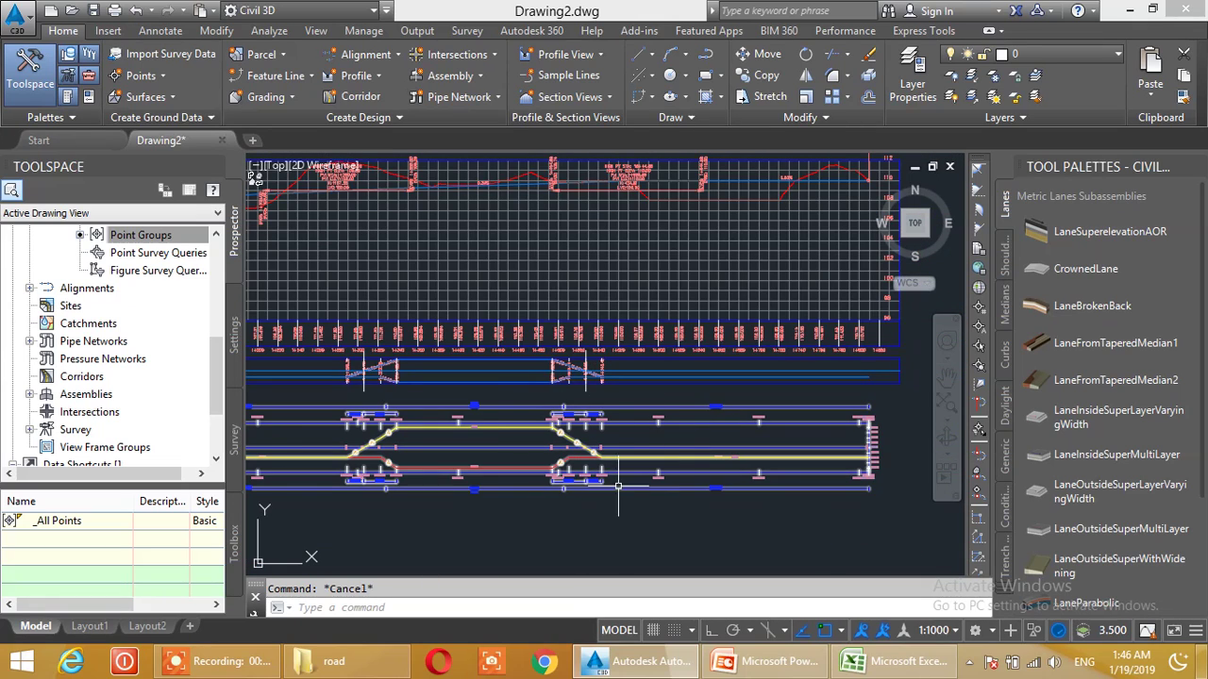
- Review the superelevation band backwards from the third curve to the title at the beginning of the profile view
scroll(501, 418, "up", 2)
middle_click_drag(469, 388, 703, 438)
middle_click_drag(360, 388, 618, 396)
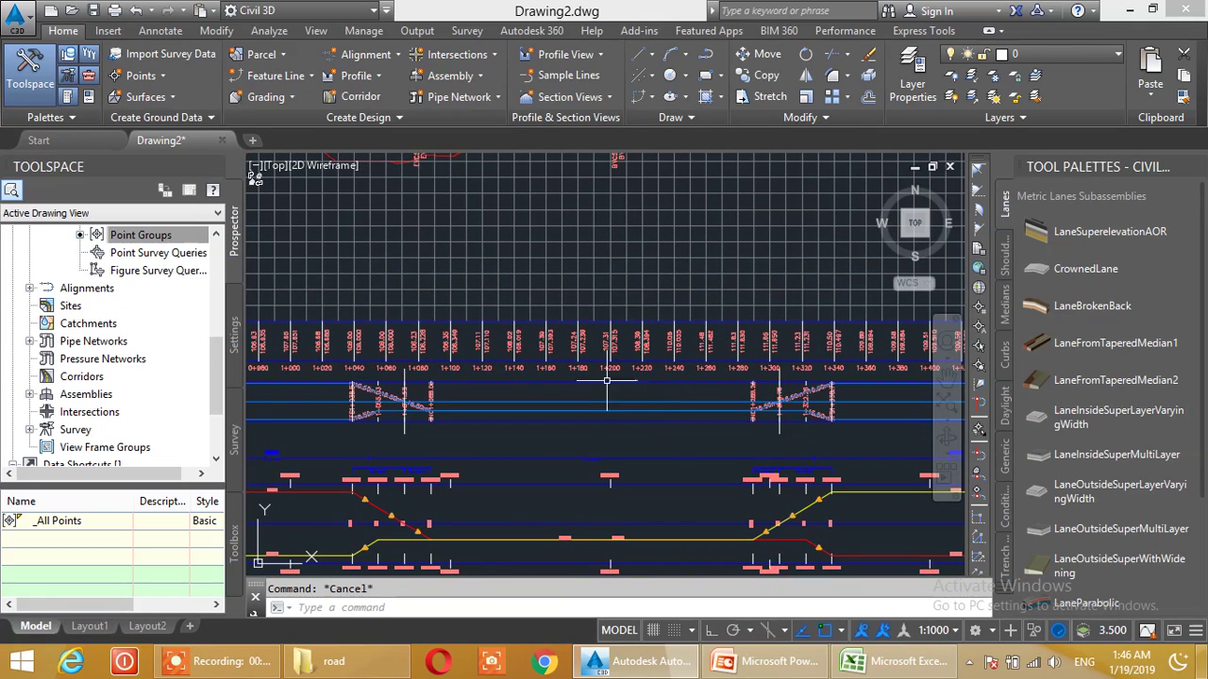
scroll(762, 410, "up", 2)
scroll(805, 378, "up", 4)
scroll(792, 386, "down", 8)
middle_click_drag(502, 378, 723, 390)
middle_click_drag(504, 399, 736, 400)
middle_click_drag(523, 392, 787, 381)
middle_click_drag(424, 380, 614, 343)
scroll(523, 313, "down", 2)
middle_click_drag(506, 355, 499, 311)
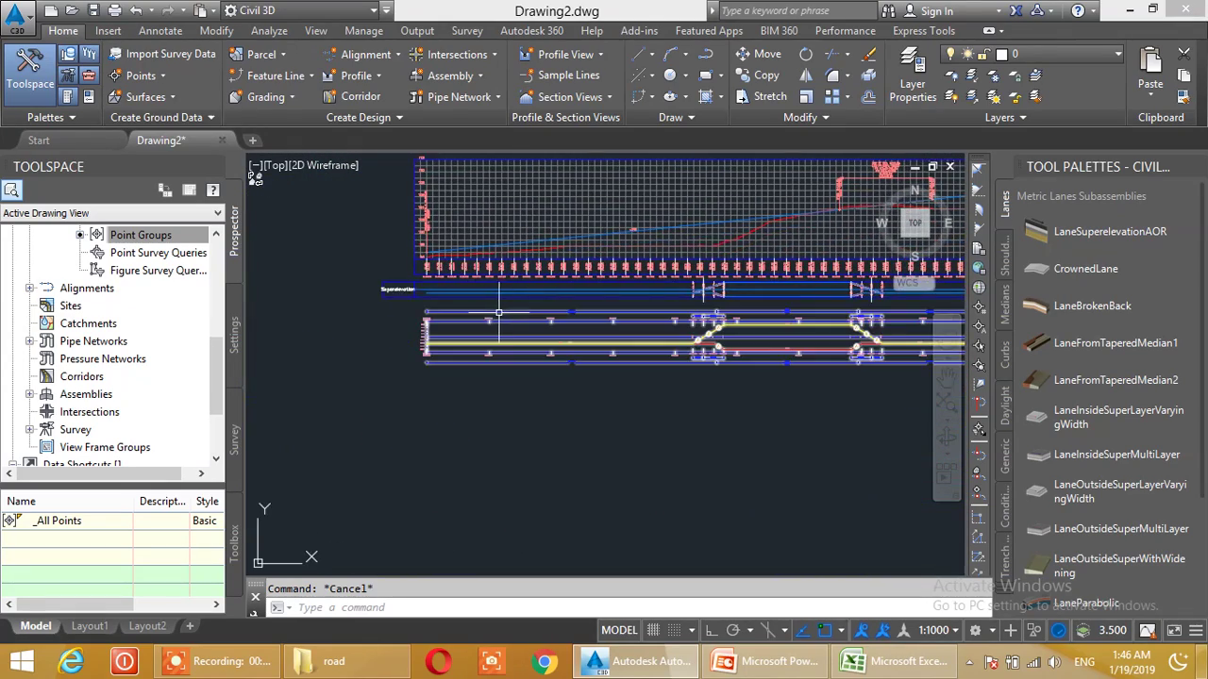
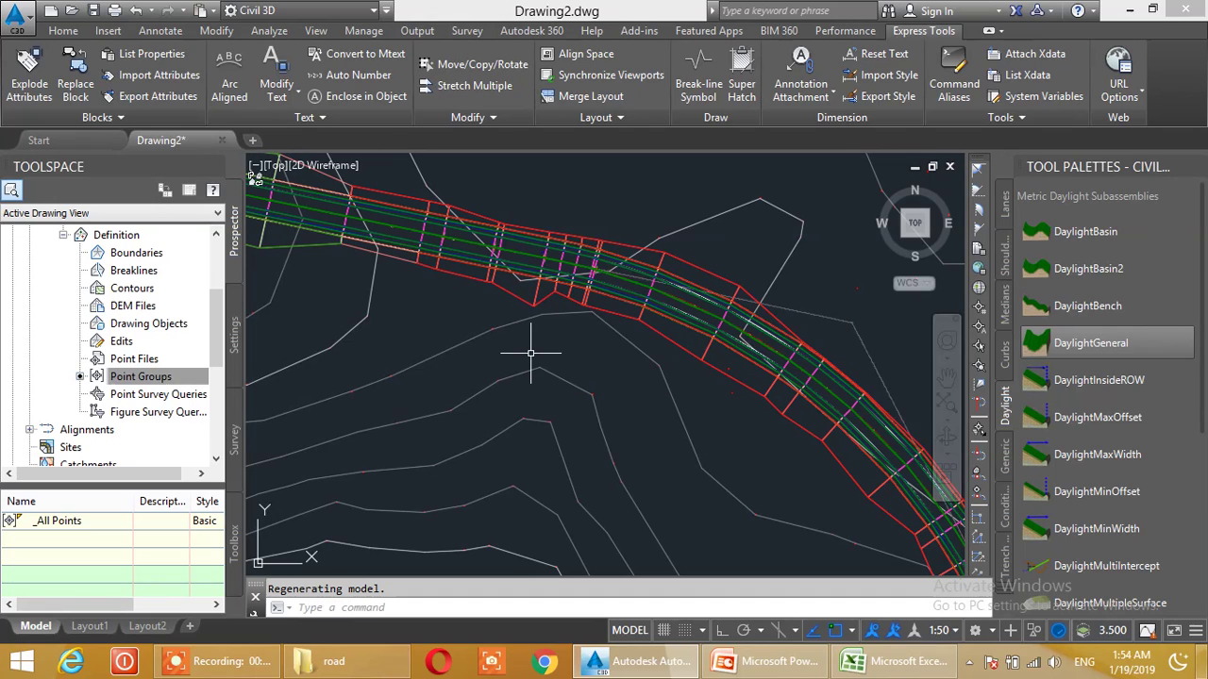
- Review the corridor in plan along its curves and tangents, examining the daylight lines and section spacing at the curve transition
key("Escape")
scroll(572, 337, "down", 2)
mouse_move(500, 354)
middle_mouse_down()
mouse_move(563, 362)
mouse_move(624, 389)
middle_mouse_up()
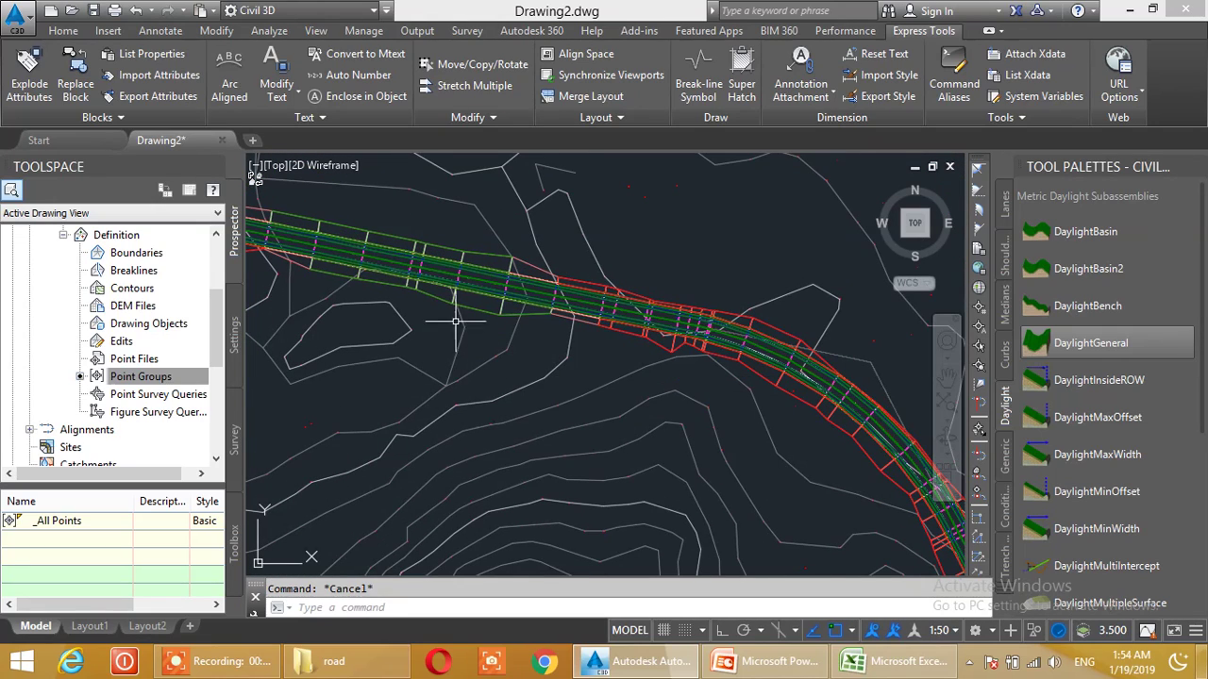
scroll(494, 345, "down", 3)
middle_click_drag(405, 322, 489, 227)
middle_click_drag(761, 407, 653, 324)
middle_click_drag(762, 451, 646, 336)
middle_click_drag(719, 397, 629, 301)
scroll(749, 378, "up", 5)
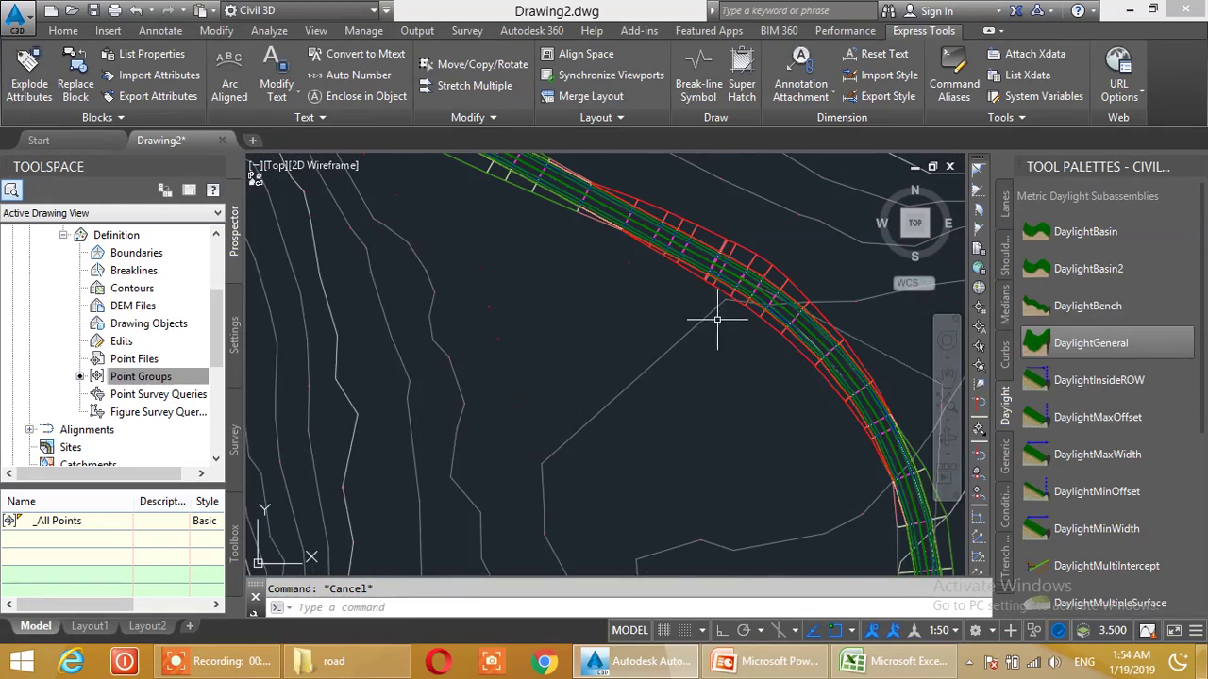
middle_click_drag(492, 306, 656, 526)
scroll(466, 393, "up", 4)
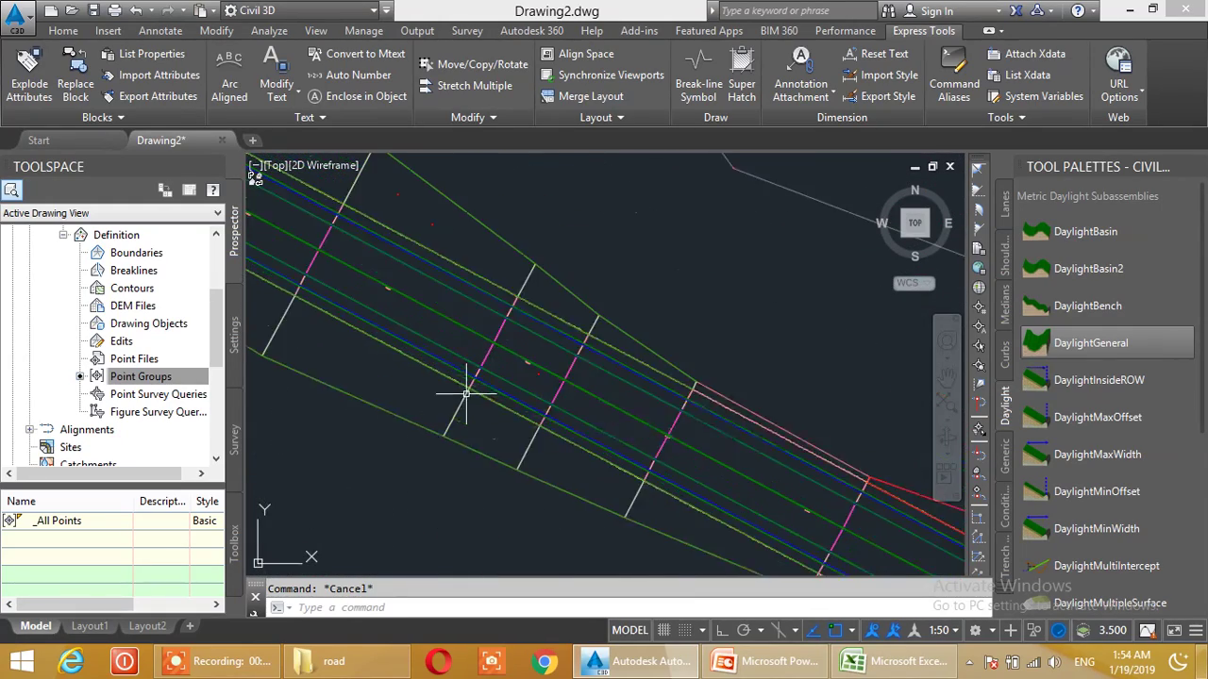
scroll(522, 380, "down", 6)
scroll(453, 312, "up", 5)
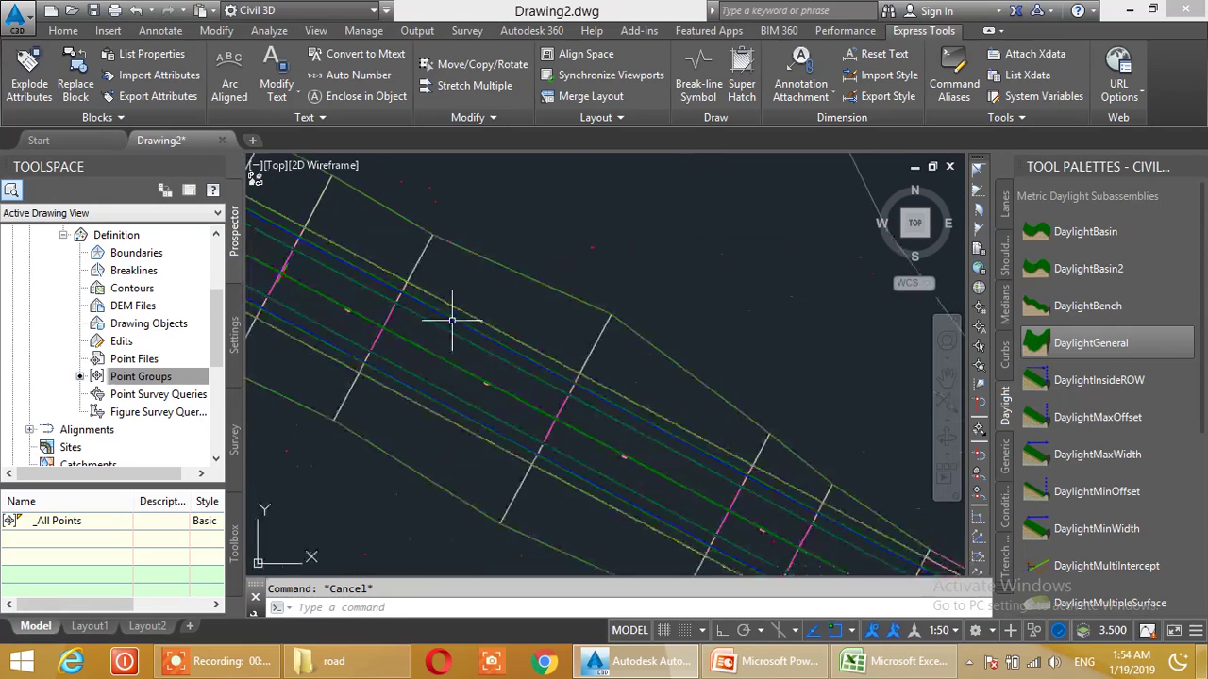
- Configure the corridor's section editor viewports with the Two: Horizontal layout, Profile in viewport 1 and Section in viewport 2
left_click(485, 251)
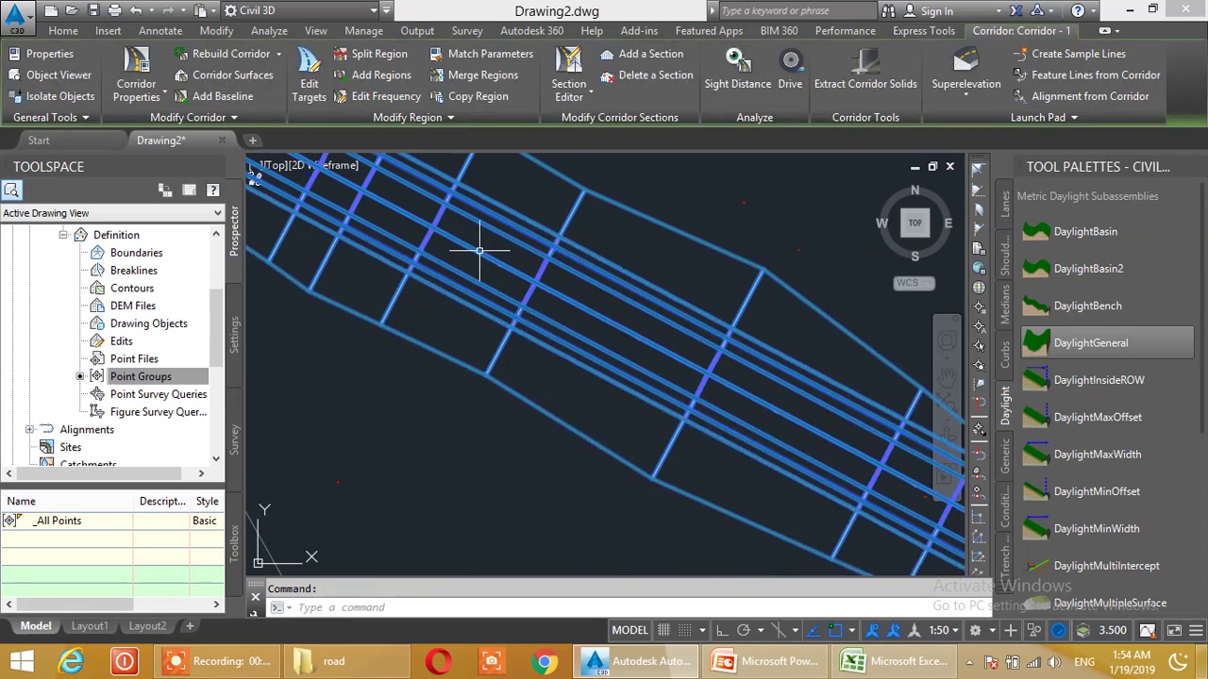
left_click(577, 94)
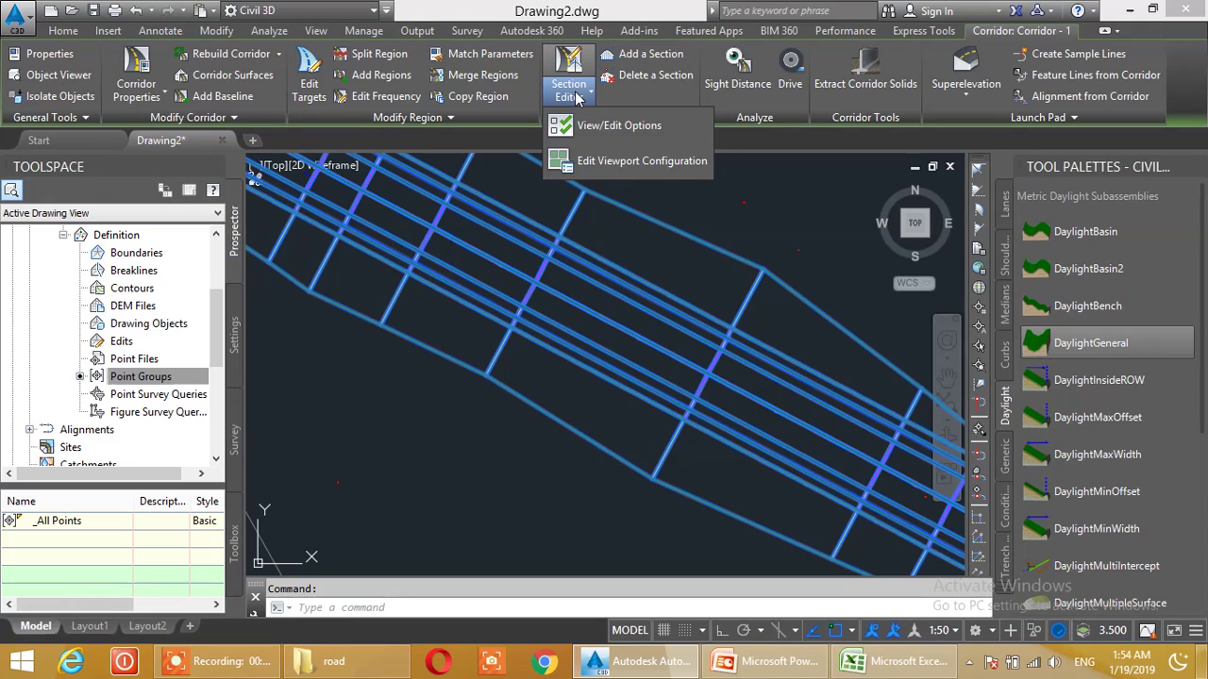
left_click(585, 162)
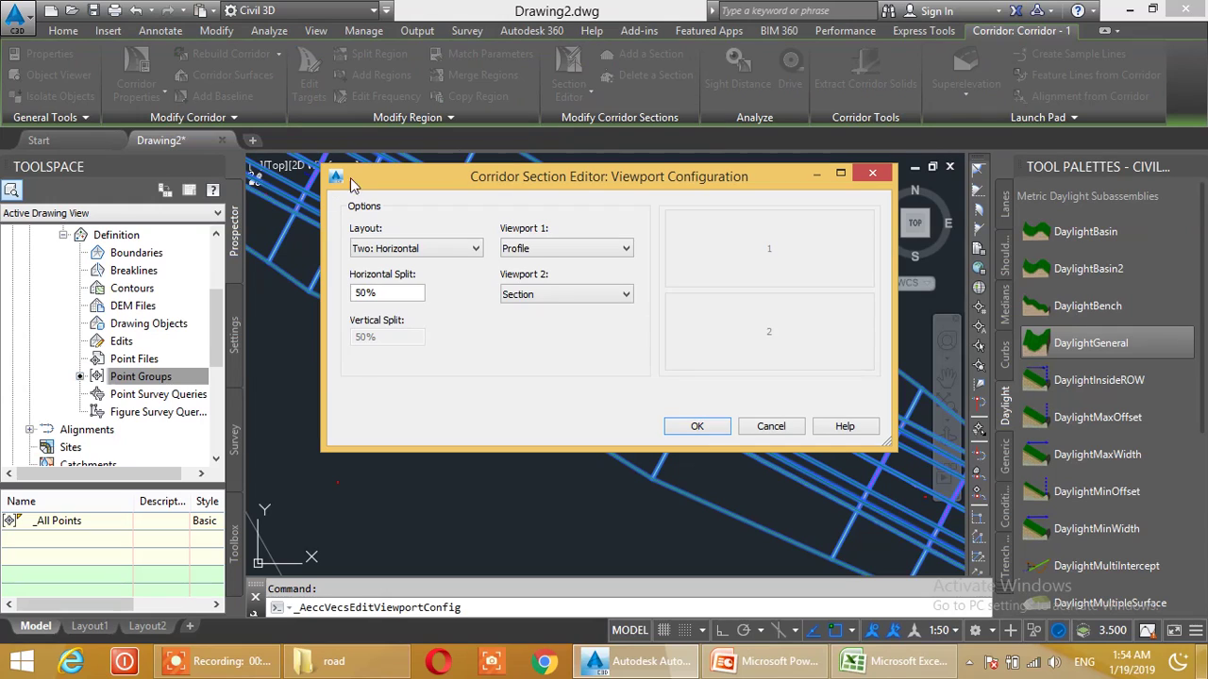
left_click_drag(639, 180, 600, 132)
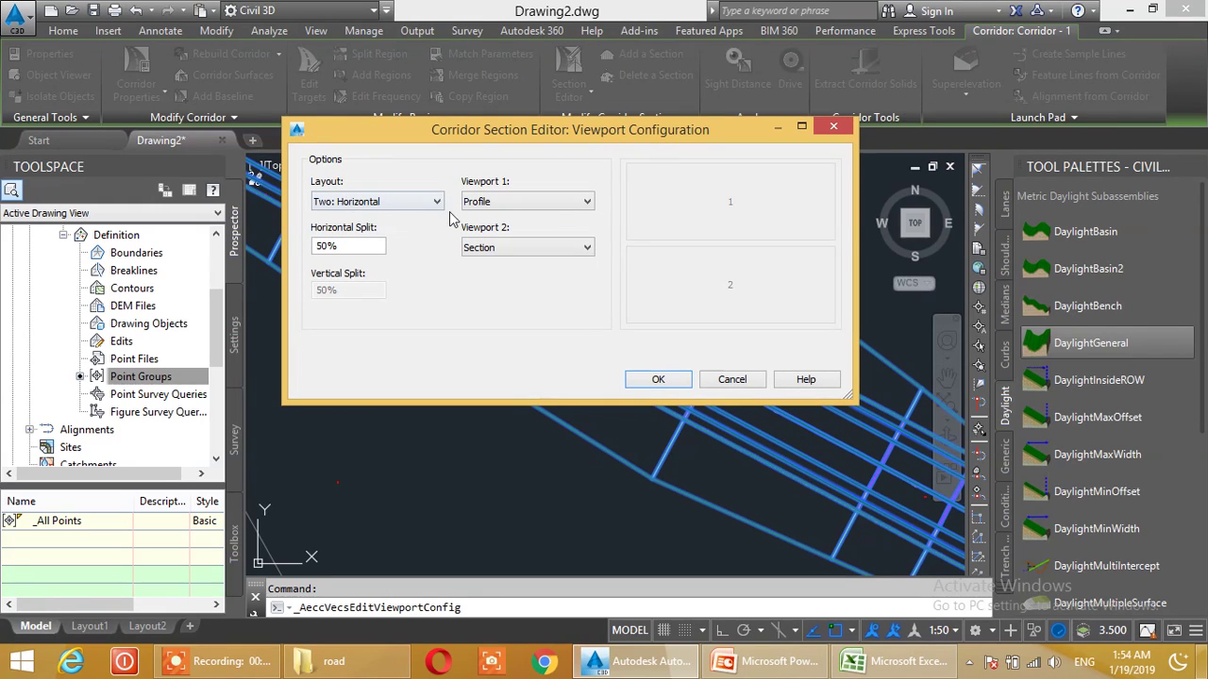
left_click(387, 206)
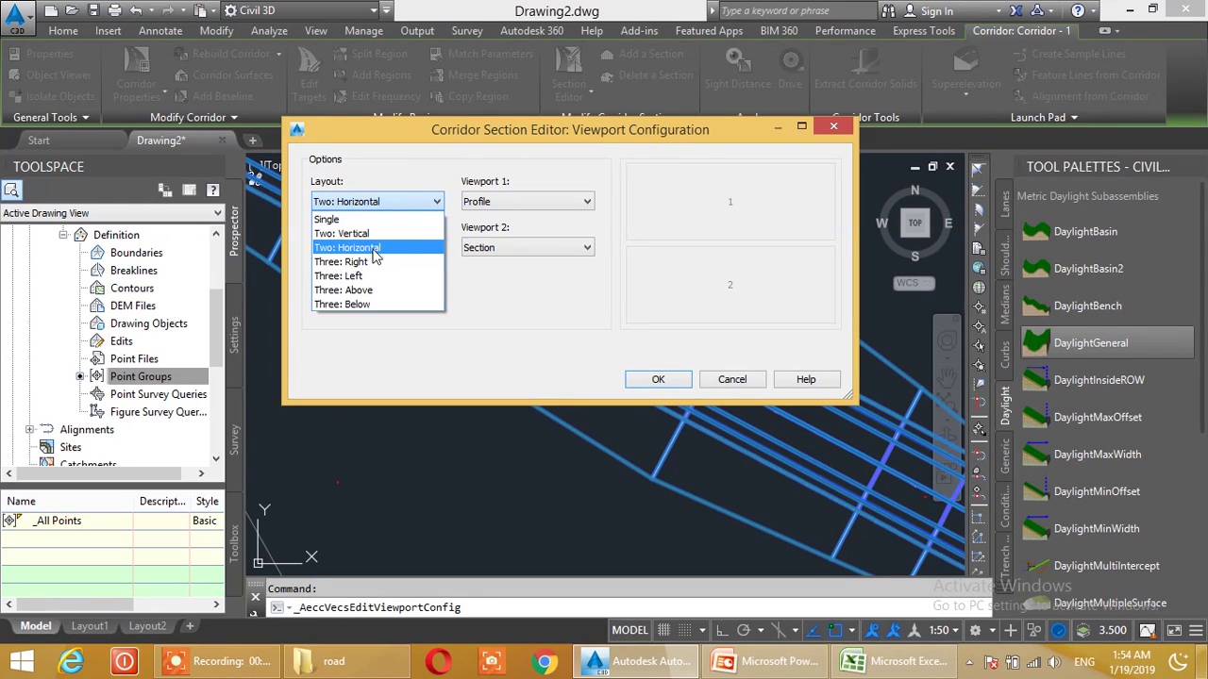
left_click(374, 248)
left_click(529, 200)
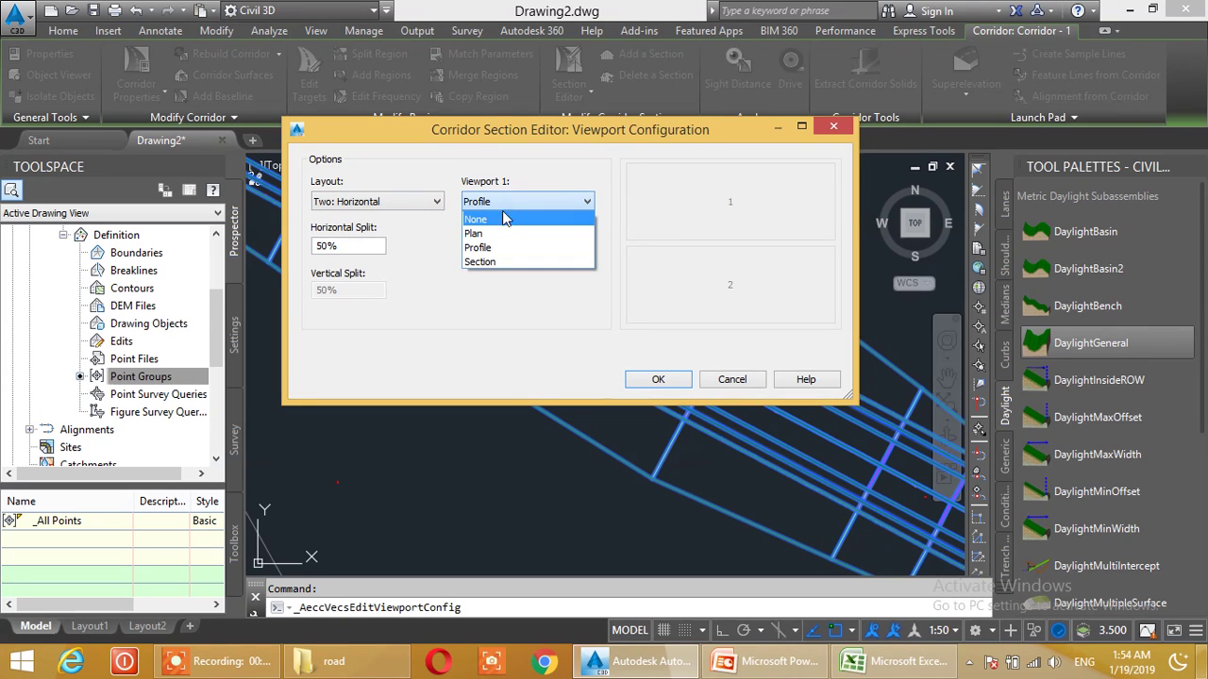
left_click(498, 248)
left_click(533, 247)
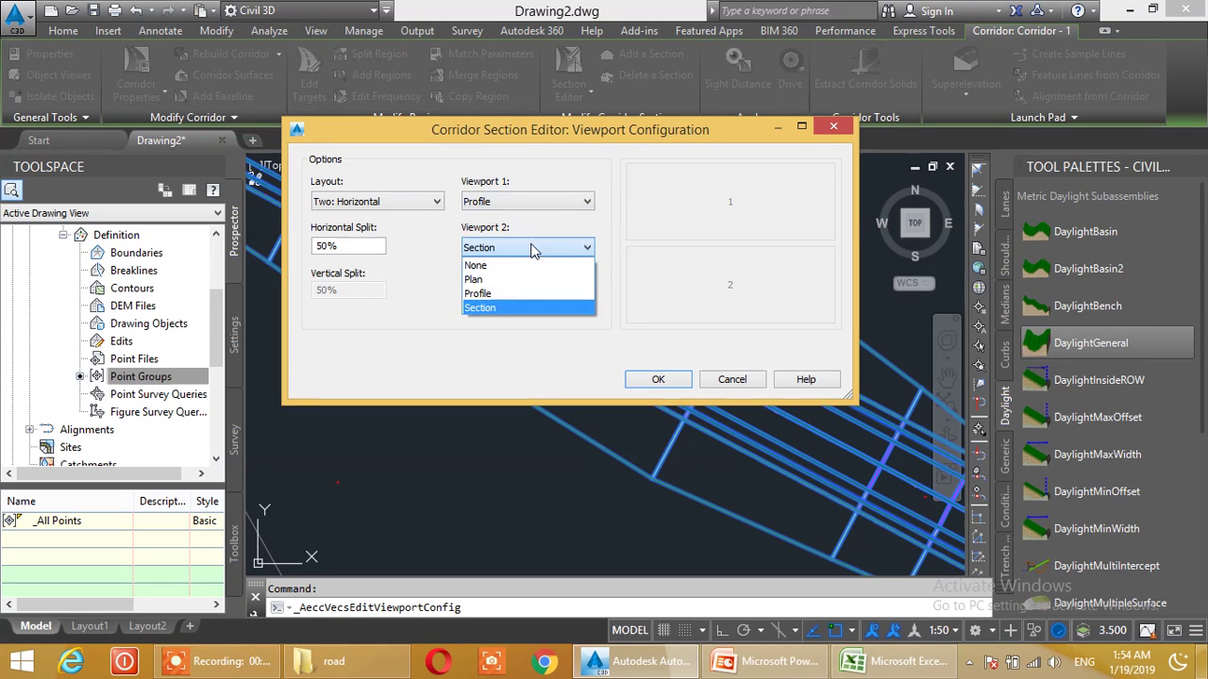
left_click(500, 309)
left_click(659, 381)
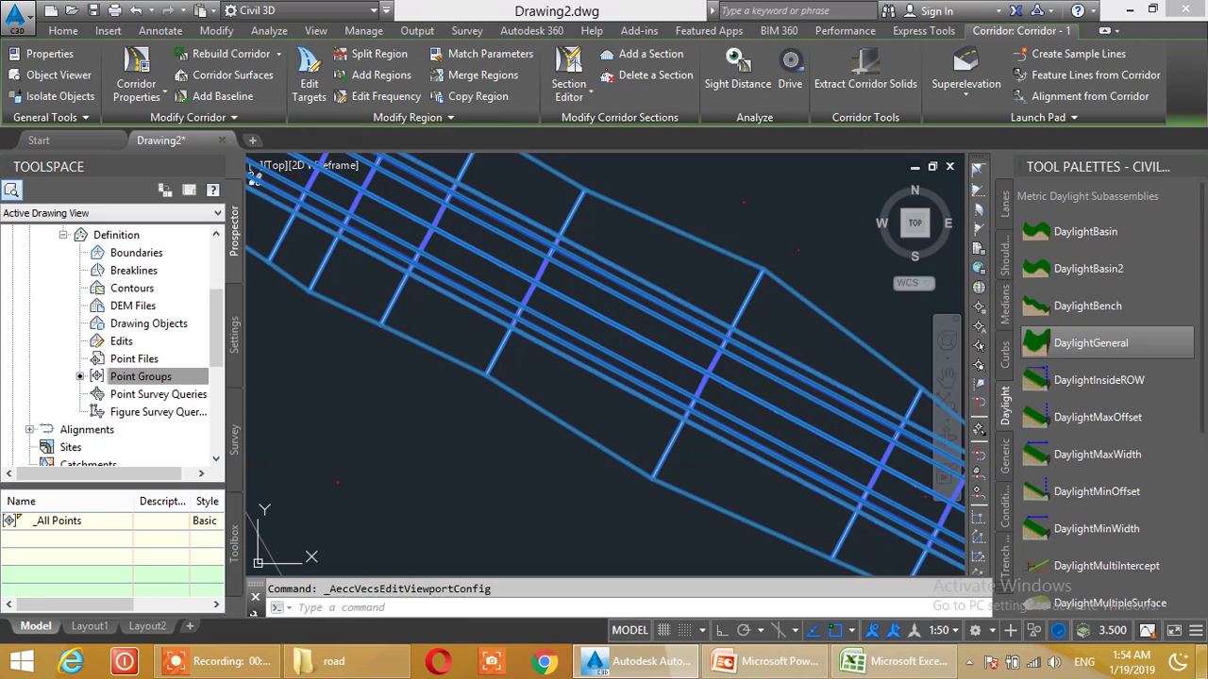
- Open the corridor in the Section Editor, enlarge the section viewport and bring the profile view into the other viewport
left_click(569, 62)
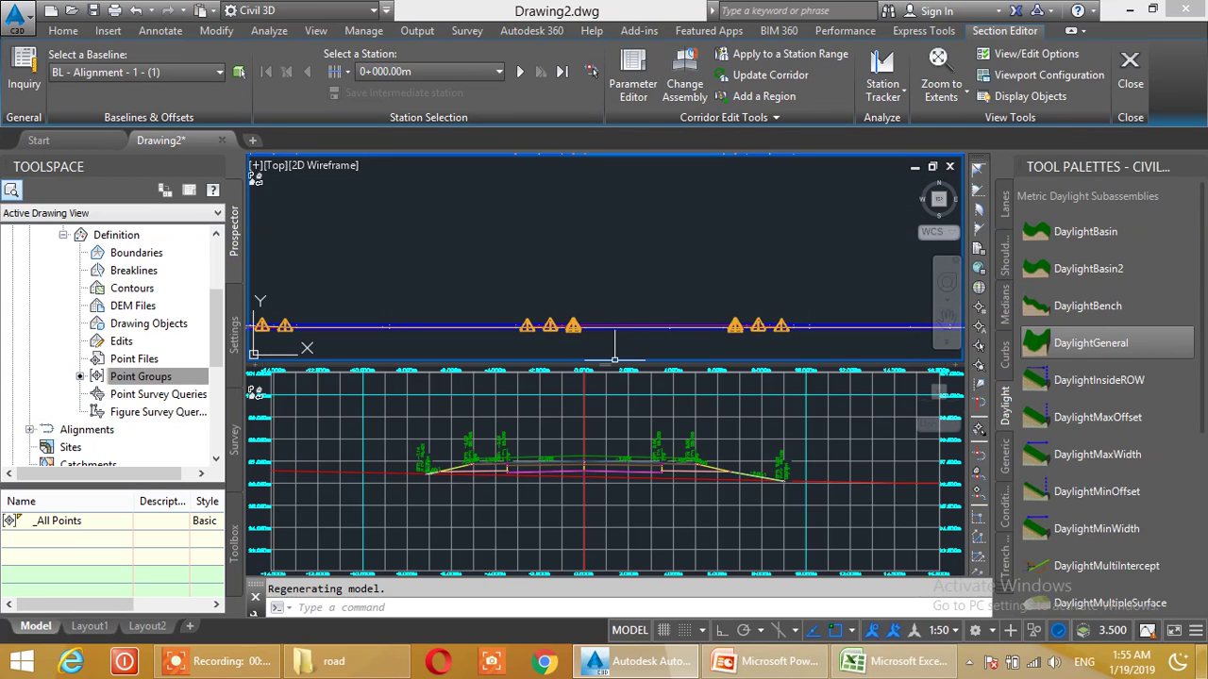
left_click_drag(611, 374, 611, 292)
scroll(612, 282, "down", 2)
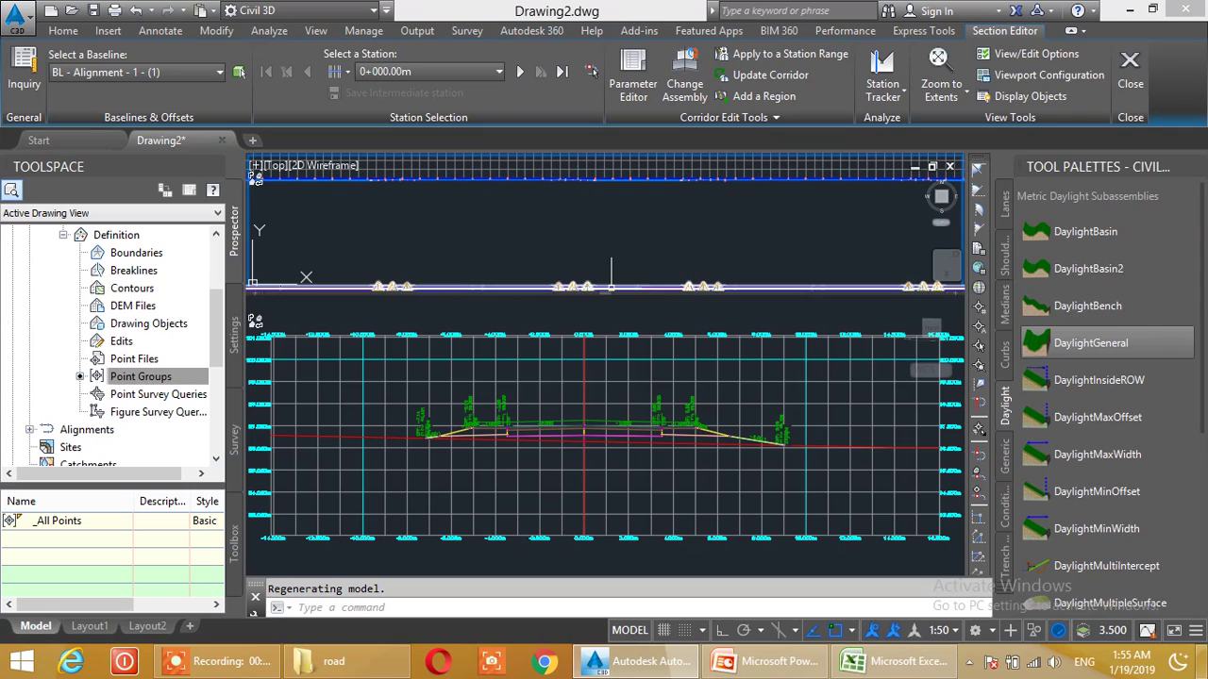
scroll(611, 248, "down", 2)
left_click_drag(599, 294, 600, 304)
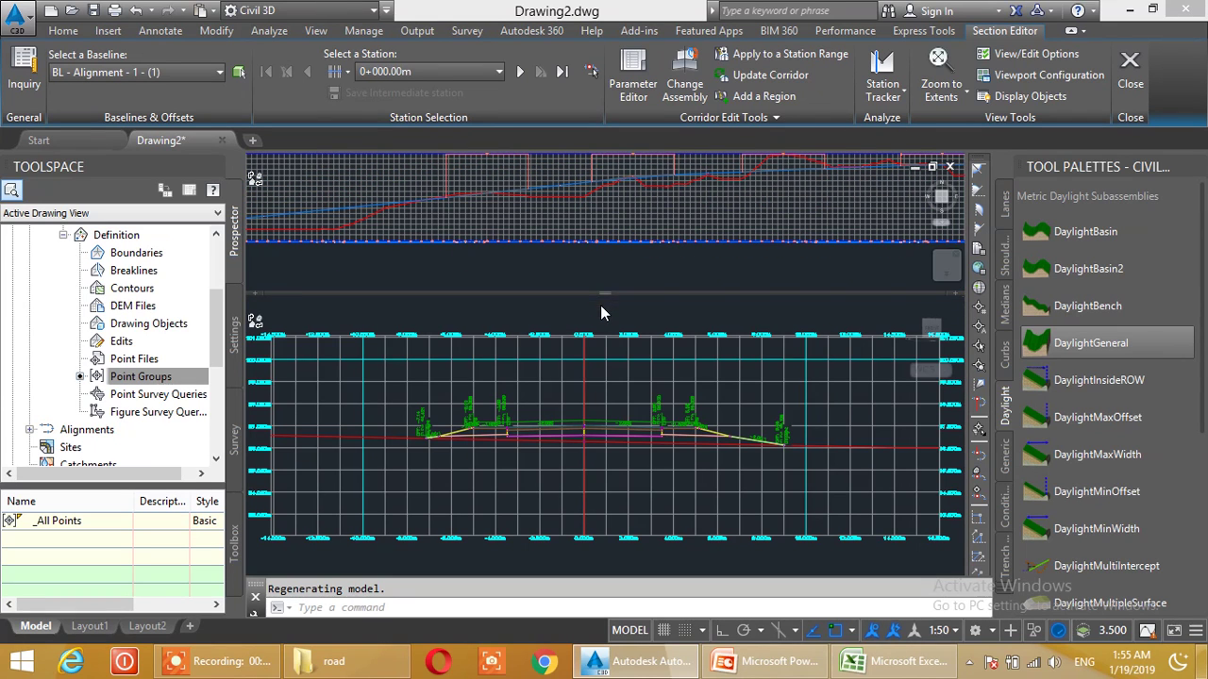
- Set the section viewport's annotation scale to 1:75 and check the slope labels on the first section
left_click(640, 426)
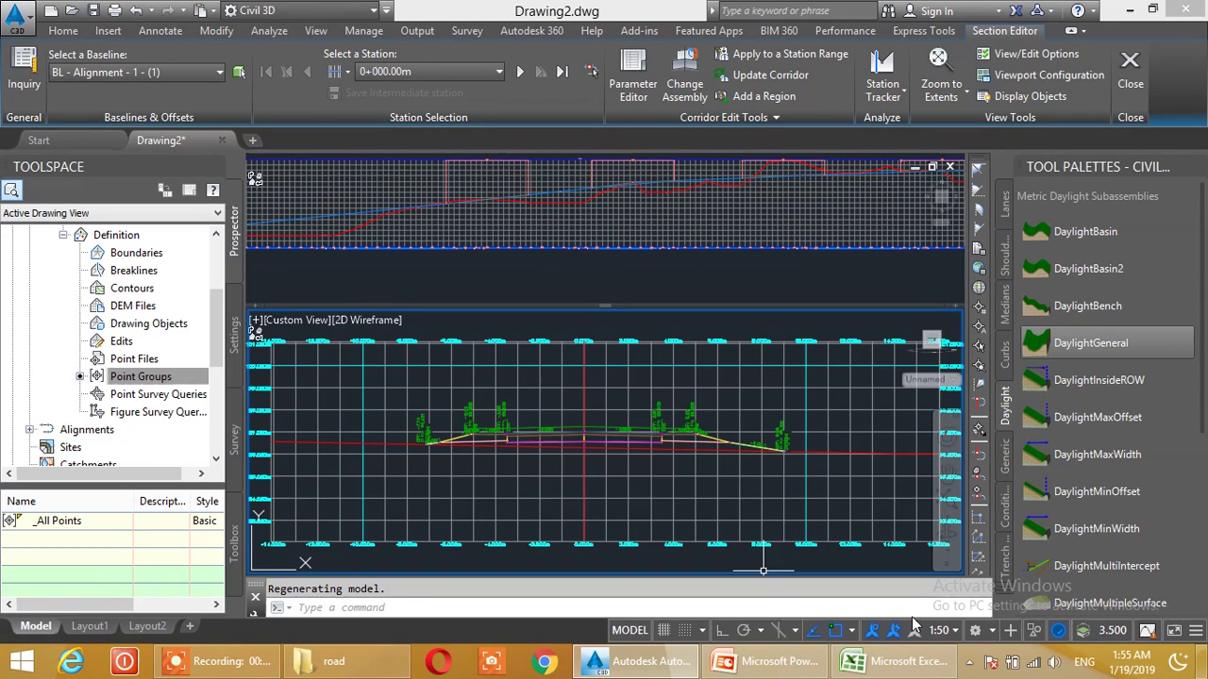
left_click(944, 632)
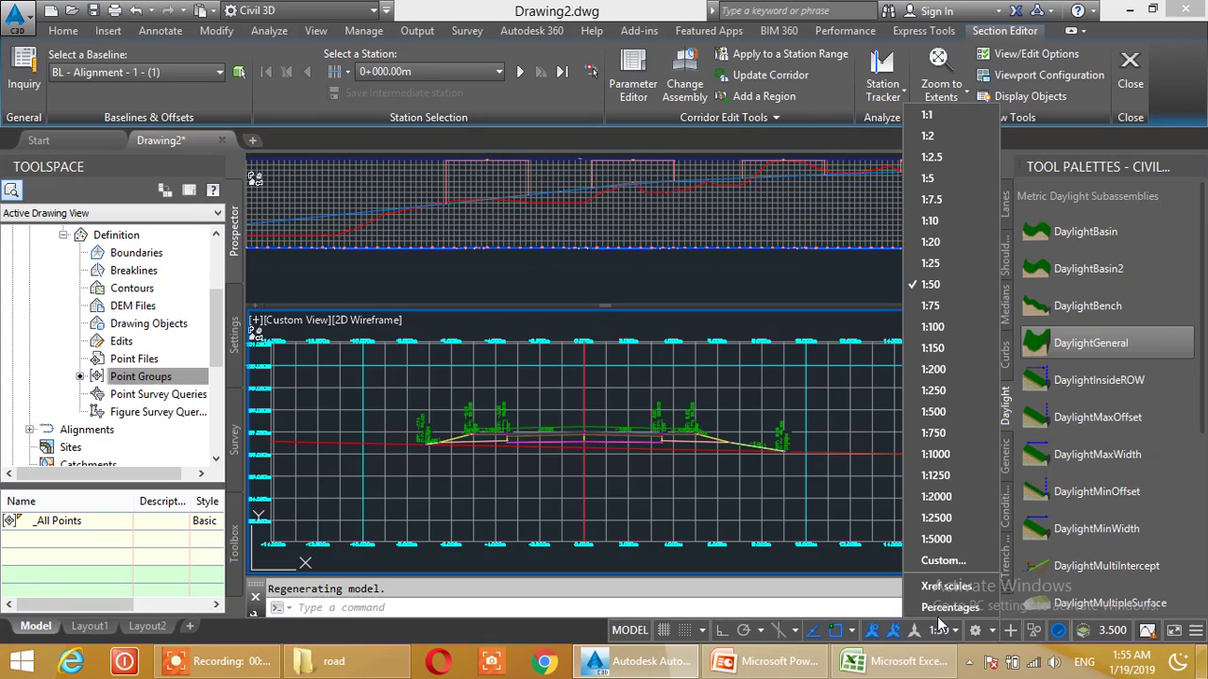
left_click(929, 318)
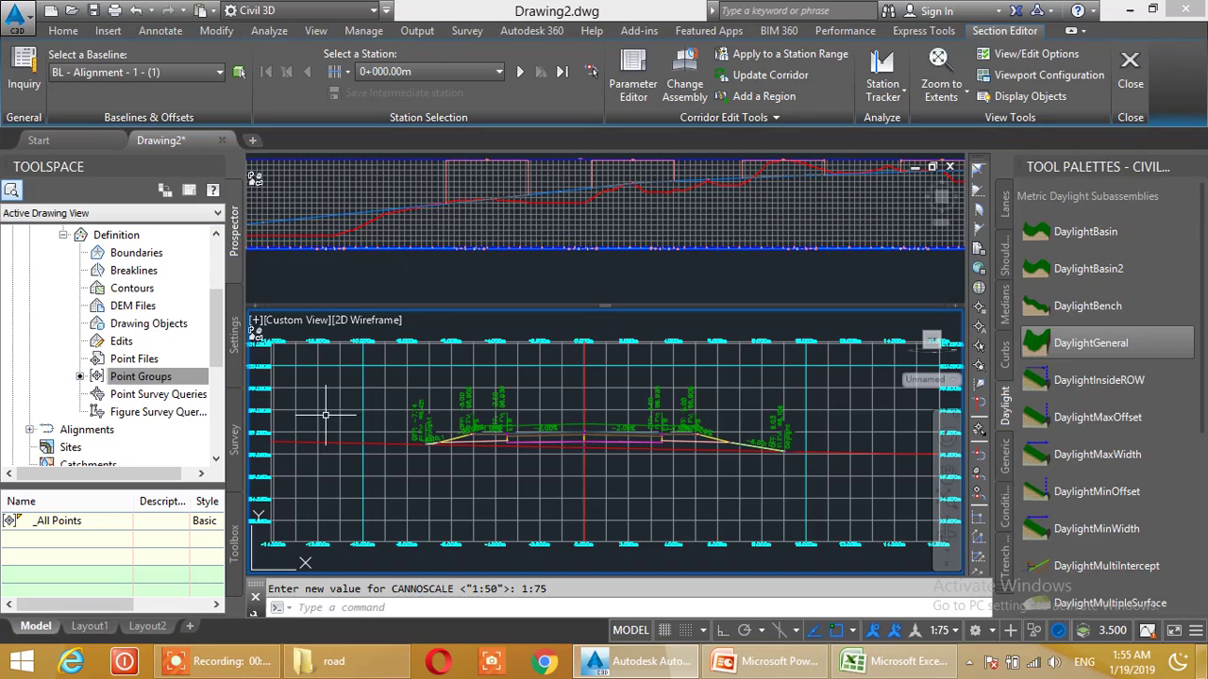
scroll(605, 435, "up", 4)
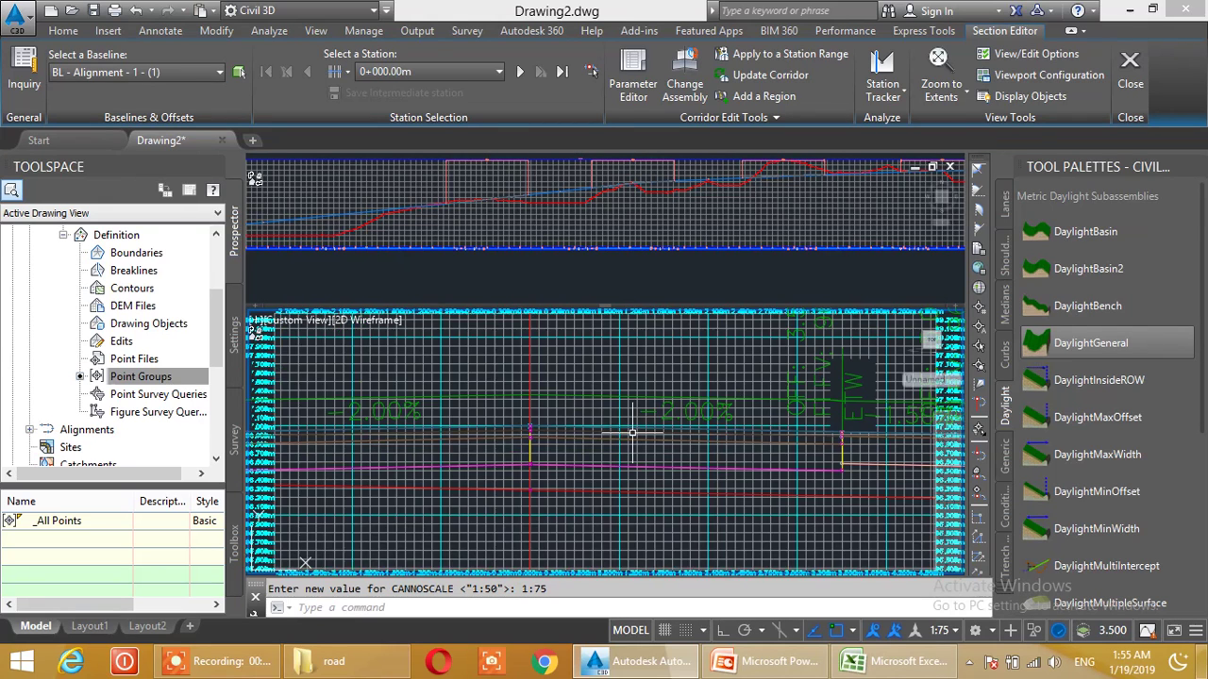
scroll(595, 417, "down", 3)
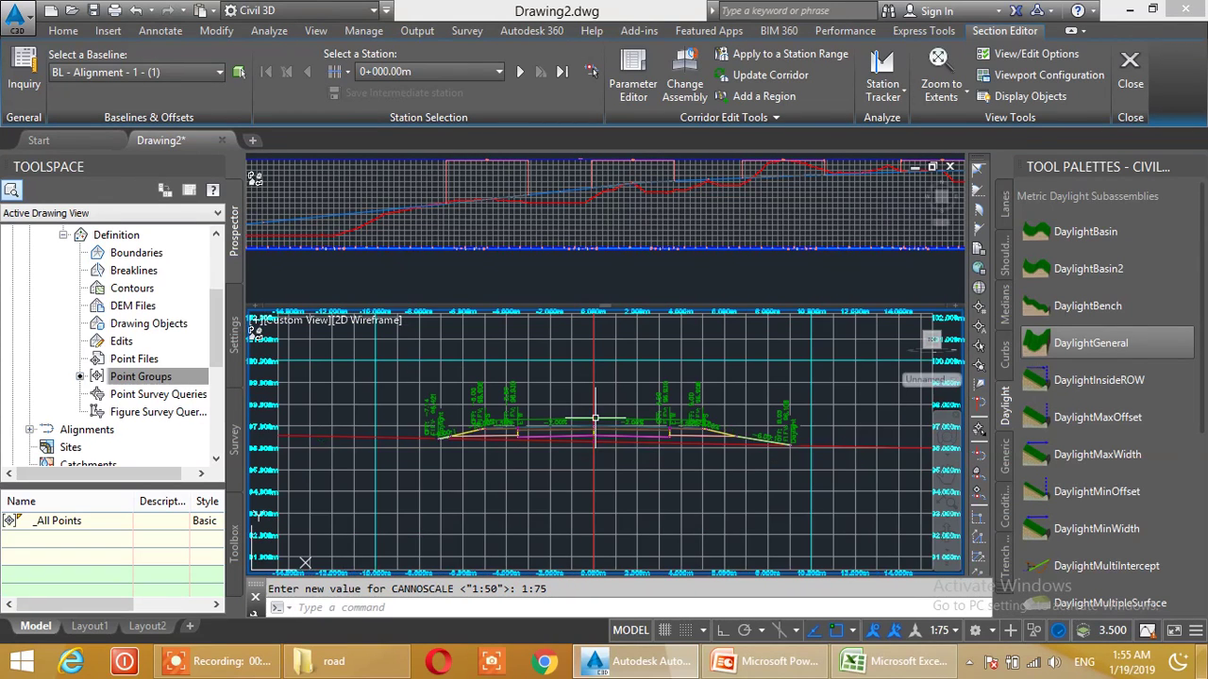
- Show the corridor section at station 0+850.00m and examine its lane cross slopes
left_click(475, 72)
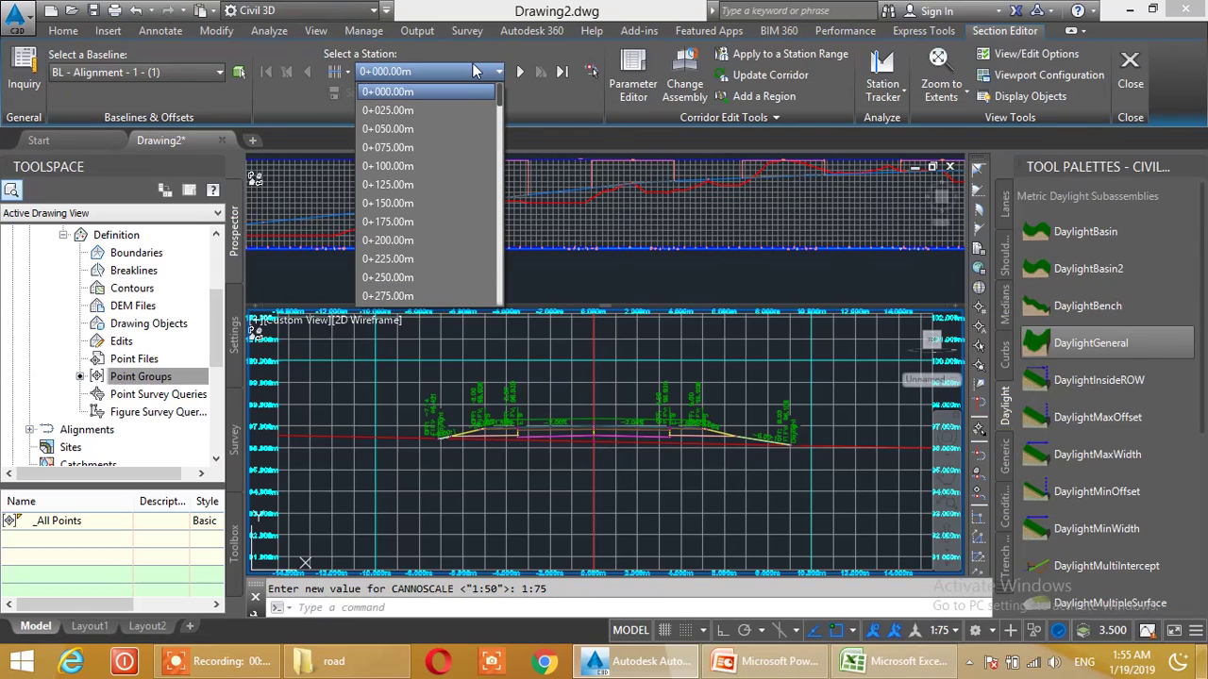
scroll(391, 175, "down", 3)
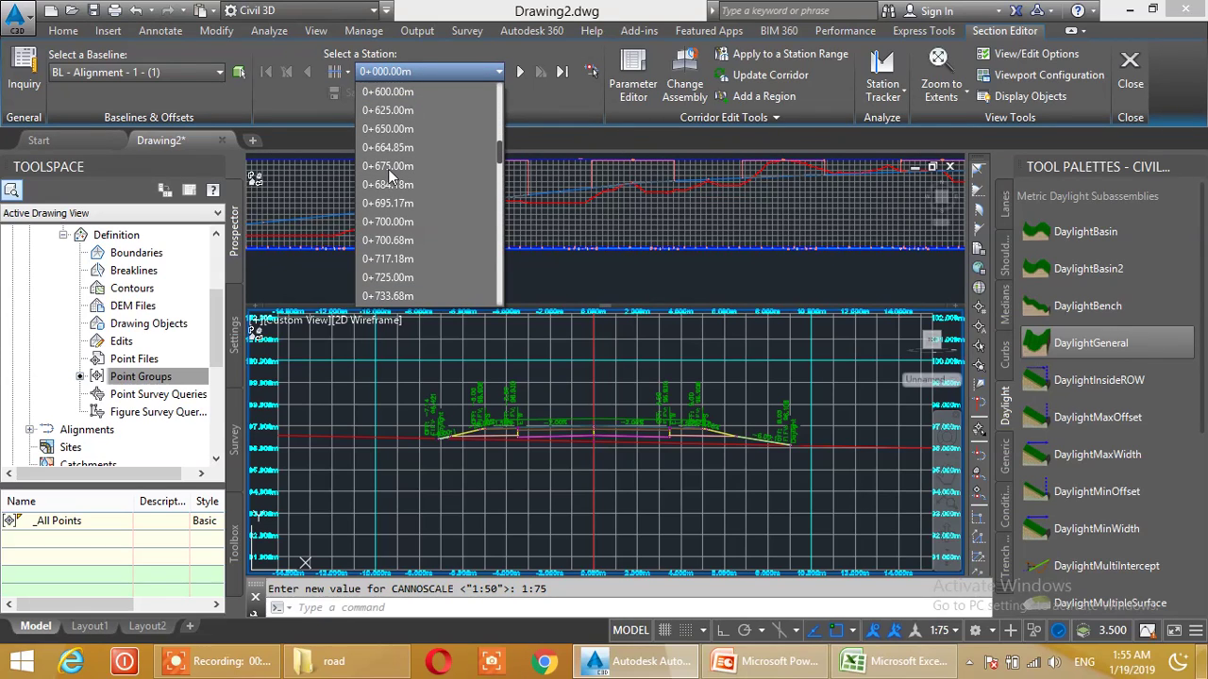
scroll(391, 186, "down", 2)
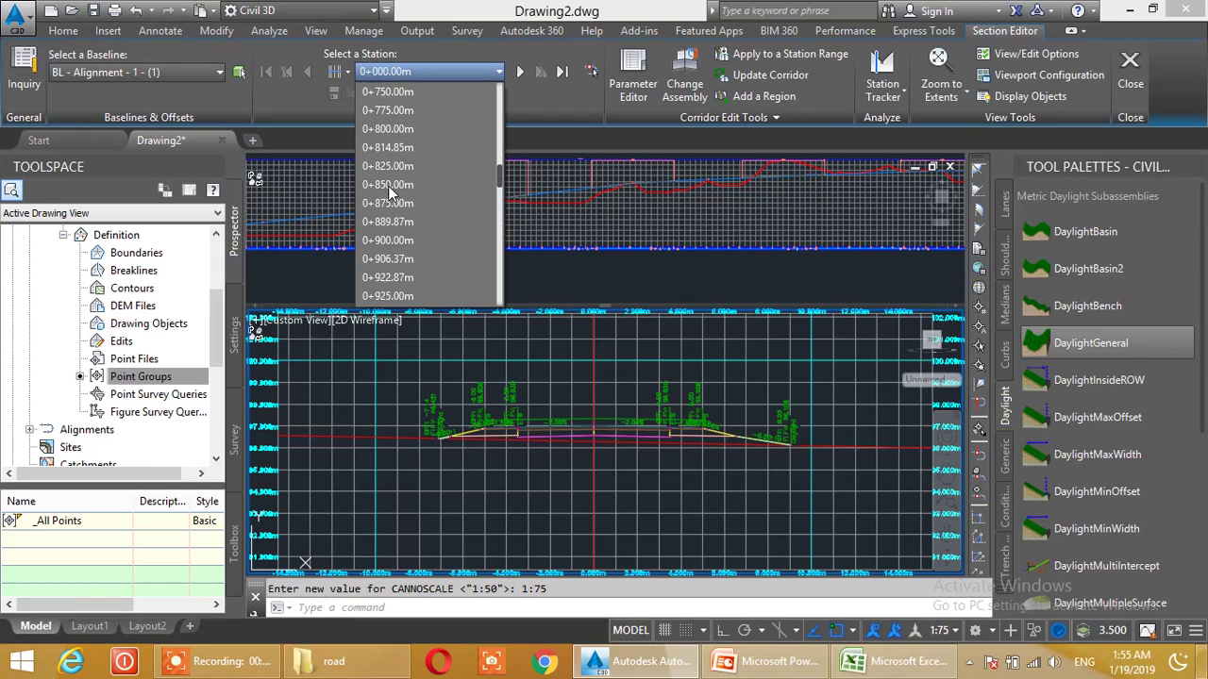
left_click(389, 186)
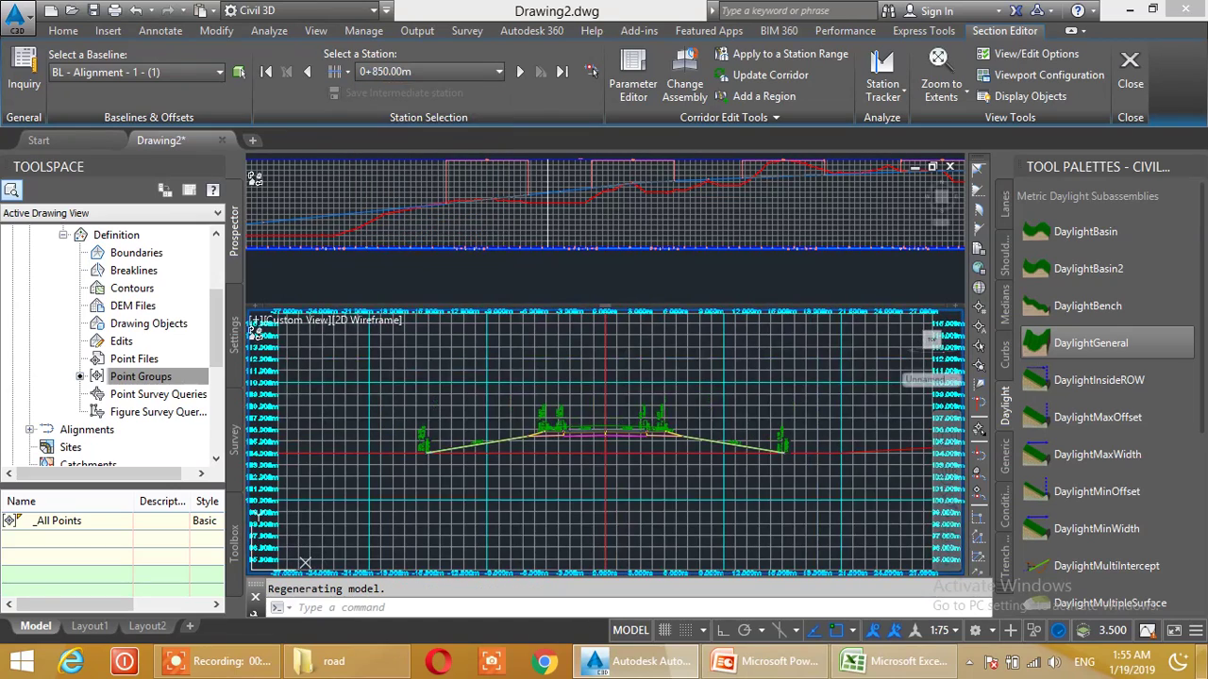
scroll(607, 420, "up", 4)
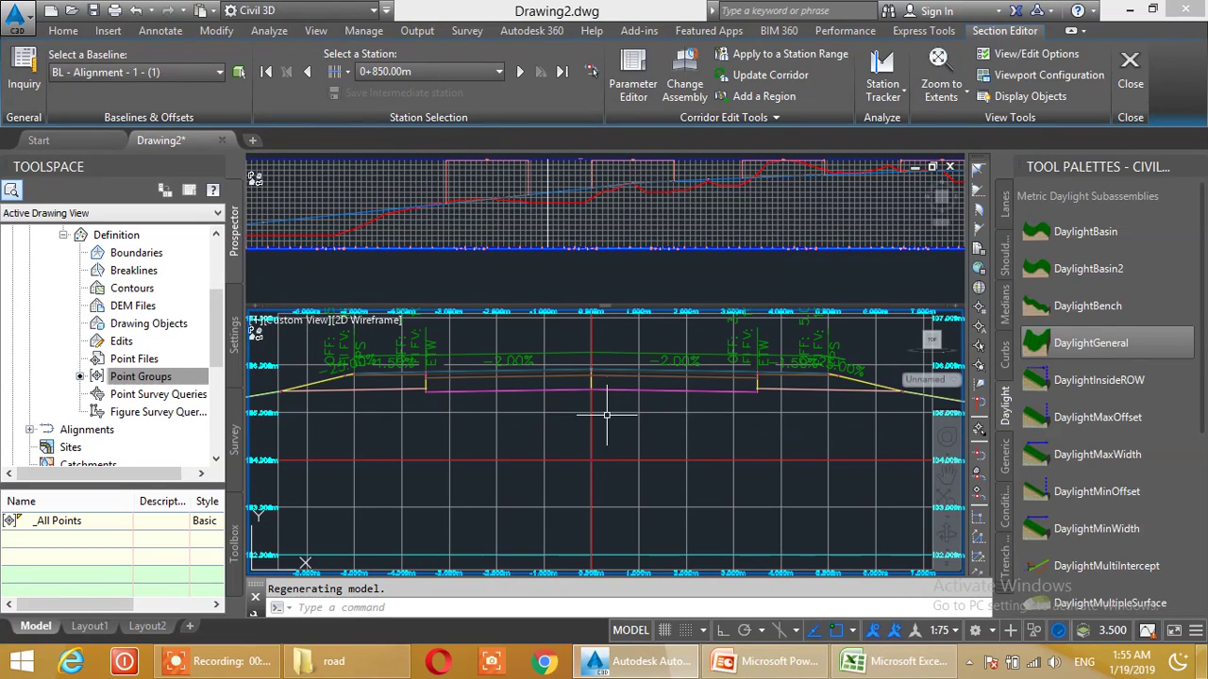
middle_click_drag(613, 384, 629, 445)
scroll(574, 410, "down", 2)
middle_click_drag(564, 403, 560, 372)
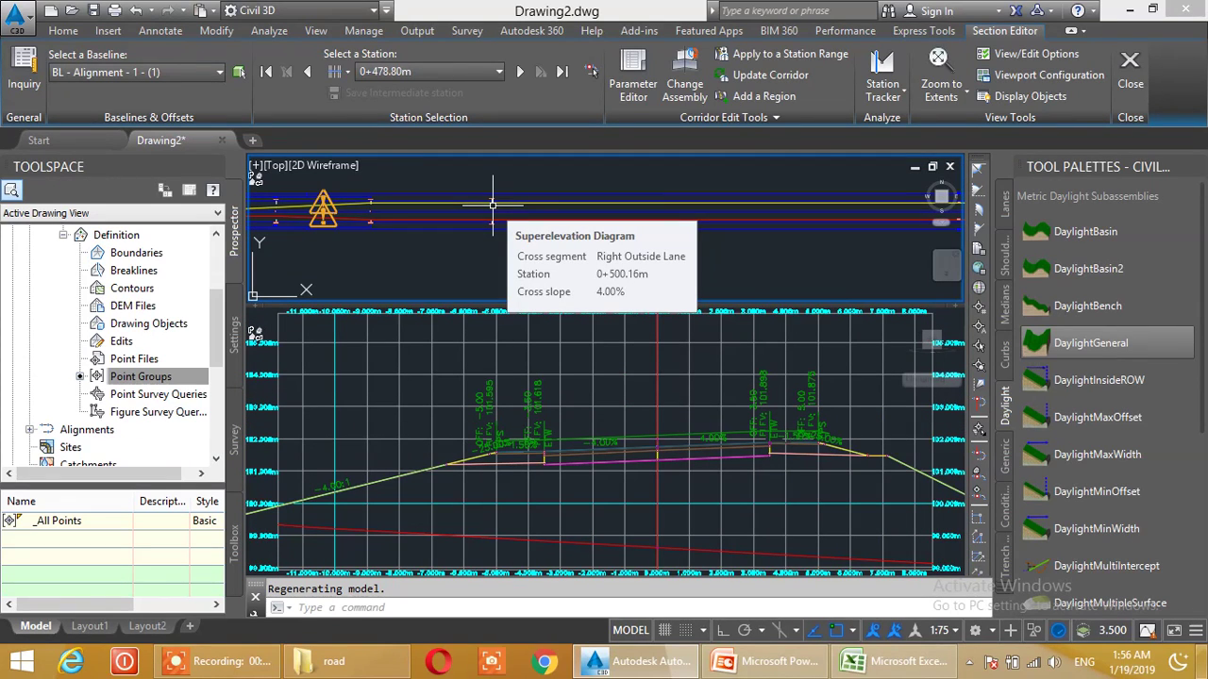
- Show the corridor section at station 0+478.80m and compare its lane cross slopes with the superelevation diagram
scroll(486, 206, "down", 1)
scroll(448, 210, "up", 3)
scroll(529, 208, "up", 4)
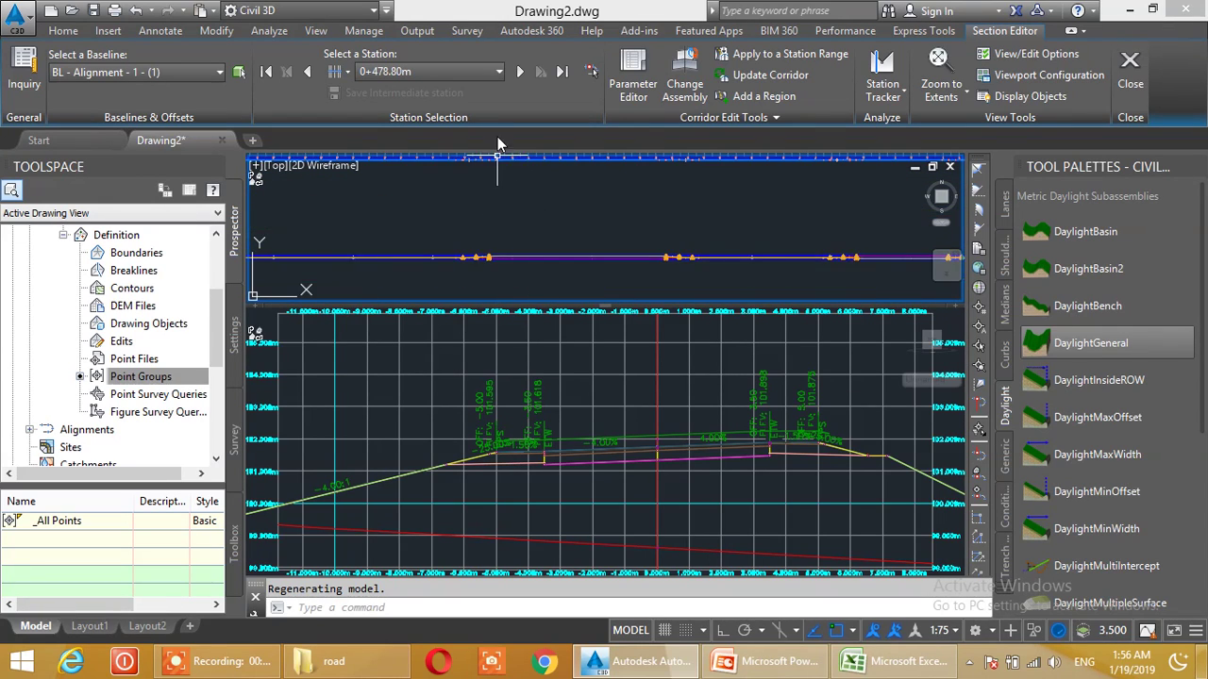
left_click(483, 76)
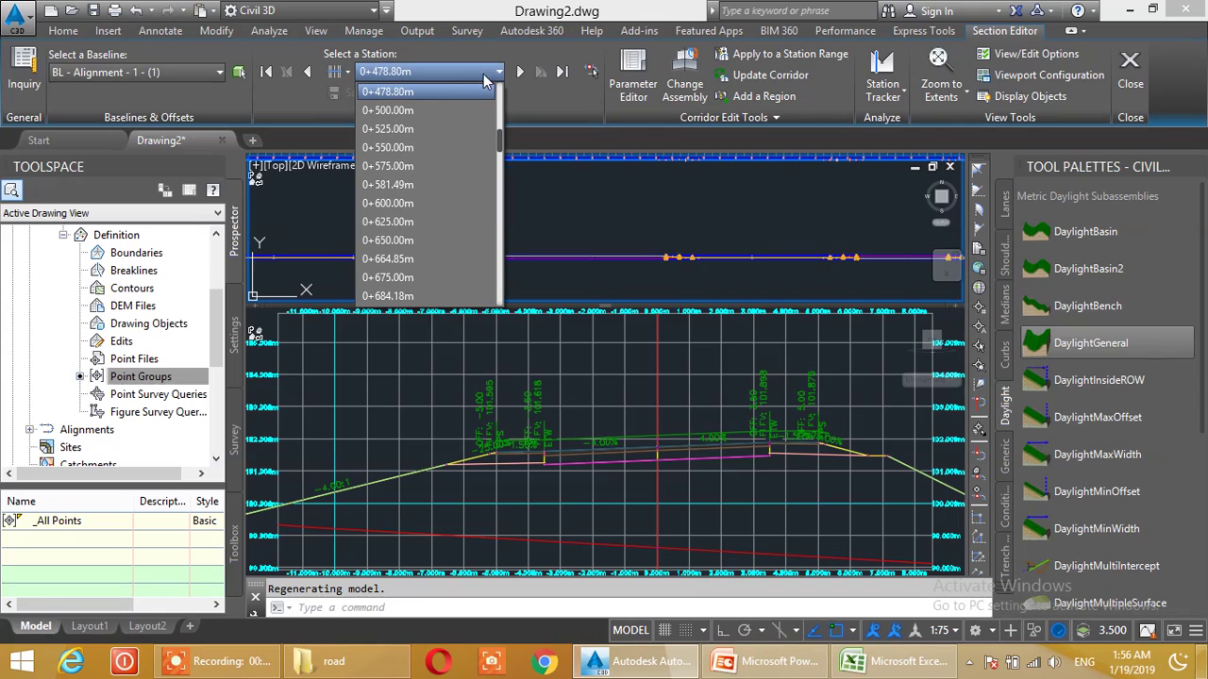
left_click(404, 92)
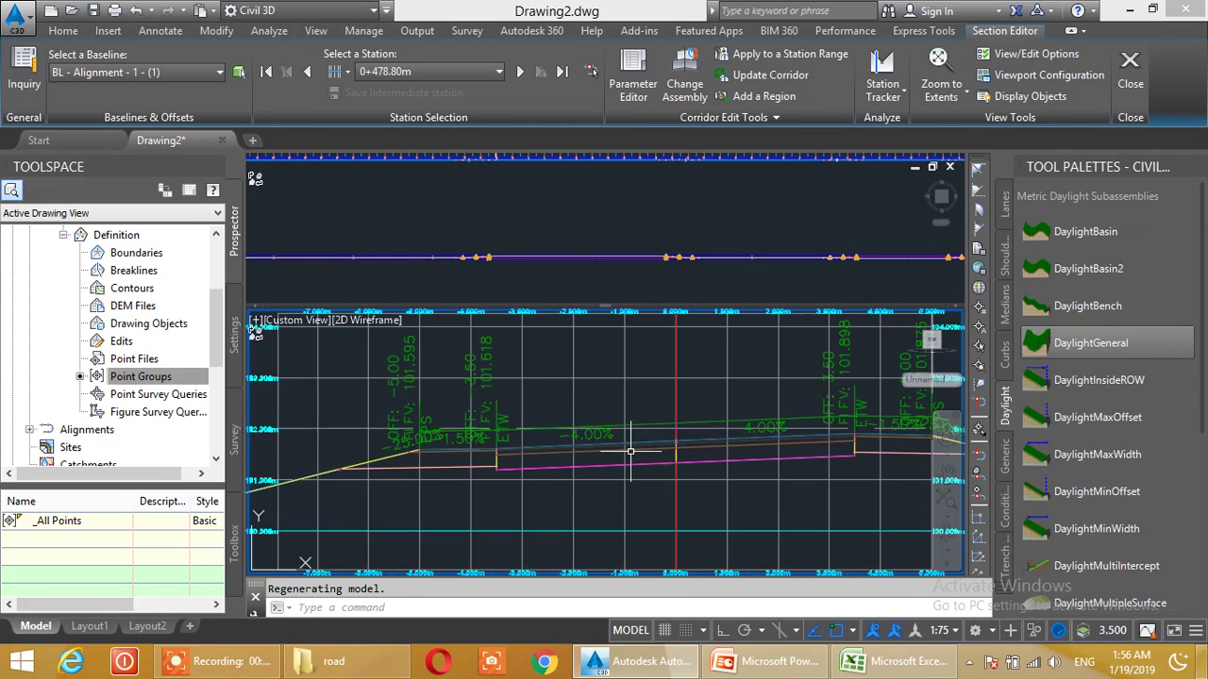
scroll(653, 420, "up", 4)
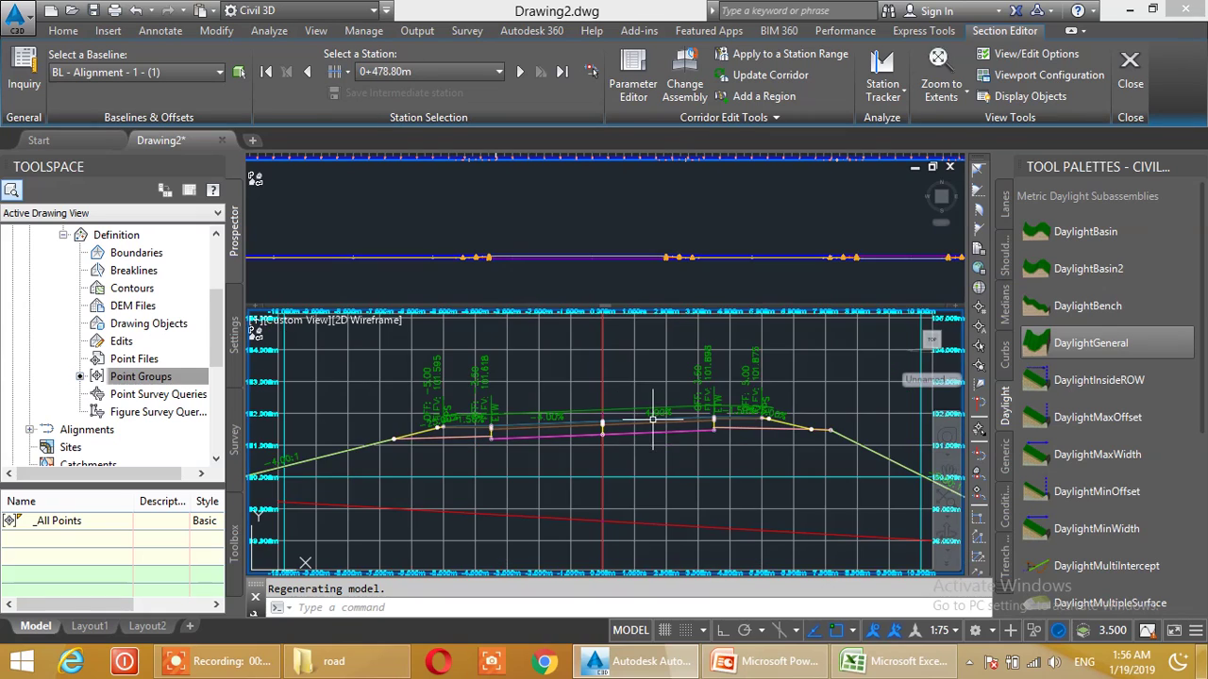
middle_click_drag(399, 410, 525, 412)
scroll(547, 408, "down", 2)
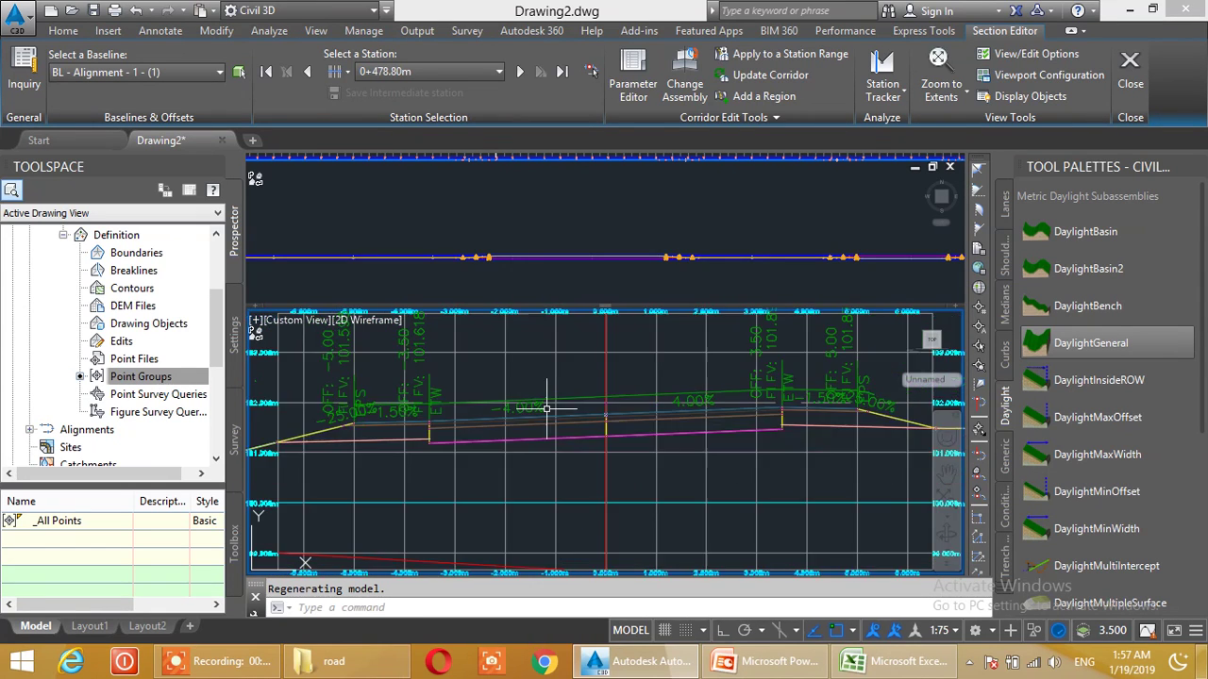
- Show the corridor section at station 0+467.80m and examine its lane cross slopes within the transition
left_click(451, 73)
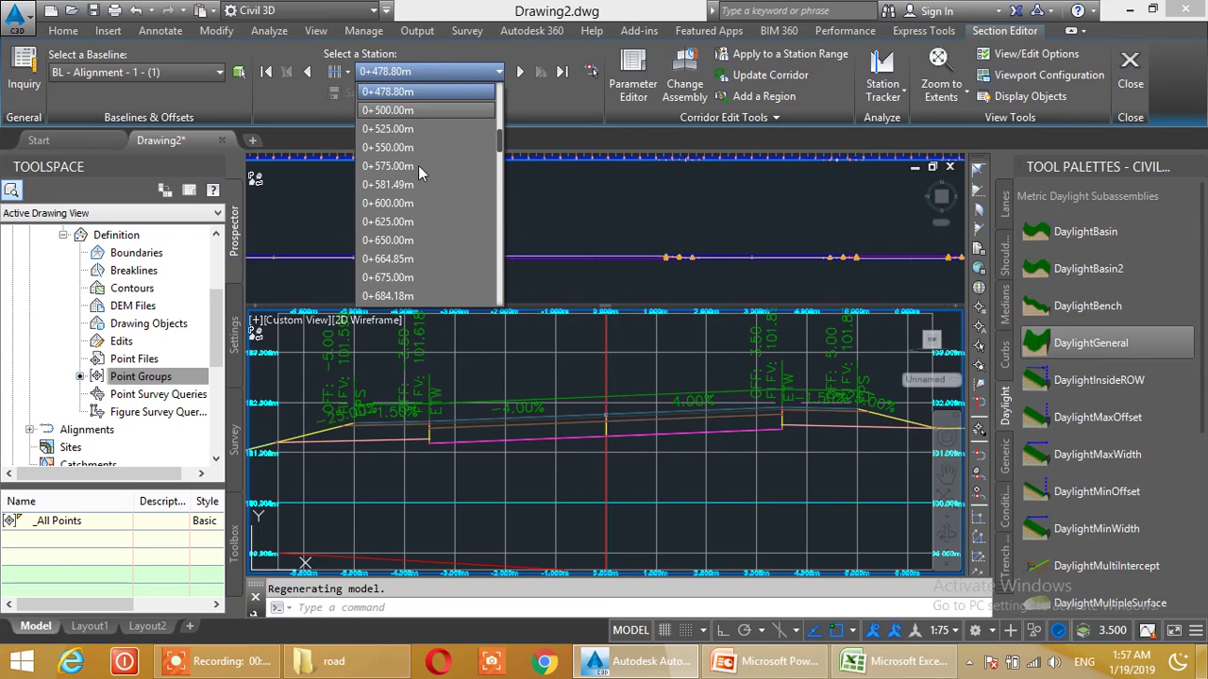
scroll(418, 165, "up", 1)
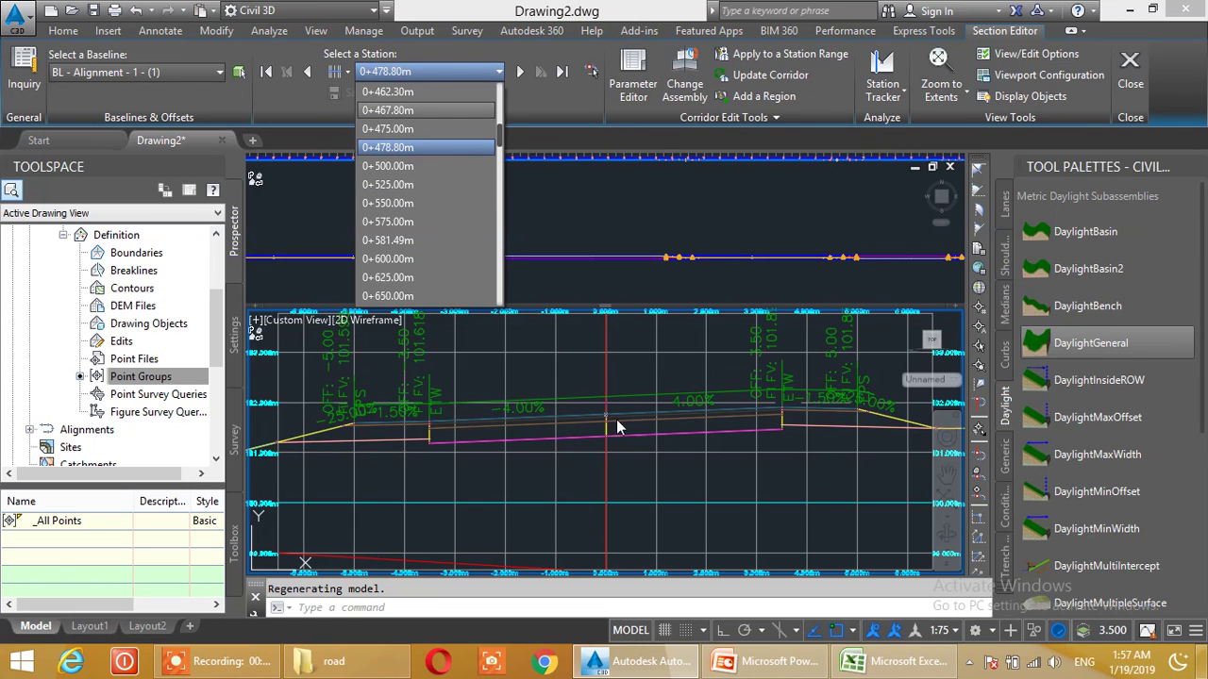
scroll(629, 422, "up", 2)
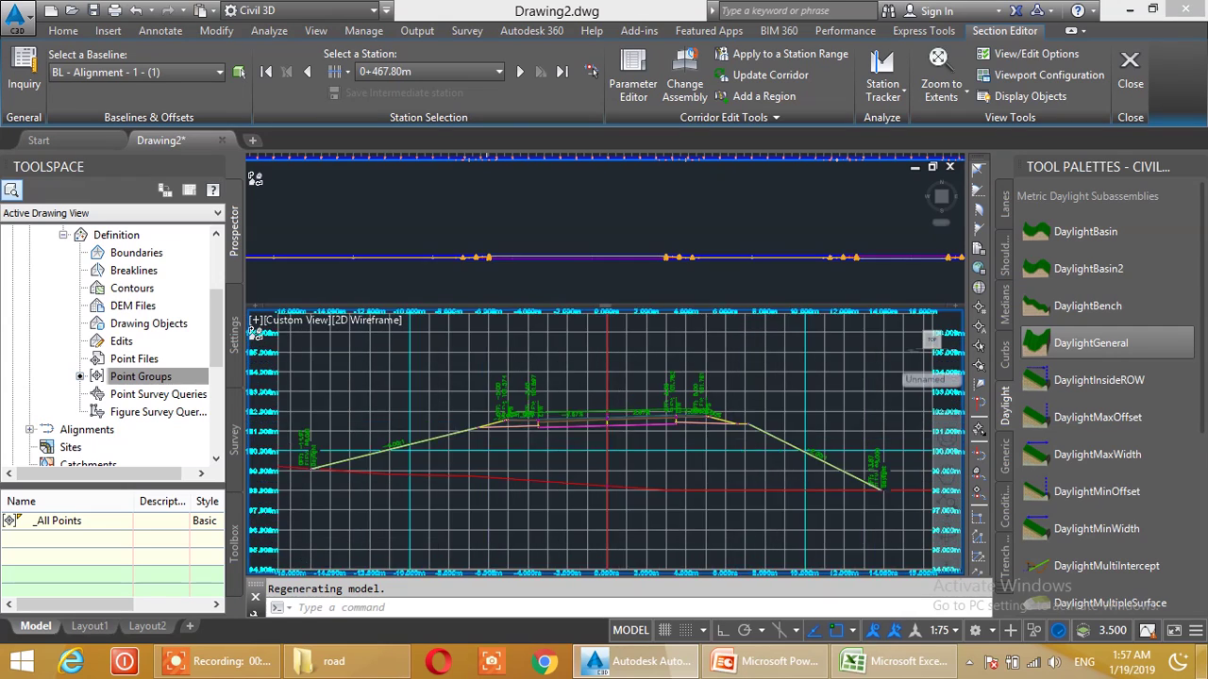
scroll(616, 420, "up", 4)
middle_click_drag(614, 419, 614, 396)
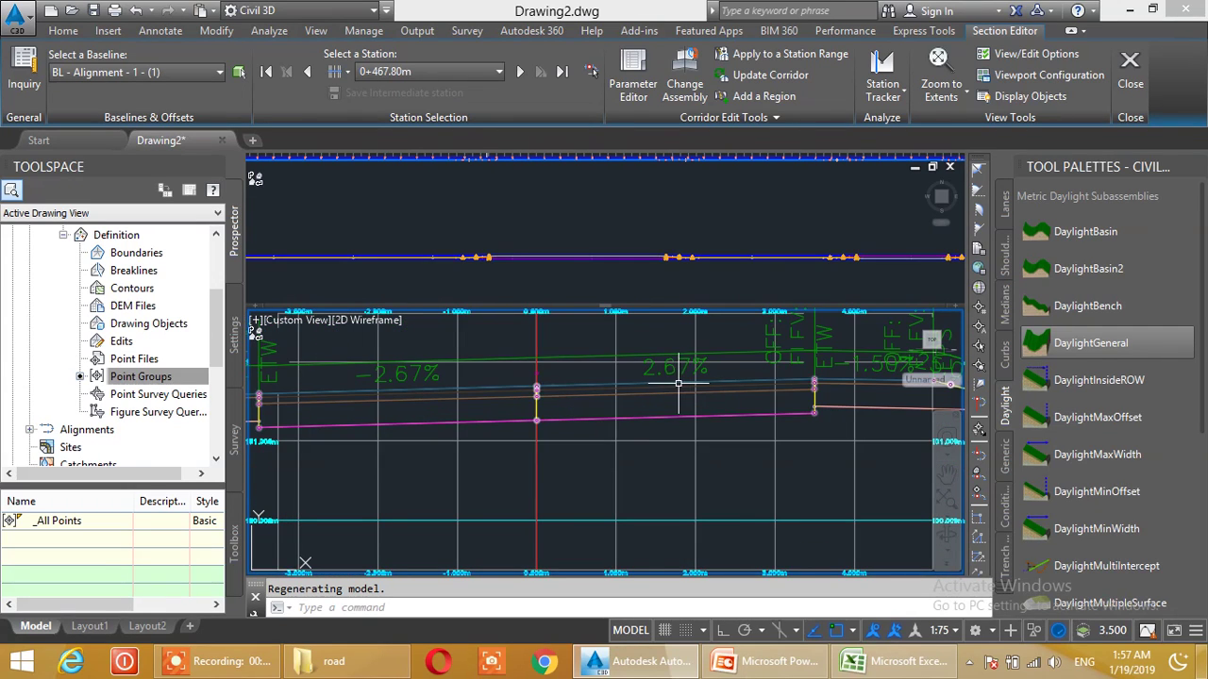
- Show the corridor section at station 0+450.00m and examine its left and right lane cross slopes
middle_click_drag(494, 362, 500, 388)
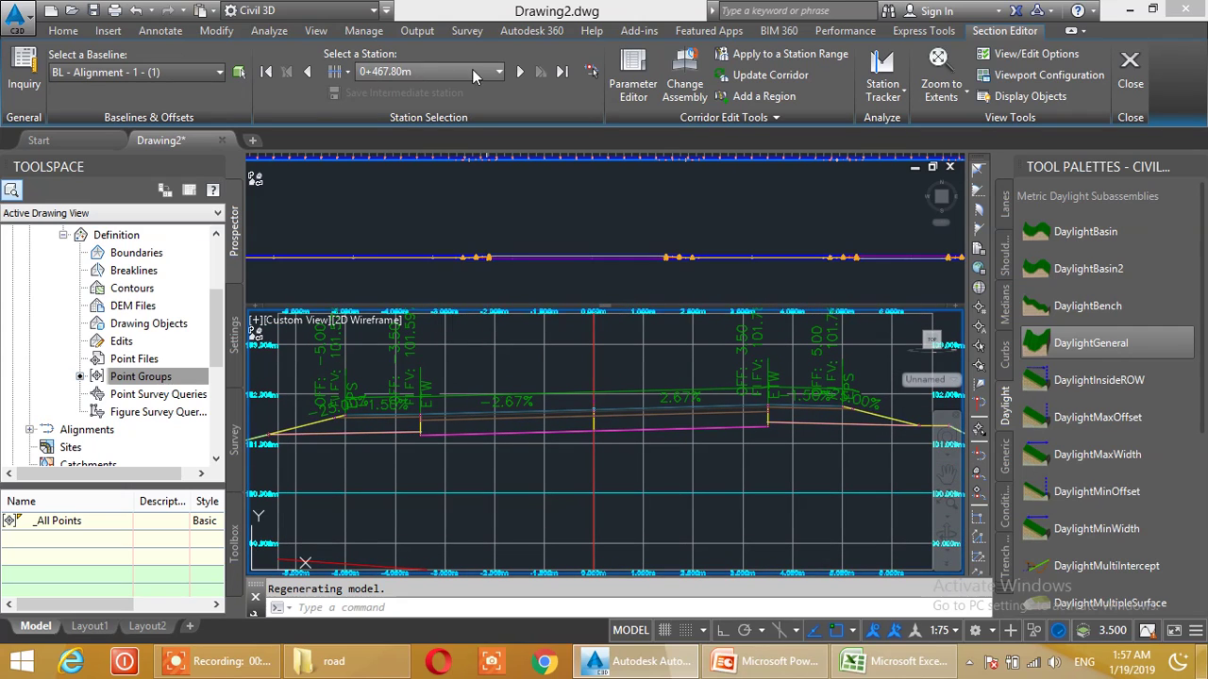
left_click(475, 70)
scroll(444, 118, "up", 1)
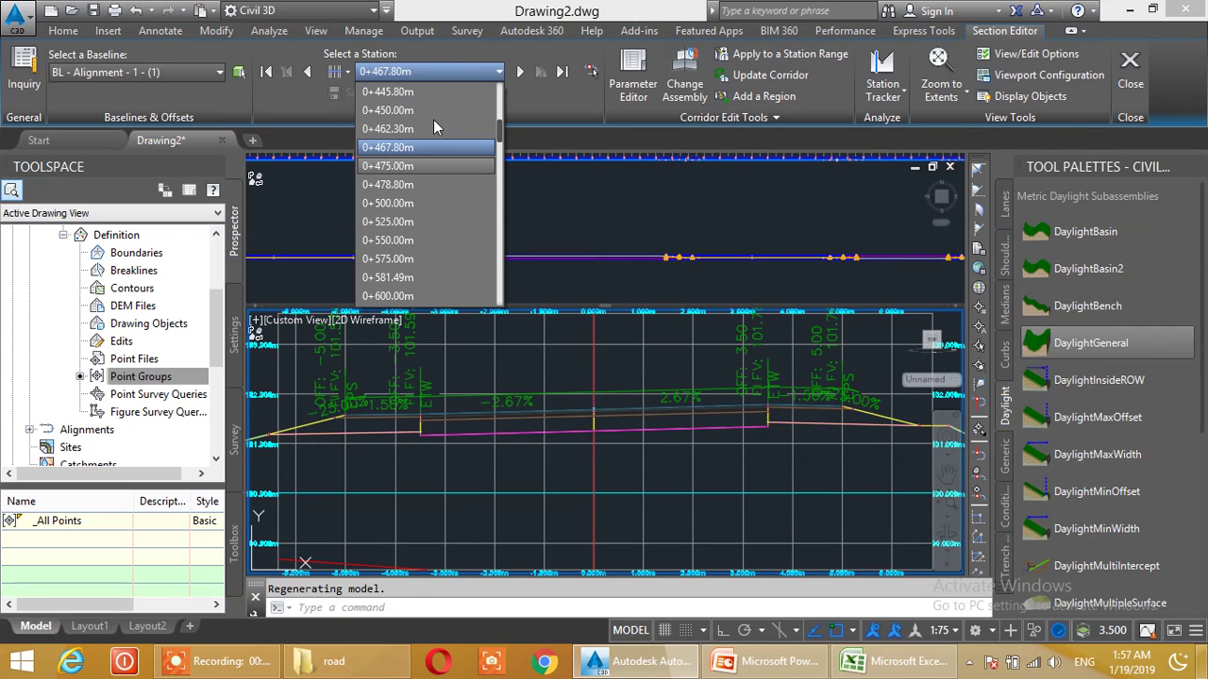
left_click(411, 111)
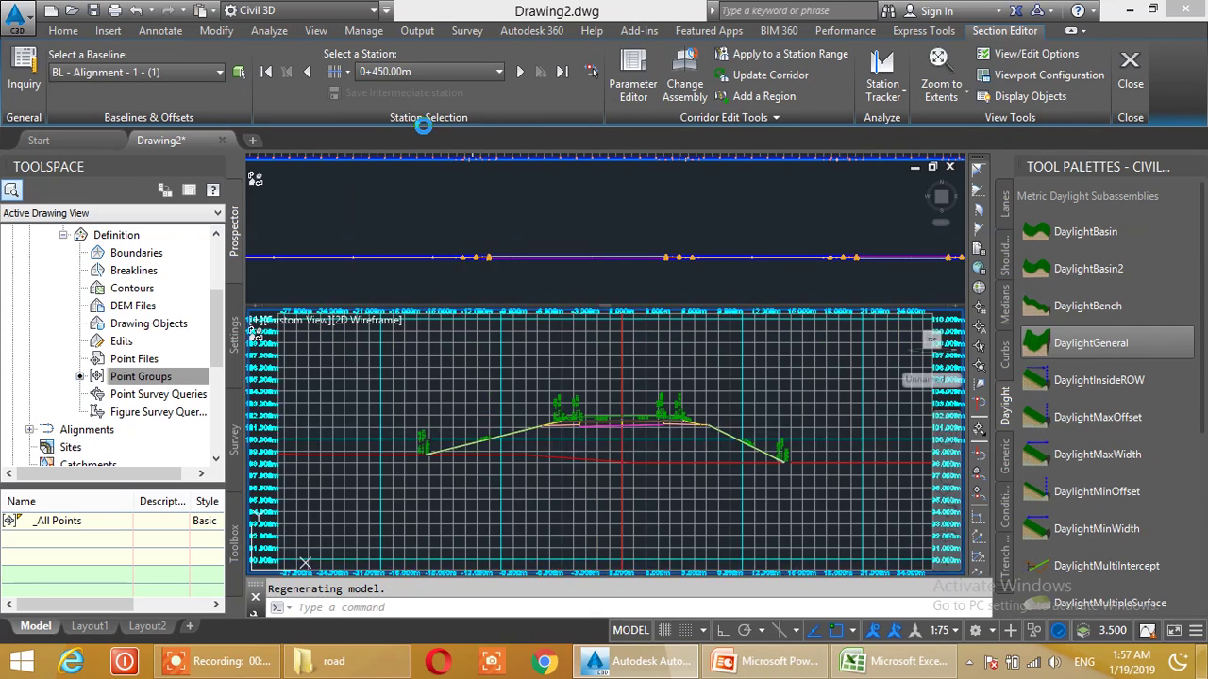
scroll(642, 428, "up", 6)
middle_click_drag(710, 424, 633, 382)
scroll(533, 374, "up", 2)
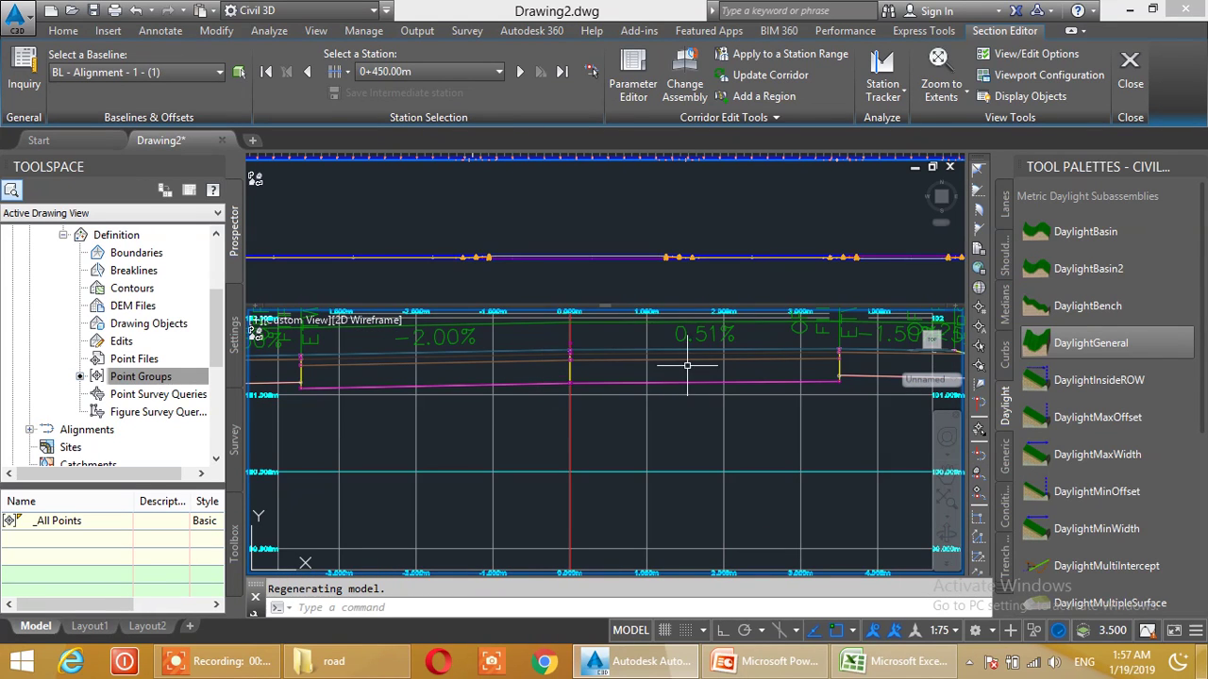
scroll(687, 365, "down", 3)
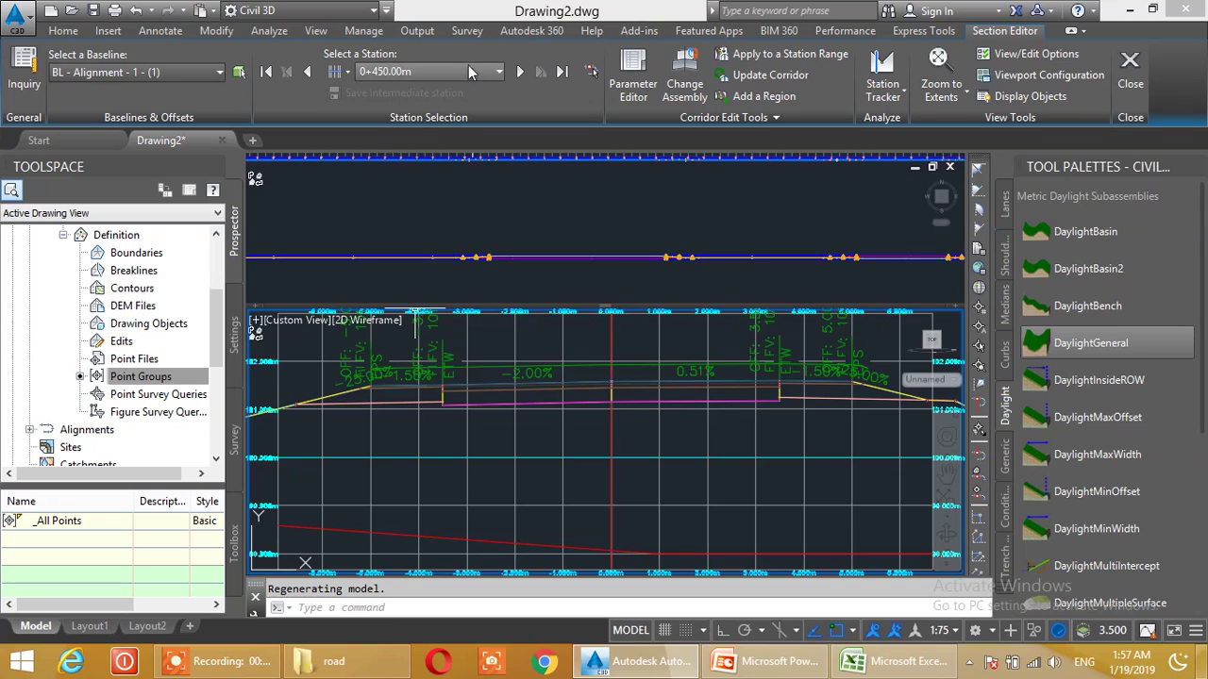
- Set the section viewport's annotation scale to 1:50 and check the slope labels at station 0+450.00m
left_click(470, 72)
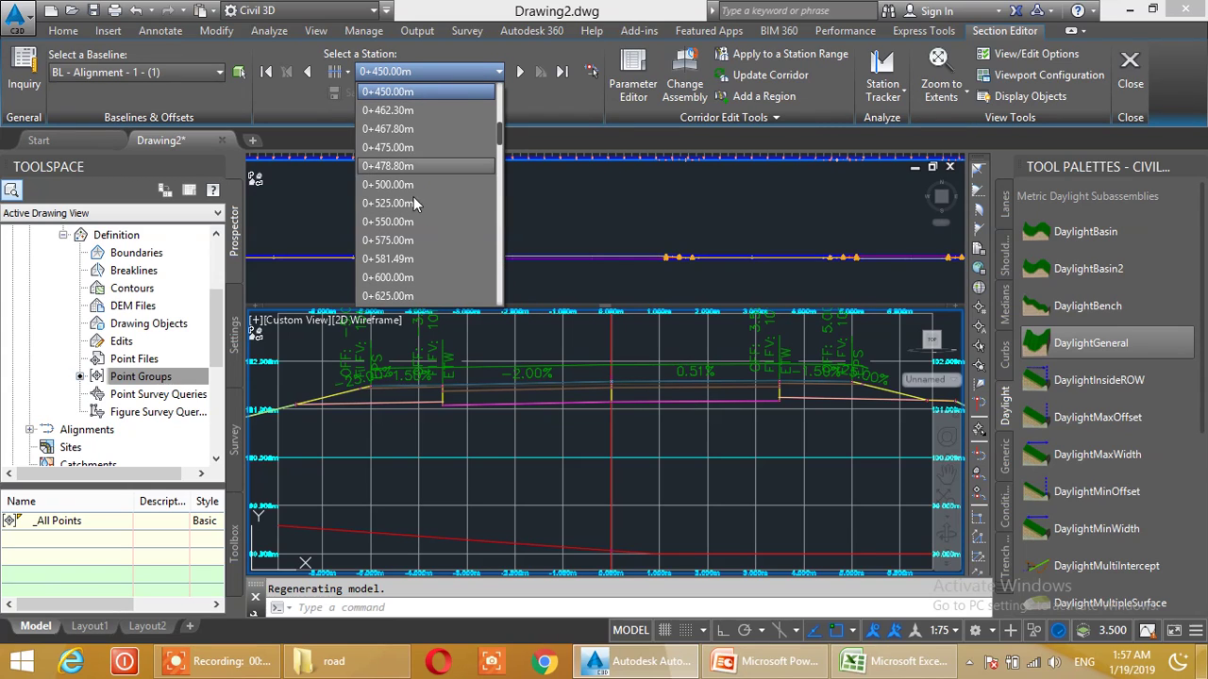
left_click(682, 412)
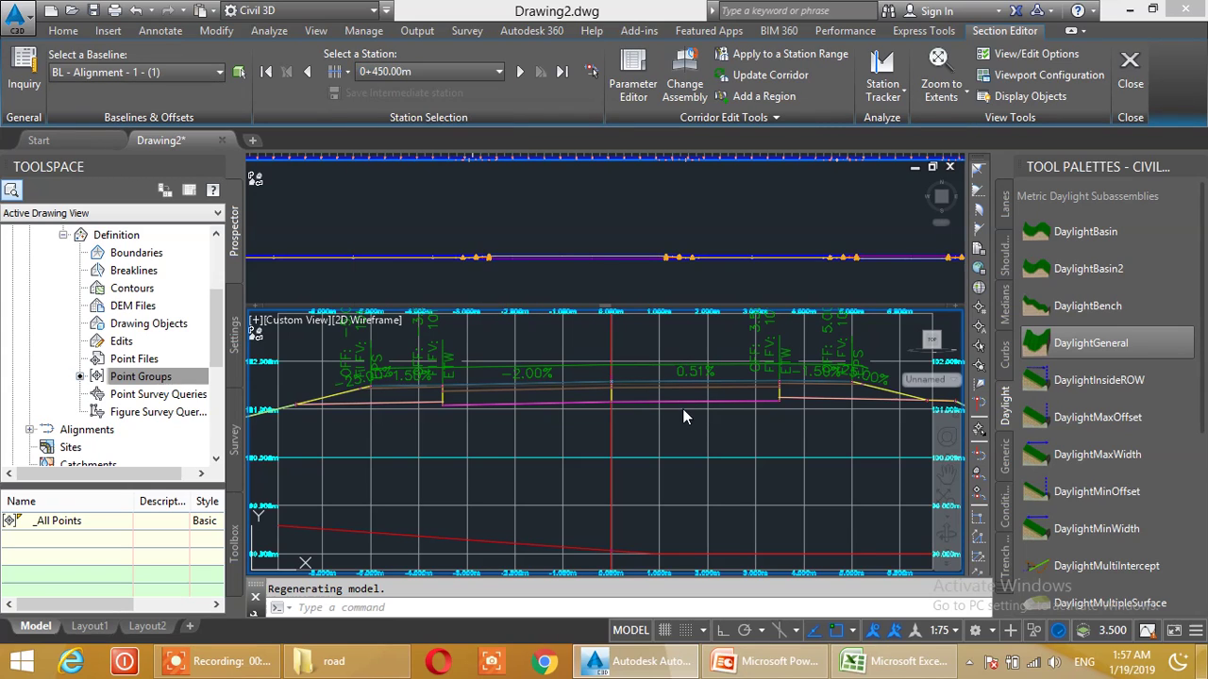
scroll(666, 361, "up", 3)
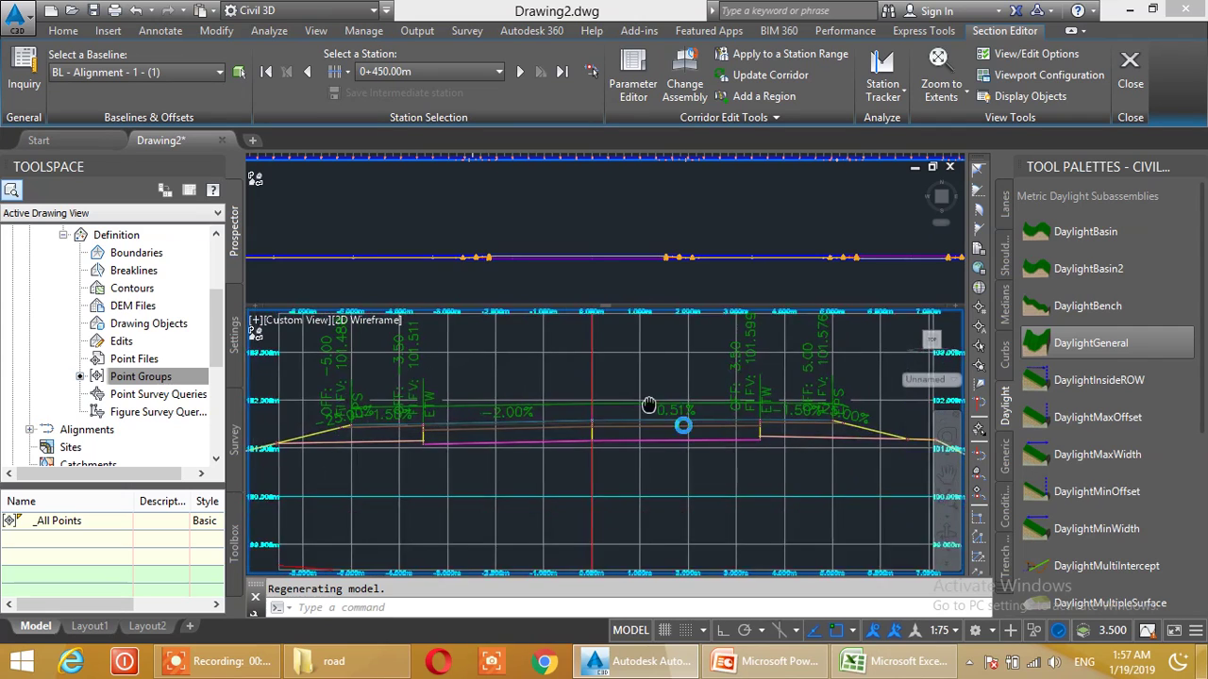
middle_click_drag(829, 412, 673, 431)
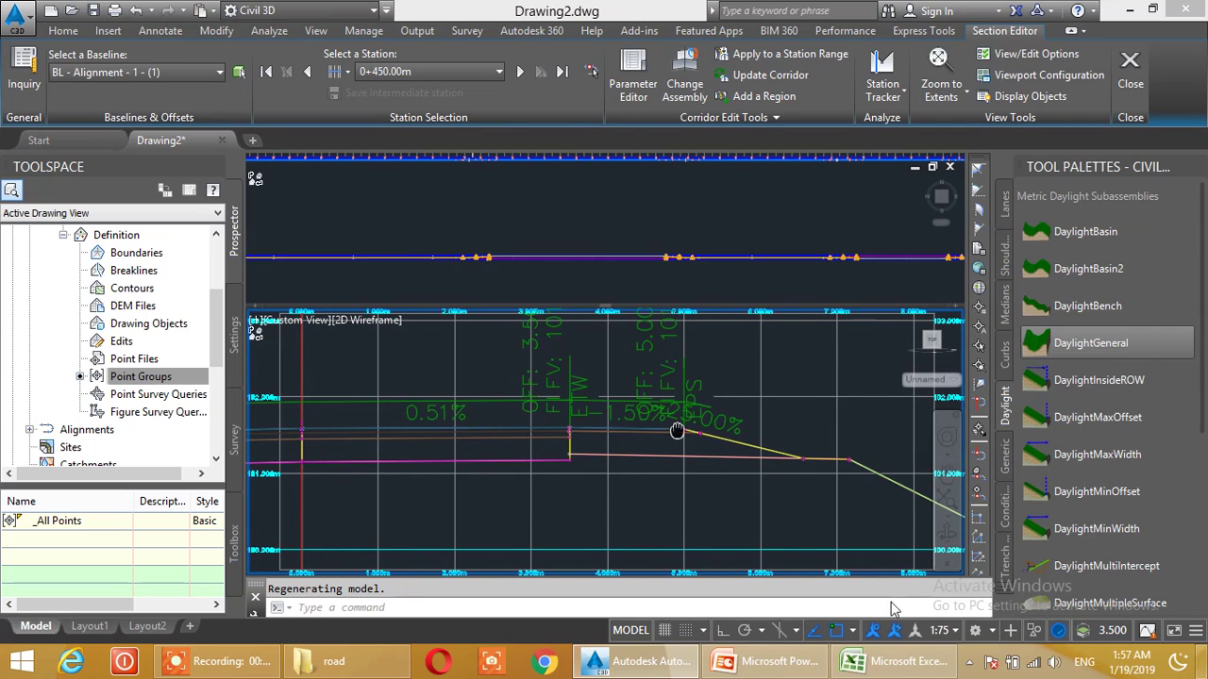
left_click(940, 630)
left_click(935, 281)
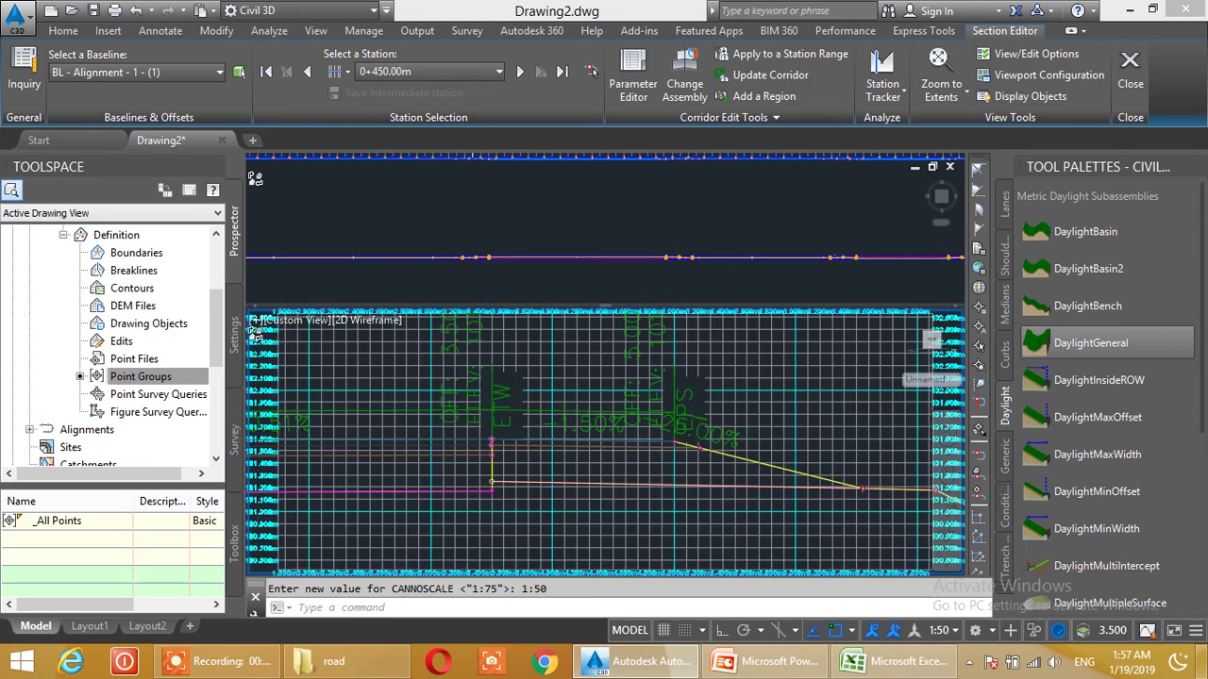
scroll(596, 418, "down", 6)
mouse_move(494, 410)
middle_mouse_down()
mouse_move(591, 430)
mouse_move(689, 407)
middle_mouse_up()
middle_click_drag(542, 415, 590, 406)
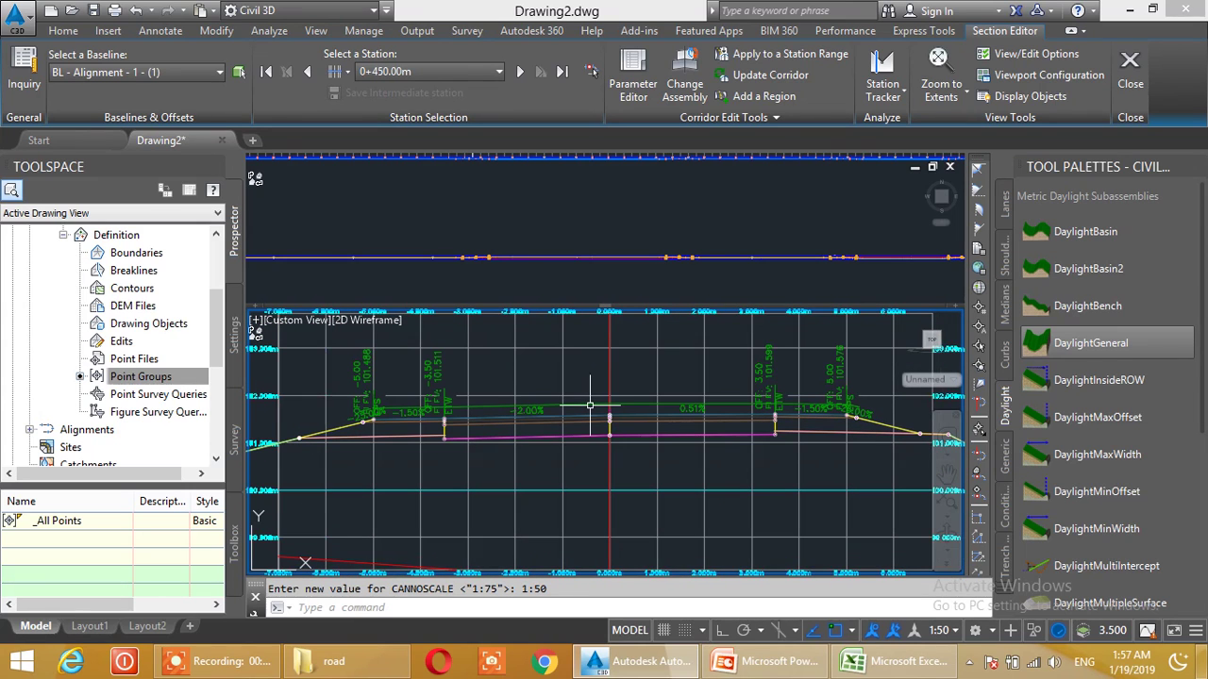
mouse_move(589, 406)
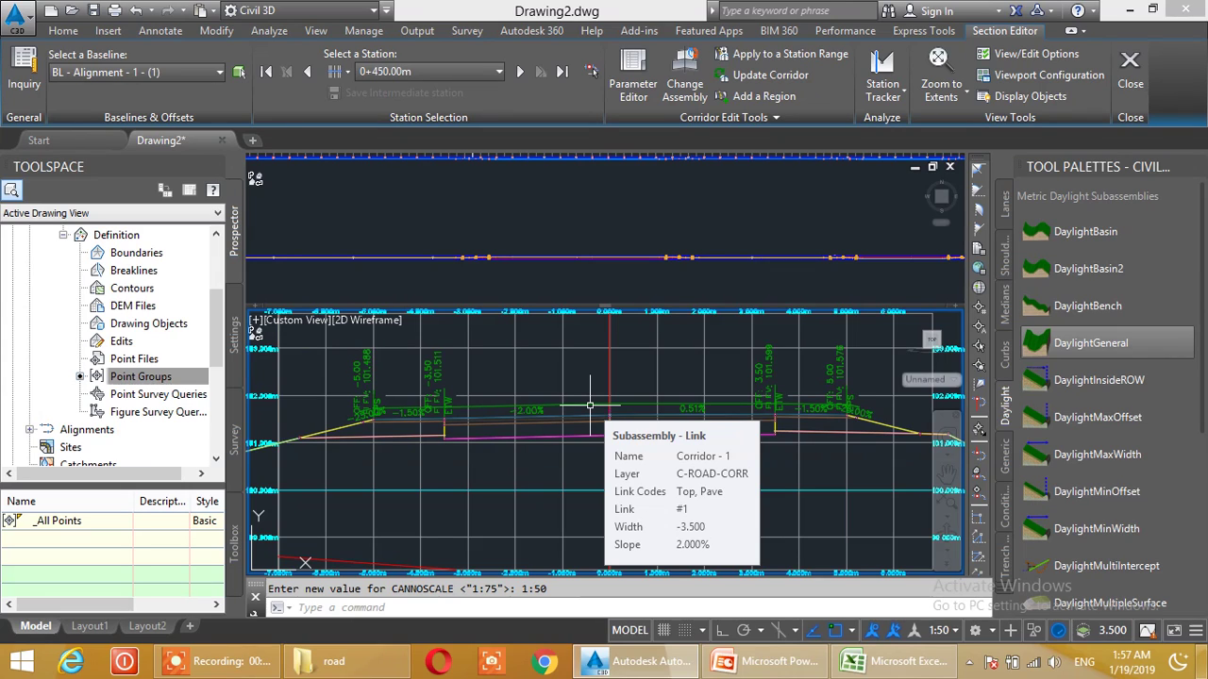
left_click(1129, 59)
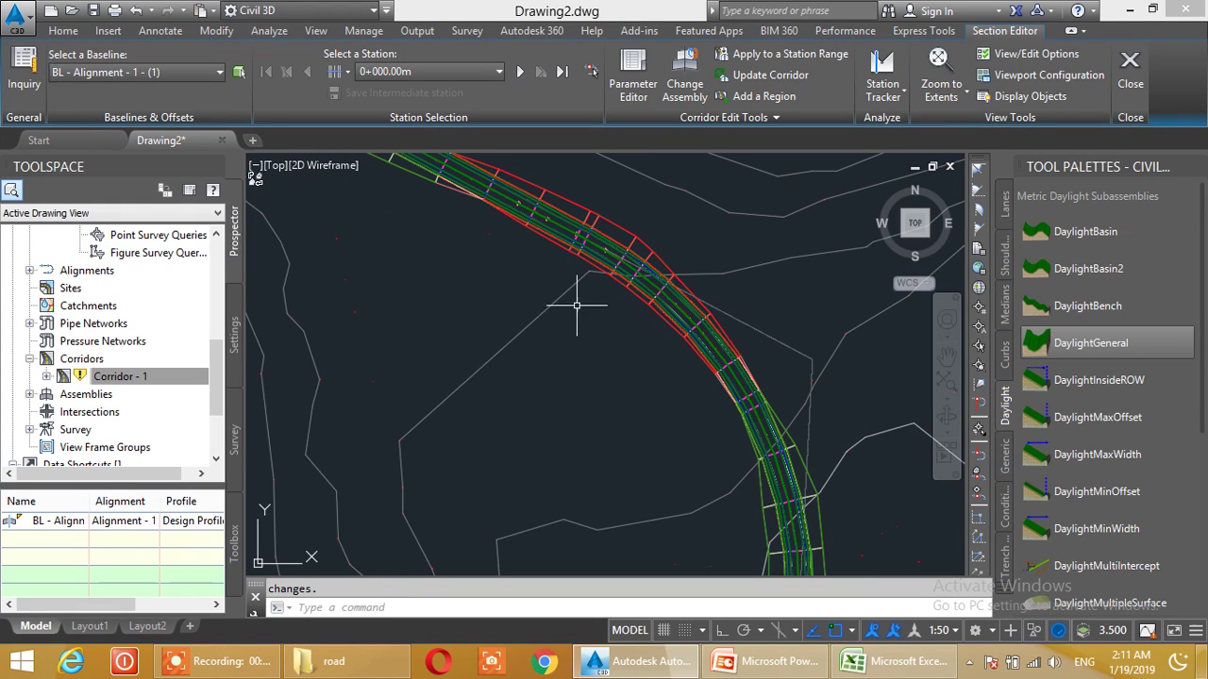
- Inspect the corridor in plan along its curves and transitions, and close the section editor
middle_click_drag(585, 233, 664, 365)
scroll(502, 299, "up", 2)
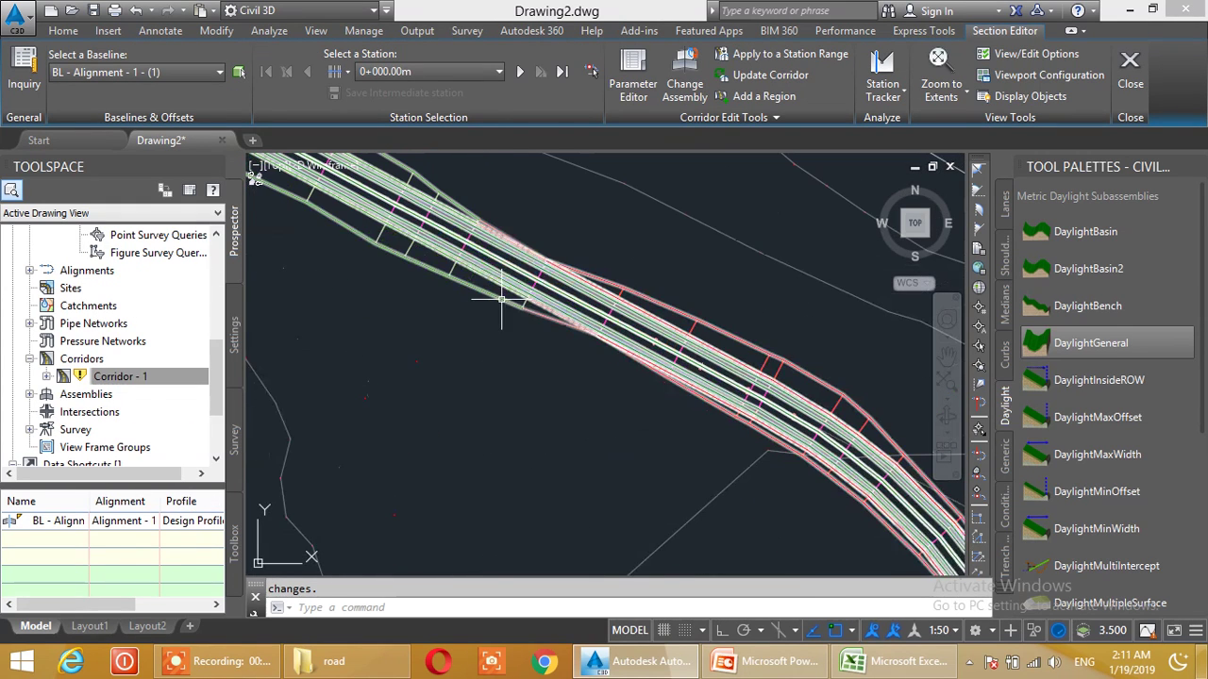
scroll(545, 300, "up", 2)
scroll(547, 278, "down", 3)
middle_click_drag(512, 296, 540, 336)
scroll(539, 335, "up", 5)
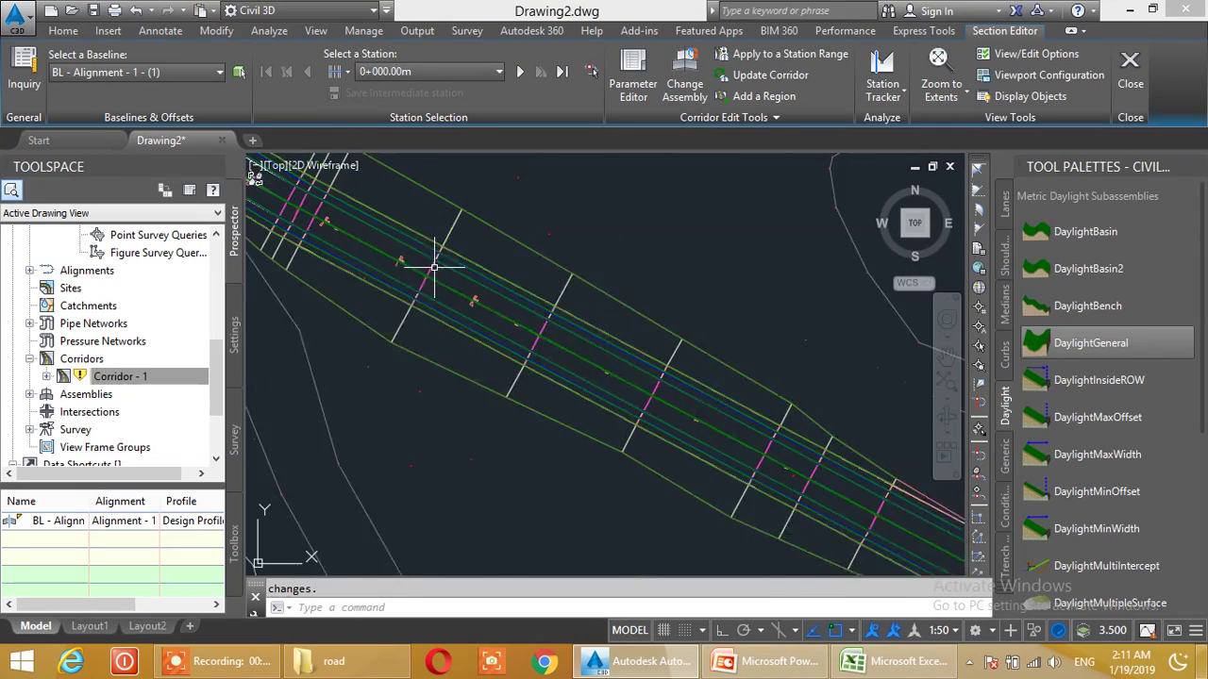
scroll(480, 302, "down", 8)
middle_click_drag(425, 269, 493, 380)
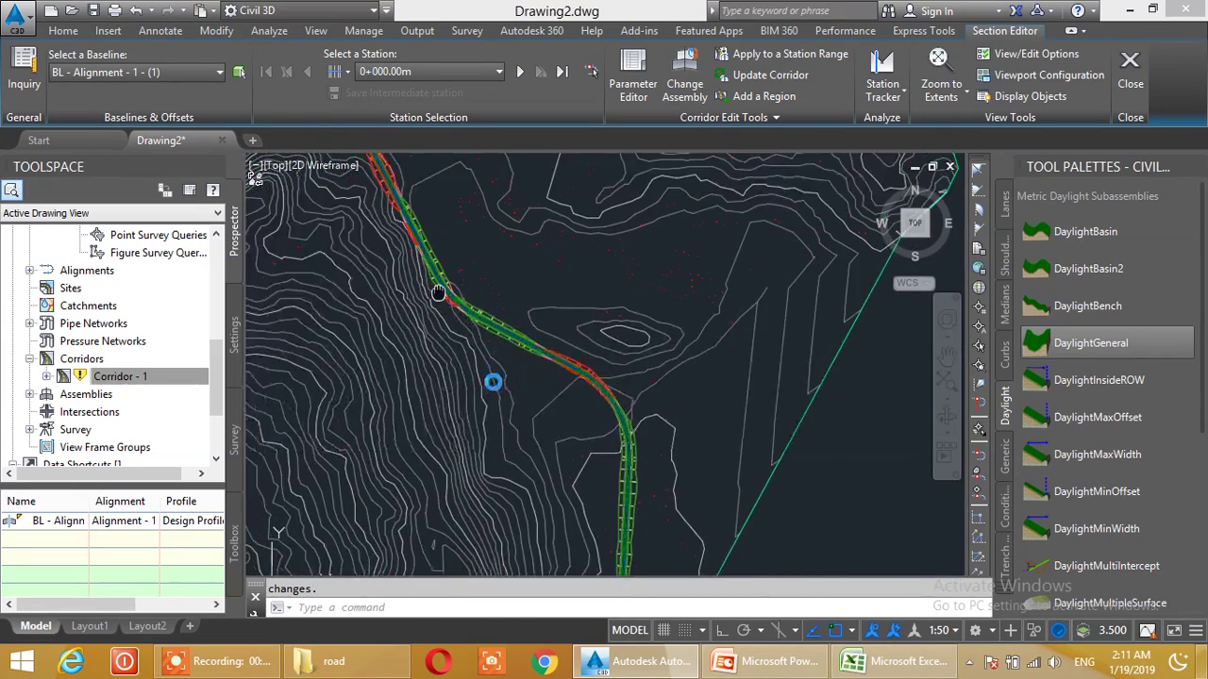
scroll(448, 298, "up", 3)
scroll(448, 299, "up", 5)
scroll(472, 291, "down", 5)
scroll(415, 250, "down", 1)
scroll(415, 245, "up", 6)
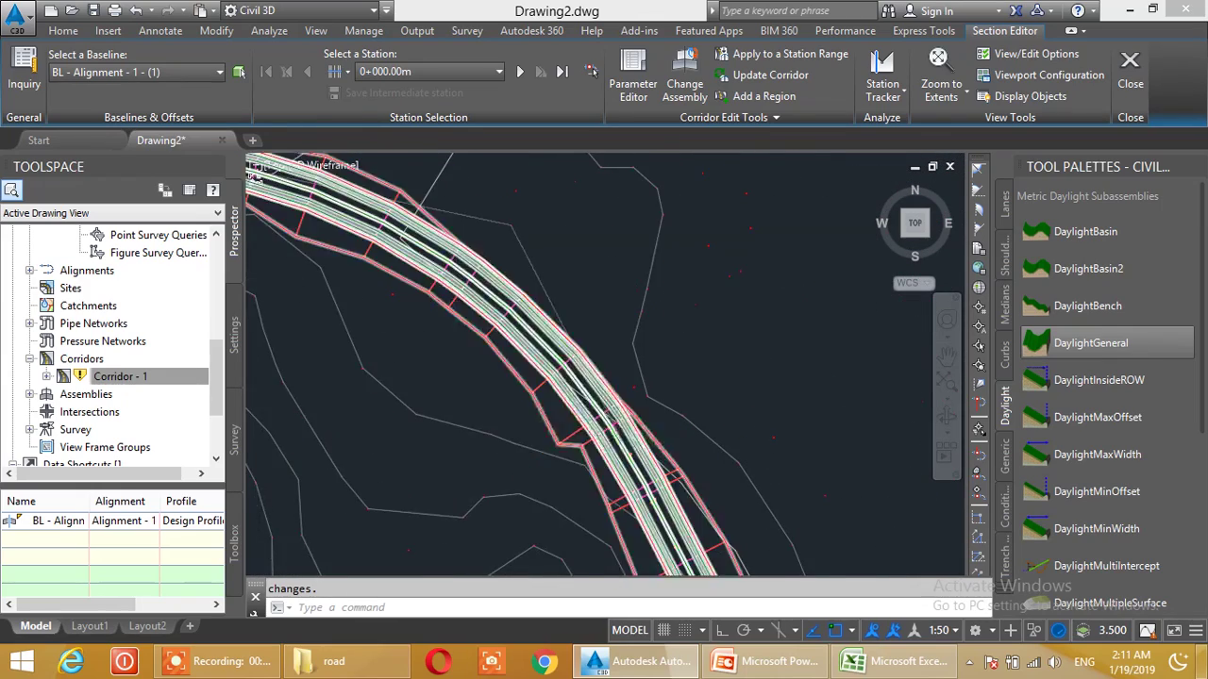
scroll(526, 321, "down", 3)
middle_click_drag(525, 320, 512, 262)
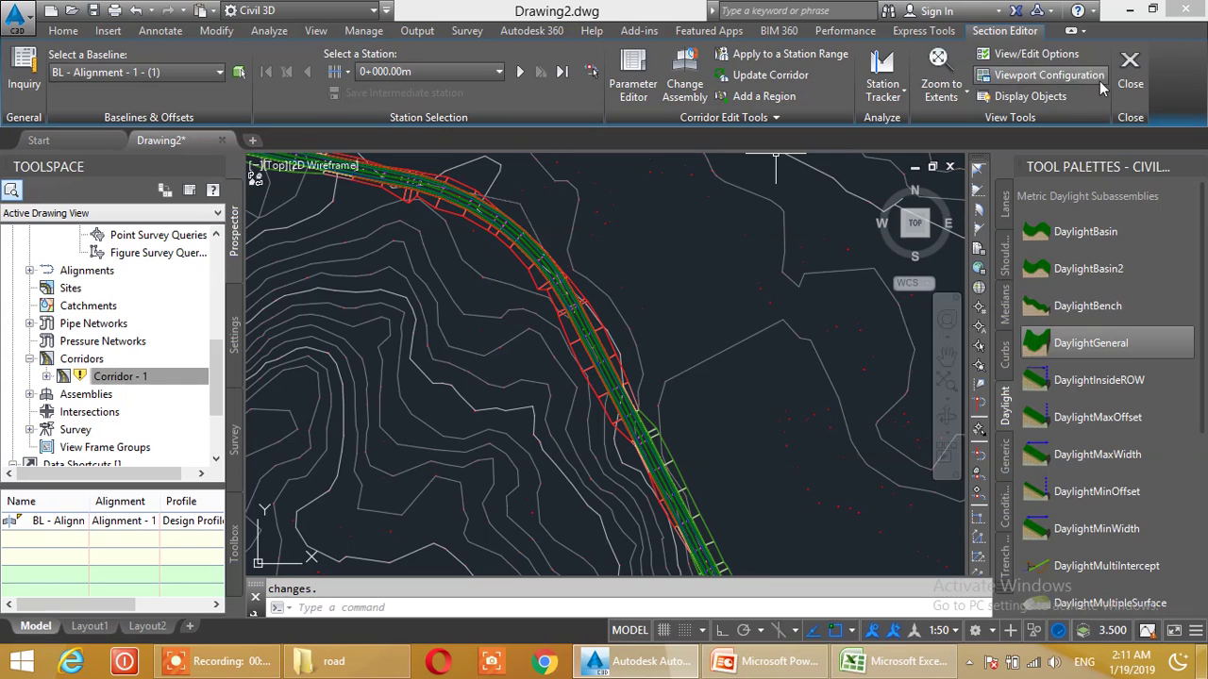
left_click(1142, 64)
- Review the details of Curve.1 in the superelevation curve manager for the corridor's alignment
scroll(563, 281, "up", 5)
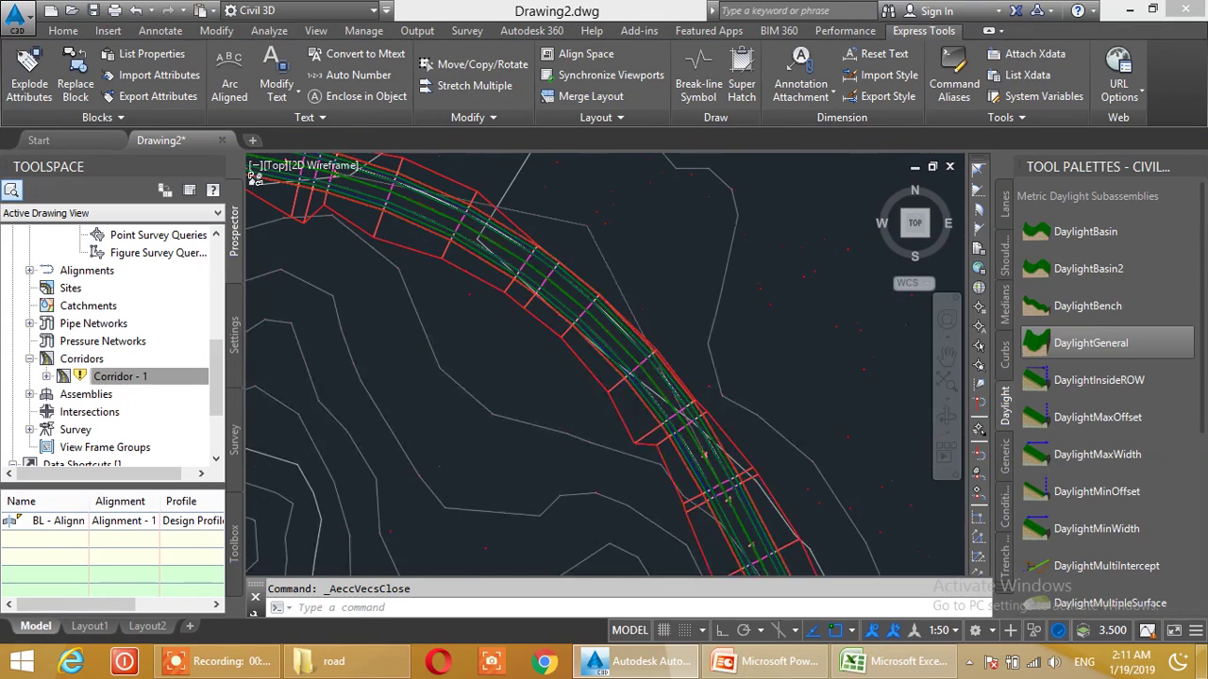
scroll(563, 282, "up", 6)
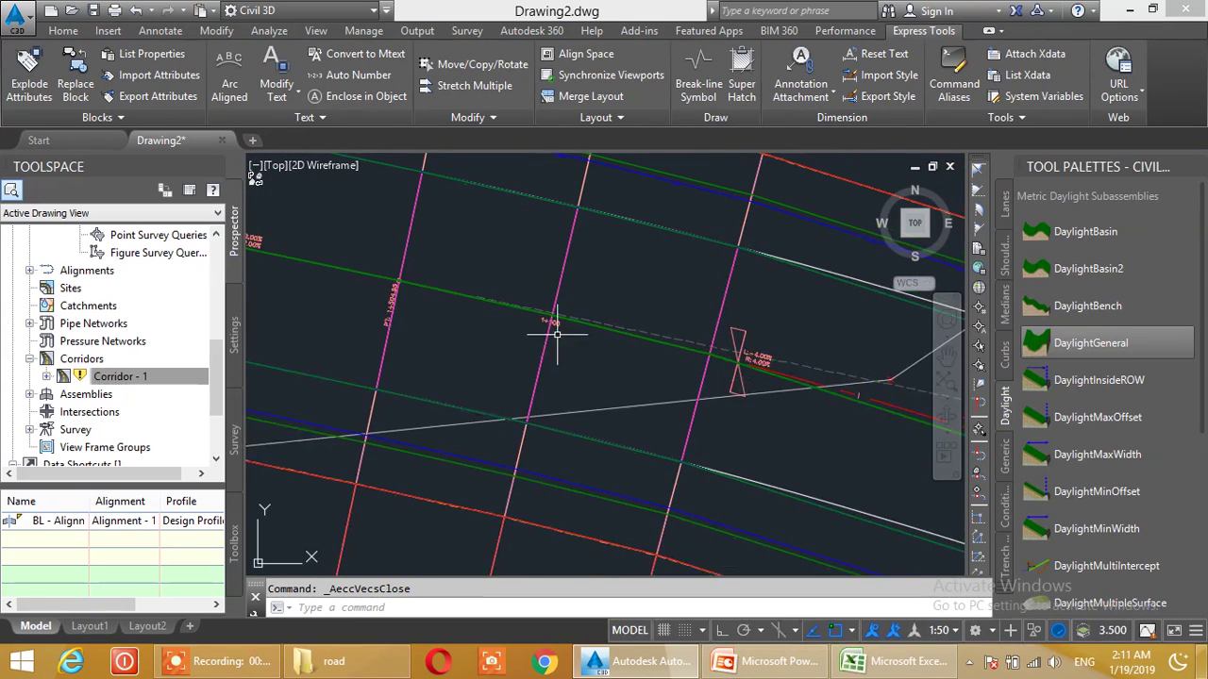
left_click(481, 295)
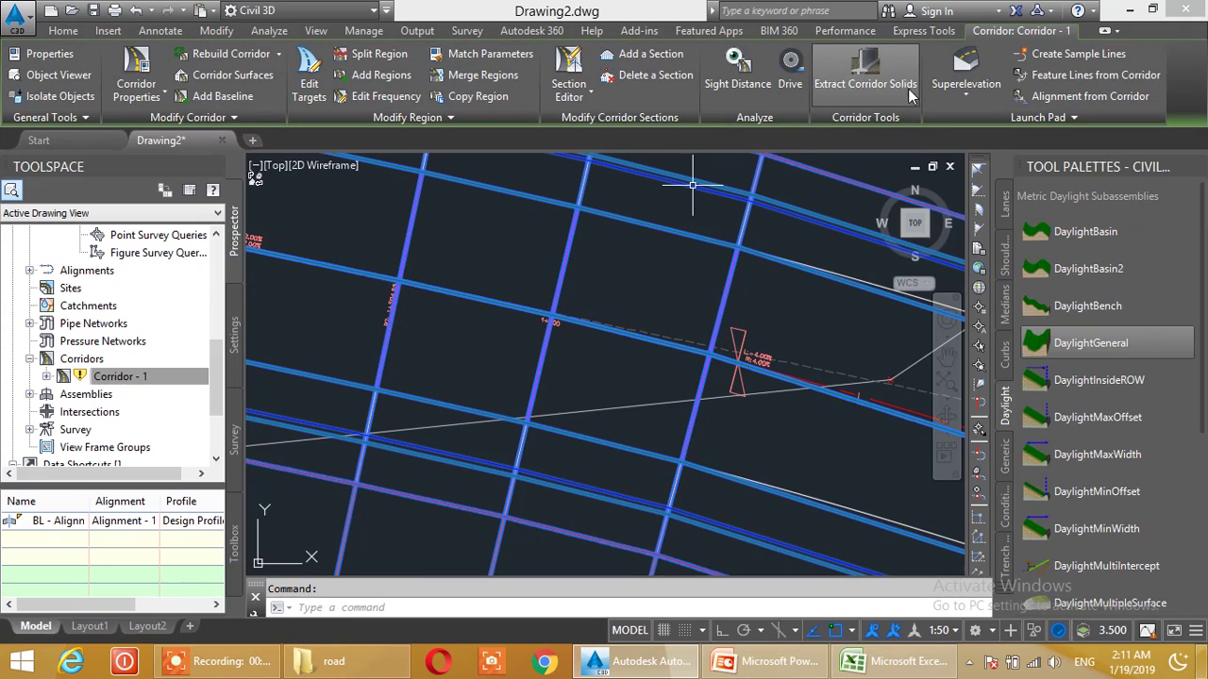
left_click(972, 95)
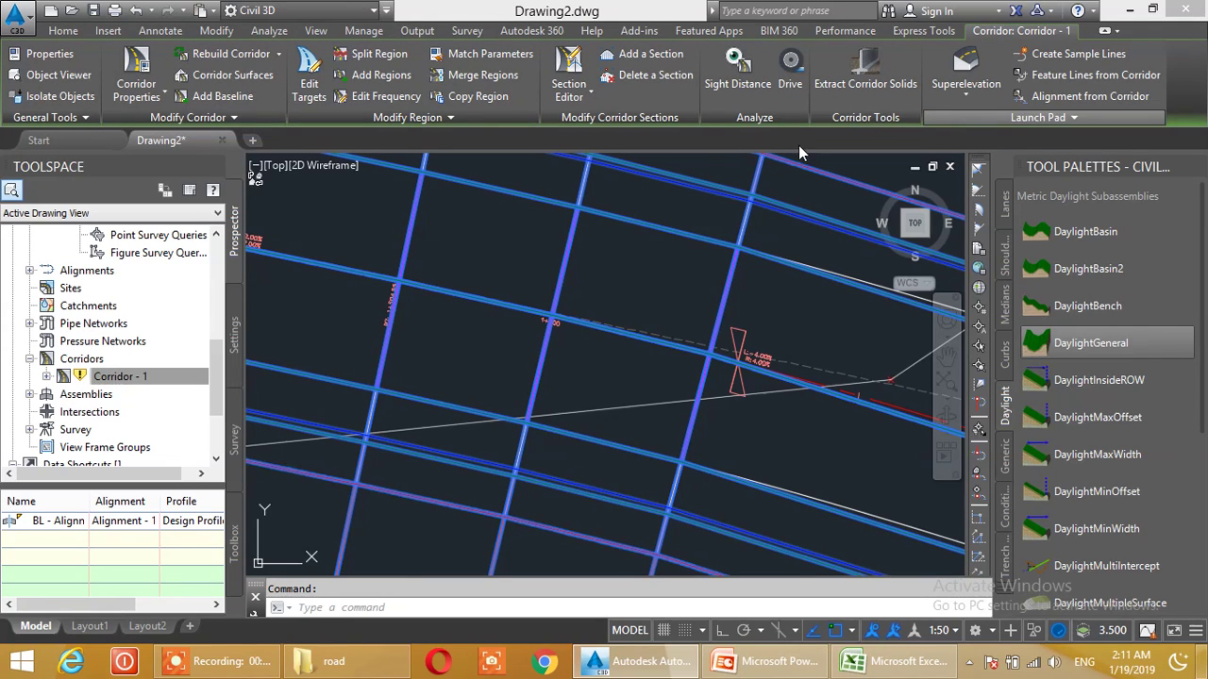
left_click(643, 220)
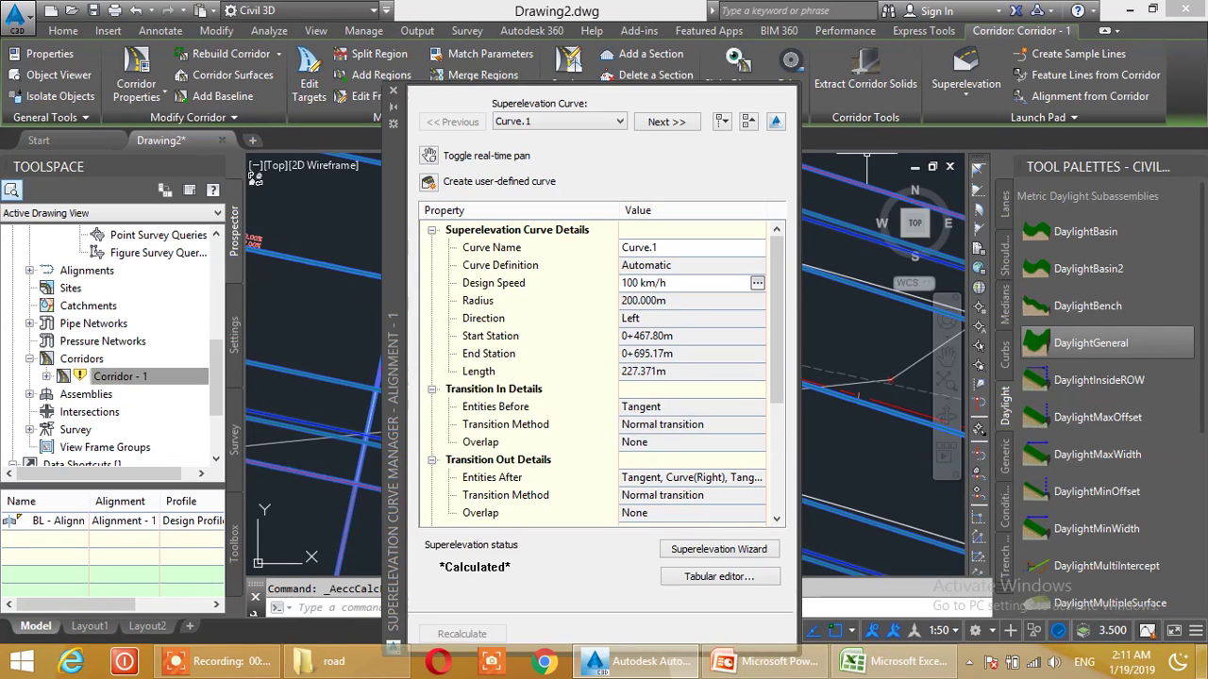
left_click(394, 90)
left_click(955, 99)
left_click(964, 127)
left_click(642, 219)
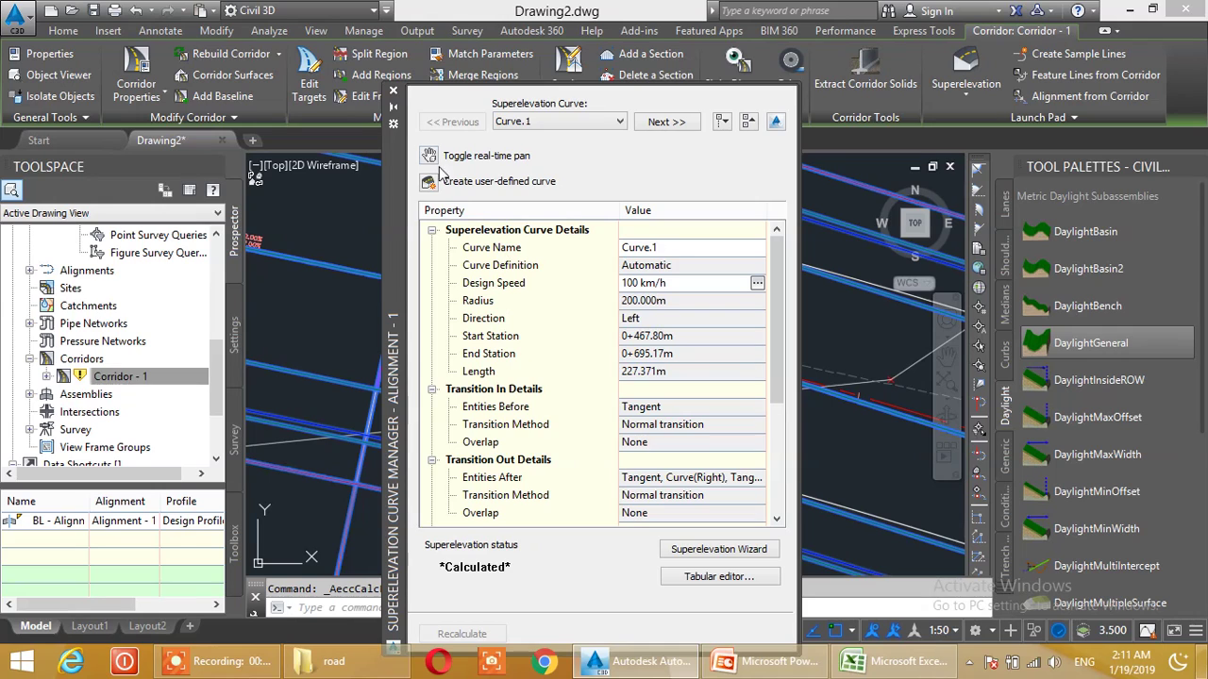
left_click(394, 93)
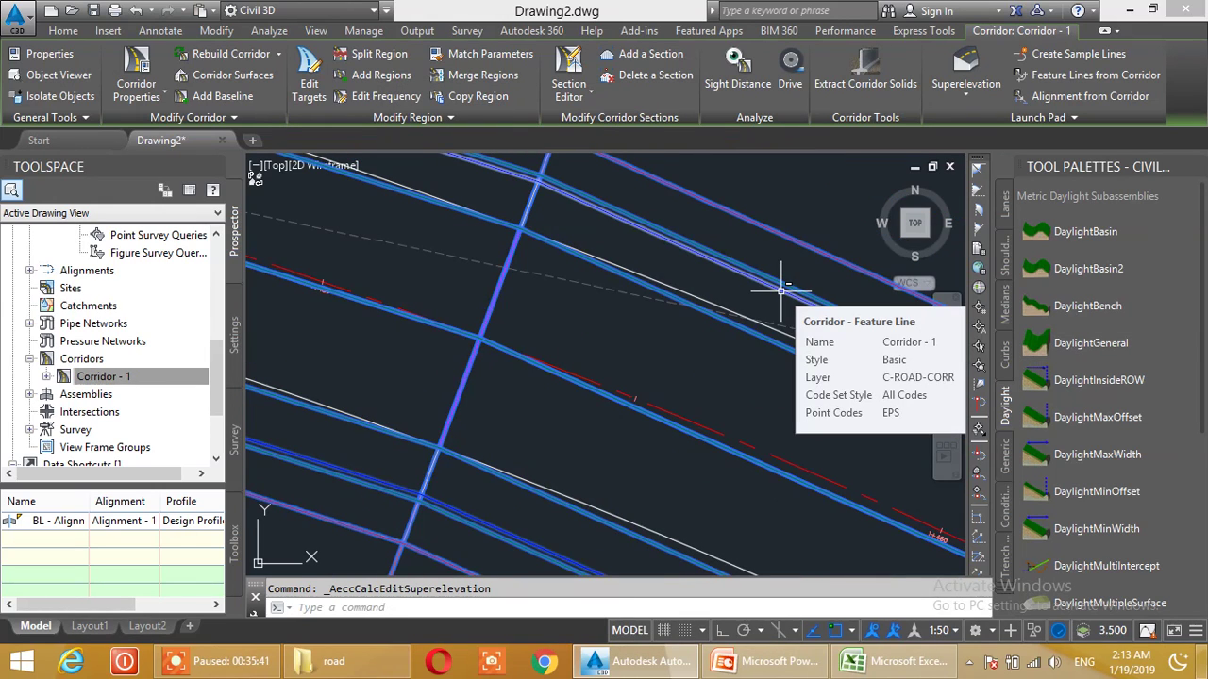
- Start a new superelevation calculation for the corridor's alignment as an undivided crowned roadway with the Outside Of Curve pivot method
left_click(973, 94)
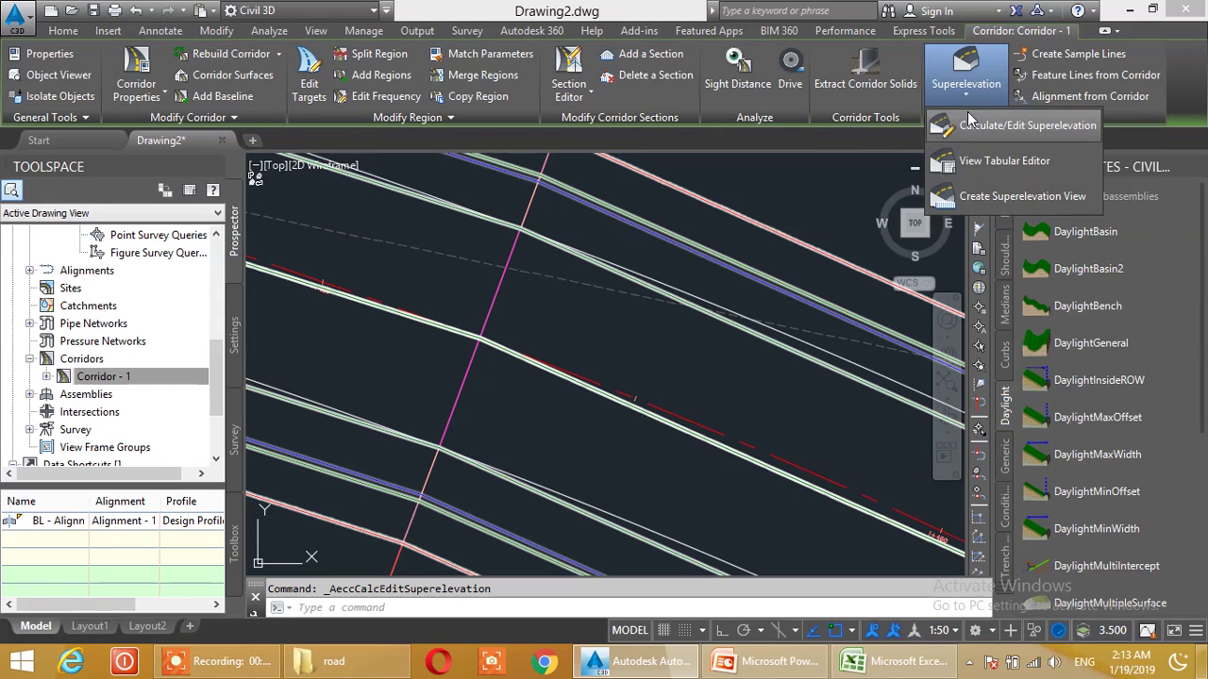
left_click(977, 123)
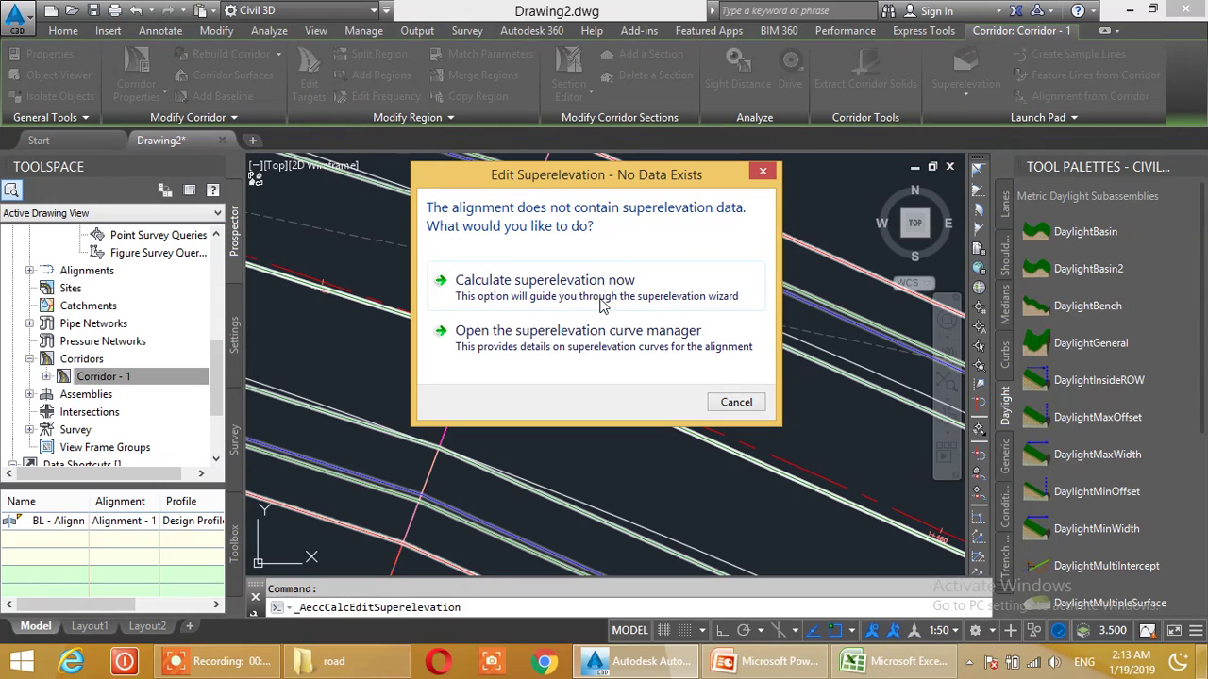
left_click(607, 285)
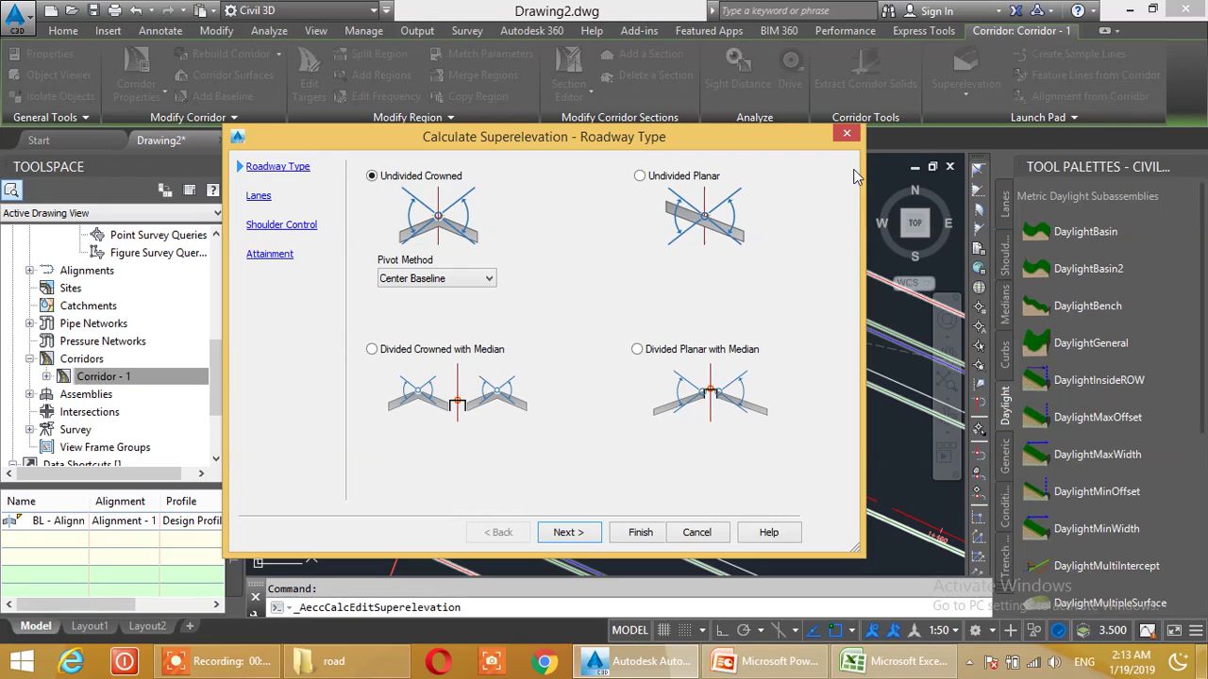
left_click(436, 280)
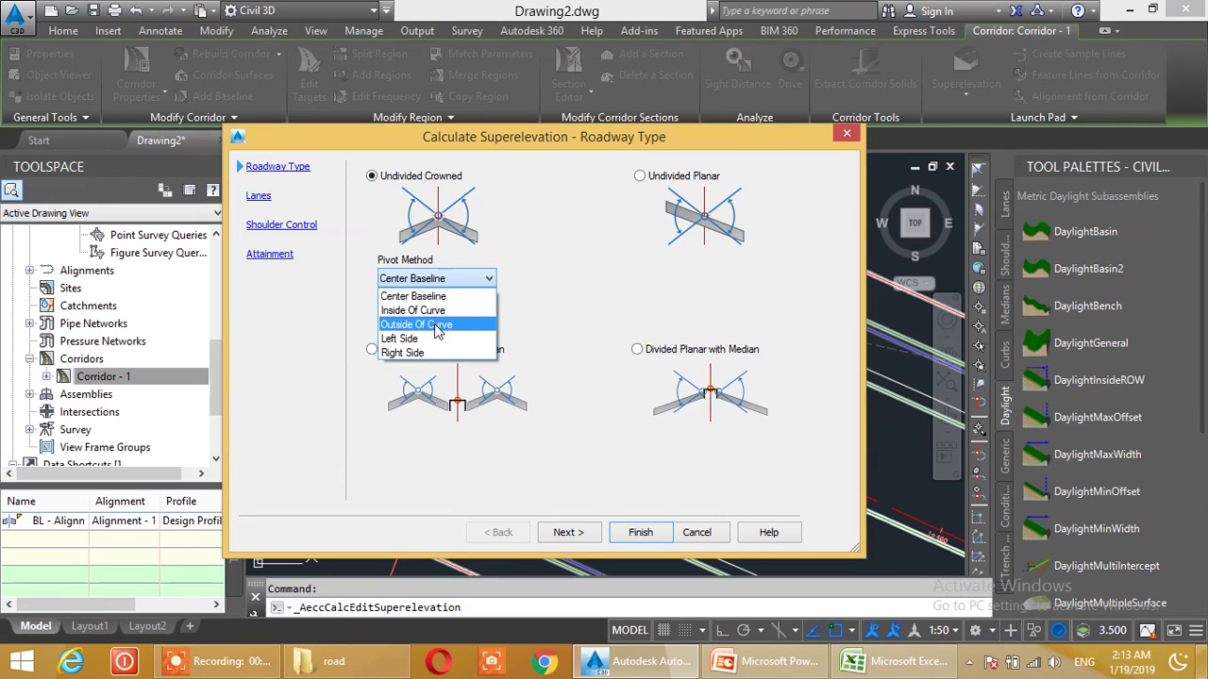
left_click(437, 324)
left_click(571, 533)
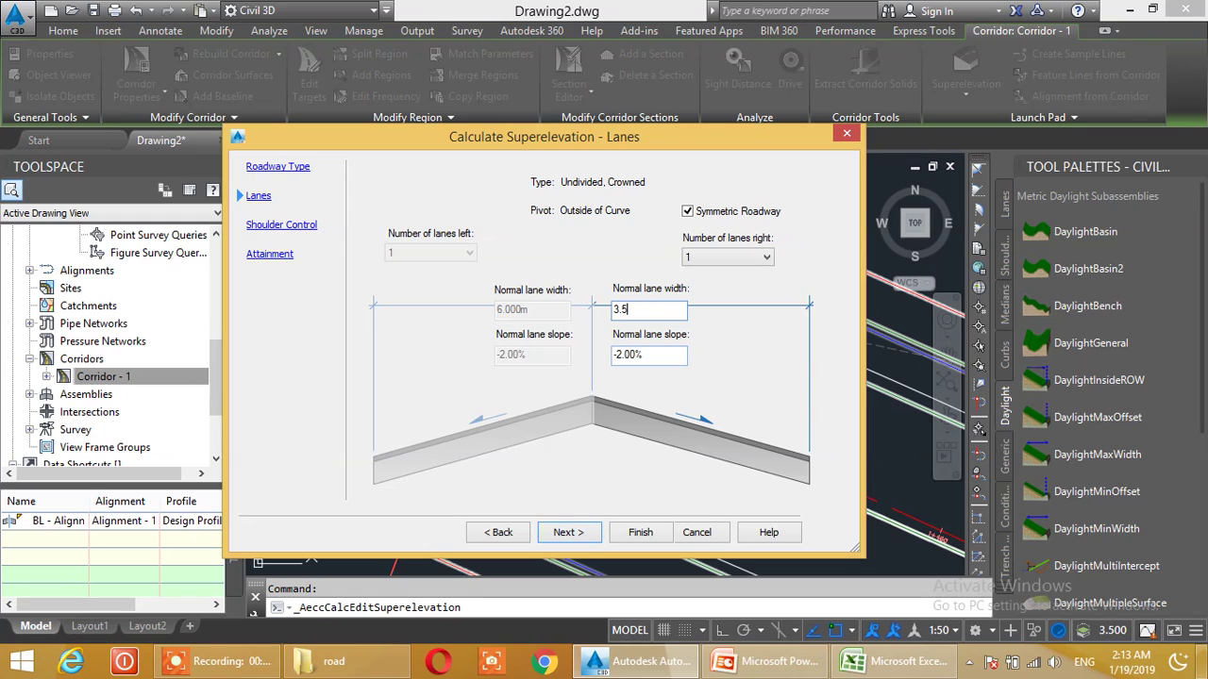
- Set the normal lane width to 3.5 m and exclude the outside edge shoulders from the superelevation calculation
left_click(580, 534)
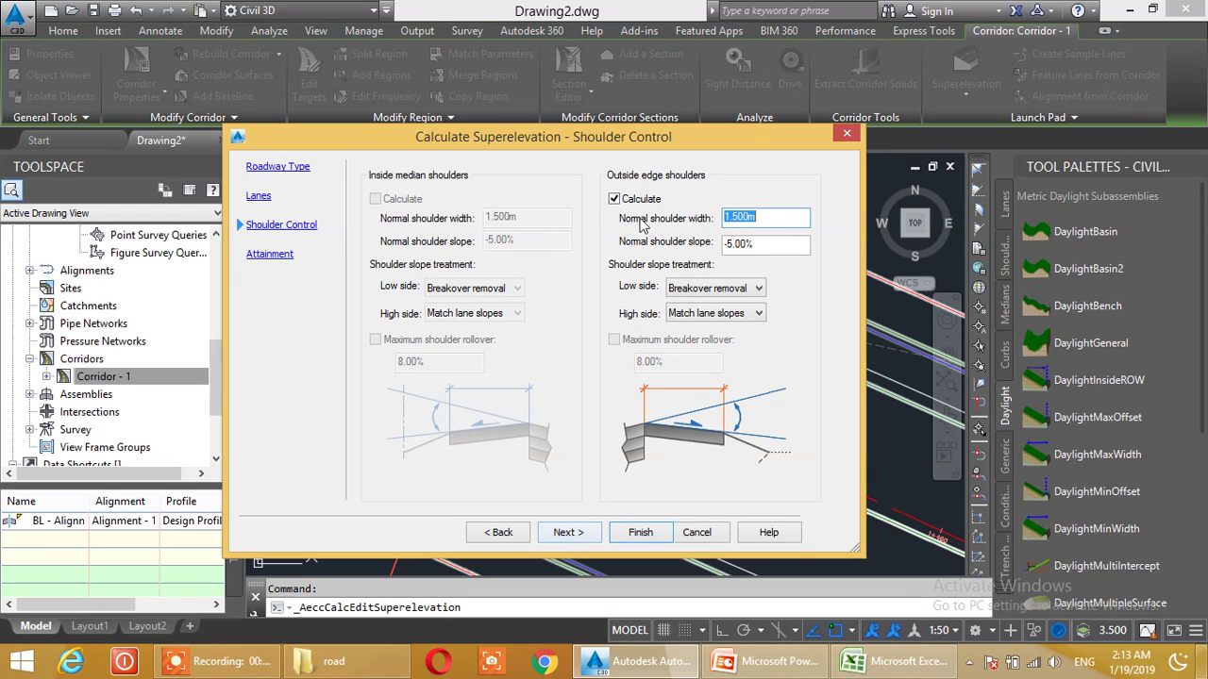
left_click(614, 199)
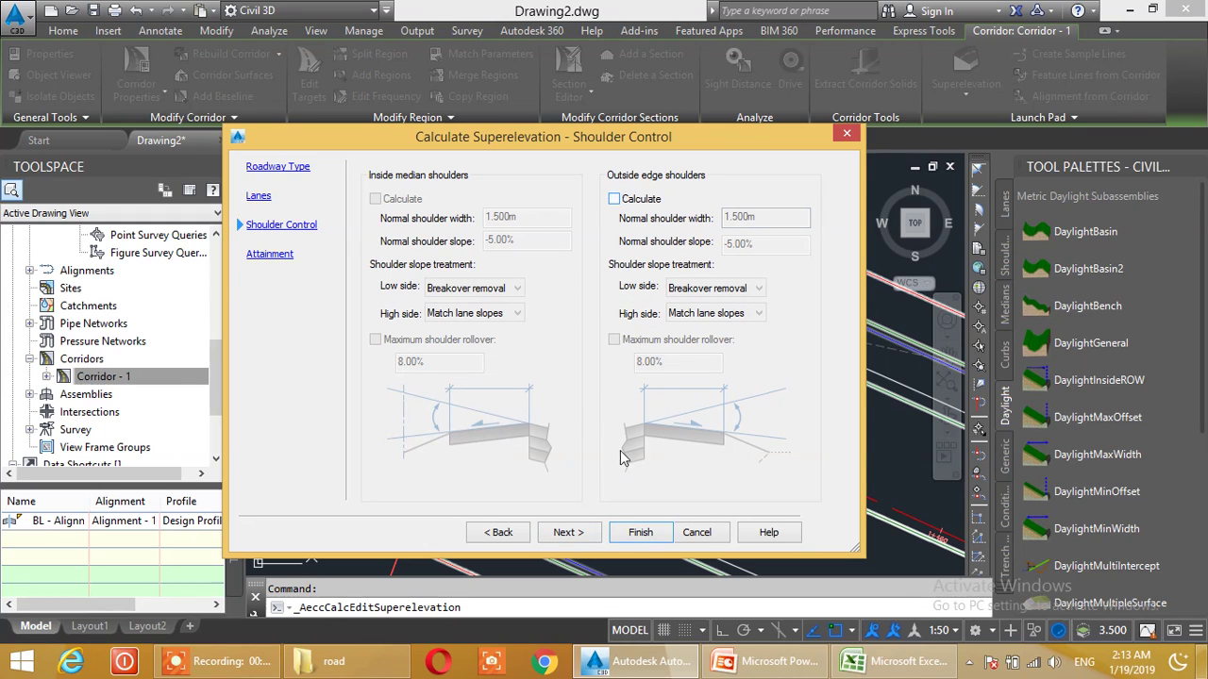
left_click(577, 534)
- Finish the superelevation calculation with automatic overlap resolution and review the lane slopes in the tabular editor
left_click(377, 476)
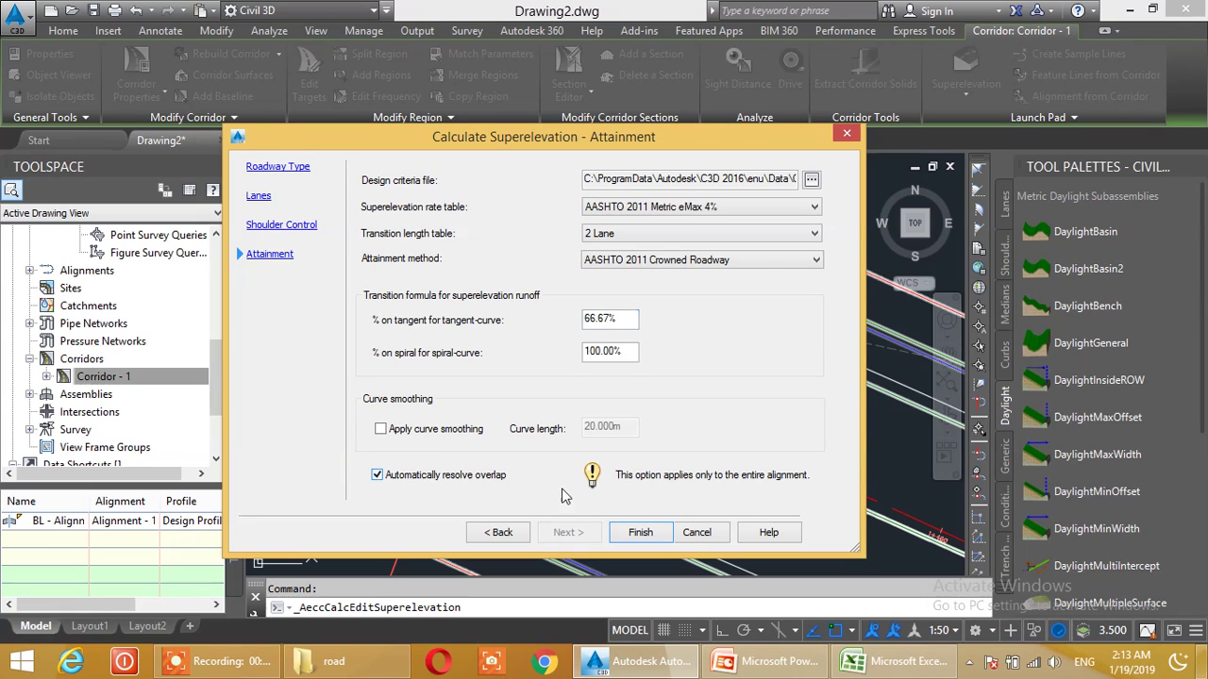
left_click(640, 534)
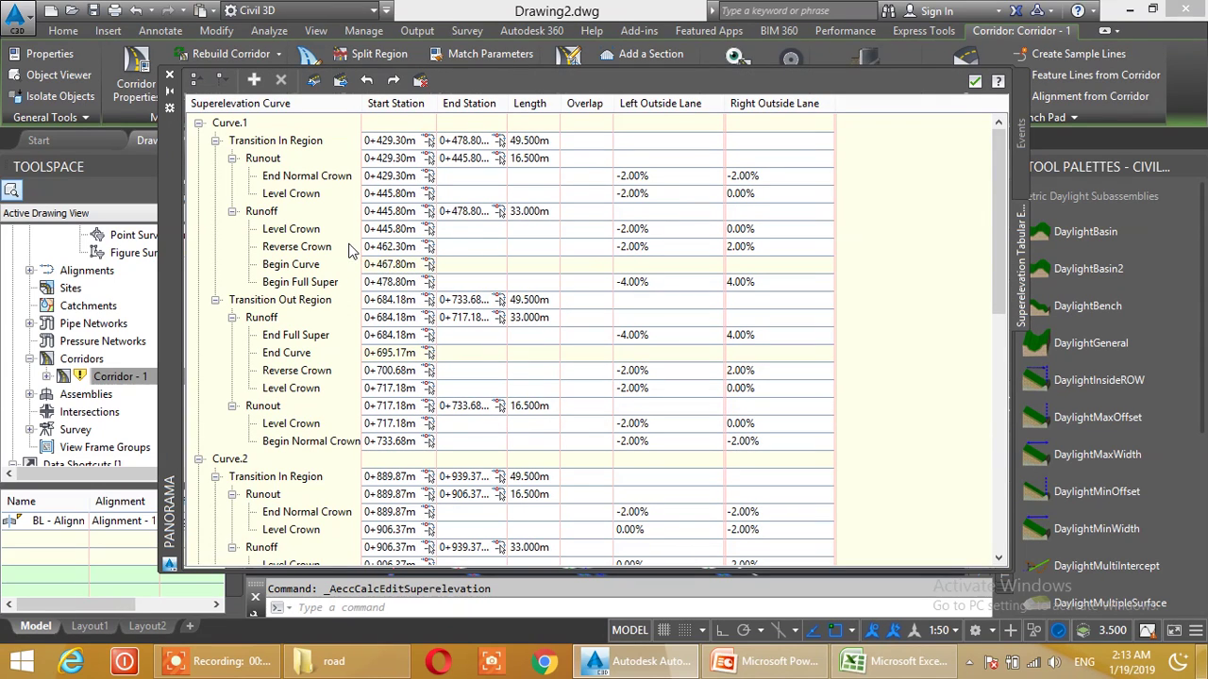
scroll(476, 230, "down", 8)
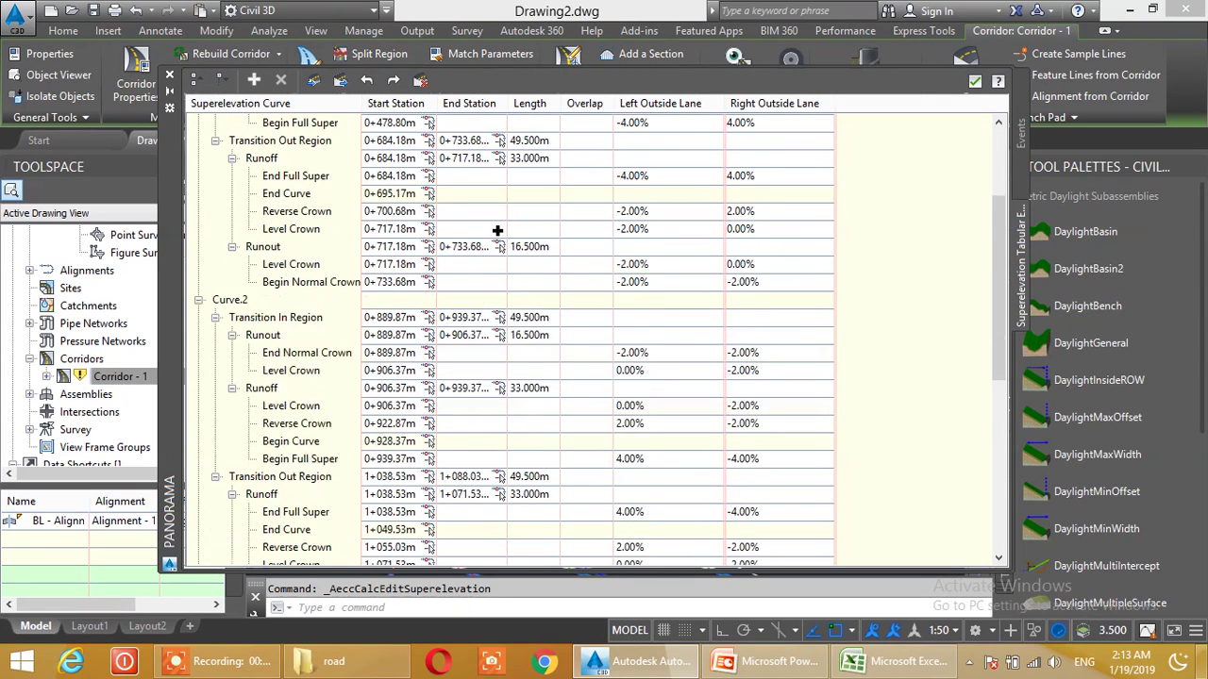
- Close the superelevation tabular editor and select Corridor - 1 in the plan view
left_click(169, 77)
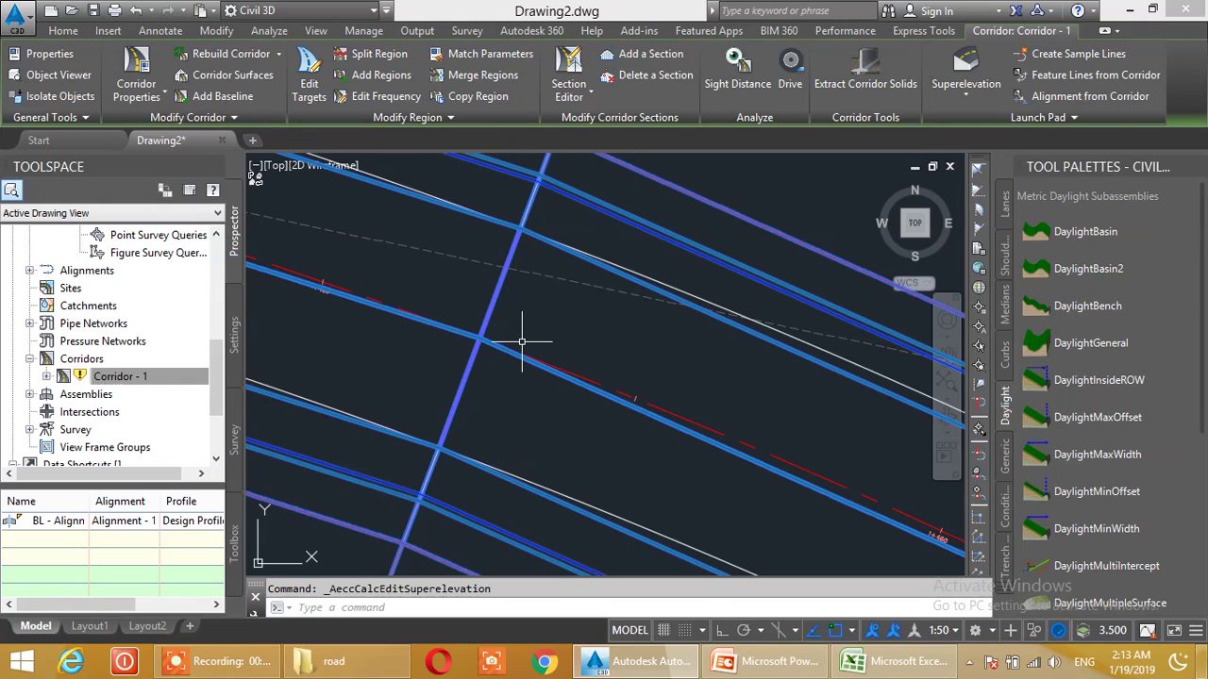
key("Escape")
left_click(526, 354)
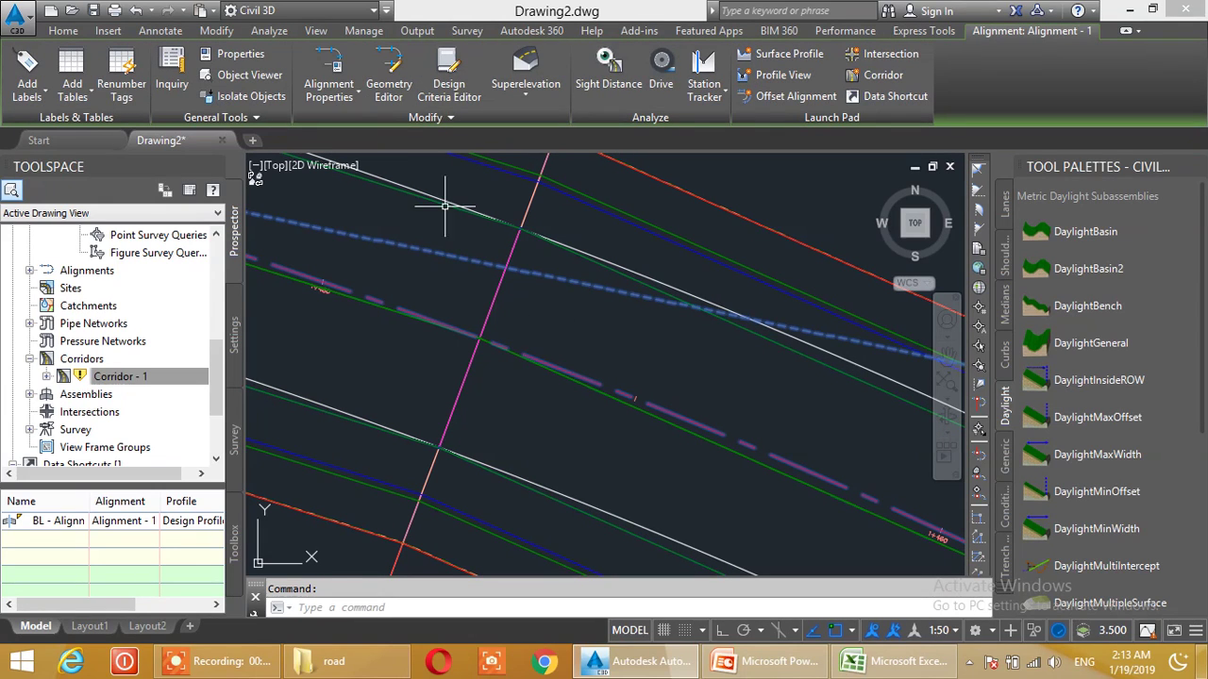
key("Escape")
scroll(445, 205, "down", 5)
middle_click_drag(682, 292, 591, 311)
scroll(481, 283, "up", 4)
left_click(513, 283)
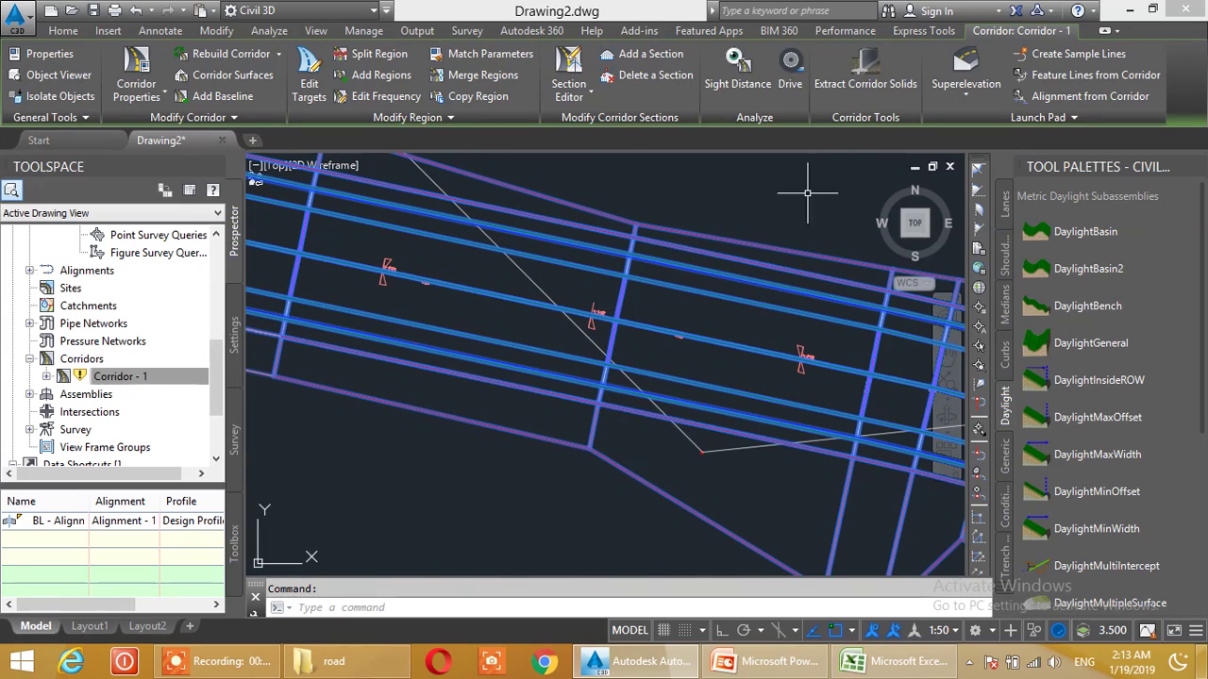
- Configure the section editor viewports as Two: Horizontal, with Plan in viewport 1 and Section in viewport 2
left_click(588, 97)
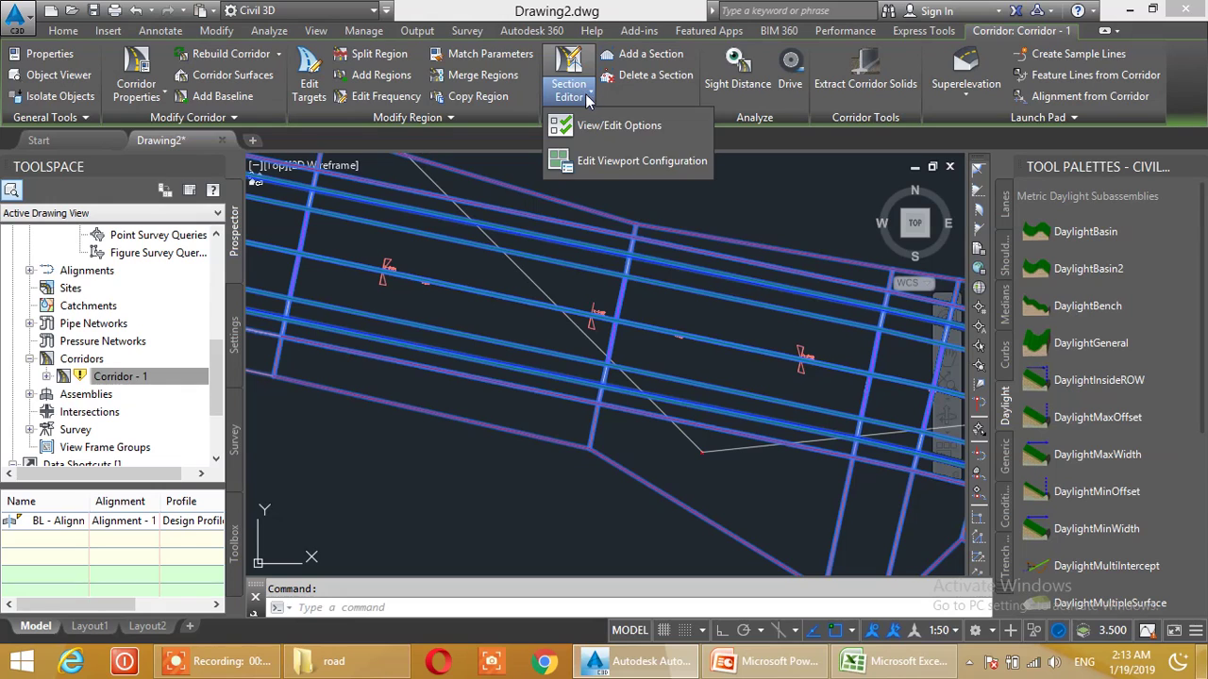
left_click(591, 160)
left_click(372, 210)
left_click(377, 245)
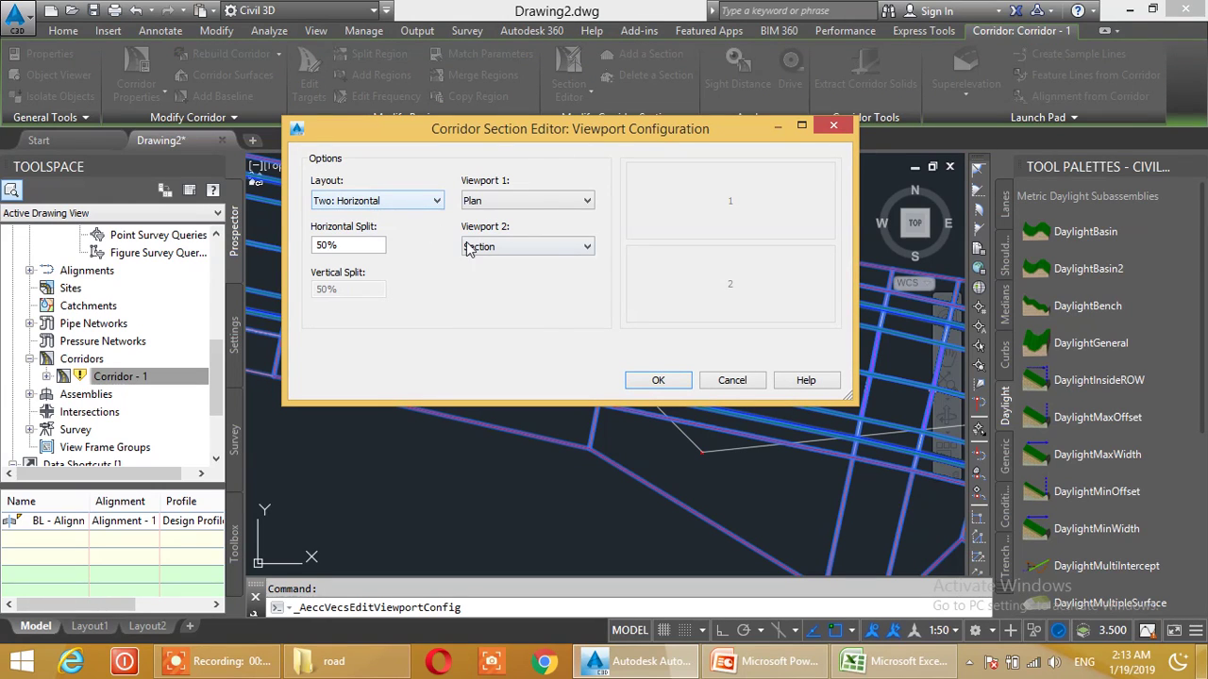
left_click(663, 380)
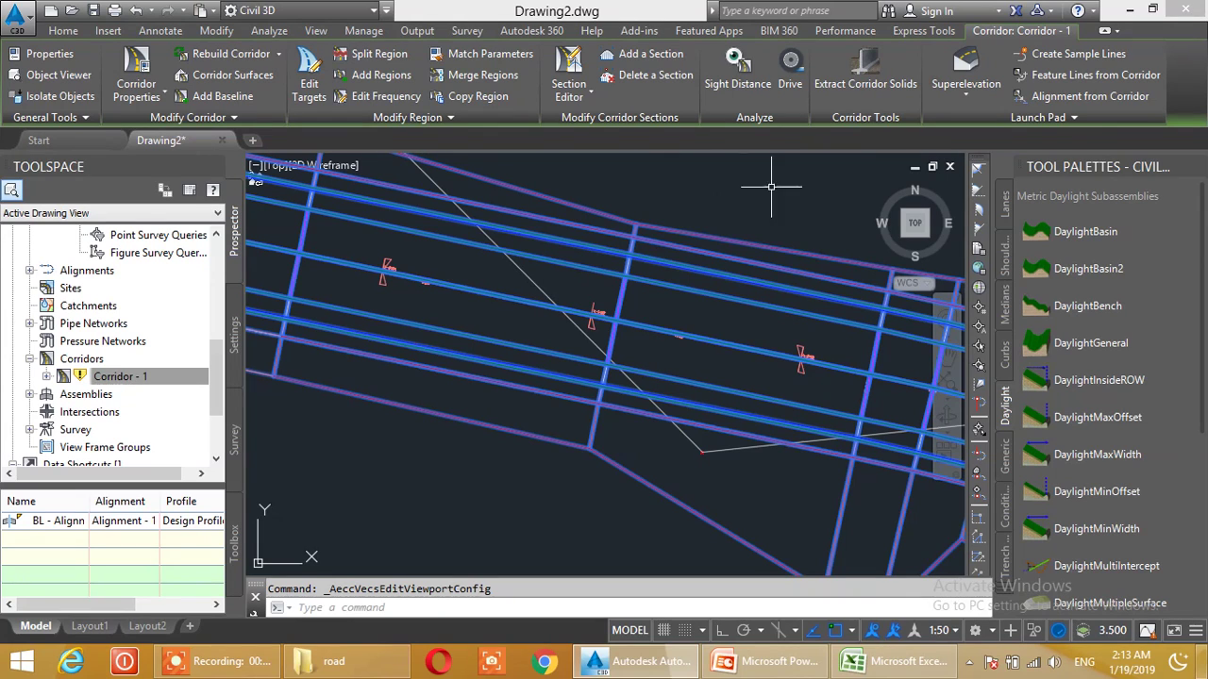
- Open the corridor in the section editor and examine the lane slopes at station 0+000.00
left_click(569, 78)
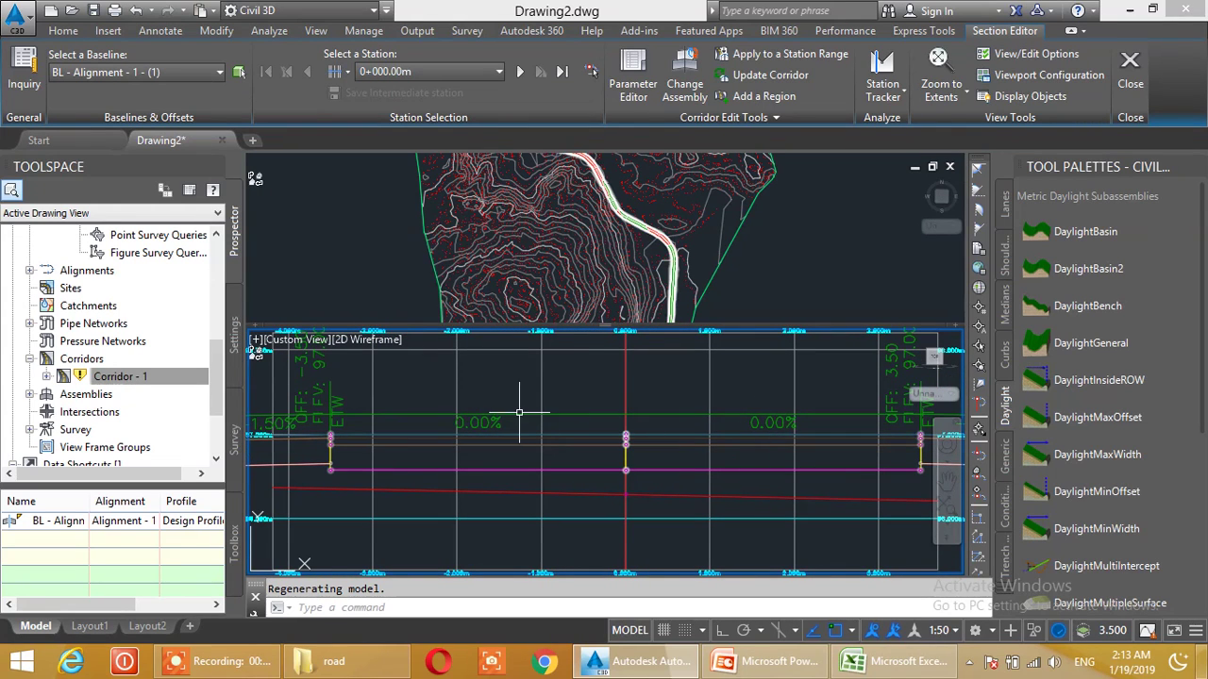
scroll(534, 425, "up", 2)
scroll(547, 429, "down", 3)
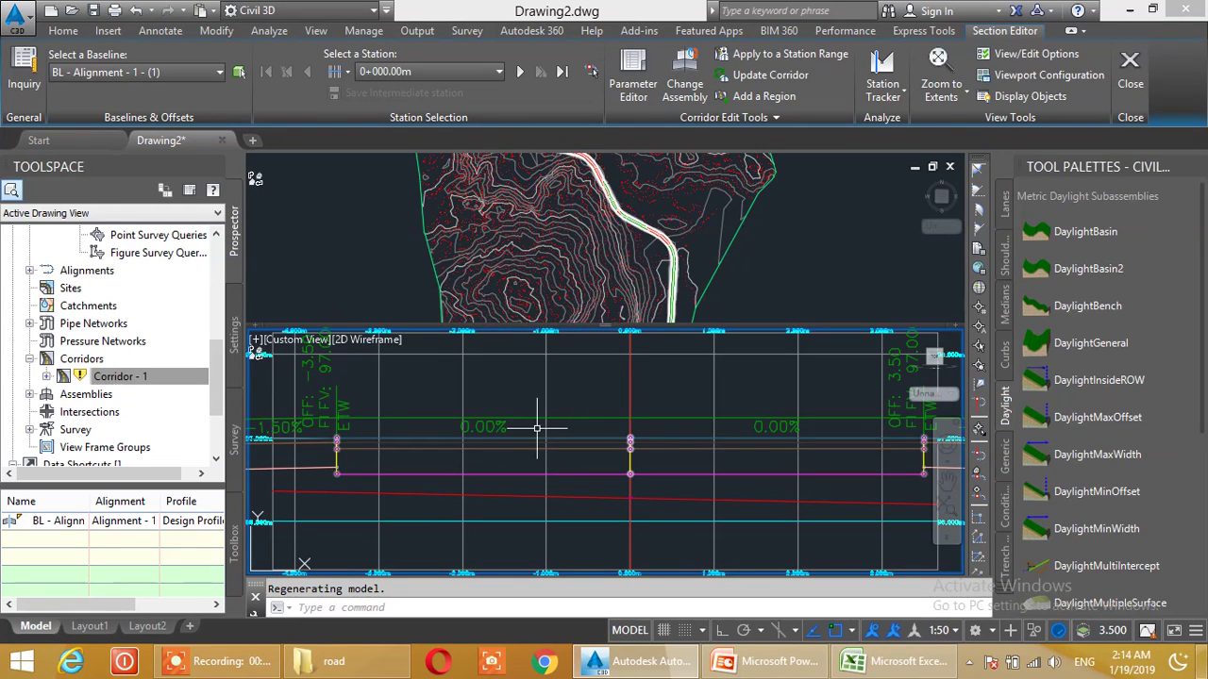
scroll(533, 427, "down", 2)
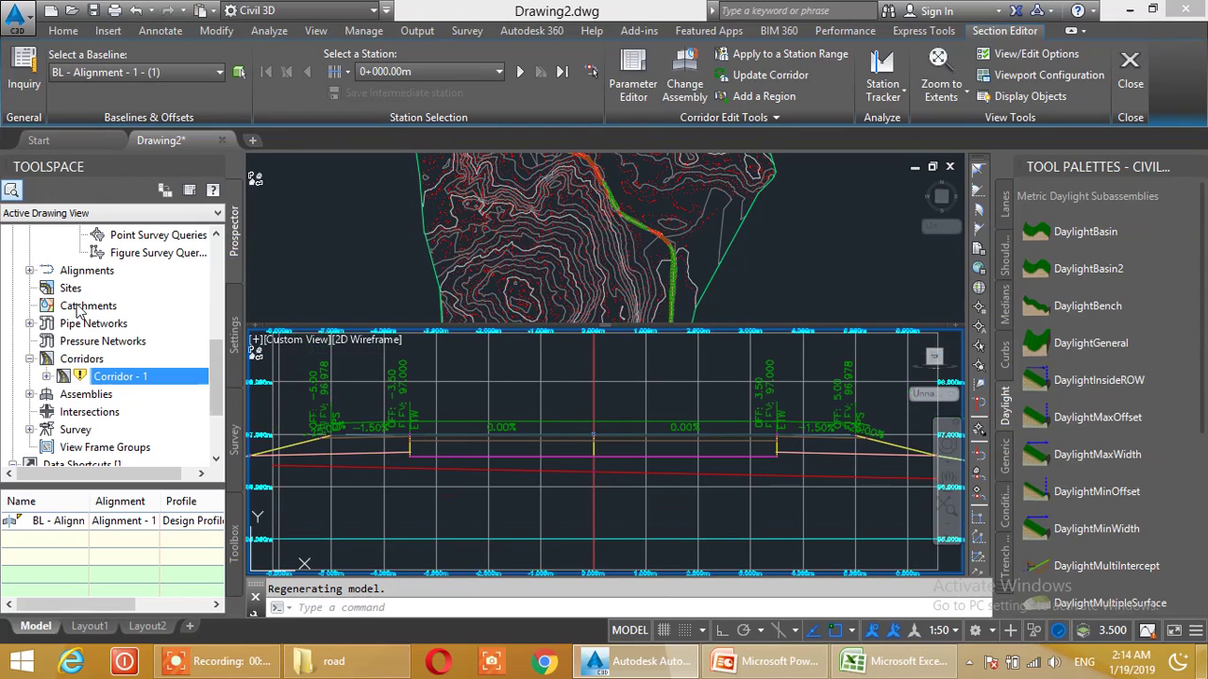
- Rebuild the out-of-date Corridor - 1 and inspect the lane slopes in its section at station 0+000.00
left_click(29, 359)
left_click_drag(216, 365, 219, 274)
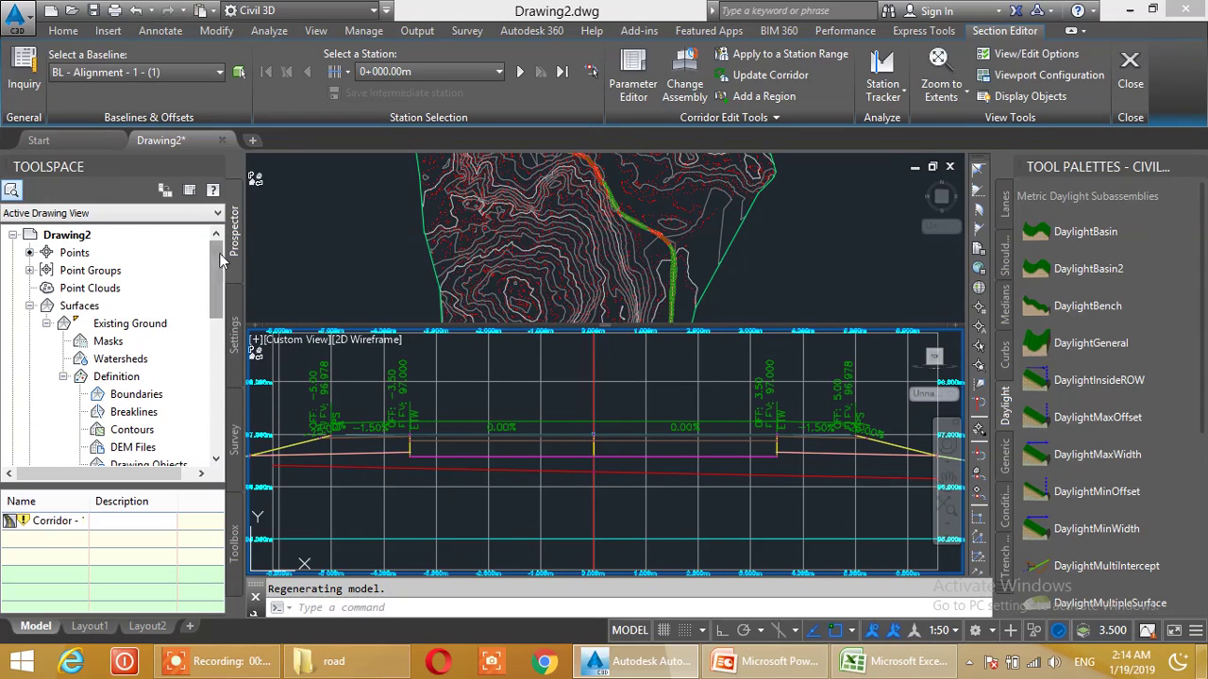
left_click(236, 334)
left_click(234, 244)
left_click_drag(216, 280, 212, 389)
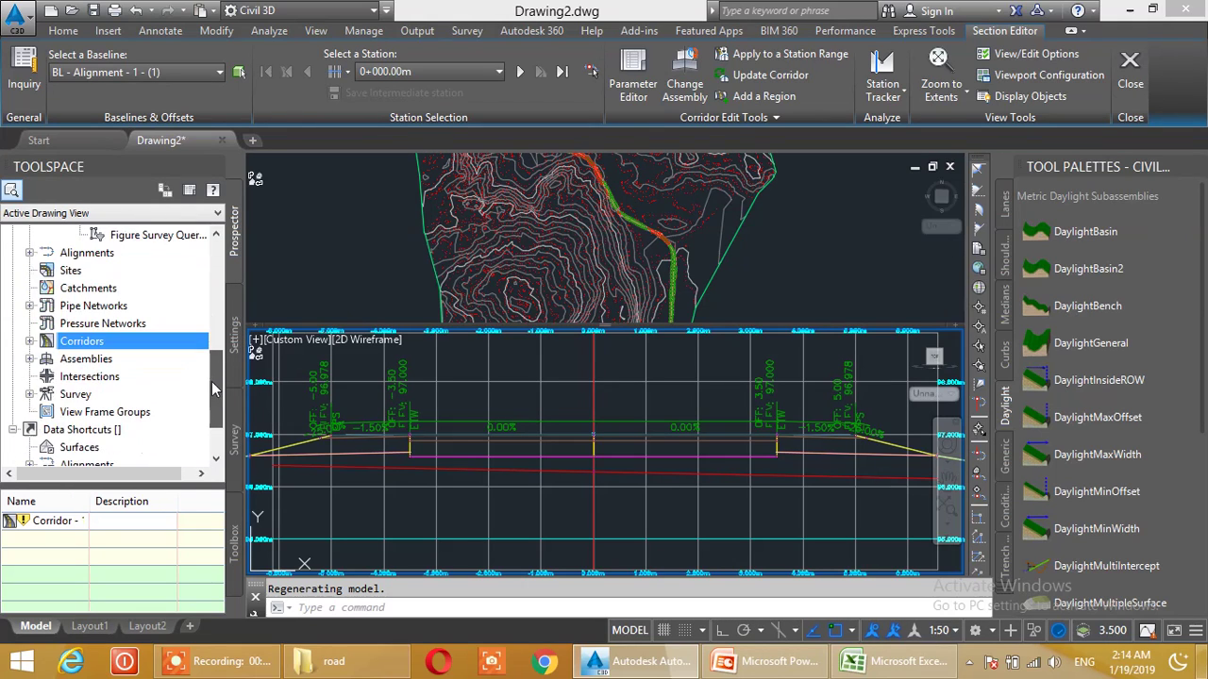
left_click(30, 341)
left_click(118, 359)
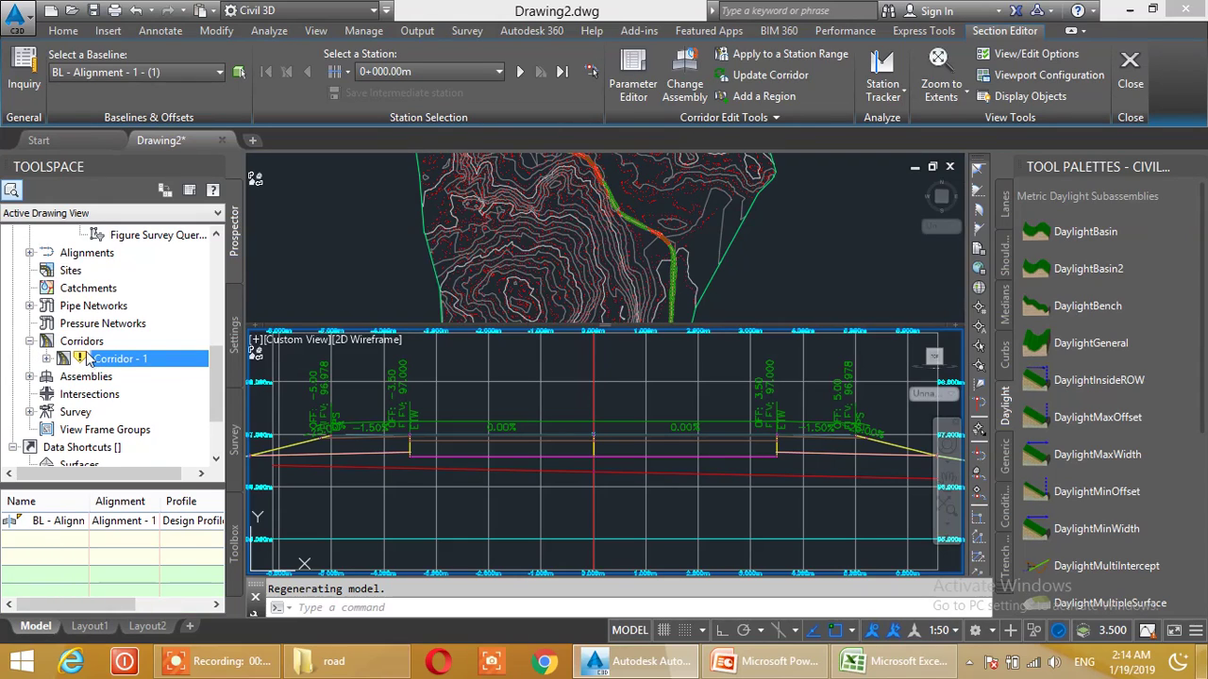
right_click(144, 359)
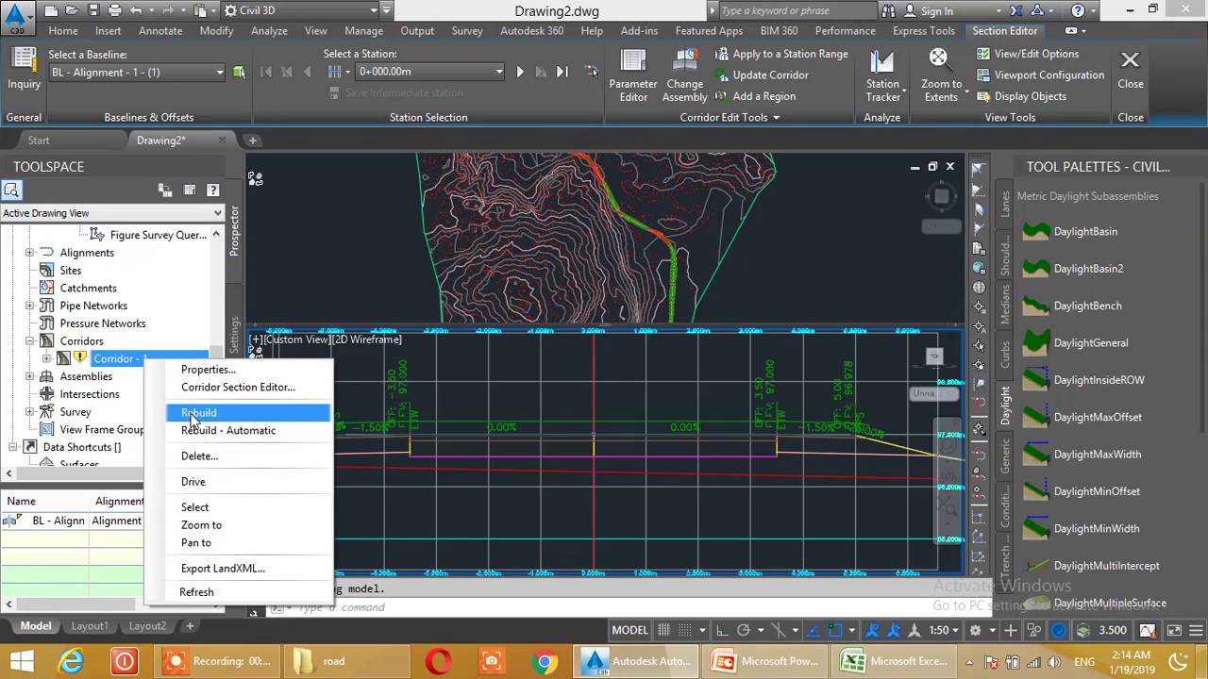
left_click(193, 415)
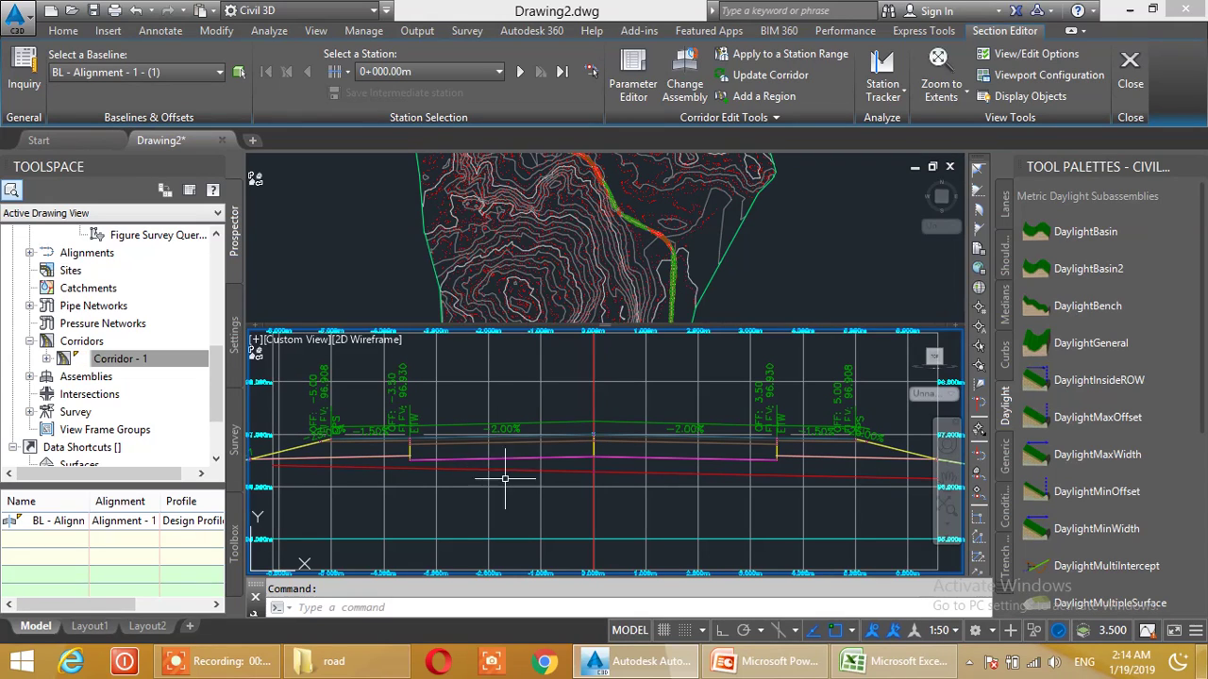
scroll(547, 451, "up", 2)
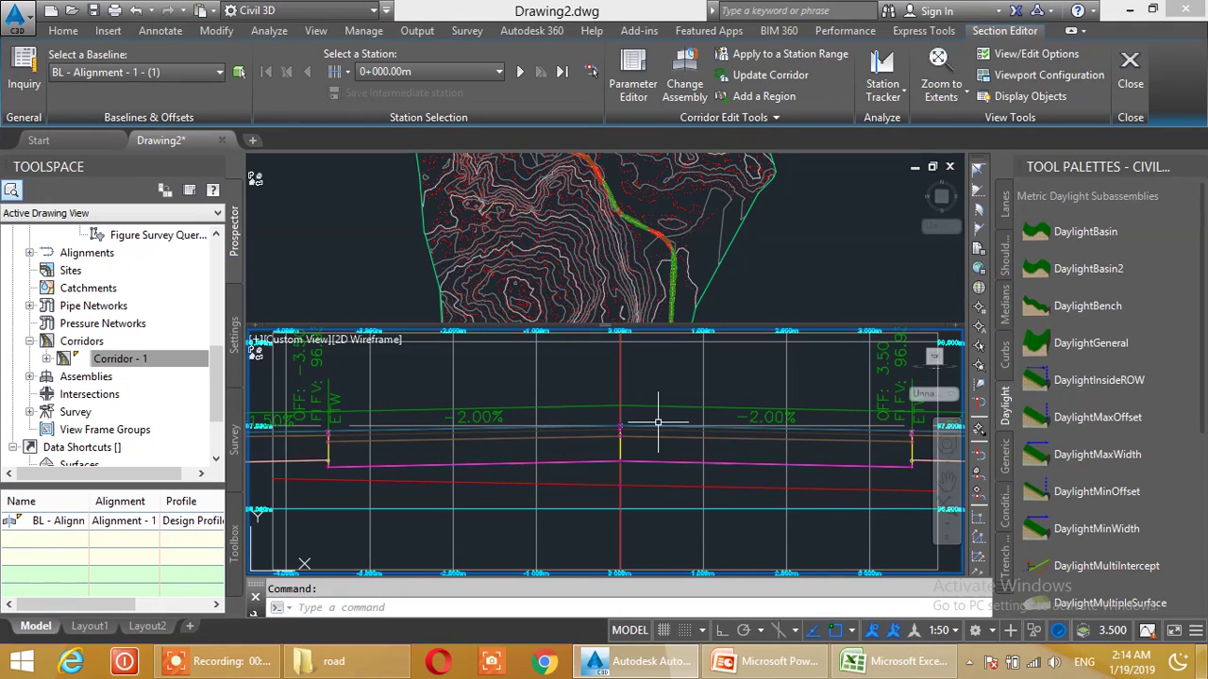
- Show the corridor section at station 0+478.80m and examine its lane cross slopes on both sides of the centerline
left_click(418, 72)
scroll(430, 169, "down", 2)
scroll(430, 168, "down", 4)
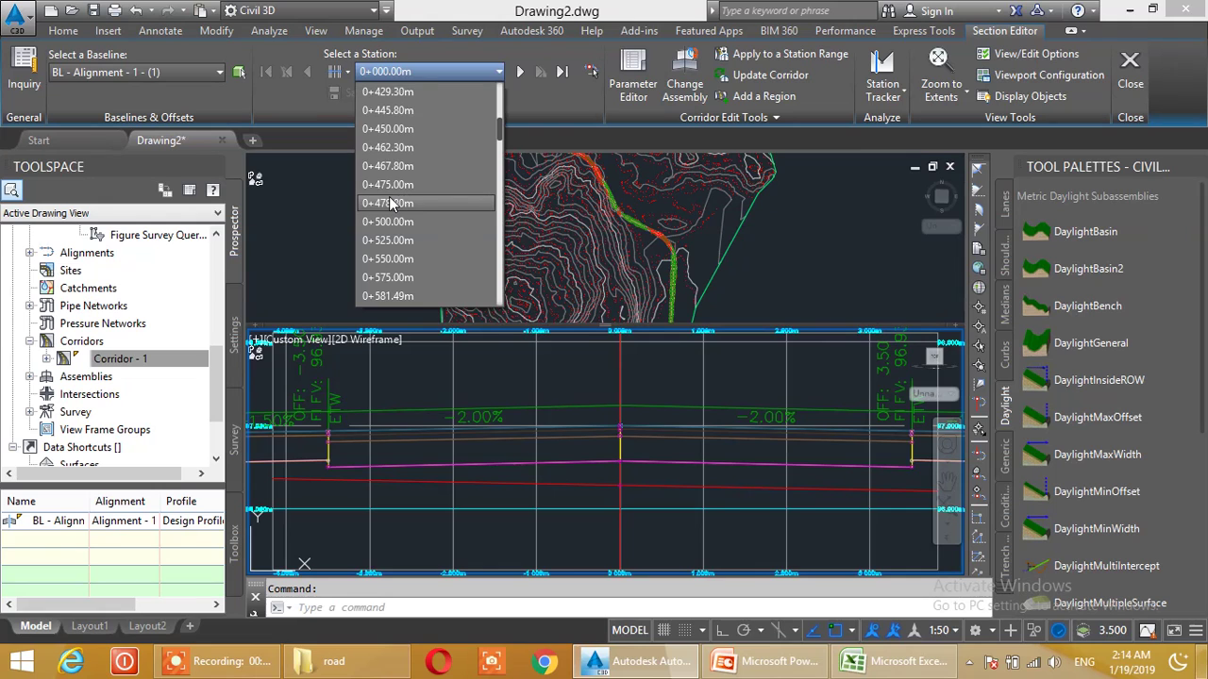
left_click(390, 204)
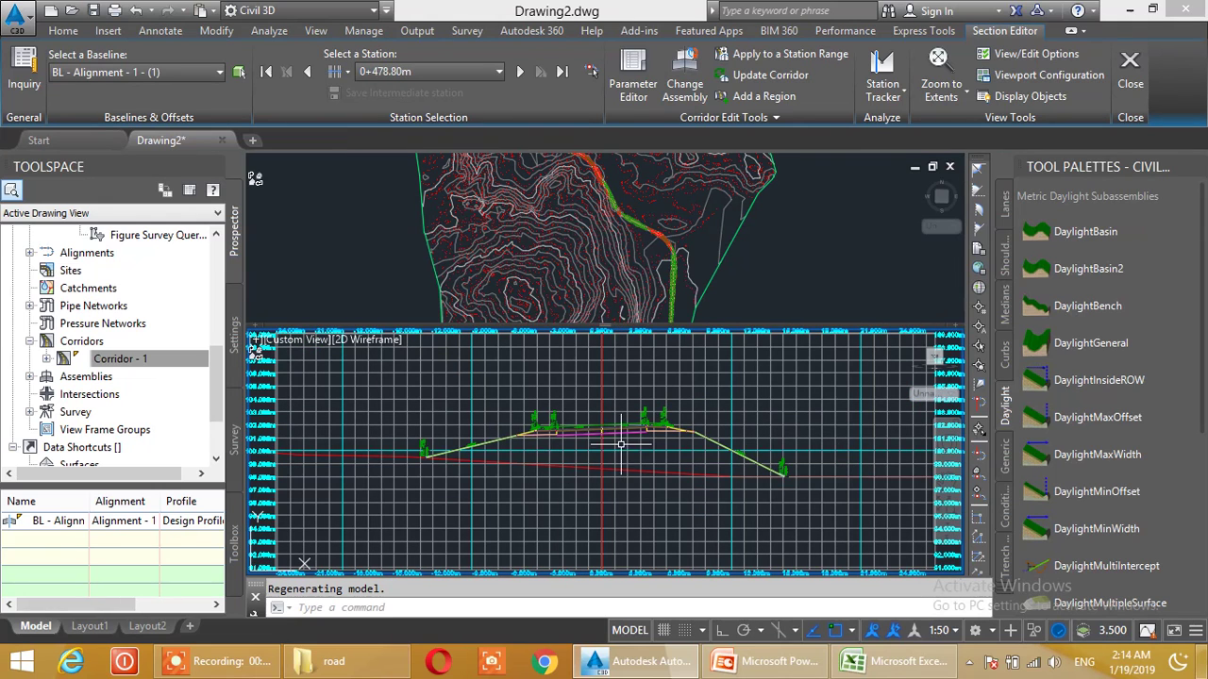
scroll(621, 443, "up", 5)
middle_click_drag(639, 480, 602, 464)
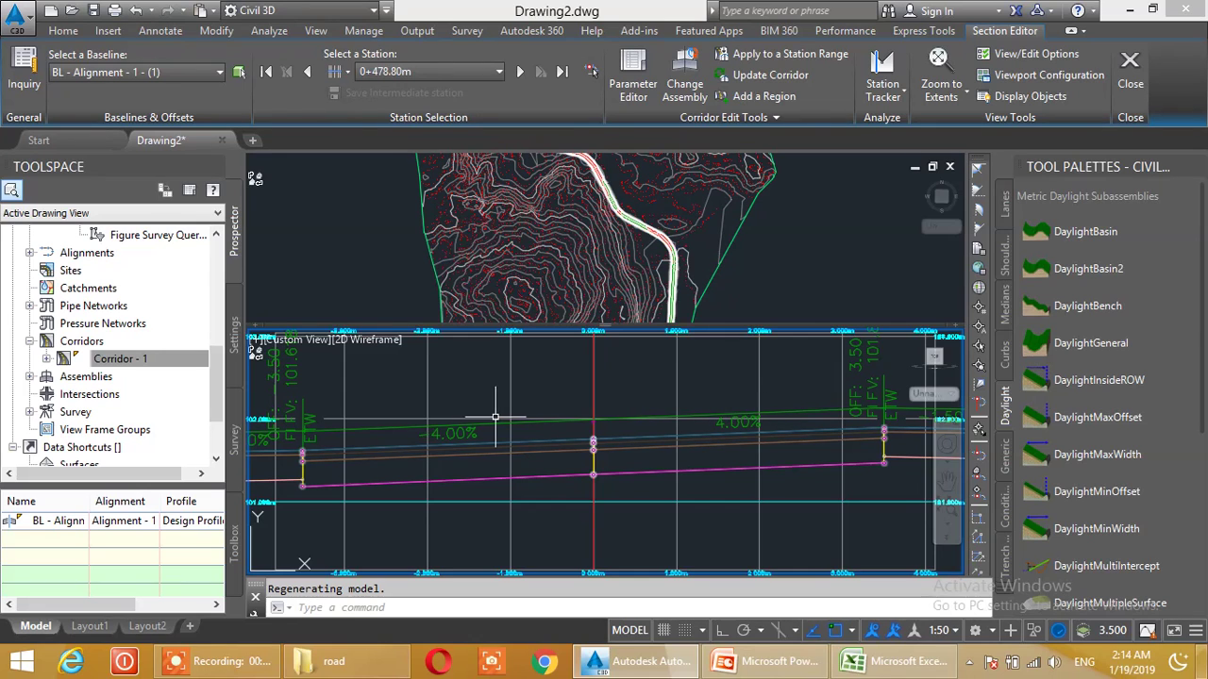
middle_click_drag(533, 462, 505, 451)
scroll(563, 409, "down", 2)
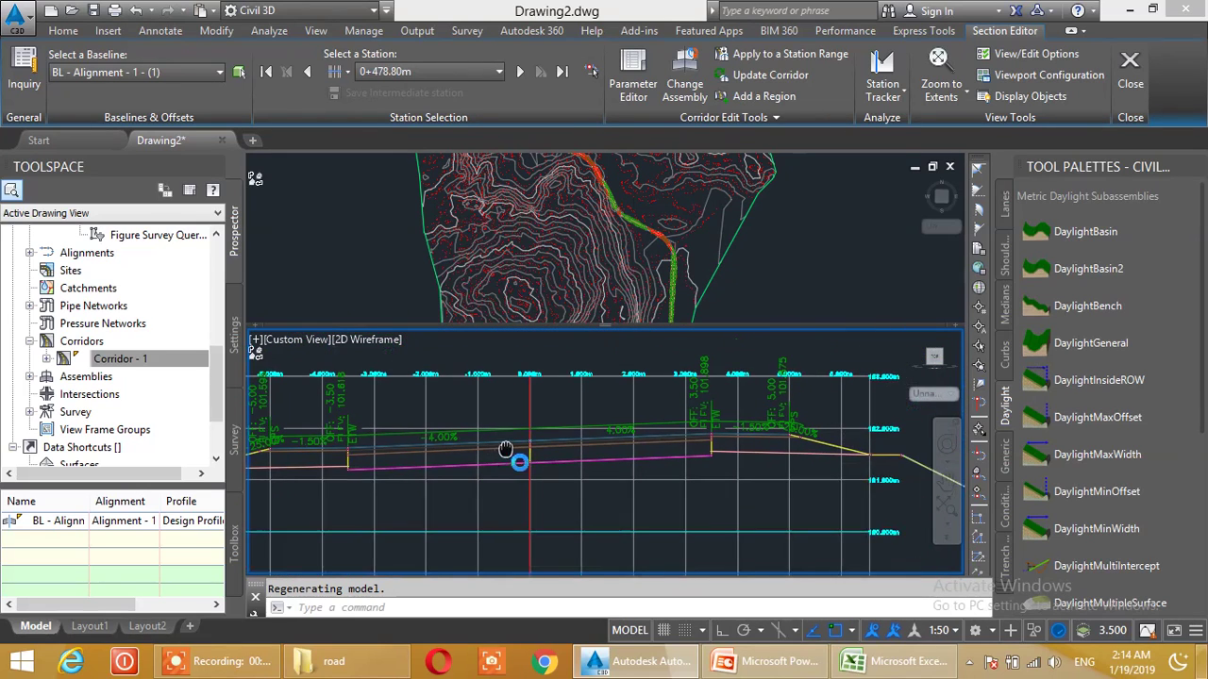
mouse_move(511, 438)
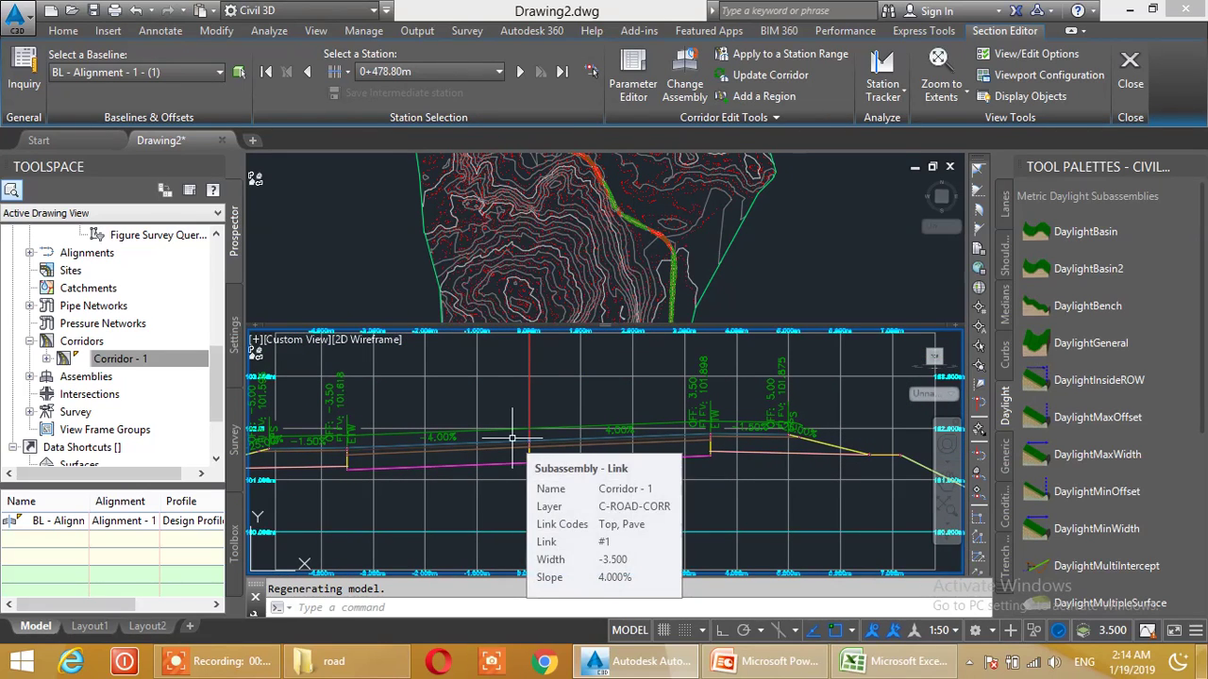